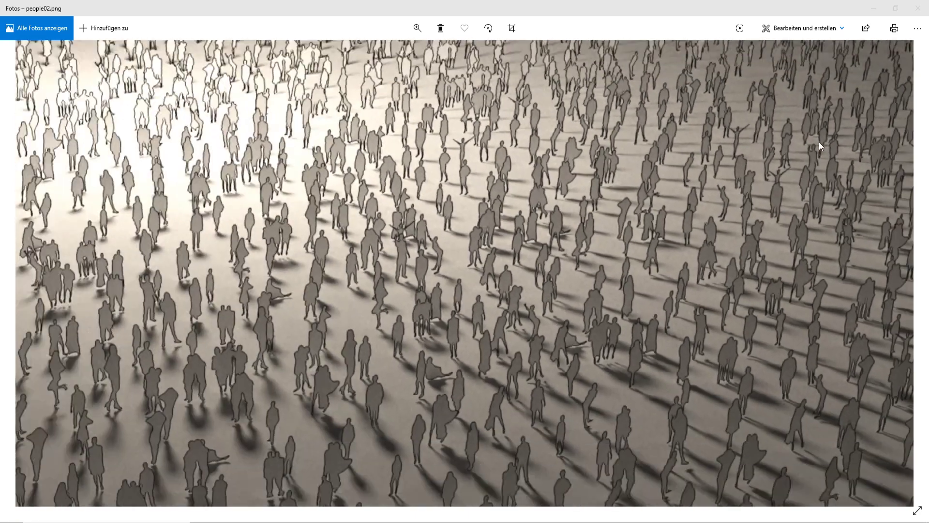
Step: Bring up the 40367428-people-silhouettes.jpg image full size and examine the individual figures up close
{"action": "mouse_move", "coordinate": [463, 521]}
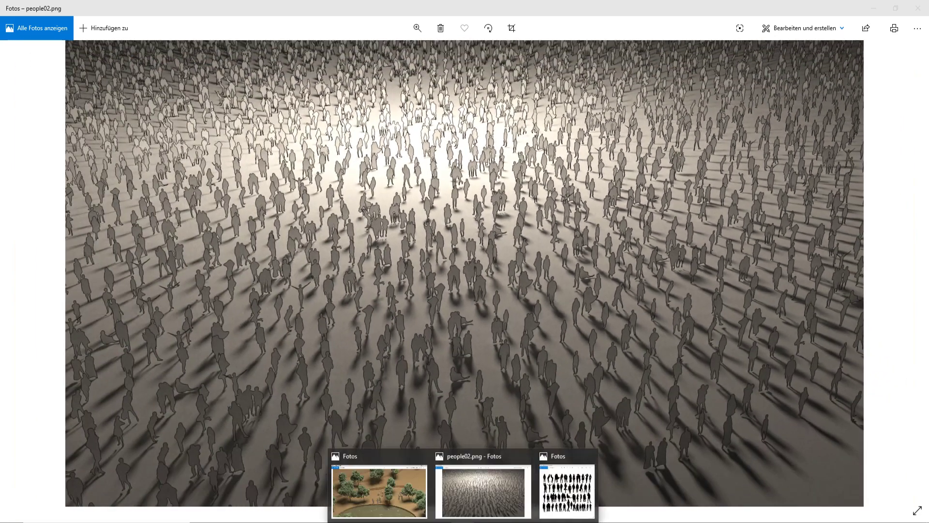
{"action": "left_click", "coordinate": [567, 492]}
{"action": "left_click_drag", "start_coordinate": [748, 42], "coordinate": [507, 47]}
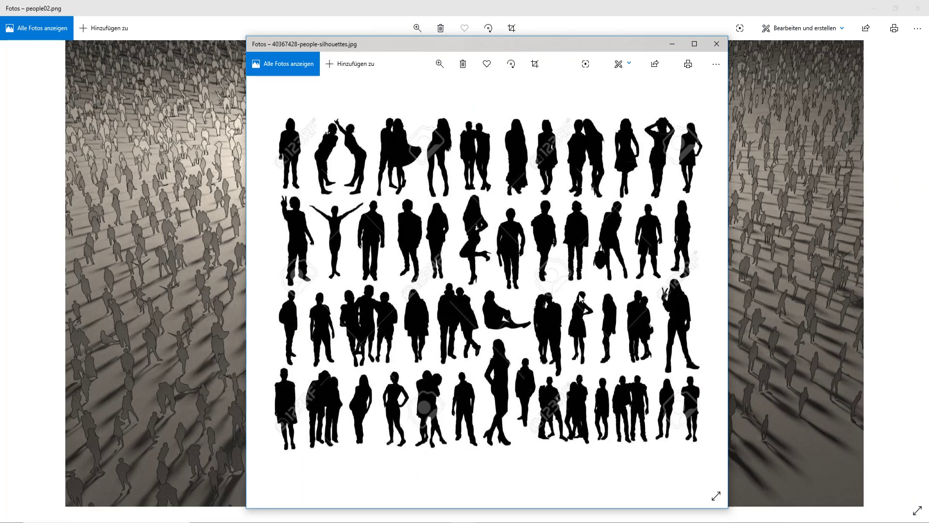
{"action": "double_click", "coordinate": [507, 44]}
{"action": "scroll", "coordinate": [824, 257], "scroll_direction": "up", "scroll_amount": 5}
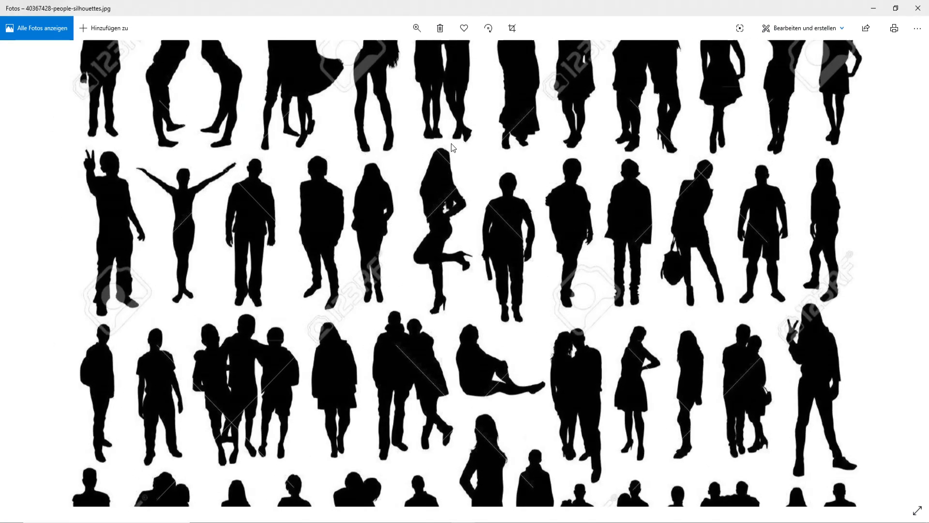
{"action": "scroll", "coordinate": [824, 258], "scroll_direction": "up", "scroll_amount": 2}
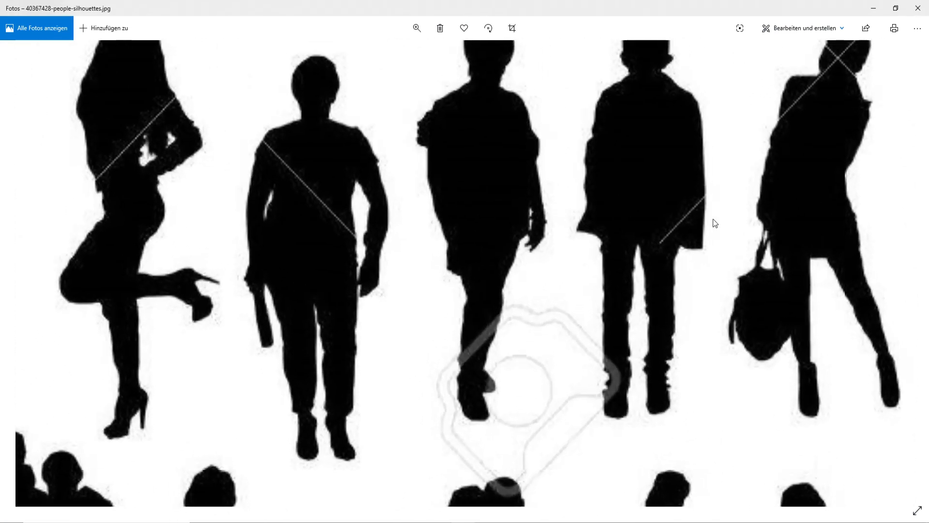
{"action": "scroll", "coordinate": [714, 223], "scroll_direction": "down", "scroll_amount": 7}
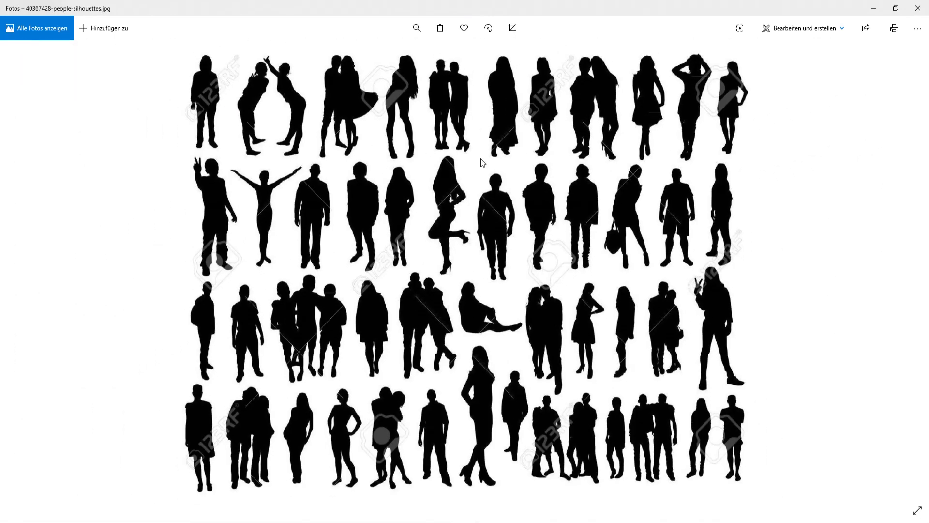
{"action": "left_click_drag", "start_coordinate": [537, 5], "coordinate": [458, 91]}
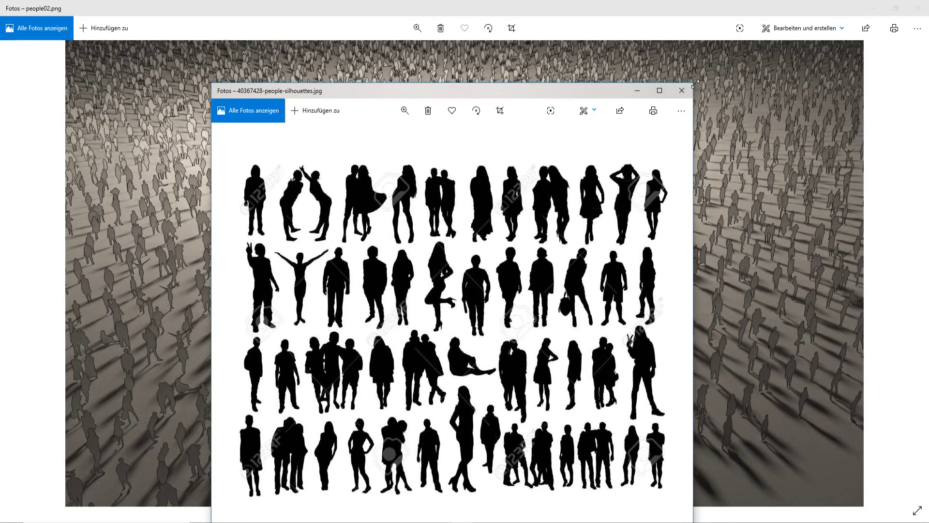
{"action": "left_click", "coordinate": [642, 92]}
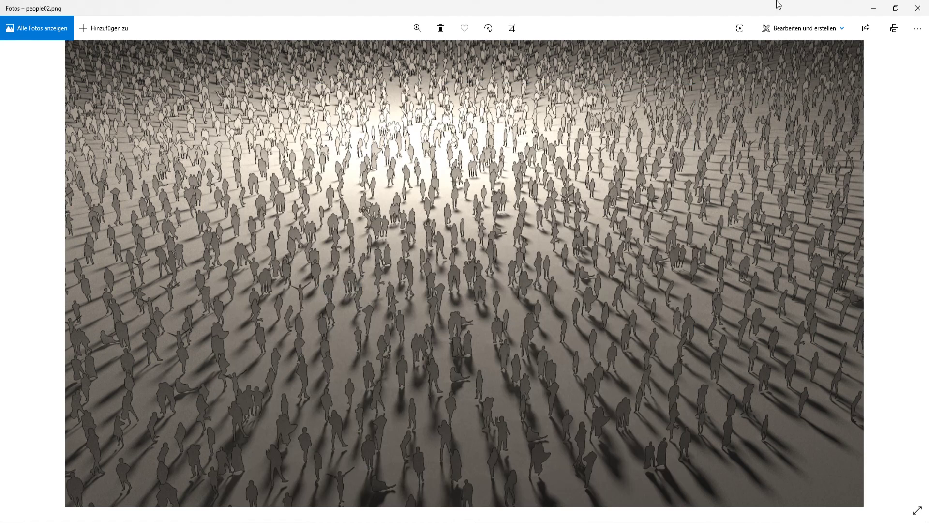
Step: Switch to Rhino, select all meshes in the scene with SelMesh and delete them
{"action": "left_click", "coordinate": [873, 9]}
{"action": "left_click", "coordinate": [622, 76]}
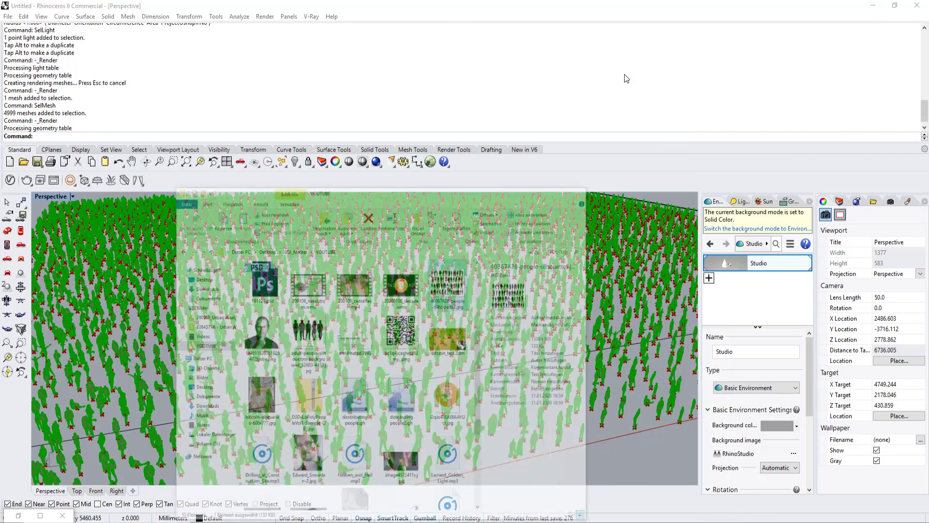
{"action": "left_click", "coordinate": [616, 453]}
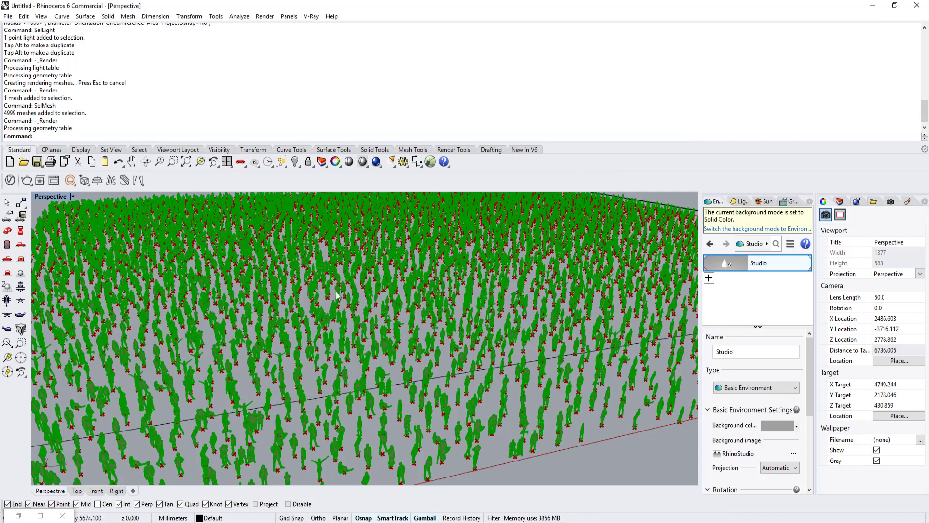
{"action": "right_click_drag", "start_coordinate": [430, 331], "coordinate": [454, 340]}
{"action": "scroll", "coordinate": [419, 339], "scroll_direction": "down", "scroll_amount": 5}
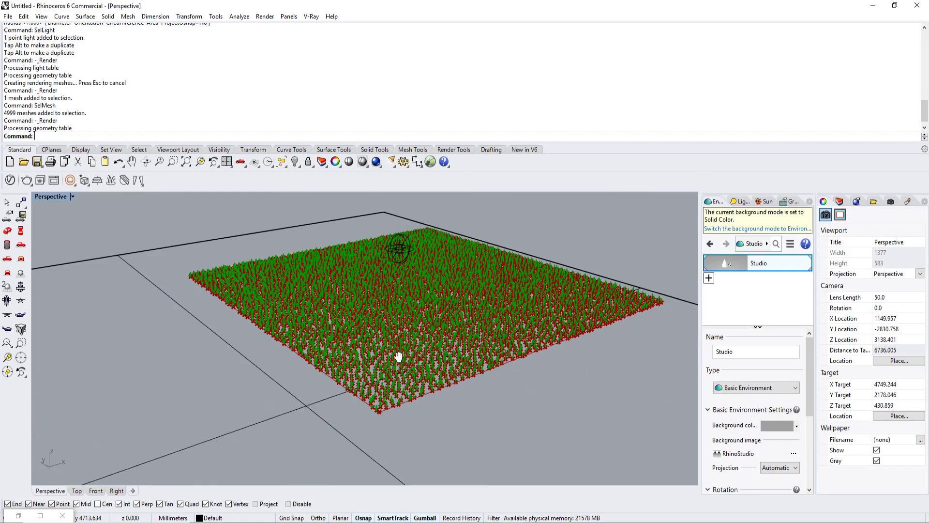
{"action": "scroll", "coordinate": [420, 338], "scroll_direction": "up", "scroll_amount": 3}
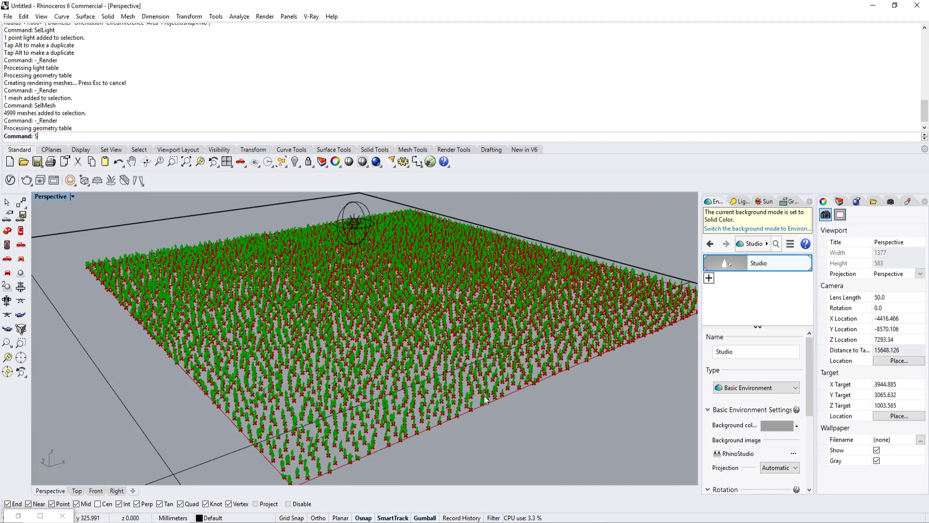
{"action": "type", "text": "SelMesh"}
{"action": "key", "text": "Return"}
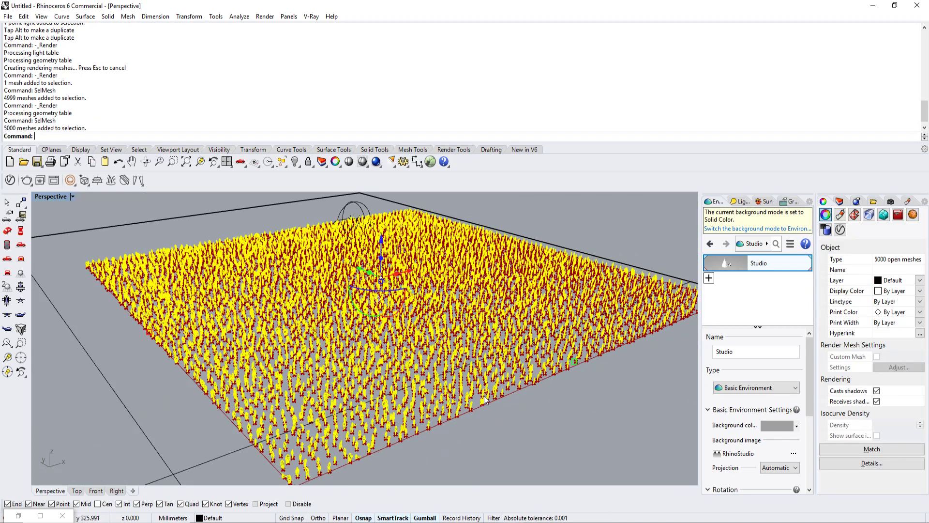
{"action": "key", "text": "Delete"}
{"action": "scroll", "coordinate": [332, 321], "scroll_direction": "up", "scroll_amount": 6}
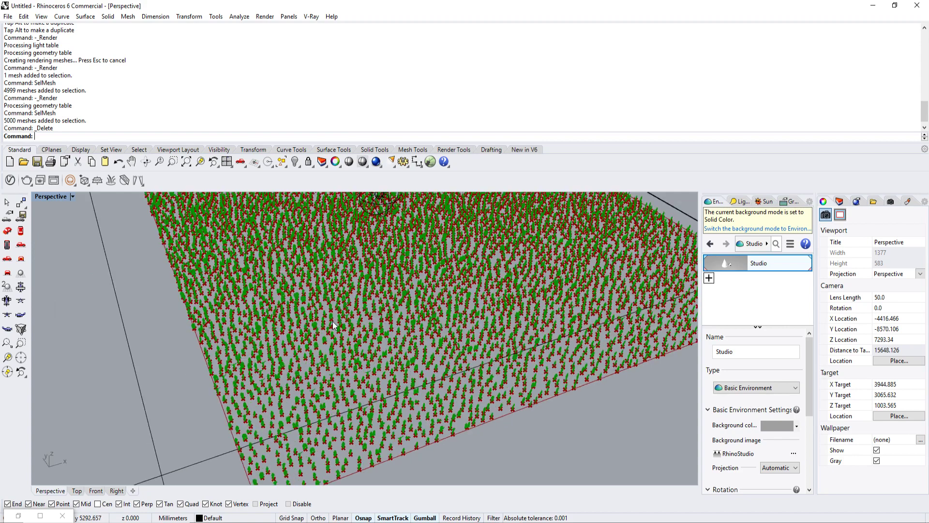
Step: In the Grasshopper distributing people2 definition, set the number slider beside the orange surface frame component to 9000
{"action": "left_click", "coordinate": [18, 515]}
{"action": "left_click_drag", "start_coordinate": [276, 276], "coordinate": [711, 113]}
{"action": "scroll", "coordinate": [556, 283], "scroll_direction": "down", "scroll_amount": 7}
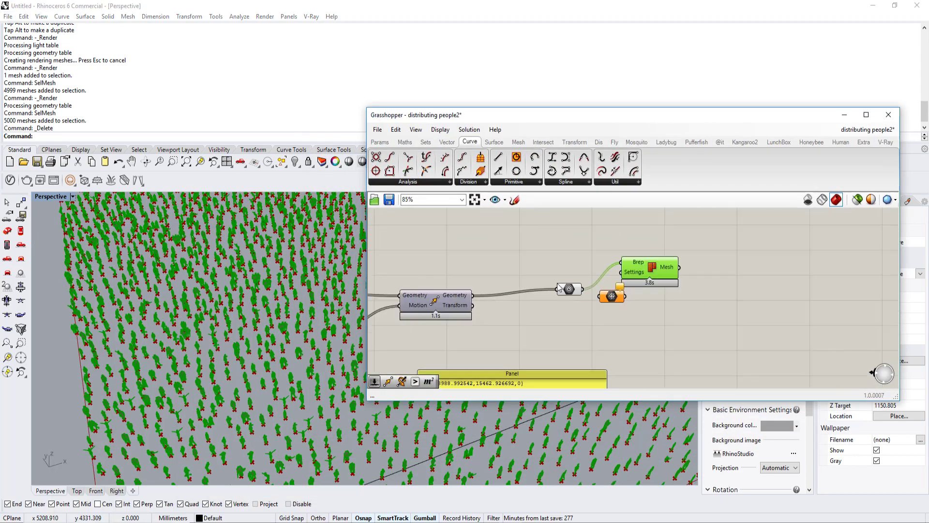
{"action": "scroll", "coordinate": [529, 294], "scroll_direction": "up", "scroll_amount": 3}
{"action": "right_click_drag", "start_coordinate": [429, 318], "coordinate": [611, 293]}
{"action": "right_click_drag", "start_coordinate": [400, 299], "coordinate": [524, 292]}
{"action": "scroll", "coordinate": [524, 291], "scroll_direction": "down", "scroll_amount": 4}
{"action": "right_click_drag", "start_coordinate": [456, 286], "coordinate": [560, 280]}
{"action": "scroll", "coordinate": [497, 242], "scroll_direction": "up", "scroll_amount": 6}
{"action": "left_click_drag", "start_coordinate": [499, 258], "coordinate": [625, 327]}
{"action": "scroll", "coordinate": [557, 335], "scroll_direction": "up", "scroll_amount": 3}
{"action": "double_click", "coordinate": [557, 336]}
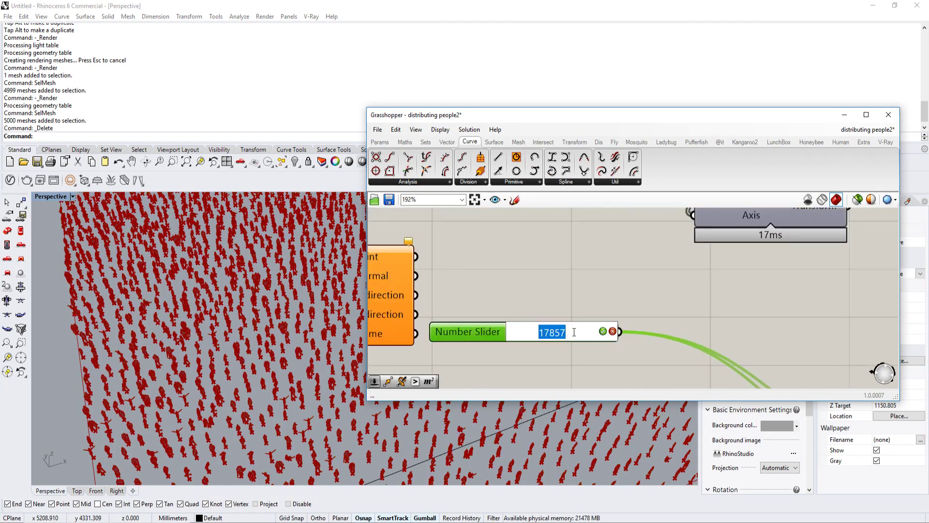
{"action": "type", "text": "9000"}
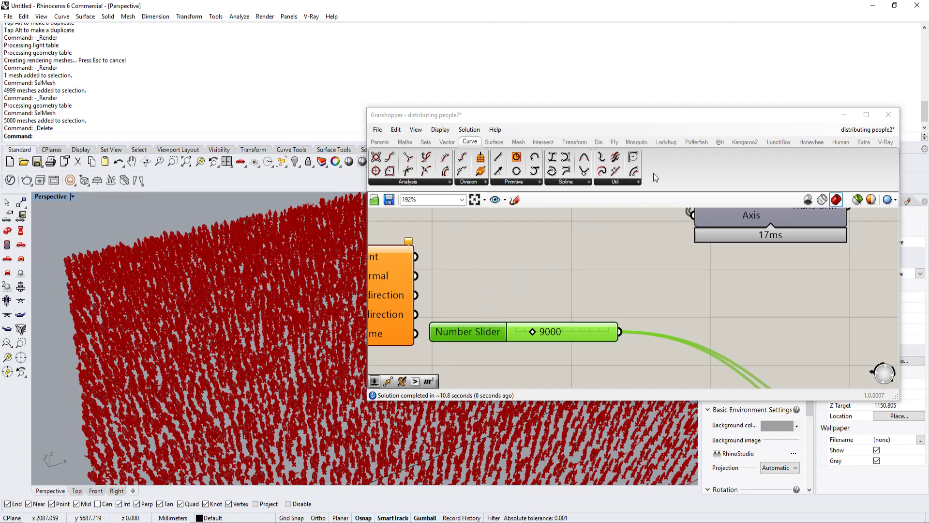
Step: Put the Grasshopper window away and inspect the denser crowd of people in the Perspective viewport
{"action": "left_click", "coordinate": [844, 115]}
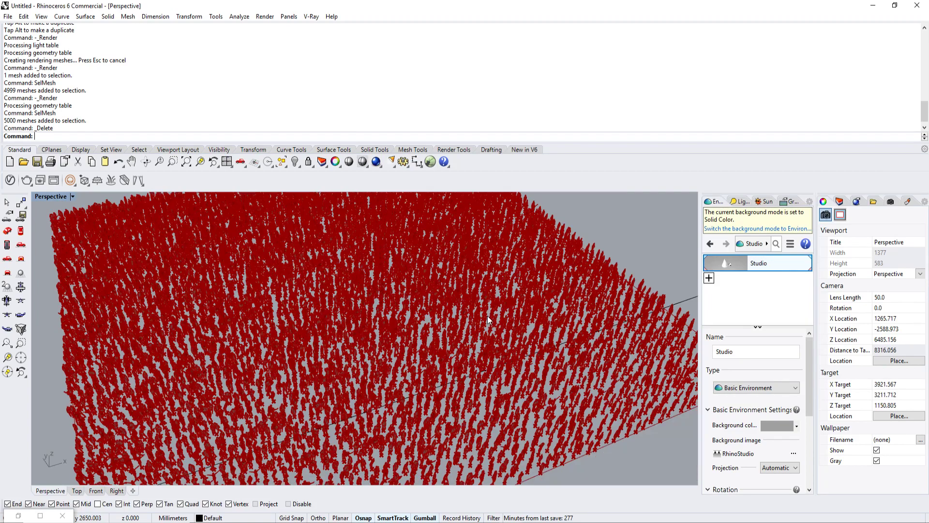
{"action": "scroll", "coordinate": [480, 294], "scroll_direction": "up", "scroll_amount": 5}
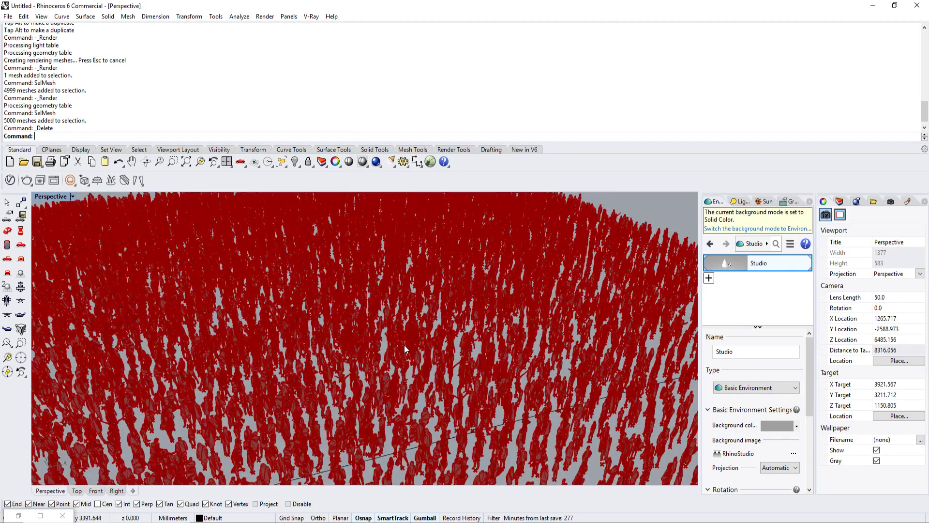
{"action": "scroll", "coordinate": [440, 317], "scroll_direction": "up", "scroll_amount": 8}
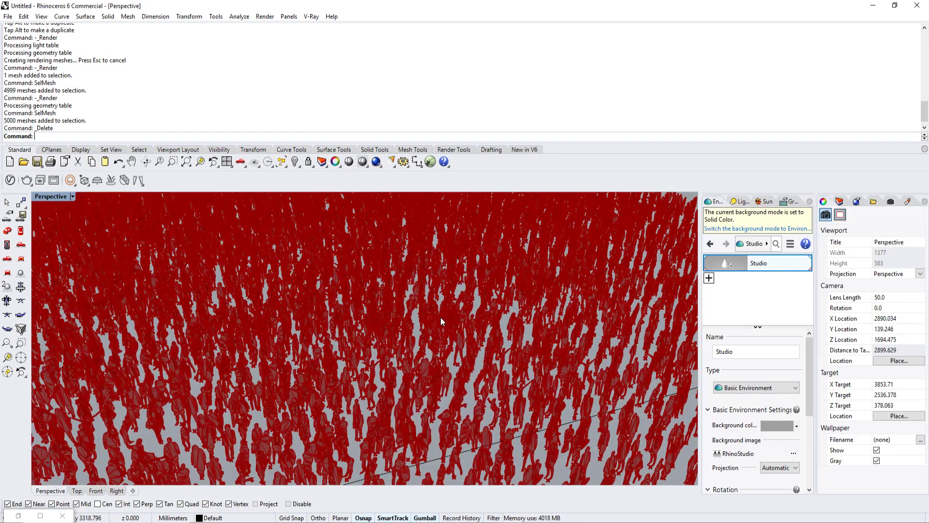
{"action": "scroll", "coordinate": [440, 318], "scroll_direction": "down", "scroll_amount": 10}
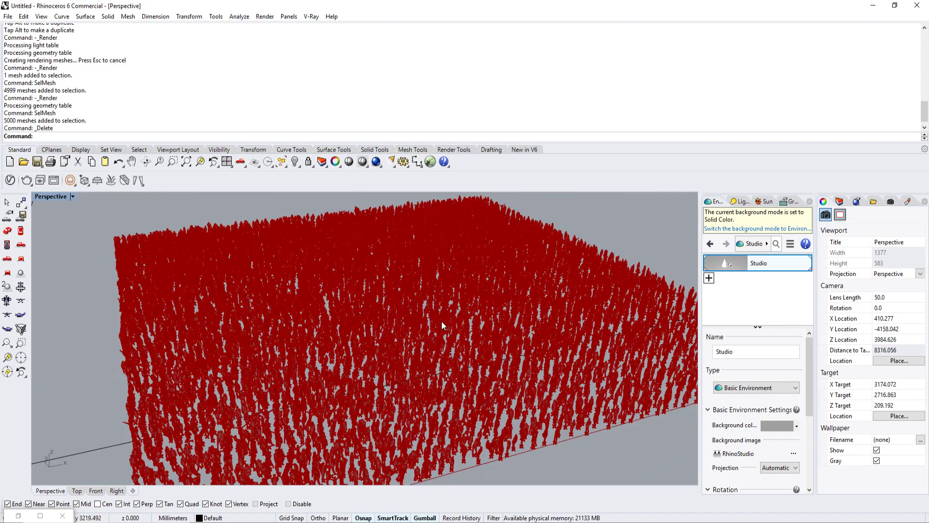
{"action": "scroll", "coordinate": [498, 375], "scroll_direction": "up", "scroll_amount": 4}
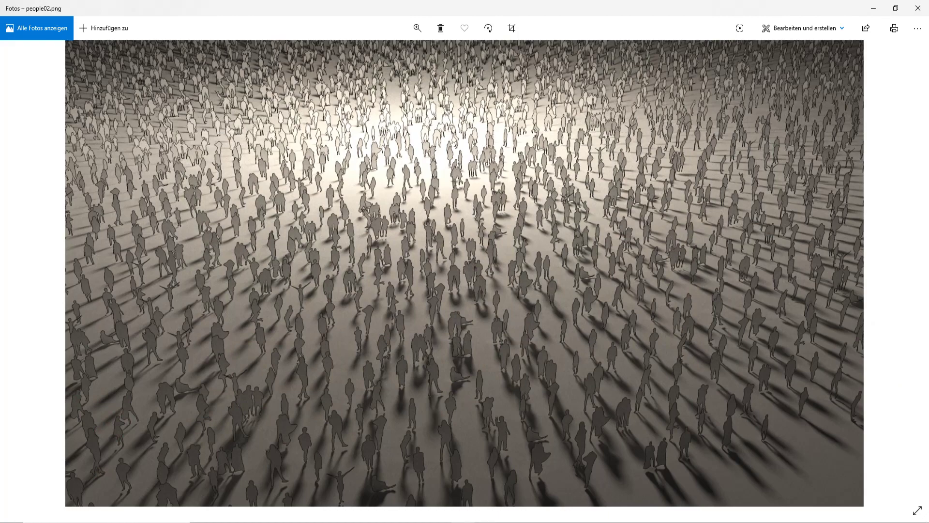
Step: Reopen the people silhouettes image full size, examine its figures, and return to Rhino
{"action": "left_click", "coordinate": [566, 492]}
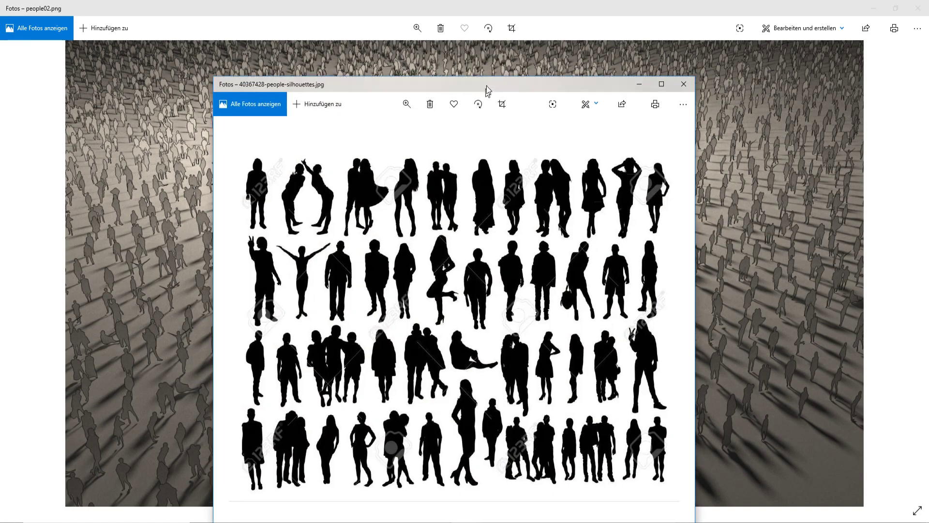
{"action": "left_click_drag", "start_coordinate": [486, 85], "coordinate": [508, 6]}
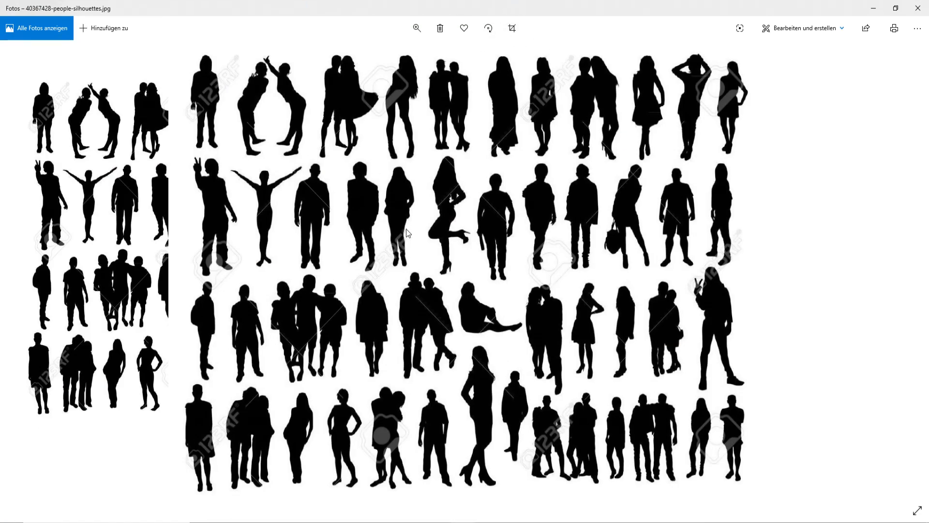
{"action": "left_click_drag", "start_coordinate": [581, 11], "coordinate": [548, 11]}
{"action": "scroll", "coordinate": [380, 220], "scroll_direction": "up", "scroll_amount": 5}
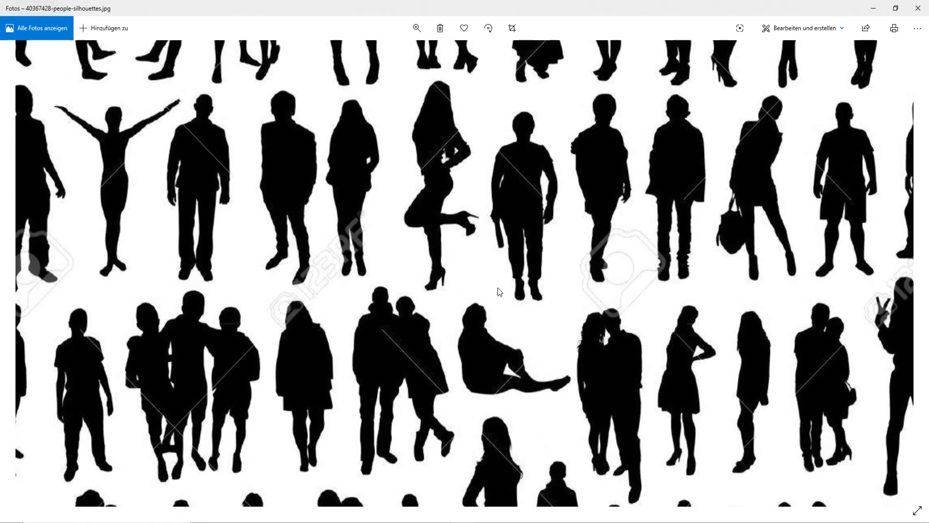
{"action": "scroll", "coordinate": [498, 287], "scroll_direction": "down", "scroll_amount": 1}
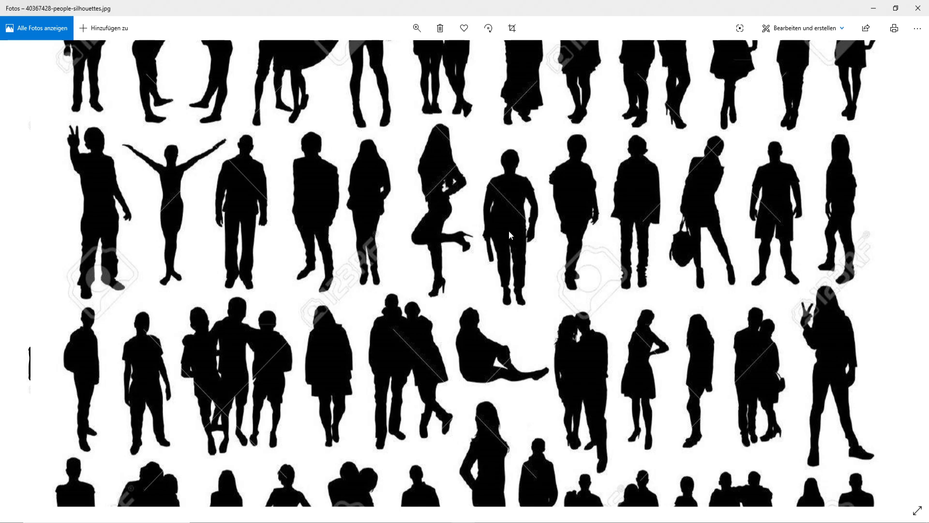
{"action": "key", "text": "Right"}
{"action": "left_click", "coordinate": [875, 9]}
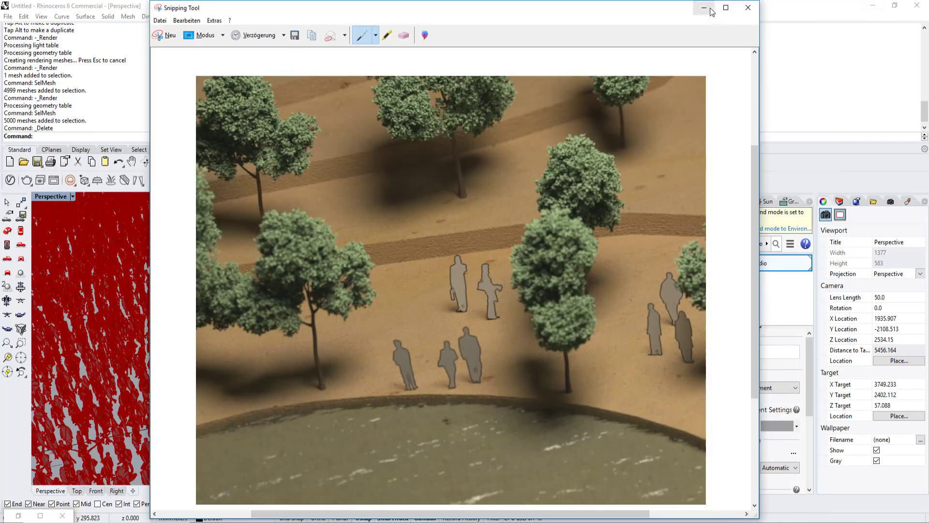
{"action": "left_click", "coordinate": [750, 9]}
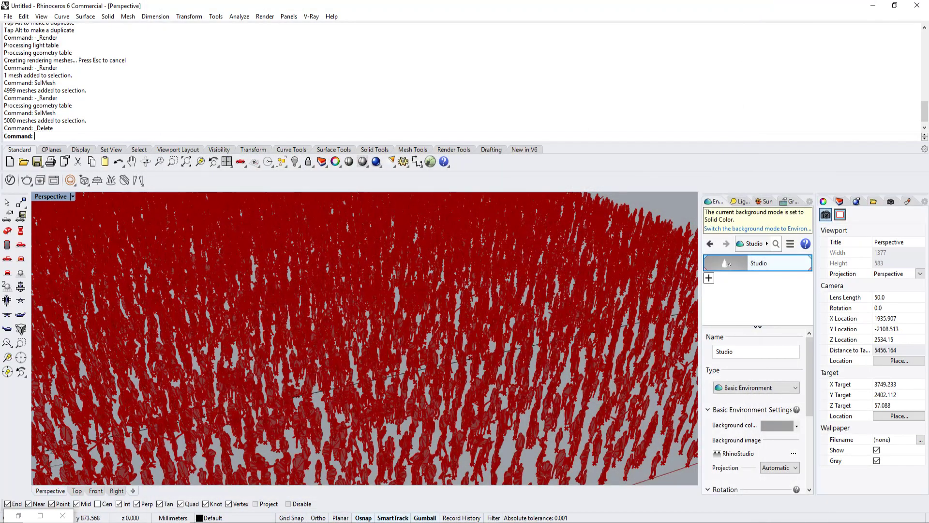
Step: Look over the distributing people2 definition back to its silhouette image input, and start a new blank Grasshopper document
{"action": "left_click", "coordinate": [18, 515]}
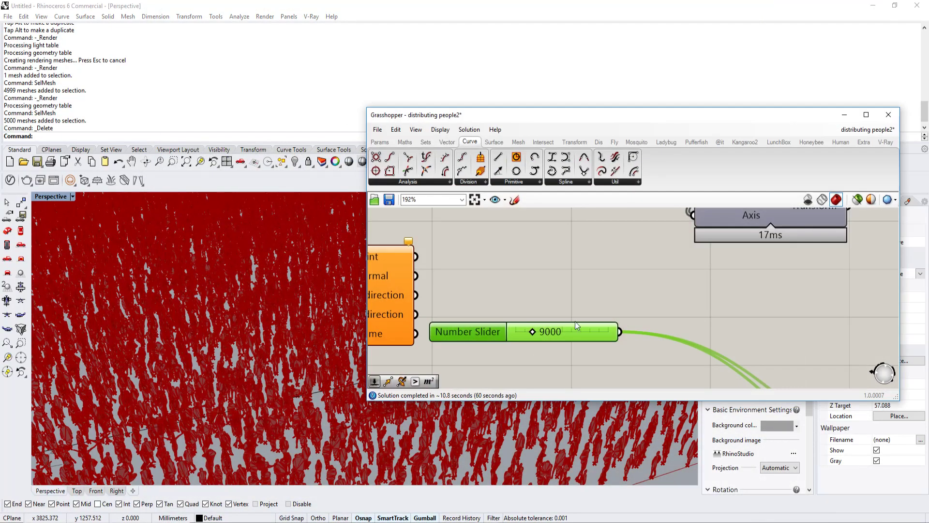
{"action": "right_click_drag", "start_coordinate": [614, 316], "coordinate": [683, 321]}
{"action": "right_click_drag", "start_coordinate": [443, 288], "coordinate": [628, 309]}
{"action": "mouse_move", "coordinate": [542, 284]}
{"action": "right_mouse_down"}
{"action": "mouse_move", "coordinate": [601, 297]}
{"action": "mouse_move", "coordinate": [643, 336]}
{"action": "right_mouse_up"}
{"action": "scroll", "coordinate": [643, 335], "scroll_direction": "up", "scroll_amount": 5}
{"action": "right_click_drag", "start_coordinate": [552, 324], "coordinate": [617, 321]}
{"action": "scroll", "coordinate": [617, 321], "scroll_direction": "down", "scroll_amount": 2}
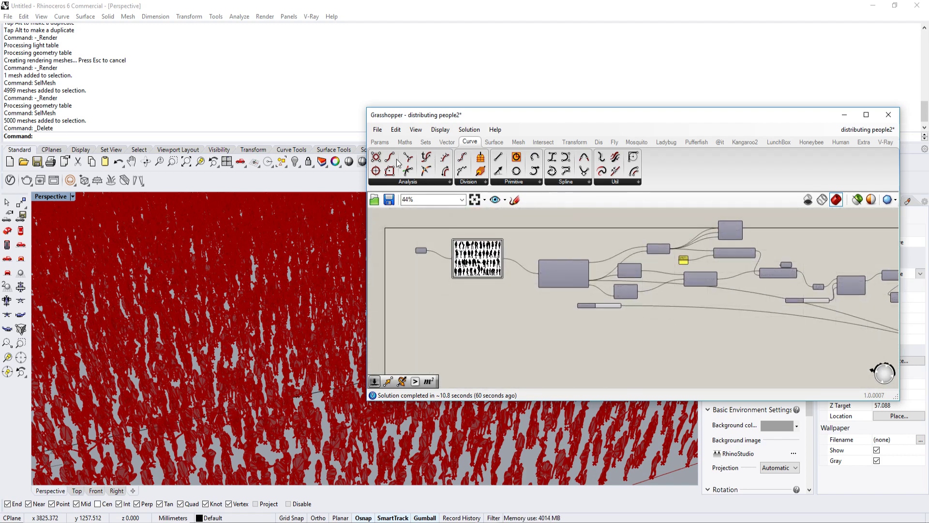
{"action": "left_click", "coordinate": [378, 130]}
{"action": "left_click", "coordinate": [386, 141]}
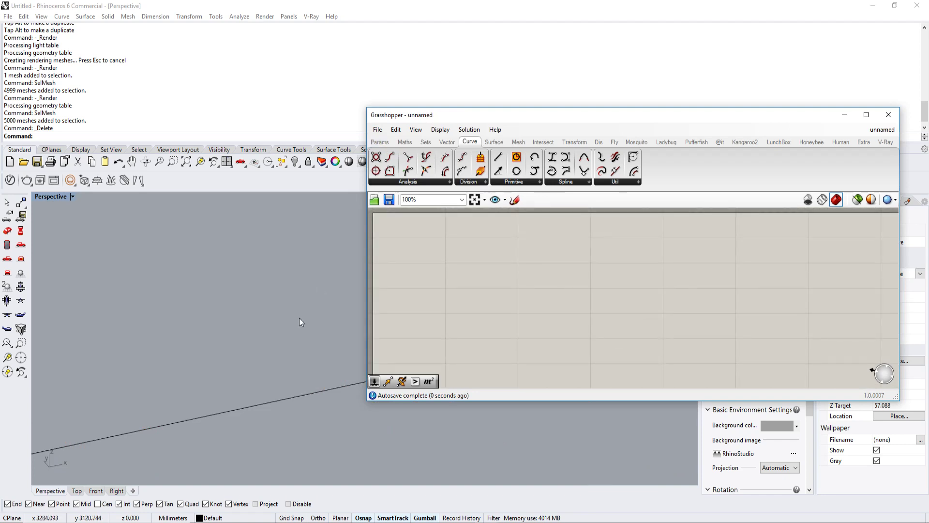
{"action": "scroll", "coordinate": [271, 351], "scroll_direction": "down", "scroll_amount": 5}
{"action": "right_click_drag", "start_coordinate": [260, 337], "coordinate": [229, 355]}
{"action": "scroll", "coordinate": [229, 356], "scroll_direction": "up", "scroll_amount": 8}
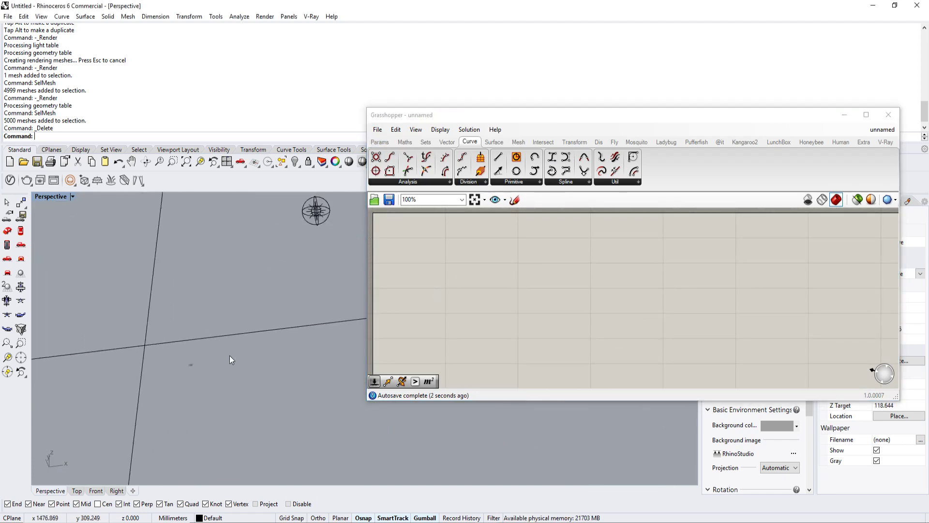
{"action": "right_click_drag", "start_coordinate": [112, 376], "coordinate": [228, 341], "text": "shift"}
{"action": "scroll", "coordinate": [269, 320], "scroll_direction": "up", "scroll_amount": 5}
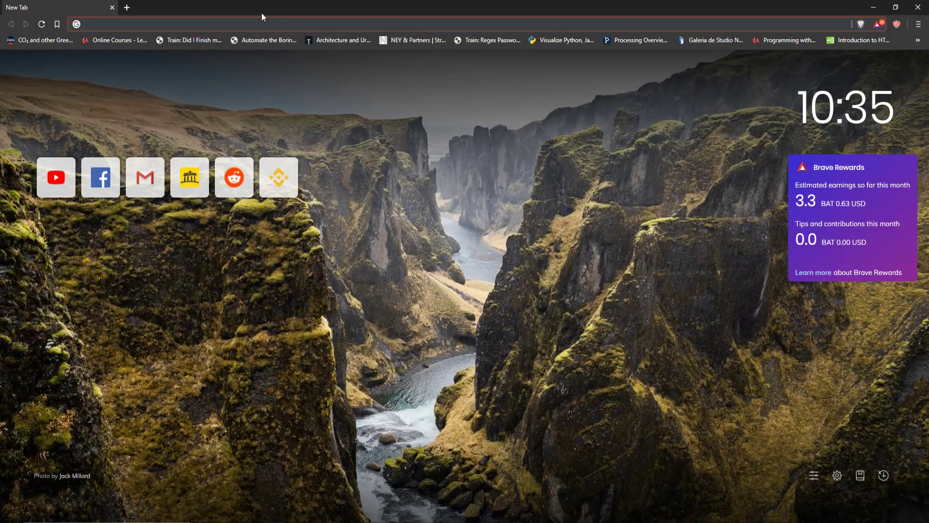
Step: Search Google Images for "people silhouette" in the browser
{"action": "type", "text": "people silhouette"}
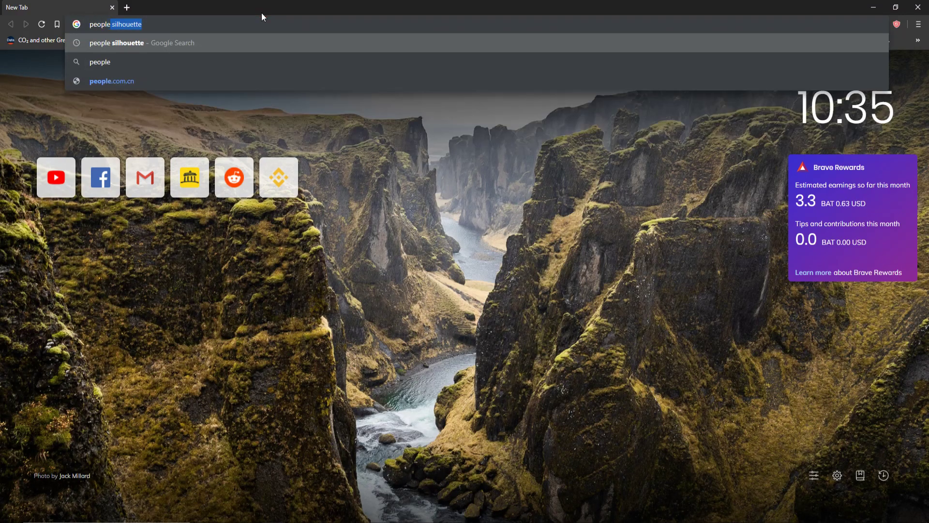
{"action": "key", "text": "Return"}
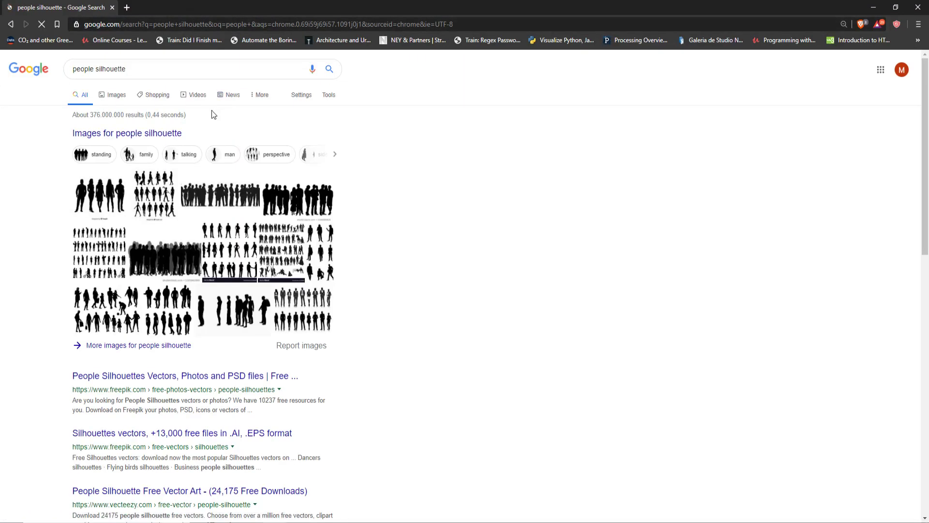
{"action": "left_click", "coordinate": [106, 98]}
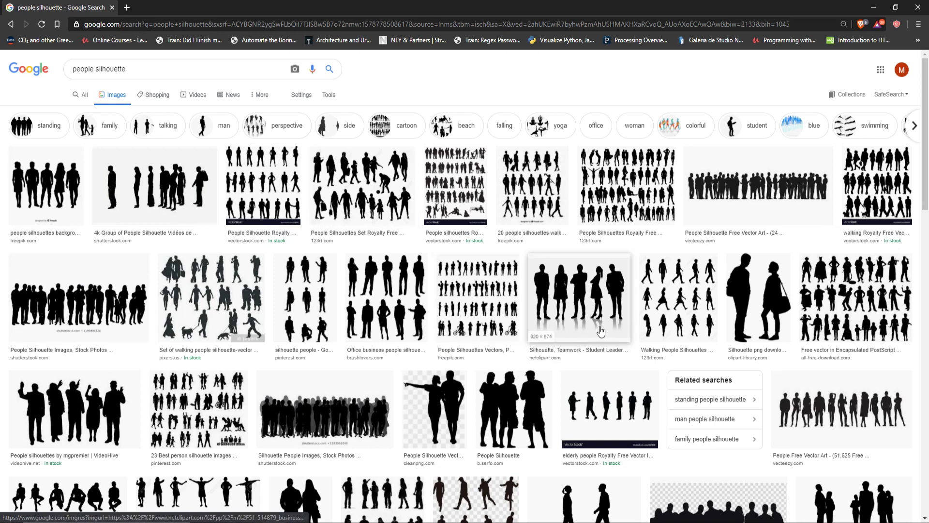
Step: Preview two silhouette image results and save the portrait-format sheet of nine standing and crouching figures to the YOUTUBE folder
{"action": "left_click", "coordinate": [384, 307]}
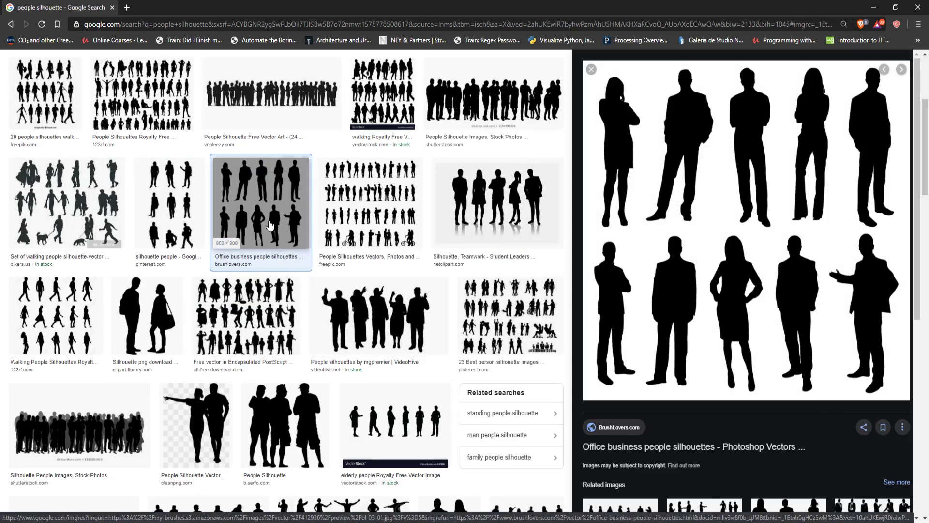
{"action": "left_click", "coordinate": [176, 199]}
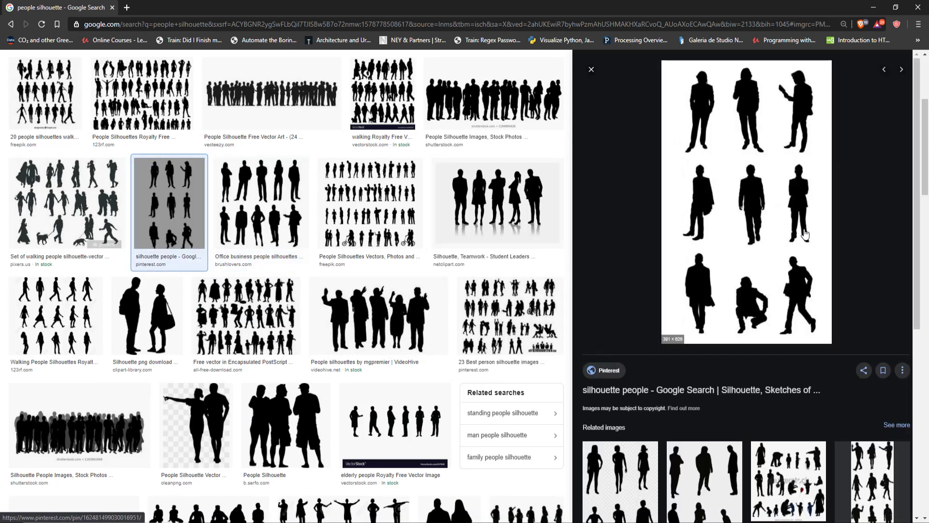
{"action": "right_click", "coordinate": [750, 236]}
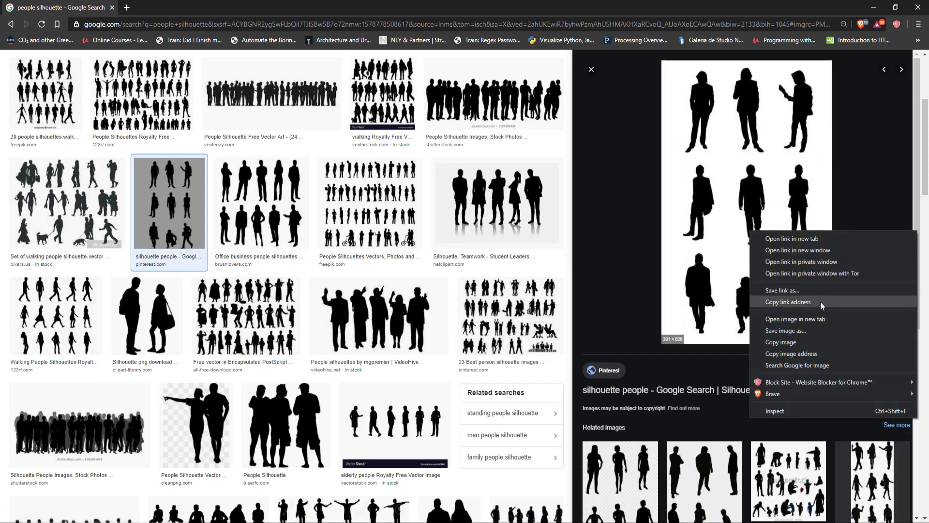
{"action": "left_click", "coordinate": [804, 329]}
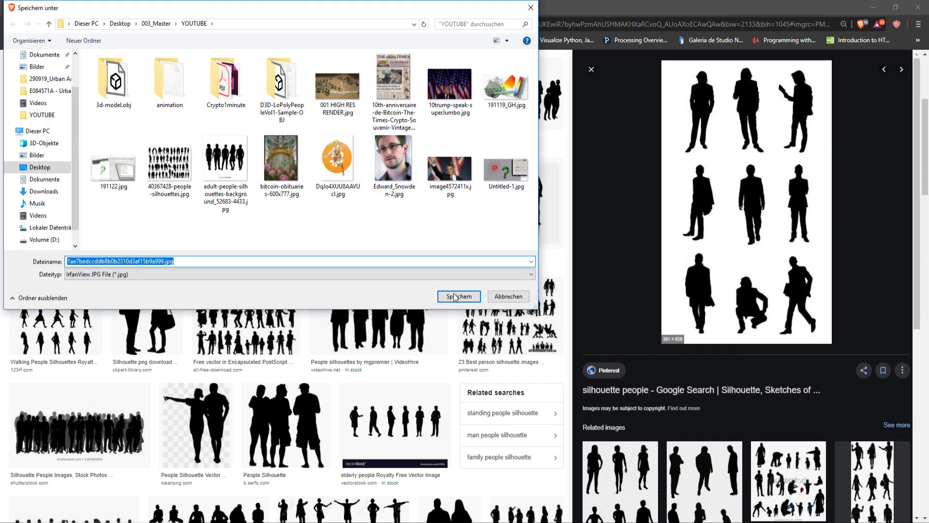
{"action": "left_click", "coordinate": [455, 296]}
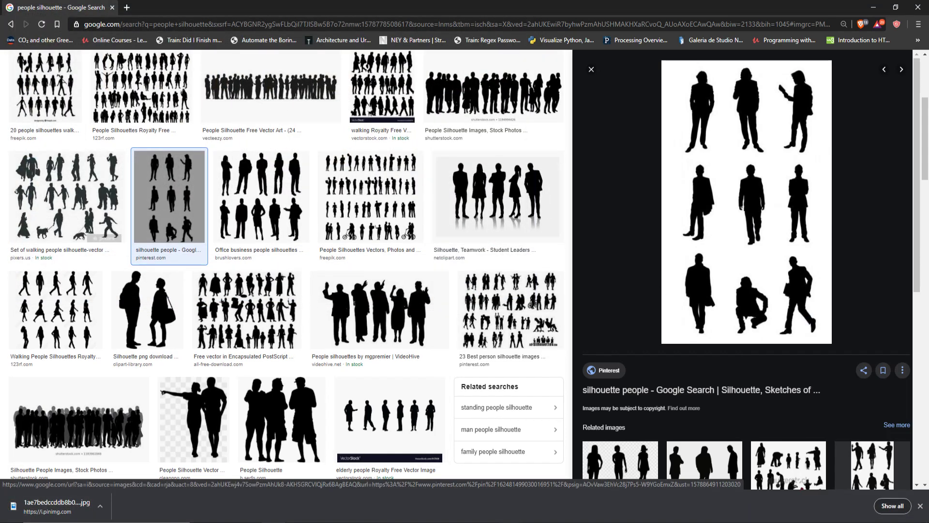
Step: Switch back to Rhino with the blank Grasshopper document and close the V-Ray Asset Editor
{"action": "left_click", "coordinate": [807, 521]}
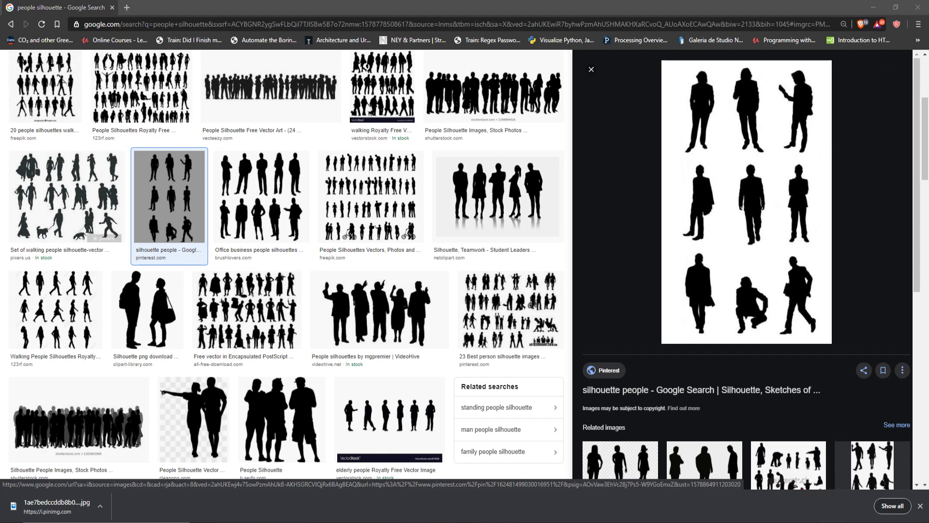
{"action": "key", "text": "alt+Tab"}
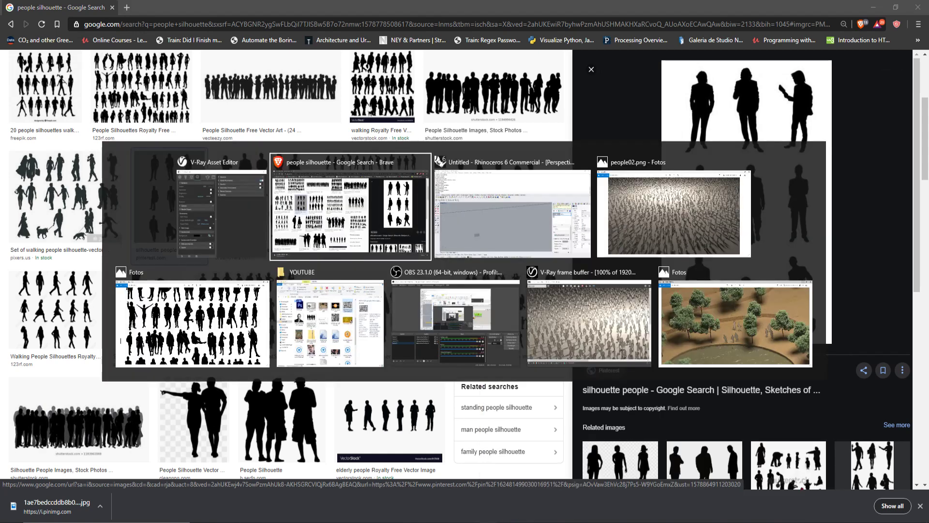
{"action": "left_click", "coordinate": [499, 220]}
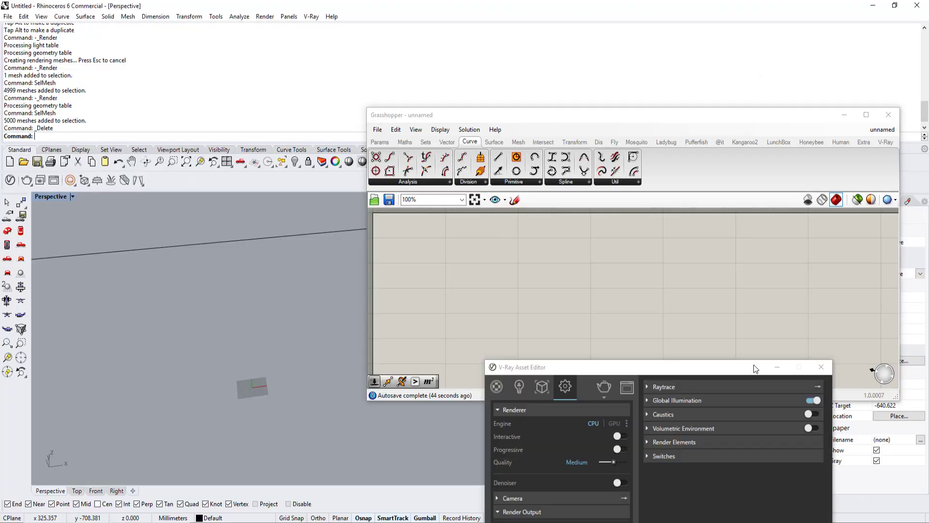
{"action": "left_click", "coordinate": [820, 367]}
Step: Place a File Path parameter on the empty canvas and point it to the downloaded nine-figure silhouette JPG
{"action": "right_click", "coordinate": [576, 296]}
{"action": "right_click_drag", "start_coordinate": [507, 299], "coordinate": [516, 273]}
{"action": "double_click", "coordinate": [508, 282]}
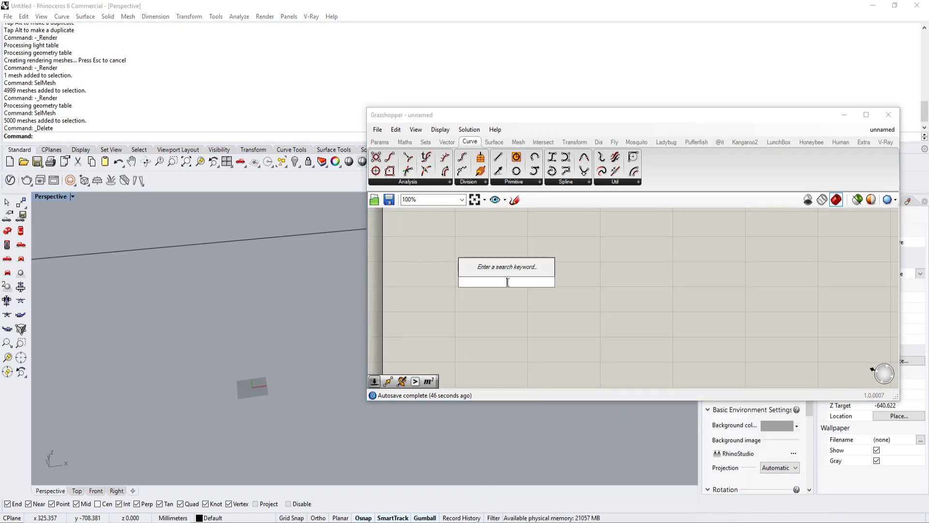
{"action": "type", "text": "file"}
{"action": "left_click", "coordinate": [498, 240]}
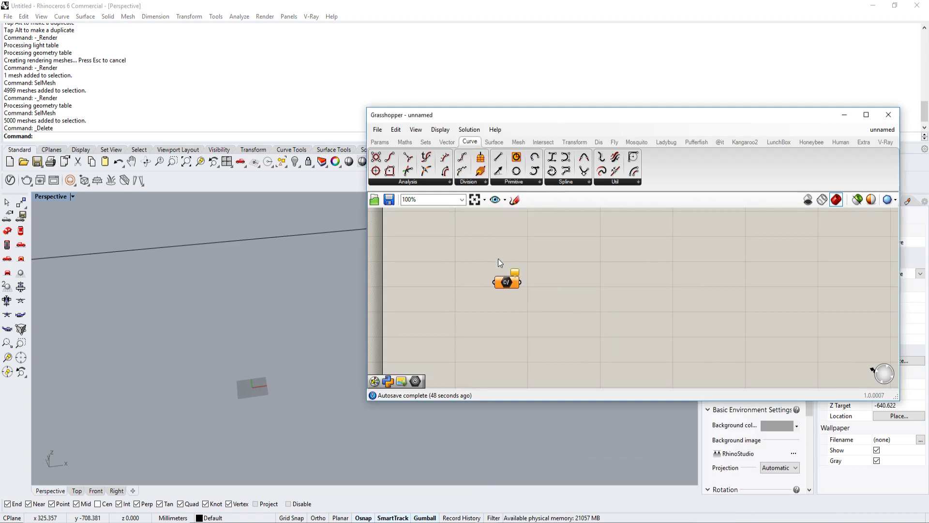
{"action": "right_click", "coordinate": [503, 280]}
{"action": "left_click", "coordinate": [561, 392]}
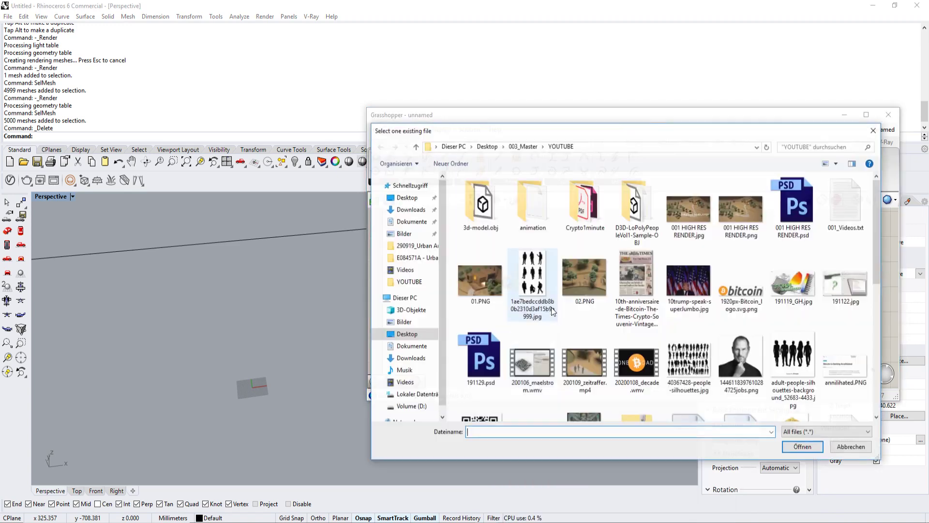
{"action": "double_click", "coordinate": [542, 279]}
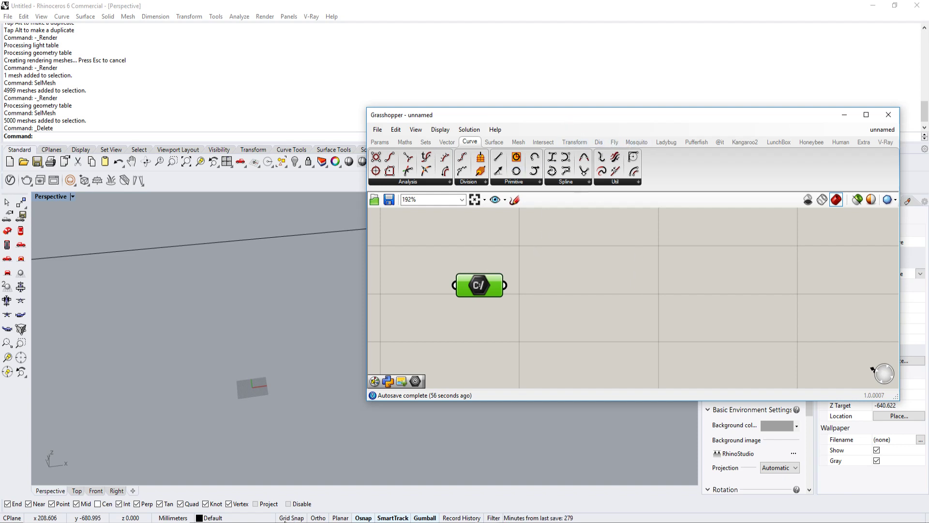
Step: Switch to the browser, open food4rhino.com in a new tab, and find the Firefly plug-in's page
{"action": "key", "text": "alt+Tab"}
{"action": "left_click", "coordinate": [127, 8]}
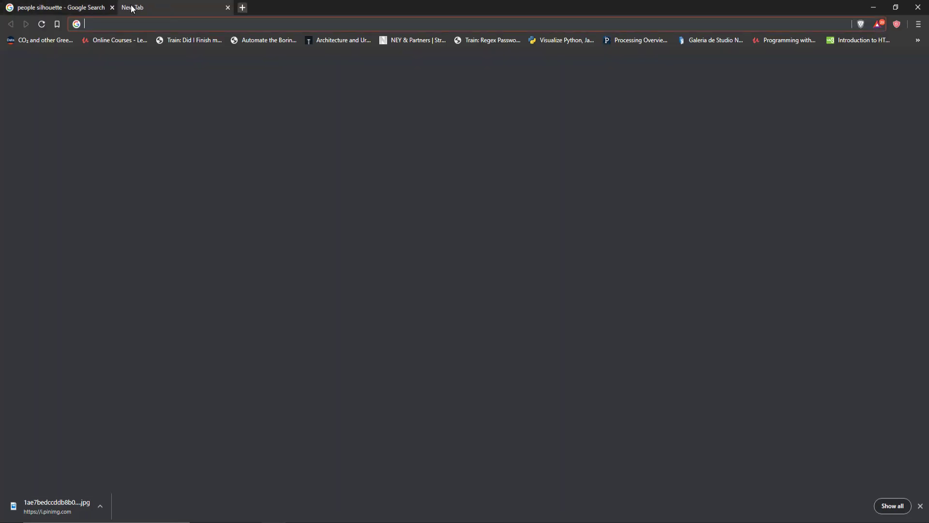
{"action": "type", "text": "foo"}
{"action": "key", "text": "Return"}
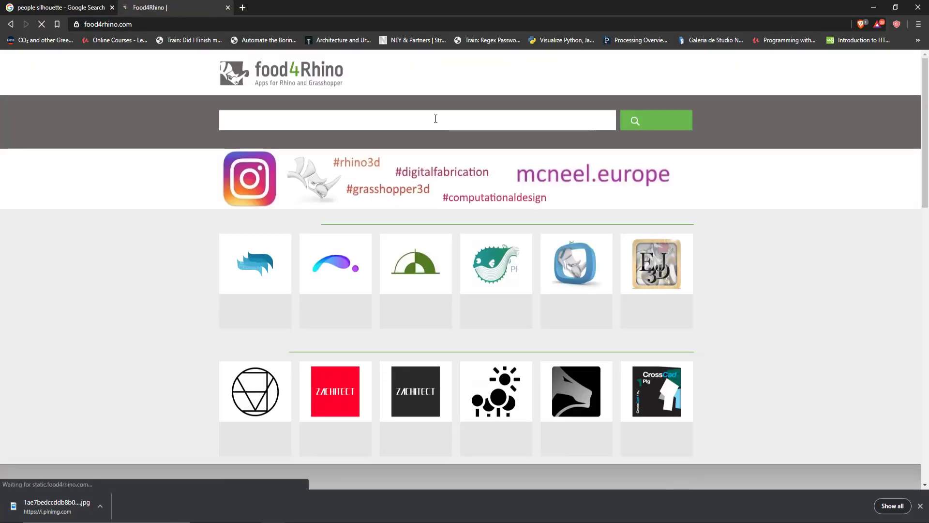
{"action": "left_click", "coordinate": [435, 118]}
{"action": "type", "text": "firefly"}
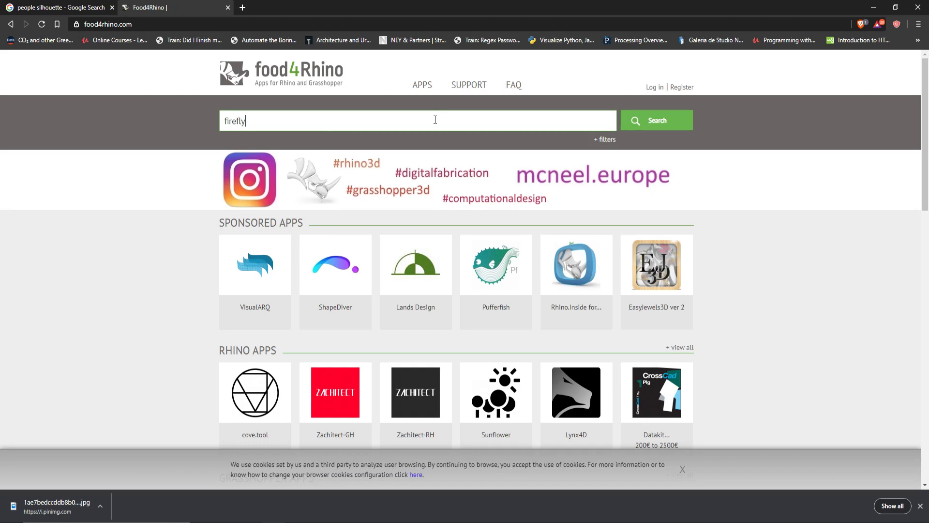
{"action": "key", "text": "Return"}
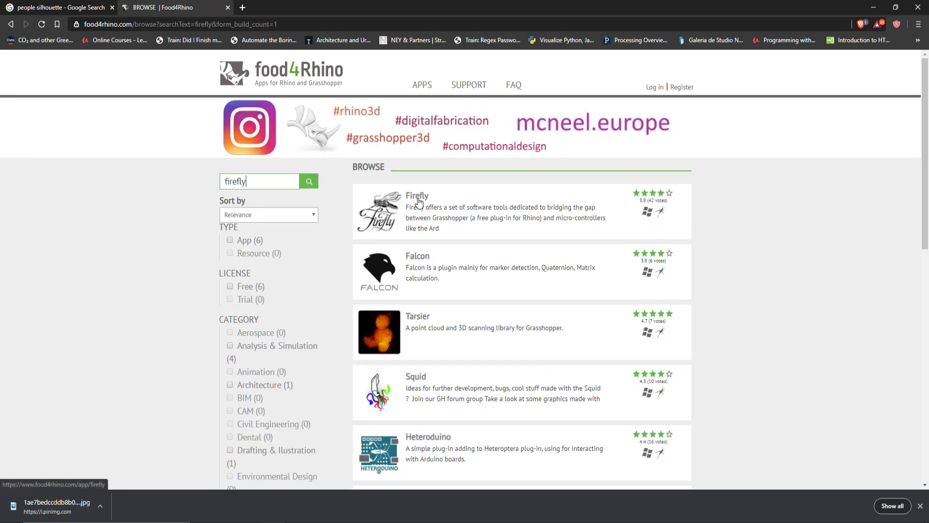
{"action": "left_click", "coordinate": [418, 196]}
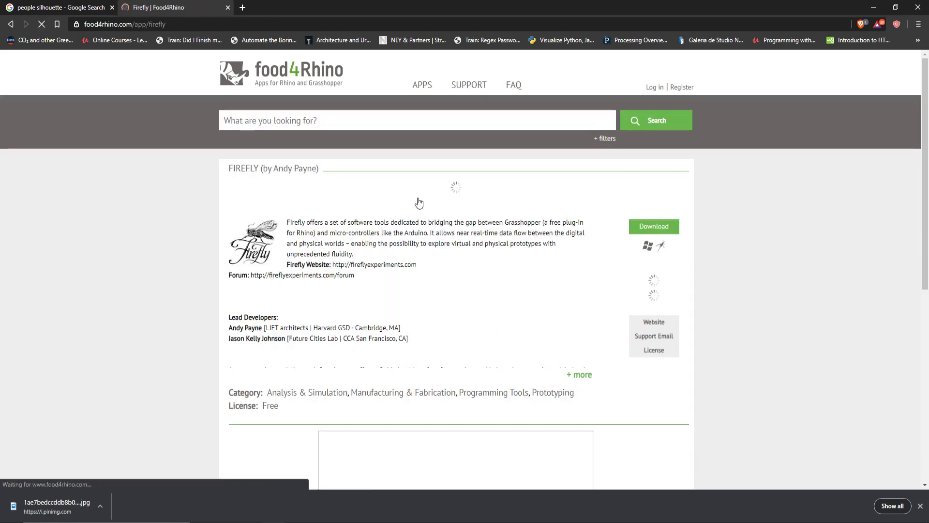
Step: Examine the Firefly page's available downloads, full description, key features and reviews, and return to Grasshopper
{"action": "scroll", "coordinate": [435, 203], "scroll_direction": "down", "scroll_amount": 5}
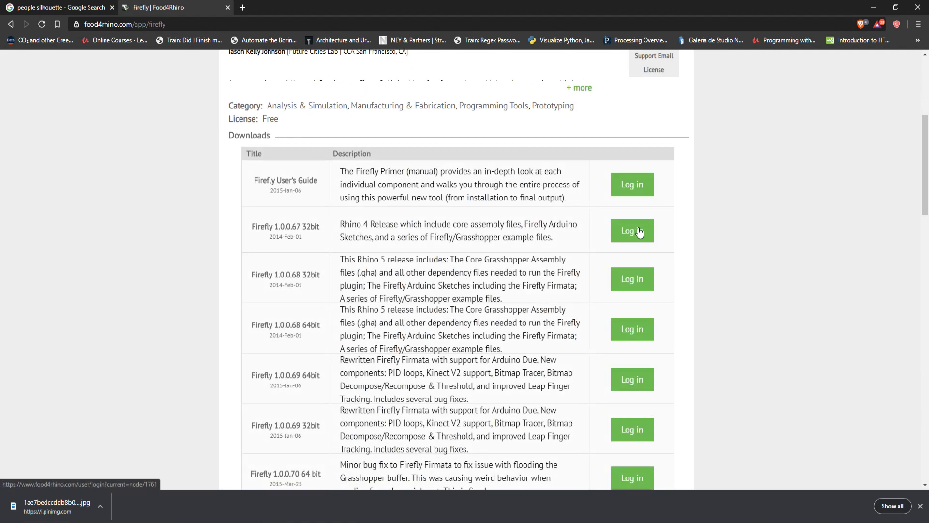
{"action": "scroll", "coordinate": [683, 235], "scroll_direction": "up", "scroll_amount": 3}
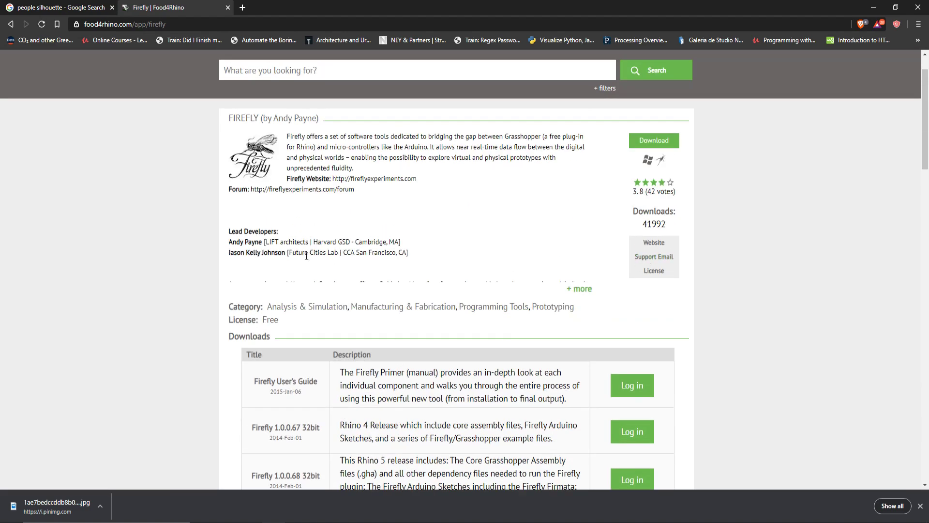
{"action": "left_click", "coordinate": [588, 289]}
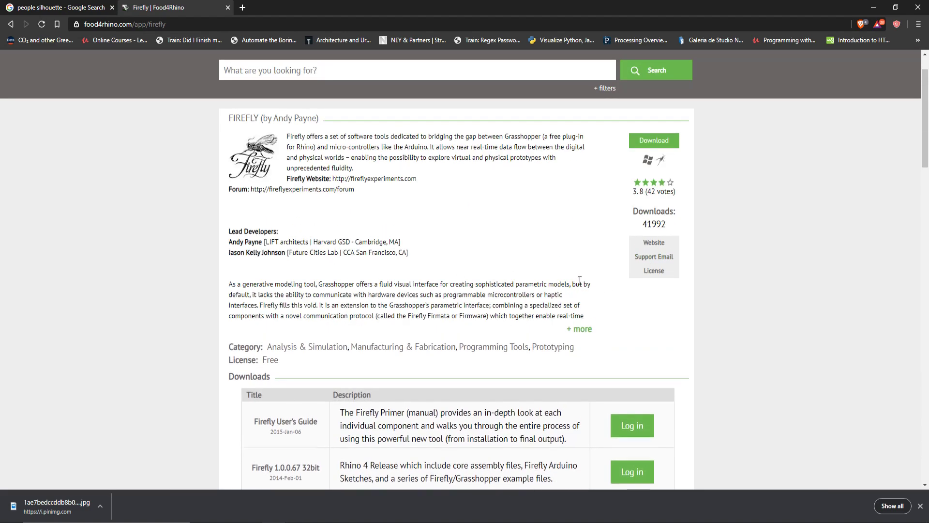
{"action": "scroll", "coordinate": [579, 284], "scroll_direction": "down", "scroll_amount": 2}
{"action": "scroll", "coordinate": [581, 284], "scroll_direction": "down", "scroll_amount": 15}
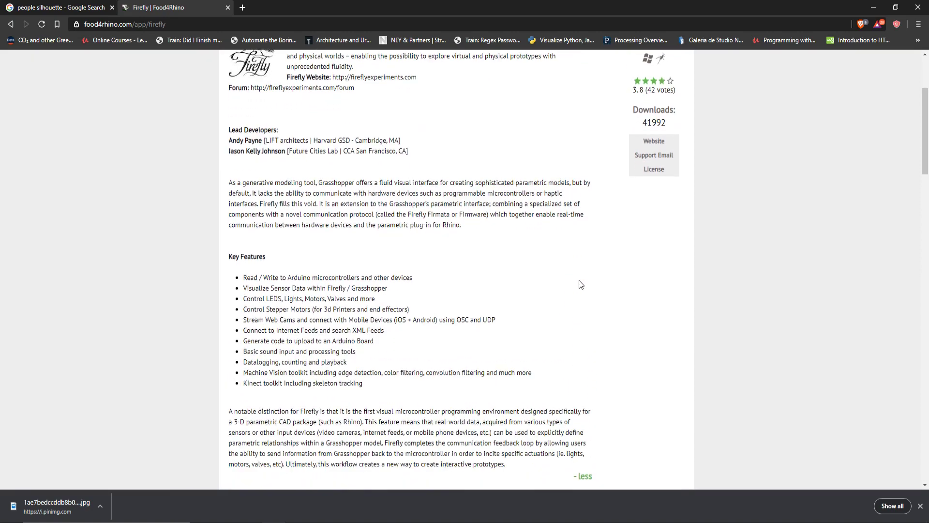
{"action": "scroll", "coordinate": [579, 281], "scroll_direction": "down", "scroll_amount": 3}
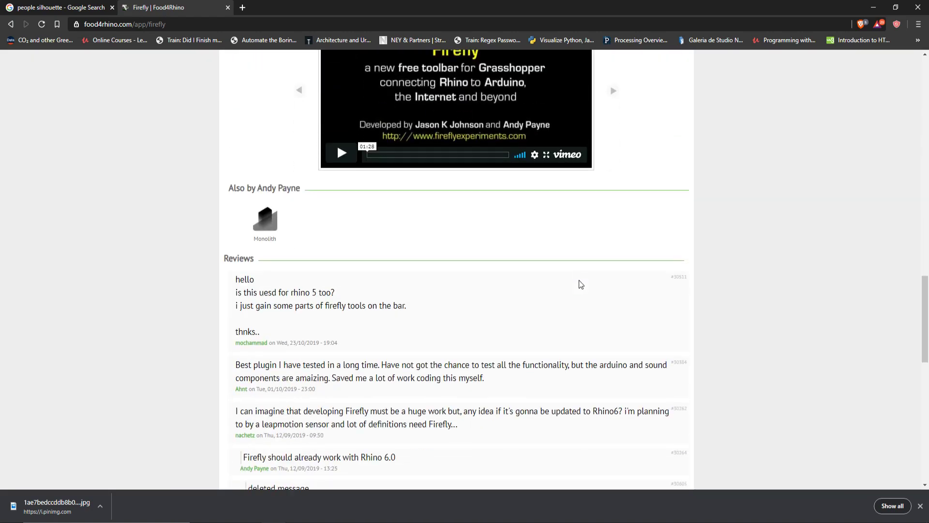
{"action": "scroll", "coordinate": [579, 280], "scroll_direction": "up", "scroll_amount": 10}
{"action": "scroll", "coordinate": [580, 284], "scroll_direction": "up", "scroll_amount": 15}
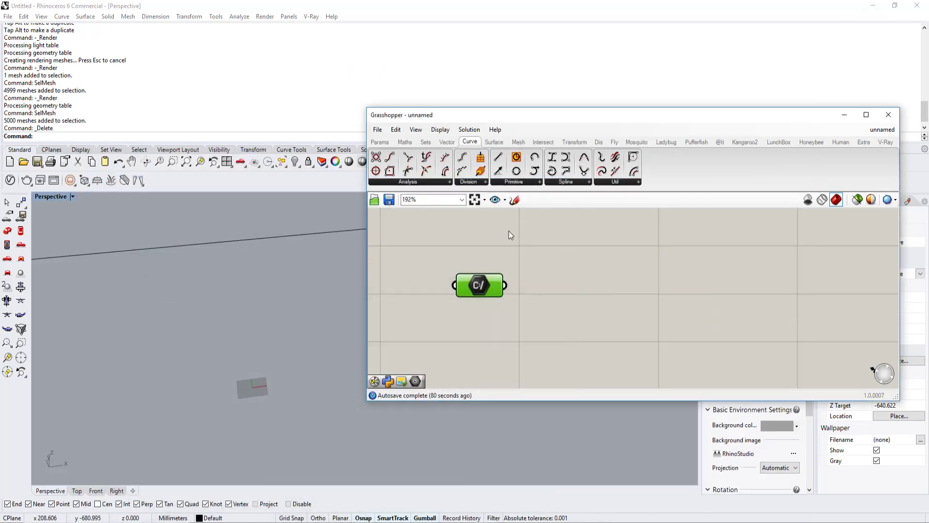
Step: Place Firefly's Load Bitmap component beside the File Path parameter and wire the image path into it
{"action": "left_click", "coordinate": [614, 143]}
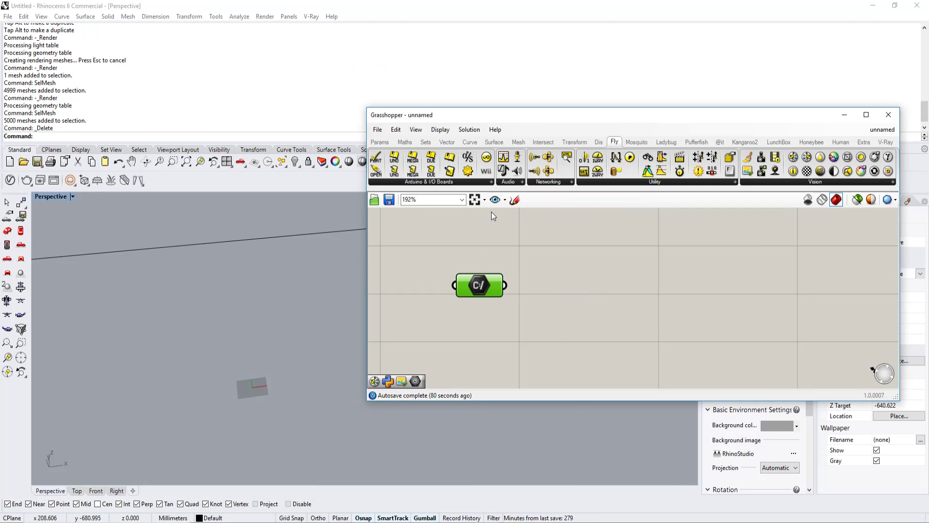
{"action": "left_click", "coordinate": [786, 182]}
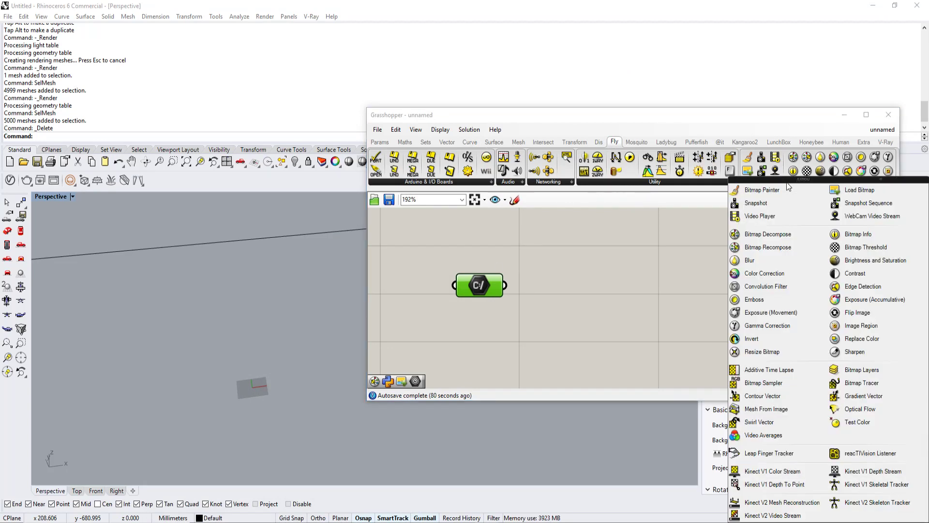
{"action": "left_click", "coordinate": [845, 189]}
{"action": "left_click", "coordinate": [663, 269]}
{"action": "scroll", "coordinate": [663, 269], "scroll_direction": "down", "scroll_amount": 1}
{"action": "left_click_drag", "start_coordinate": [525, 303], "coordinate": [486, 301]}
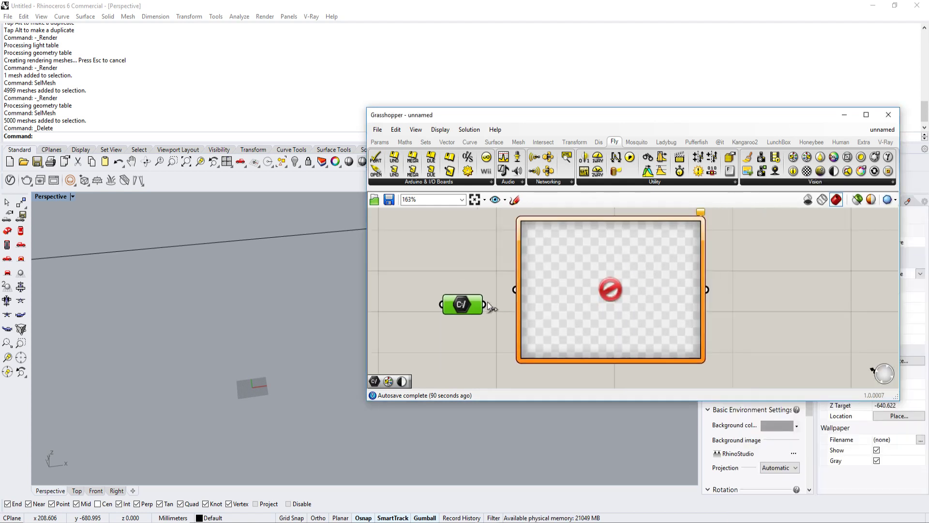
{"action": "scroll", "coordinate": [524, 342], "scroll_direction": "down", "scroll_amount": 2}
{"action": "right_click_drag", "start_coordinate": [578, 305], "coordinate": [527, 299]}
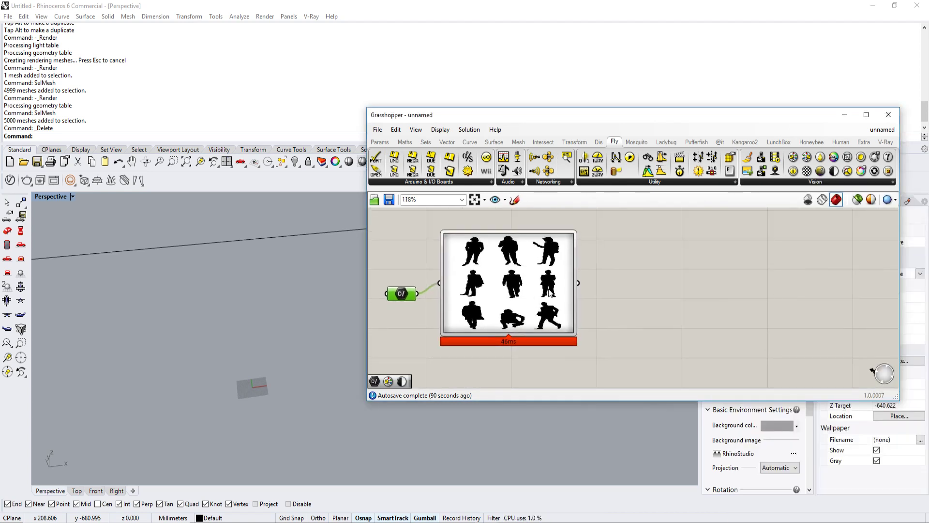
Step: Add a Bitmap Decompose component after Load Bitmap and connect the loaded bitmap to its input
{"action": "left_click", "coordinate": [761, 184]}
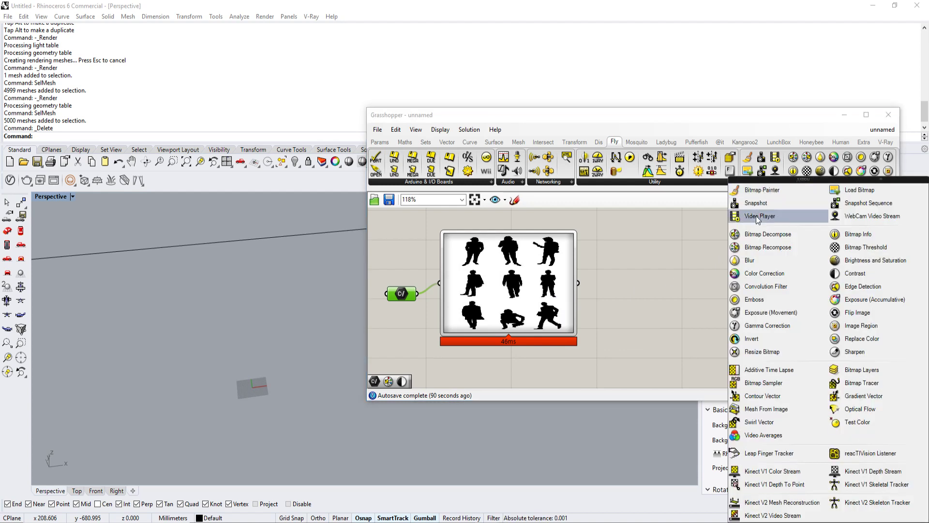
{"action": "left_click_drag", "start_coordinate": [755, 234], "coordinate": [683, 269]}
{"action": "right_click_drag", "start_coordinate": [583, 278], "coordinate": [550, 283]}
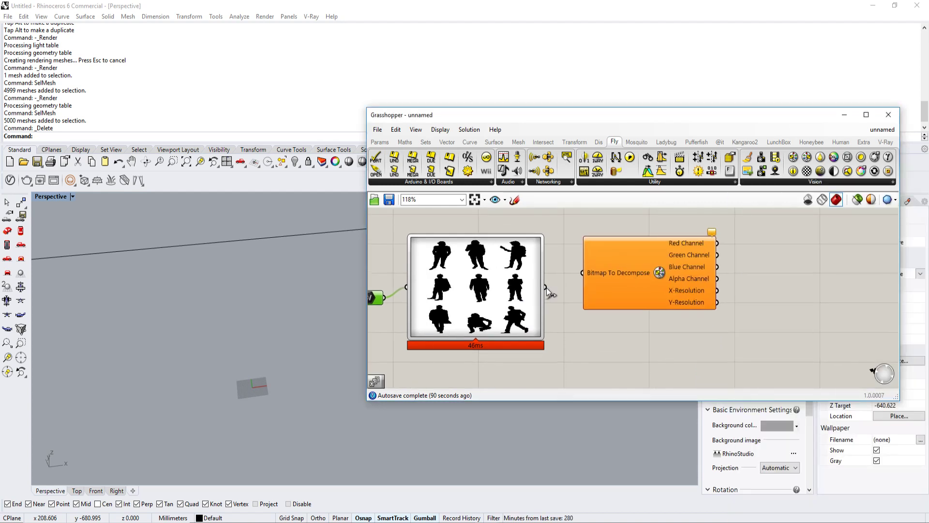
{"action": "left_click_drag", "start_coordinate": [545, 287], "coordinate": [582, 272]}
Step: Examine the color channel and X/Y resolution outputs of Bitmap Decompose and the figures in the loaded bitmap up close
{"action": "scroll", "coordinate": [650, 280], "scroll_direction": "up", "scroll_amount": 3}
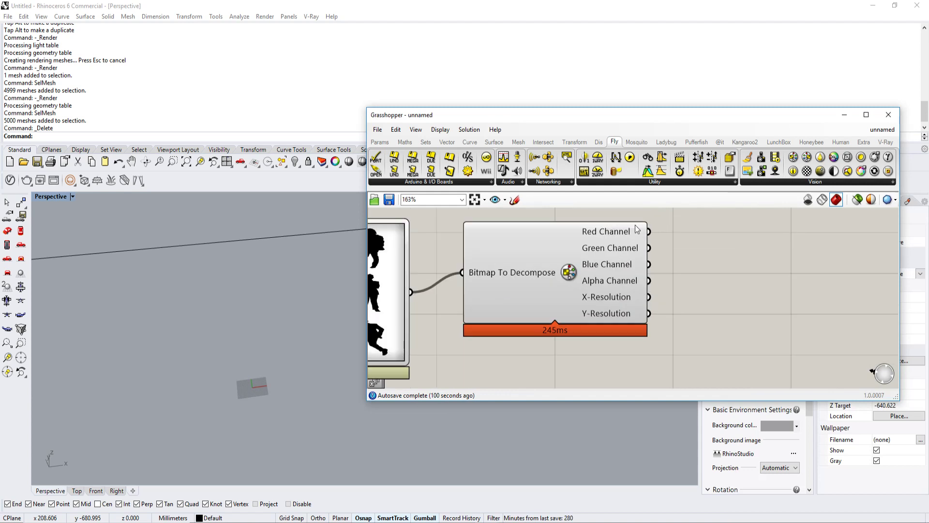
{"action": "scroll", "coordinate": [637, 229], "scroll_direction": "down", "scroll_amount": 3}
{"action": "mouse_move", "coordinate": [628, 233]}
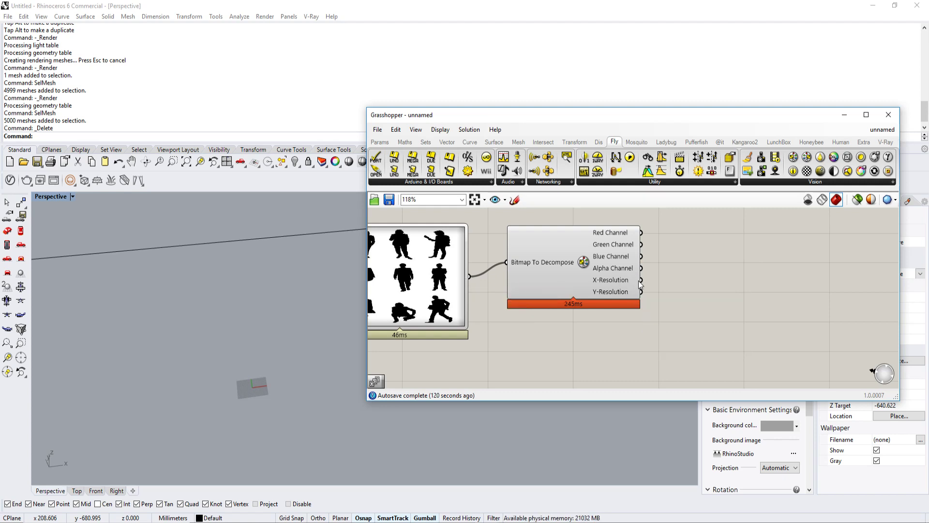
{"action": "mouse_move", "coordinate": [622, 293]}
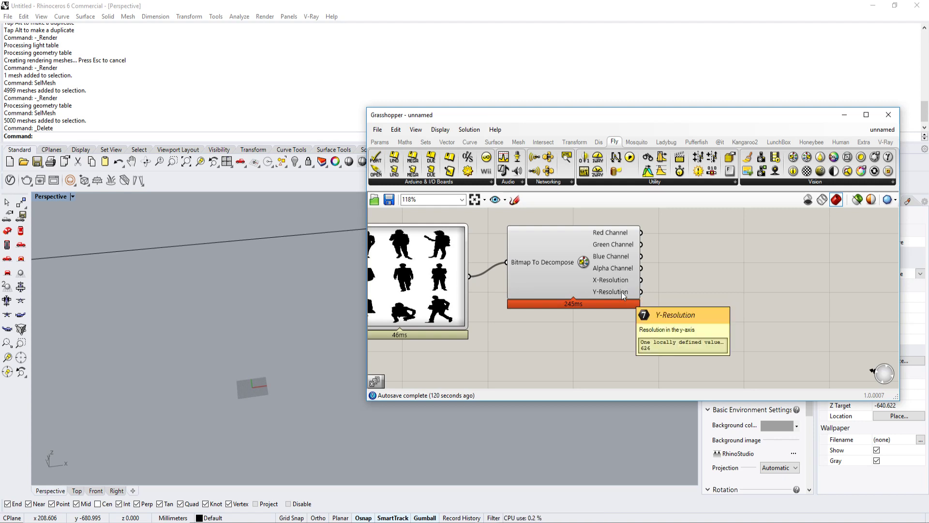
{"action": "right_click_drag", "start_coordinate": [661, 287], "coordinate": [611, 292]}
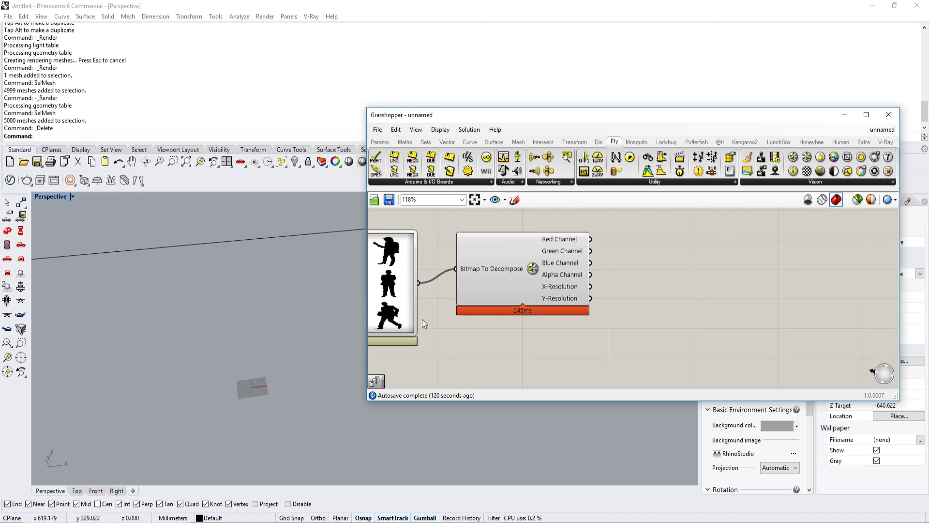
{"action": "right_click_drag", "start_coordinate": [459, 299], "coordinate": [525, 295]}
{"action": "scroll", "coordinate": [450, 274], "scroll_direction": "up", "scroll_amount": 2}
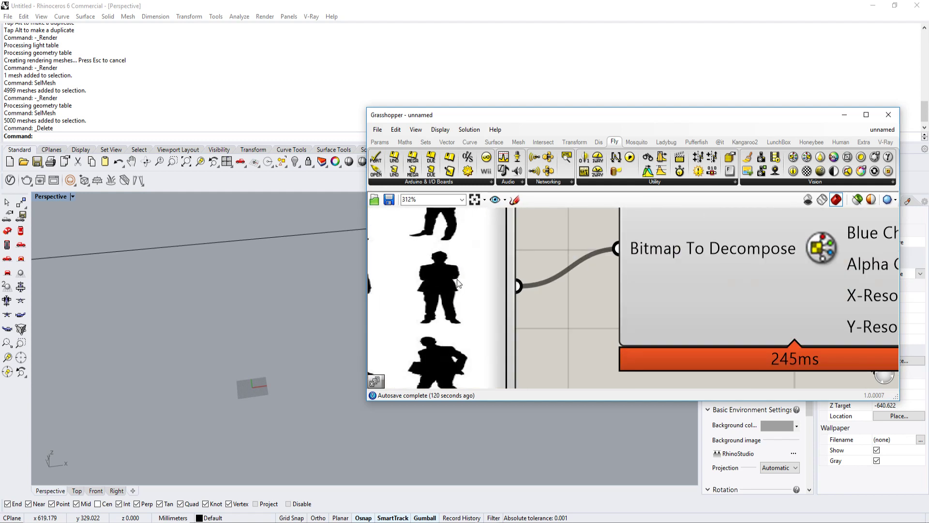
{"action": "scroll", "coordinate": [442, 263], "scroll_direction": "up", "scroll_amount": 3}
{"action": "scroll", "coordinate": [420, 266], "scroll_direction": "down", "scroll_amount": 3}
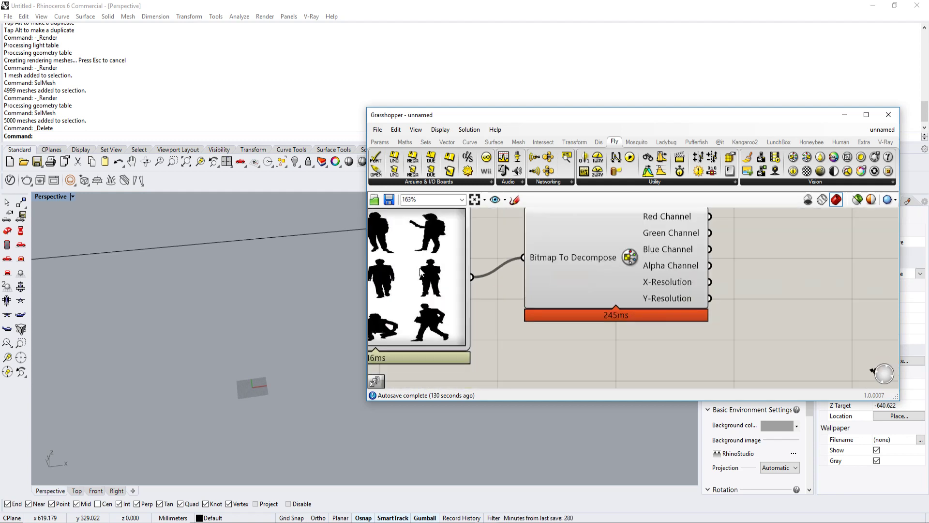
Step: Add a Construct Point component to the canvas below Bitmap Decompose
{"action": "scroll", "coordinate": [420, 271], "scroll_direction": "down", "scroll_amount": 2}
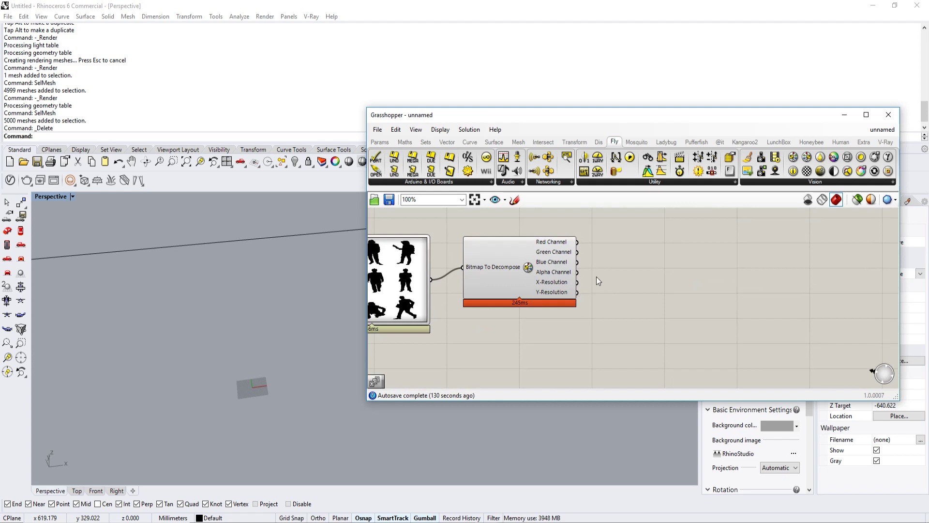
{"action": "right_click_drag", "start_coordinate": [590, 269], "coordinate": [567, 300]}
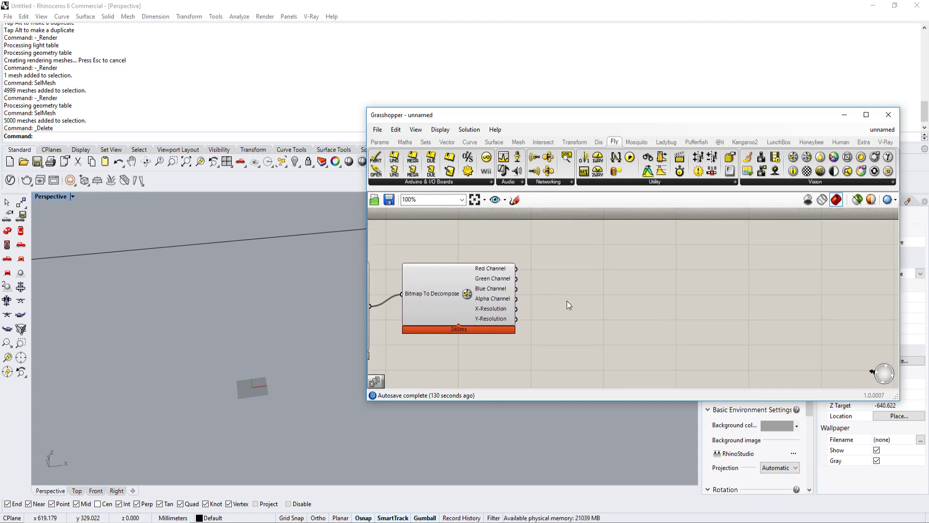
{"action": "mouse_move", "coordinate": [261, 316]}
{"action": "right_mouse_down", "text": "shift"}
{"action": "mouse_move", "coordinate": [234, 375]}
{"action": "mouse_move", "coordinate": [251, 327]}
{"action": "right_mouse_up", "text": "shift"}
{"action": "right_click_drag", "start_coordinate": [250, 327], "coordinate": [238, 351]}
{"action": "right_click_drag", "start_coordinate": [238, 351], "coordinate": [239, 297], "text": "shift"}
{"action": "right_click_drag", "start_coordinate": [589, 305], "coordinate": [617, 289]}
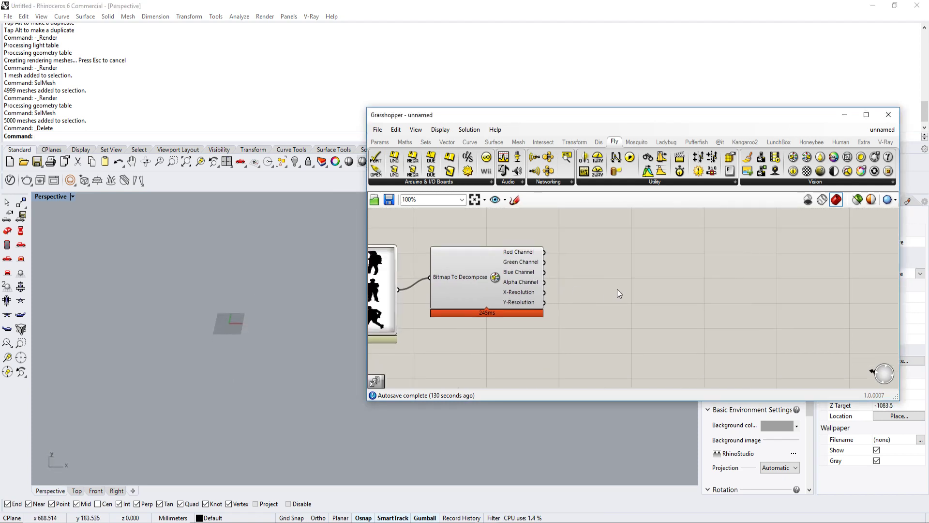
{"action": "right_click_drag", "start_coordinate": [618, 324], "coordinate": [614, 300]}
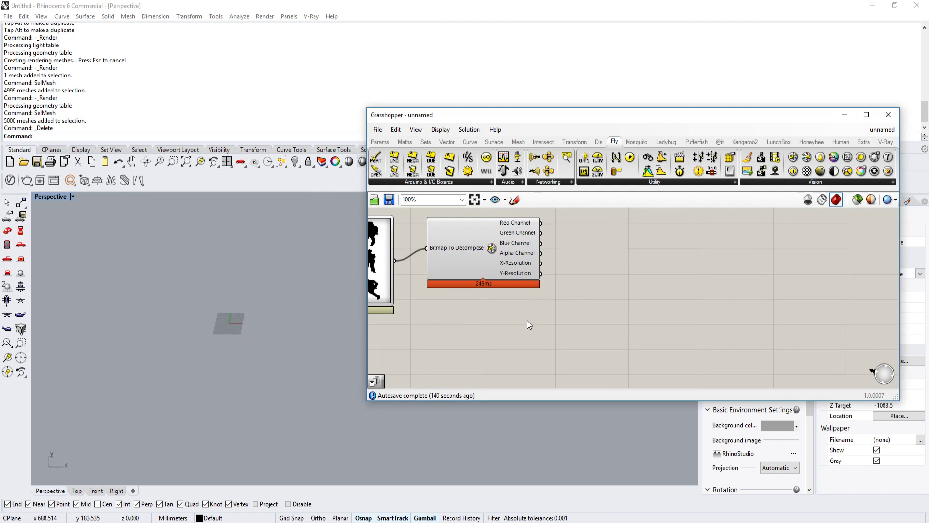
{"action": "double_click", "coordinate": [540, 349]}
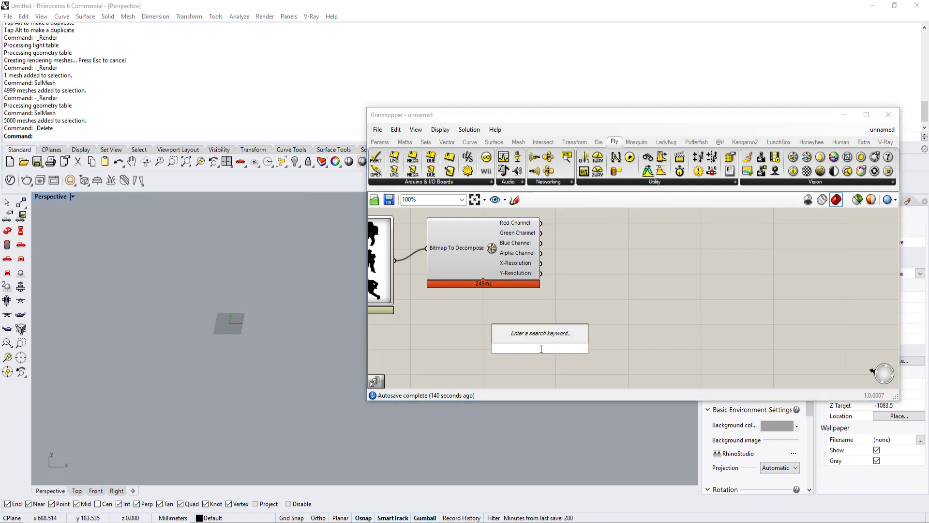
{"action": "type", "text": "c"}
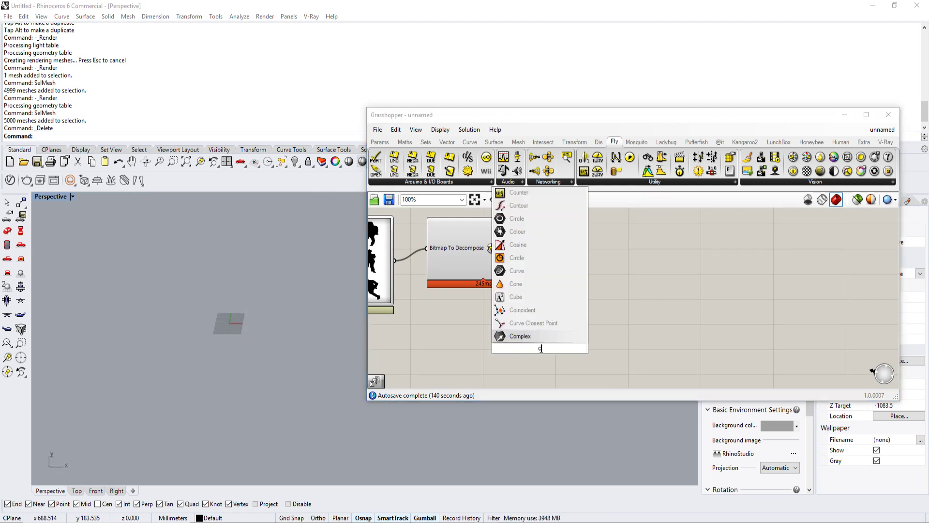
{"action": "type", "text": "onstruct"}
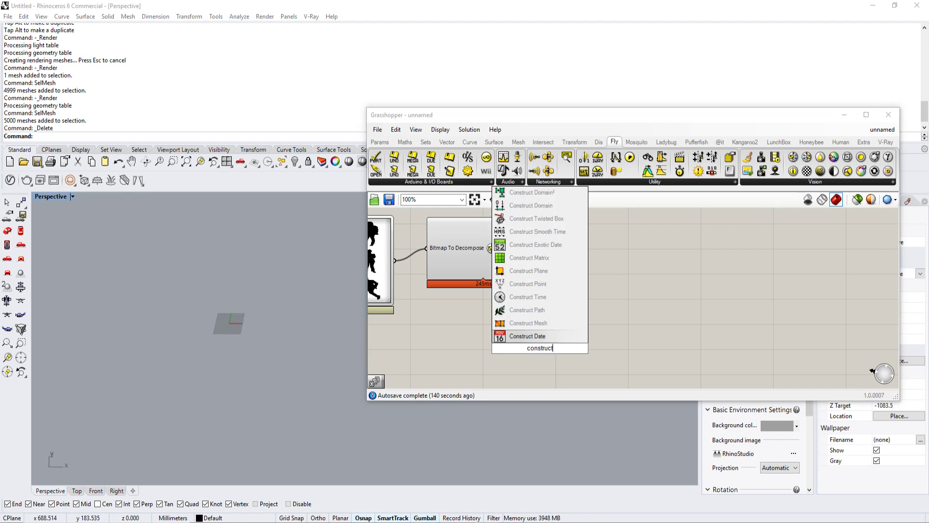
{"action": "left_click", "coordinate": [527, 284]}
{"action": "left_click_drag", "start_coordinate": [528, 345], "coordinate": [570, 344]}
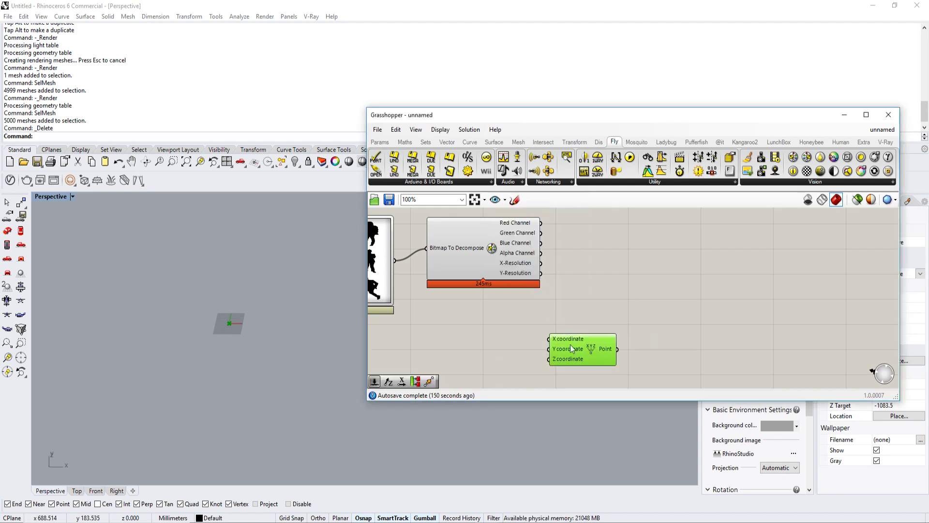
Step: Add a Series component with Bitmap Decompose's X-Resolution feeding its Count, and place a duplicate of it directly below
{"action": "double_click", "coordinate": [501, 333]}
{"action": "type", "text": "series"}
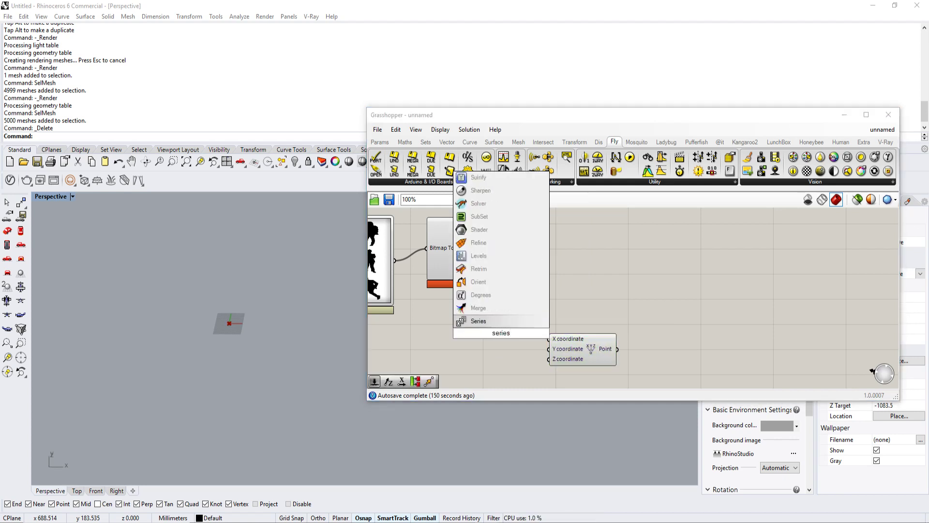
{"action": "left_click", "coordinate": [500, 321]}
{"action": "scroll", "coordinate": [518, 292], "scroll_direction": "up", "scroll_amount": 1}
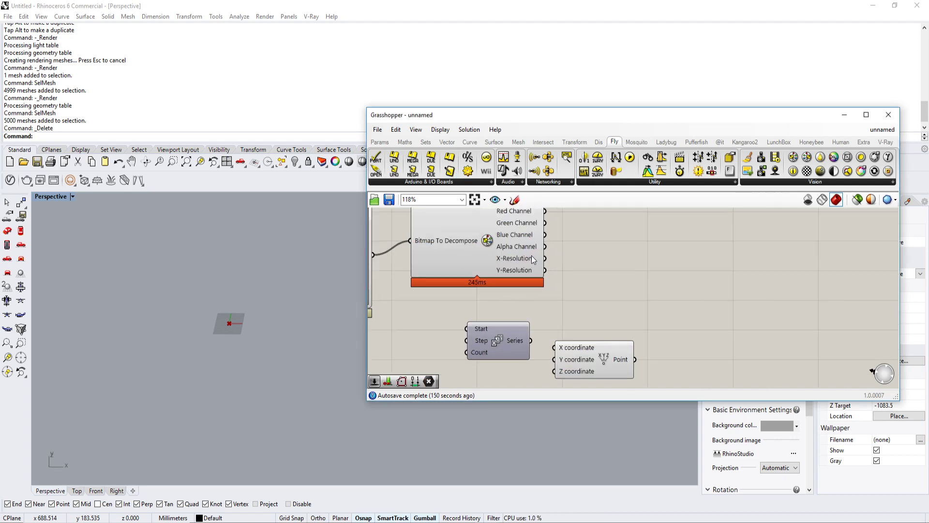
{"action": "left_click_drag", "start_coordinate": [496, 333], "coordinate": [577, 301]}
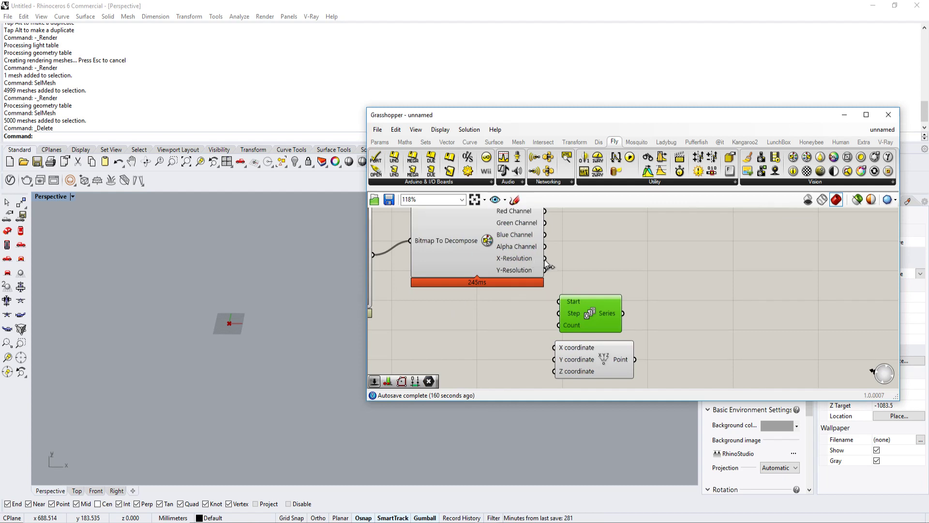
{"action": "left_click_drag", "start_coordinate": [546, 261], "coordinate": [556, 324]}
{"action": "mouse_move", "coordinate": [536, 259]}
{"action": "left_click_drag", "start_coordinate": [606, 312], "coordinate": [642, 319]}
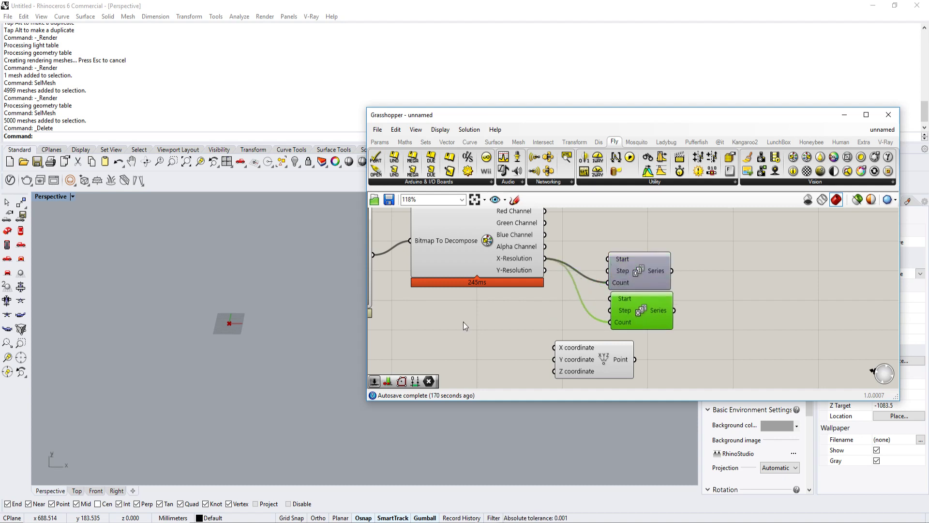
Step: Create a number slider with the value 1 and set its rounding to real numbers
{"action": "double_click", "coordinate": [463, 321]}
{"action": "type", "text": "1"}
{"action": "key", "text": "Return"}
{"action": "double_click", "coordinate": [438, 318]}
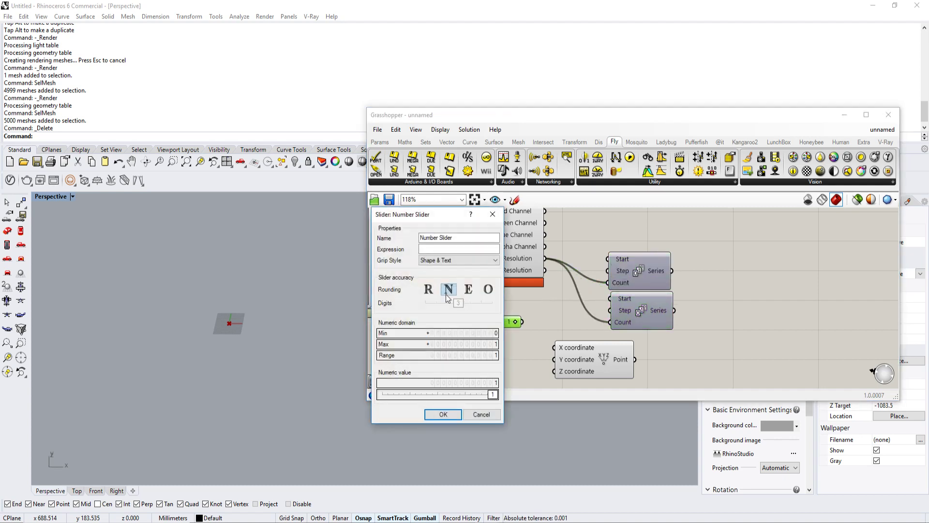
{"action": "left_click", "coordinate": [428, 290]}
{"action": "left_click", "coordinate": [446, 418]}
Step: Wire the slider into the Step inputs of both Series components and Y-Resolution into the lower Series' Count
{"action": "left_click_drag", "start_coordinate": [522, 321], "coordinate": [608, 311]}
{"action": "left_click_drag", "start_coordinate": [545, 270], "coordinate": [609, 323]}
{"action": "mouse_move", "coordinate": [536, 269]}
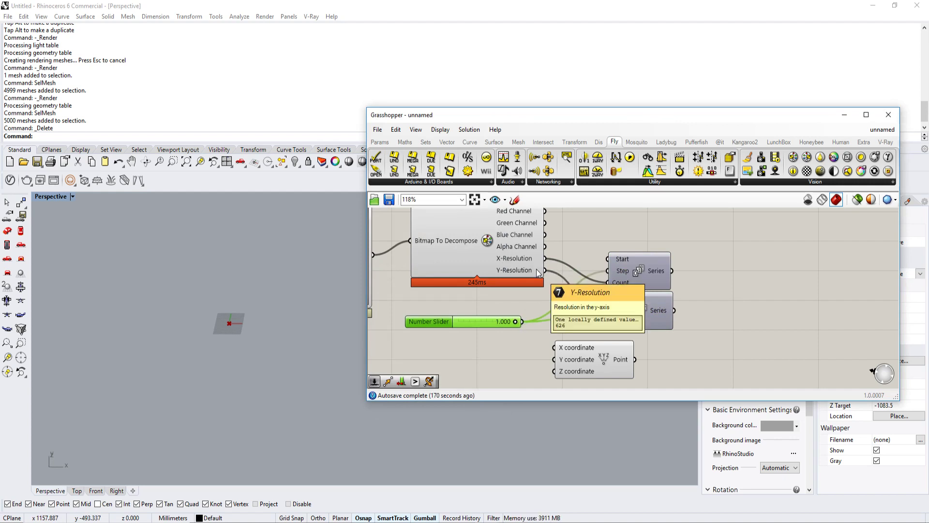
Step: Feed the upper Series into Construct Point's X coordinate and the lower one into its Y coordinate, with the Y input grafted
{"action": "scroll", "coordinate": [536, 269], "scroll_direction": "down", "scroll_amount": 2}
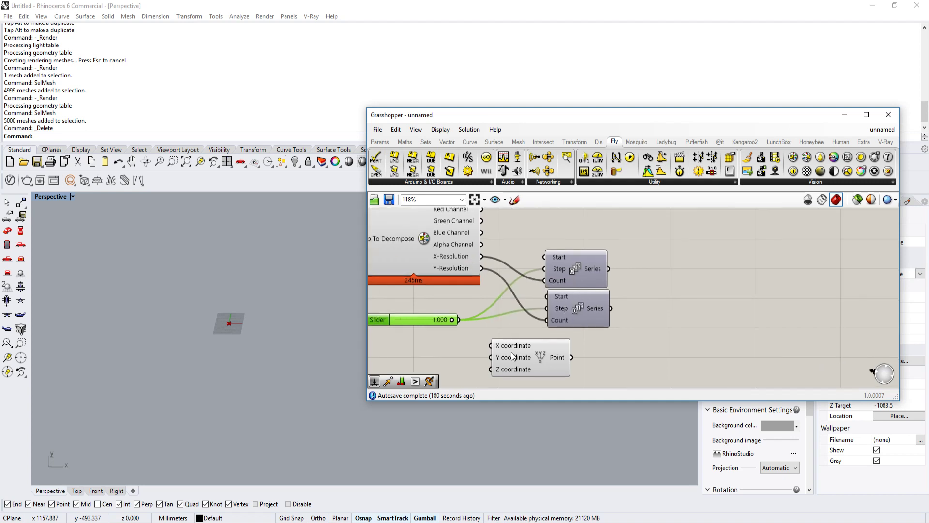
{"action": "left_click_drag", "start_coordinate": [518, 357], "coordinate": [668, 275]}
{"action": "scroll", "coordinate": [658, 360], "scroll_direction": "up", "scroll_amount": 2}
{"action": "left_click_drag", "start_coordinate": [548, 271], "coordinate": [550, 318]}
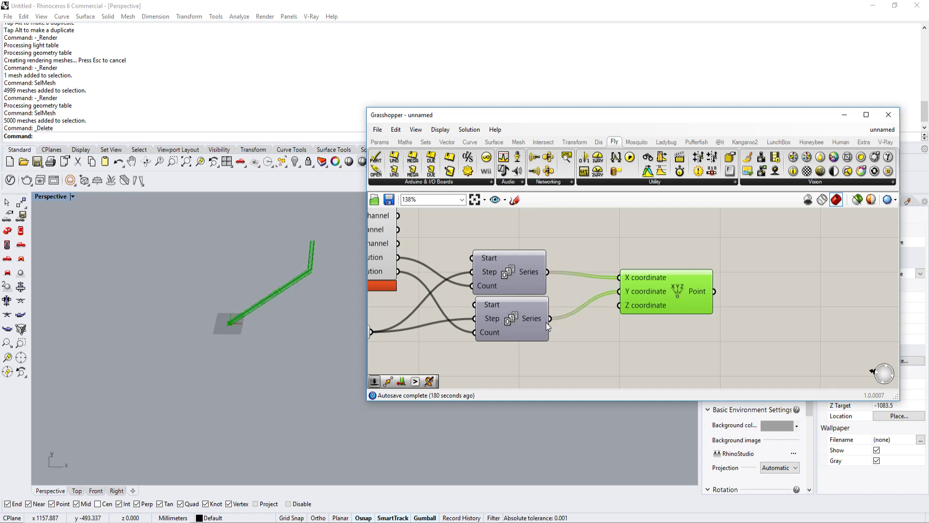
{"action": "right_click", "coordinate": [633, 292]}
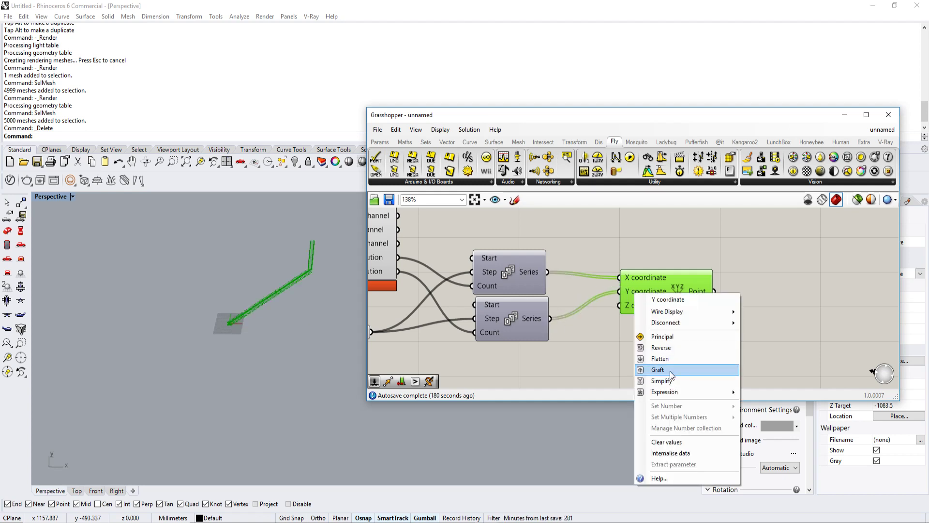
{"action": "left_click", "coordinate": [670, 370]}
Step: Examine the extent and spacing of the point grid in the Rhino viewport and compare the Point output with the Red Channel list
{"action": "scroll", "coordinate": [303, 347], "scroll_direction": "up", "scroll_amount": 5}
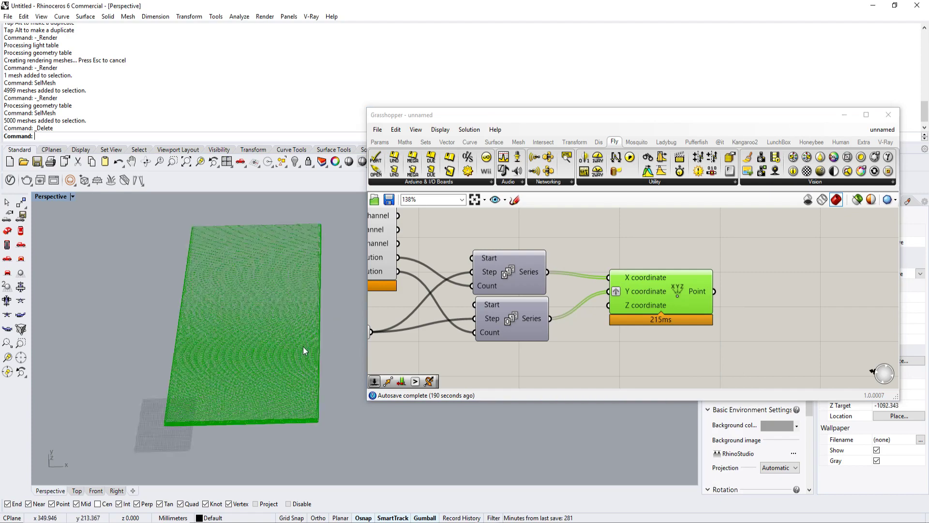
{"action": "right_click_drag", "start_coordinate": [311, 347], "coordinate": [278, 356], "text": "shift"}
{"action": "scroll", "coordinate": [278, 357], "scroll_direction": "up", "scroll_amount": 8}
{"action": "scroll", "coordinate": [278, 357], "scroll_direction": "down", "scroll_amount": 9}
{"action": "scroll", "coordinate": [281, 382], "scroll_direction": "up", "scroll_amount": 10}
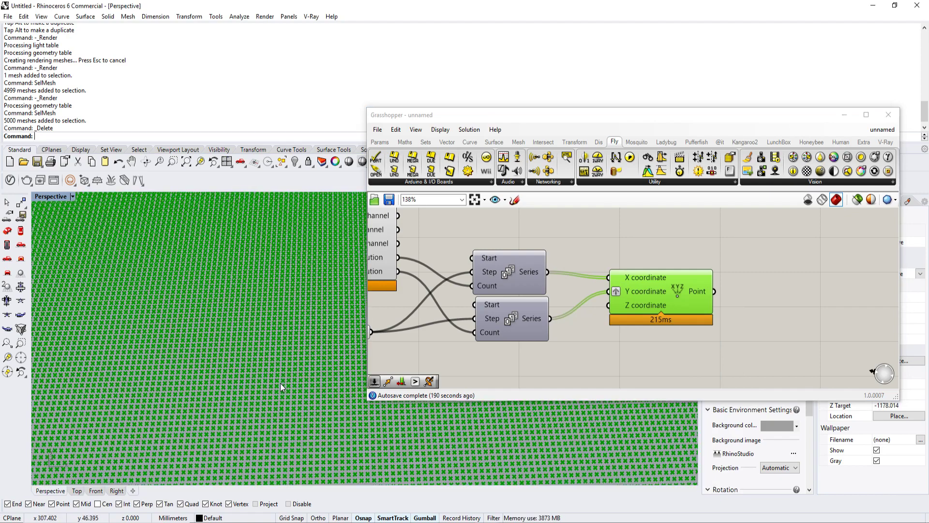
{"action": "scroll", "coordinate": [280, 383], "scroll_direction": "down", "scroll_amount": 4}
{"action": "scroll", "coordinate": [280, 382], "scroll_direction": "down", "scroll_amount": 5}
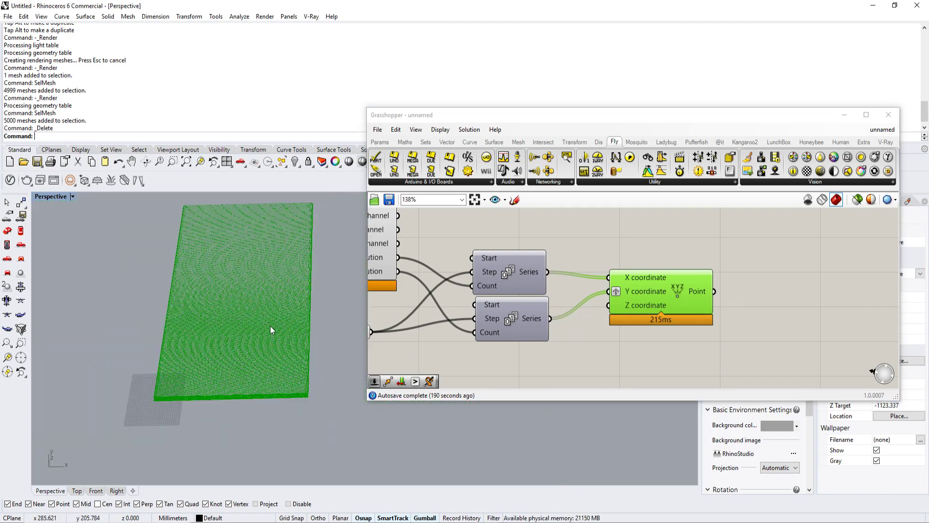
{"action": "scroll", "coordinate": [296, 319], "scroll_direction": "up", "scroll_amount": 2}
{"action": "scroll", "coordinate": [321, 224], "scroll_direction": "up", "scroll_amount": 5}
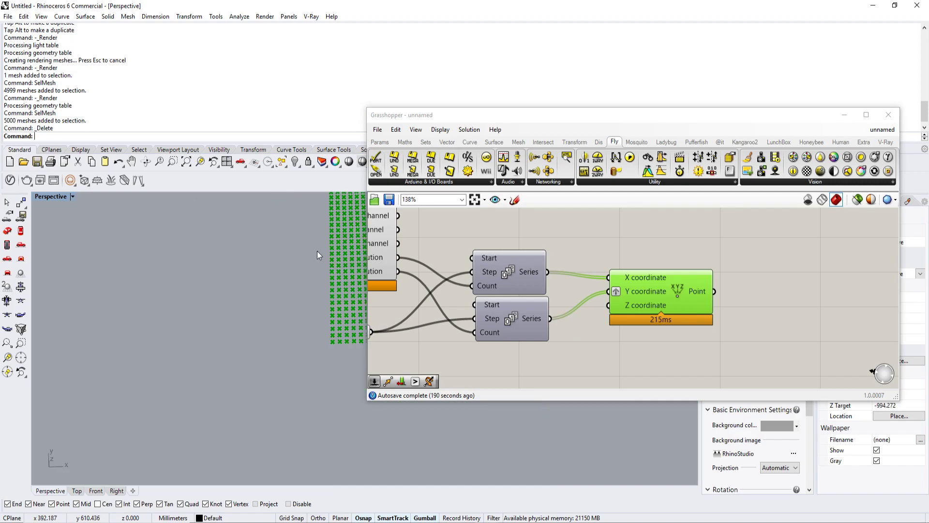
{"action": "scroll", "coordinate": [295, 295], "scroll_direction": "down", "scroll_amount": 3}
{"action": "scroll", "coordinate": [268, 342], "scroll_direction": "up", "scroll_amount": 4}
{"action": "scroll", "coordinate": [285, 292], "scroll_direction": "down", "scroll_amount": 15}
{"action": "scroll", "coordinate": [247, 334], "scroll_direction": "up", "scroll_amount": 5}
{"action": "right_click_drag", "start_coordinate": [248, 333], "coordinate": [191, 379], "text": "shift"}
{"action": "scroll", "coordinate": [300, 279], "scroll_direction": "up", "scroll_amount": 9}
{"action": "scroll", "coordinate": [570, 308], "scroll_direction": "down", "scroll_amount": 1}
{"action": "scroll", "coordinate": [274, 347], "scroll_direction": "up", "scroll_amount": 9}
{"action": "scroll", "coordinate": [272, 348], "scroll_direction": "down", "scroll_amount": 15}
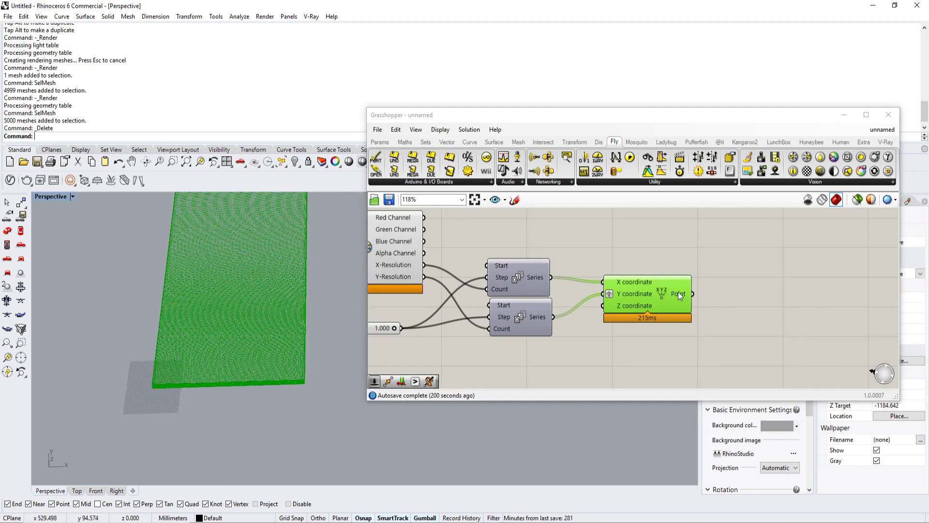
{"action": "mouse_move", "coordinate": [679, 293]}
{"action": "scroll", "coordinate": [678, 302], "scroll_direction": "down", "scroll_amount": 2}
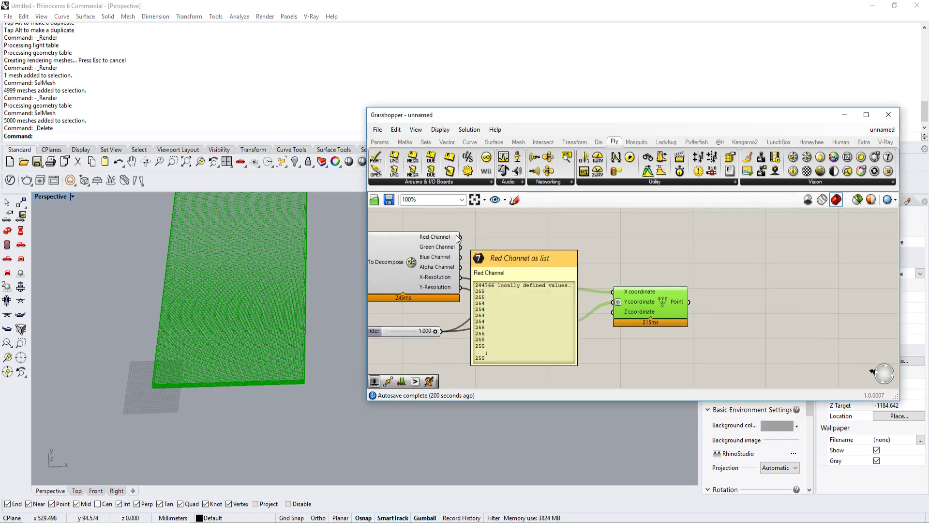
Step: Add a Custom Preview component to the right of Construct Point
{"action": "right_click_drag", "start_coordinate": [688, 246], "coordinate": [640, 275]}
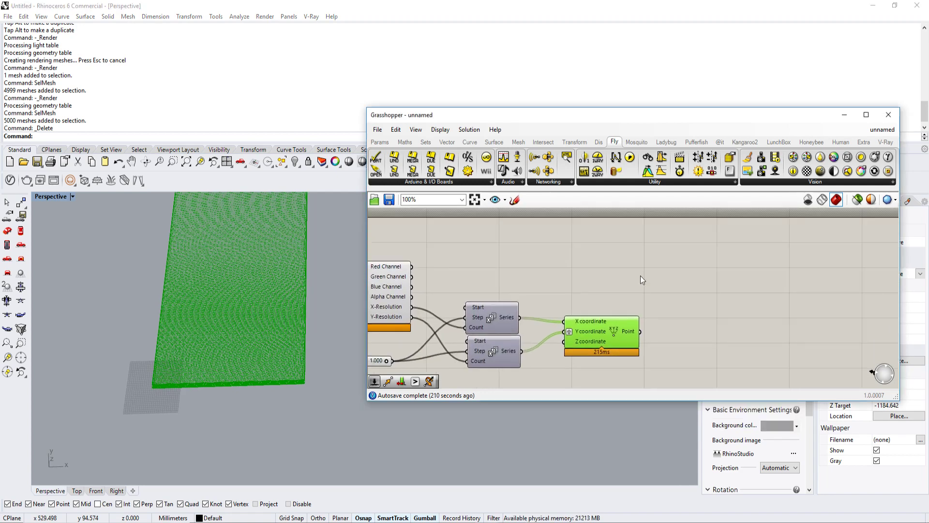
{"action": "double_click", "coordinate": [678, 268]}
{"action": "type", "text": "custrom"}
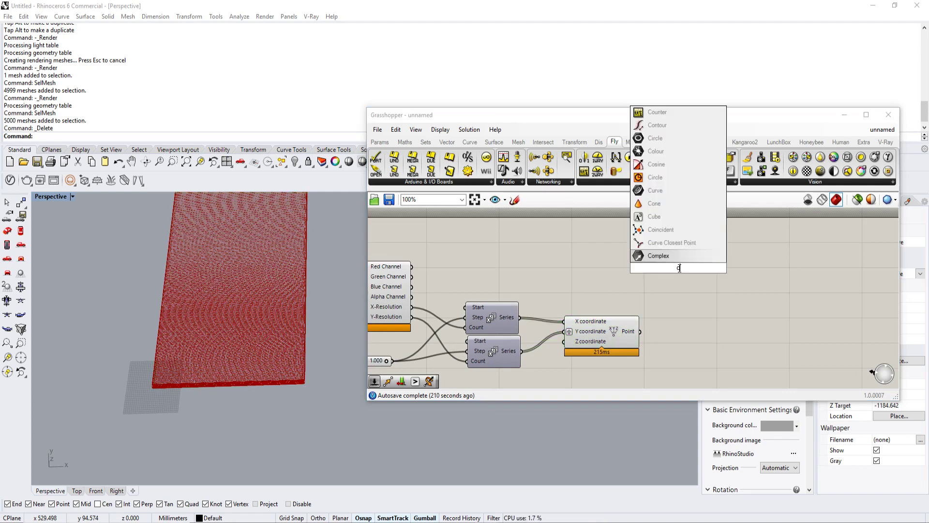
{"action": "key", "text": "BackSpace"}
{"action": "key", "text": "BackSpace"}
{"action": "key", "text": "BackSpace"}
{"action": "key", "text": "BackSpace"}
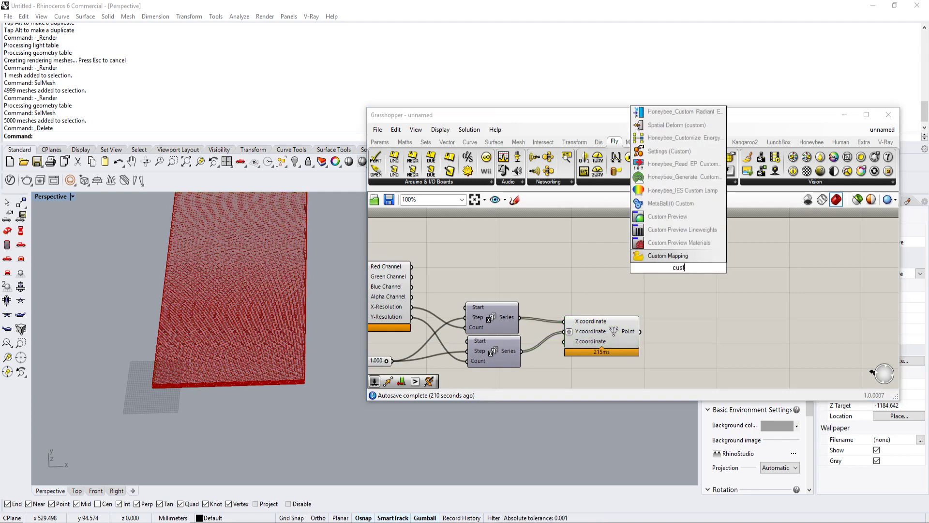
{"action": "type", "text": "om"}
{"action": "key", "text": "BackSpace"}
{"action": "key", "text": "BackSpace"}
{"action": "type", "text": "tom"}
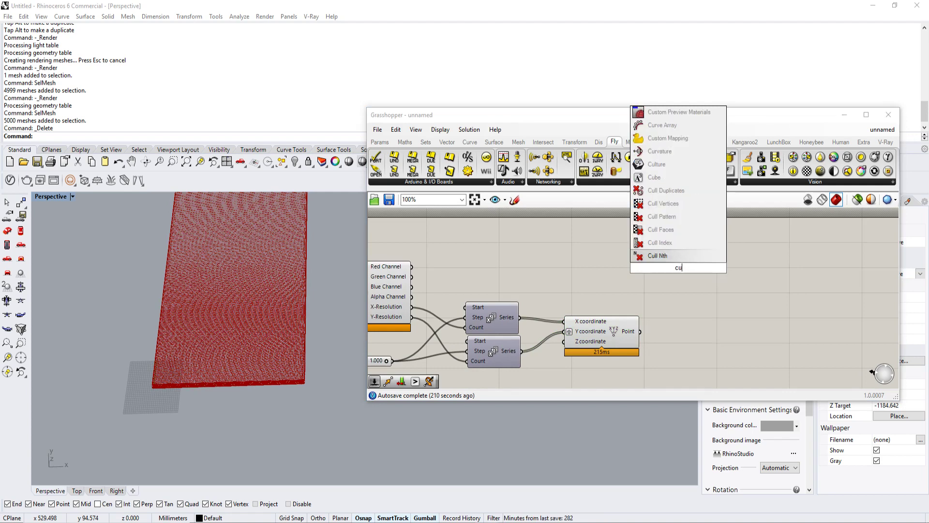
{"action": "left_click", "coordinate": [684, 243]}
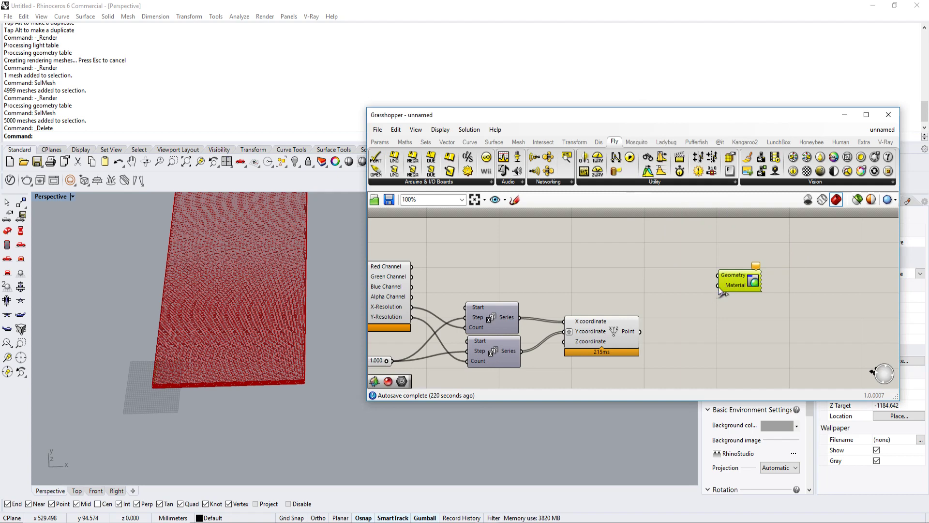
Step: Add a Colour RGB component and wire Bitmap Decompose's Red, Green and Blue channels into its matching inputs
{"action": "double_click", "coordinate": [575, 245]}
{"action": "type", "text": "rgb"}
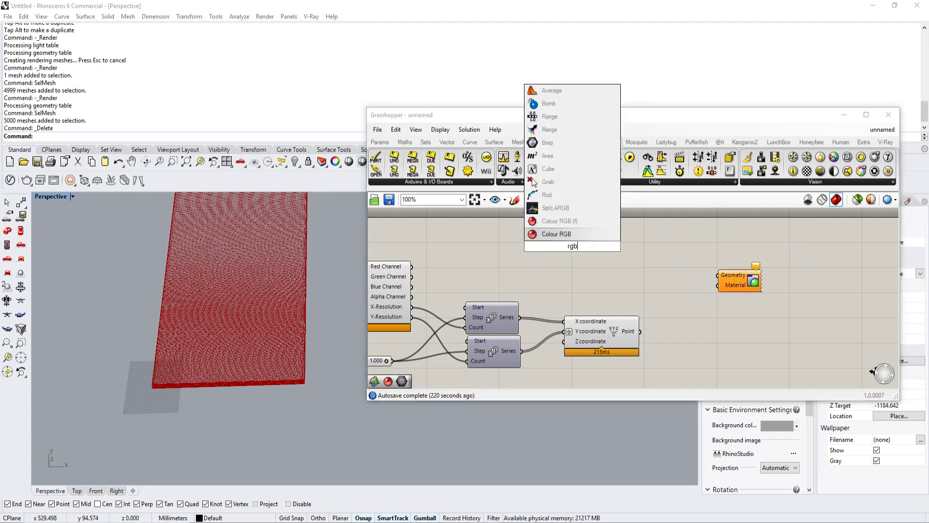
{"action": "left_click", "coordinate": [572, 238]}
{"action": "left_click_drag", "start_coordinate": [569, 241], "coordinate": [601, 246]}
{"action": "right_click_drag", "start_coordinate": [477, 265], "coordinate": [523, 283]}
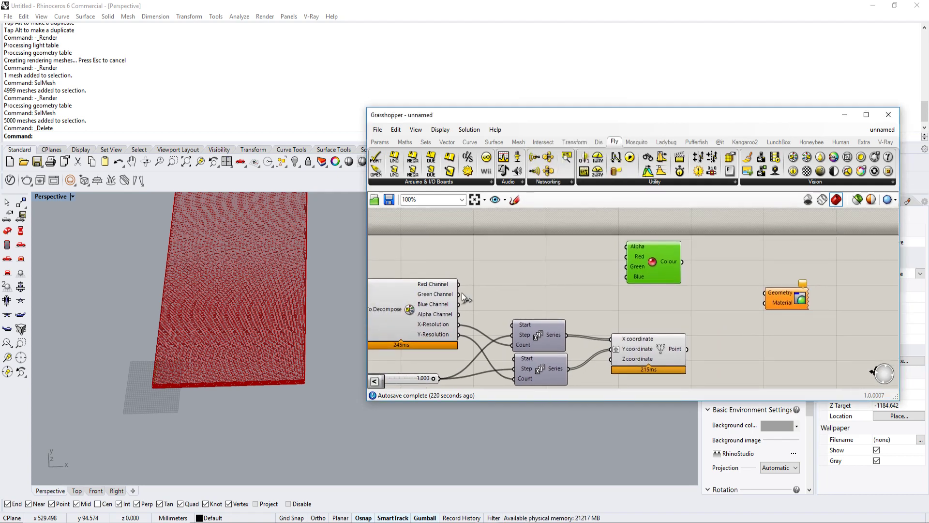
{"action": "left_click_drag", "start_coordinate": [459, 285], "coordinate": [627, 276]}
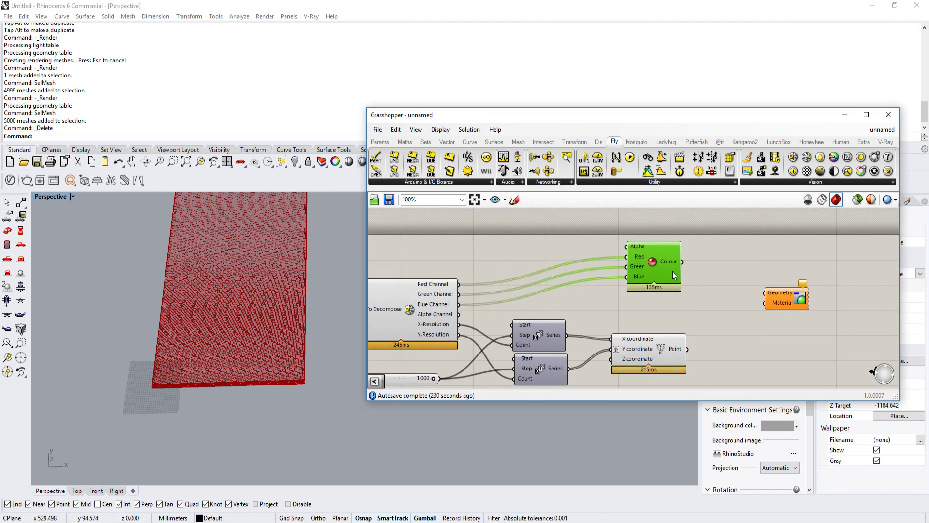
Step: Flatten Construct Point's Point output and wire it into Custom Preview's Geometry, with the Colour RGB output feeding Material
{"action": "right_click_drag", "start_coordinate": [702, 269], "coordinate": [622, 264]}
{"action": "left_click_drag", "start_coordinate": [620, 269], "coordinate": [684, 297]}
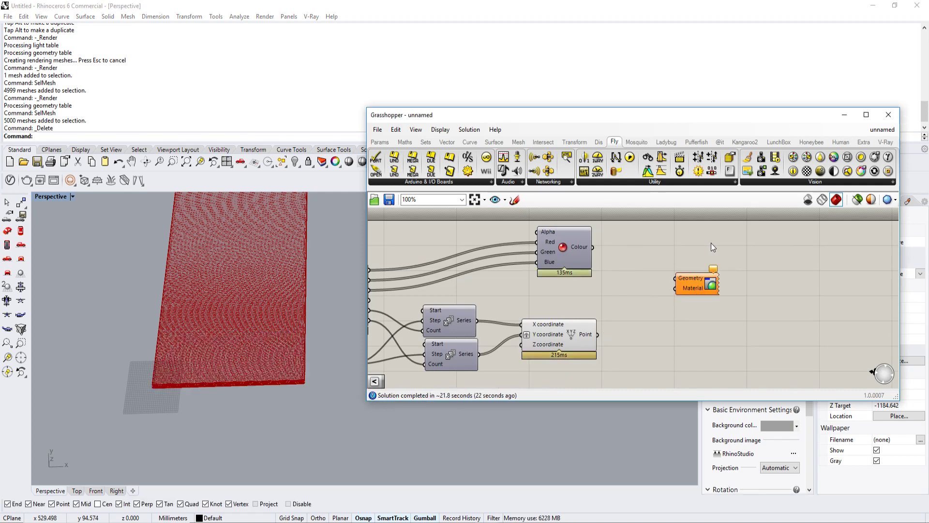
{"action": "right_click", "coordinate": [590, 332]}
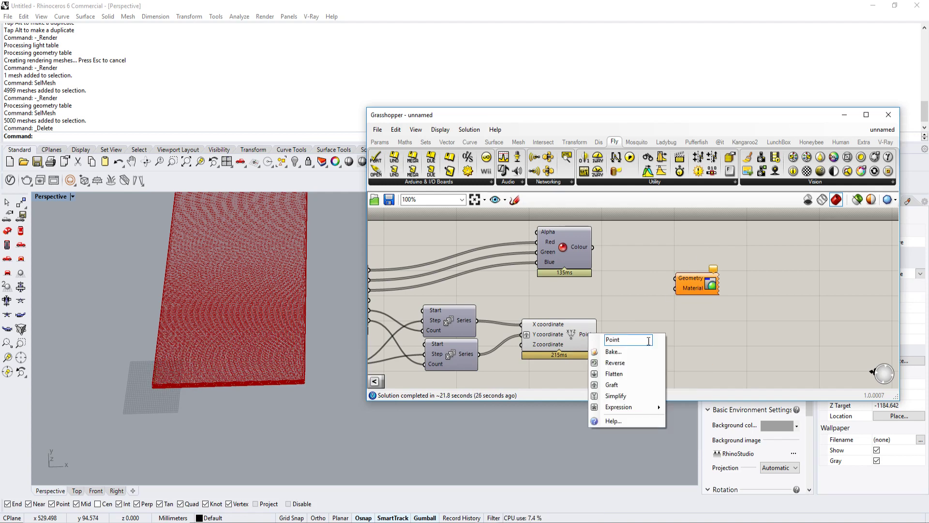
{"action": "left_click", "coordinate": [611, 373]}
{"action": "left_click_drag", "start_coordinate": [604, 334], "coordinate": [675, 279]}
{"action": "left_click_drag", "start_coordinate": [675, 288], "coordinate": [591, 247]}
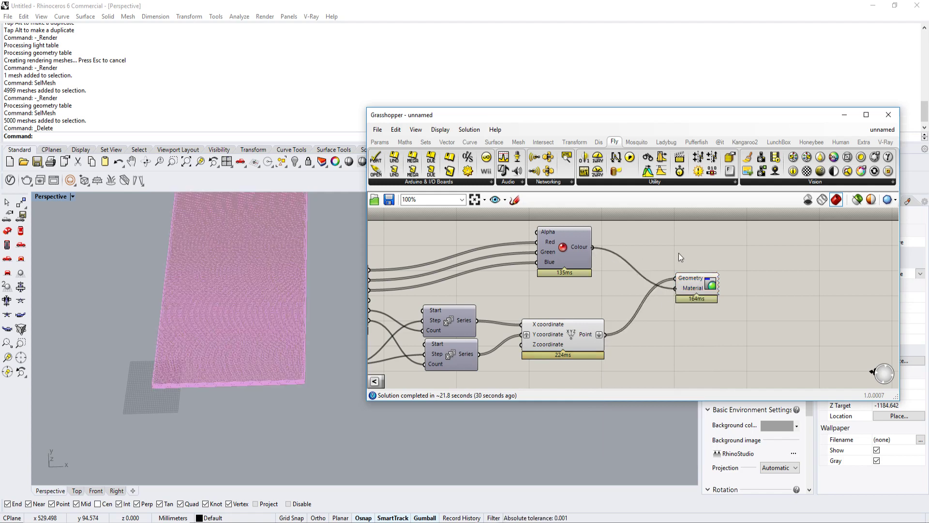
{"action": "scroll", "coordinate": [678, 253], "scroll_direction": "down", "scroll_amount": 2}
{"action": "right_click_drag", "start_coordinate": [301, 272], "coordinate": [270, 336]}
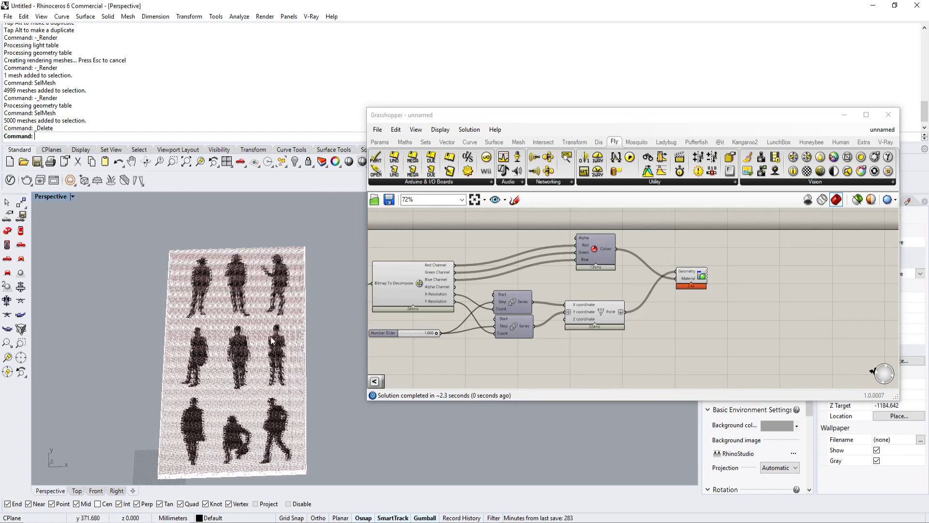
Step: Examine the black and white preview points up close in the viewport and compare the figures with the source bitmap
{"action": "scroll", "coordinate": [272, 340], "scroll_direction": "up", "scroll_amount": 5}
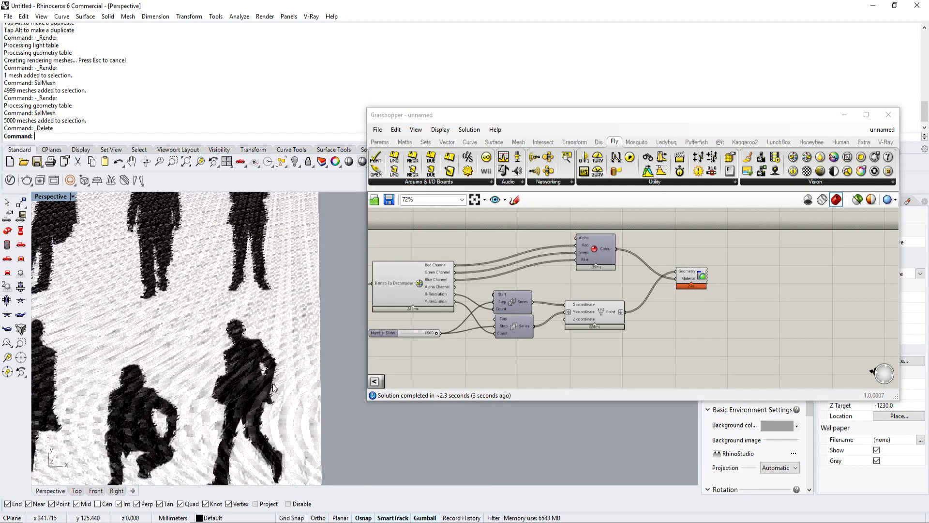
{"action": "scroll", "coordinate": [272, 386], "scroll_direction": "down", "scroll_amount": 5}
{"action": "key", "text": "ctrl+w"}
{"action": "left_click_drag", "start_coordinate": [227, 477], "coordinate": [331, 334]}
{"action": "scroll", "coordinate": [294, 339], "scroll_direction": "up", "scroll_amount": 6}
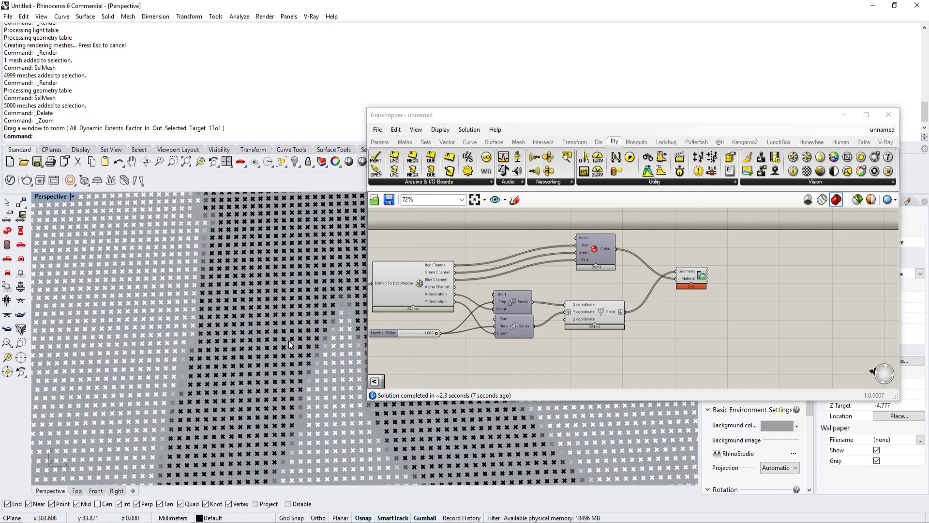
{"action": "scroll", "coordinate": [288, 341], "scroll_direction": "down", "scroll_amount": 6}
{"action": "right_click_drag", "start_coordinate": [475, 321], "coordinate": [603, 298]}
{"action": "scroll", "coordinate": [600, 298], "scroll_direction": "down", "scroll_amount": 1}
{"action": "scroll", "coordinate": [581, 290], "scroll_direction": "up", "scroll_amount": 5}
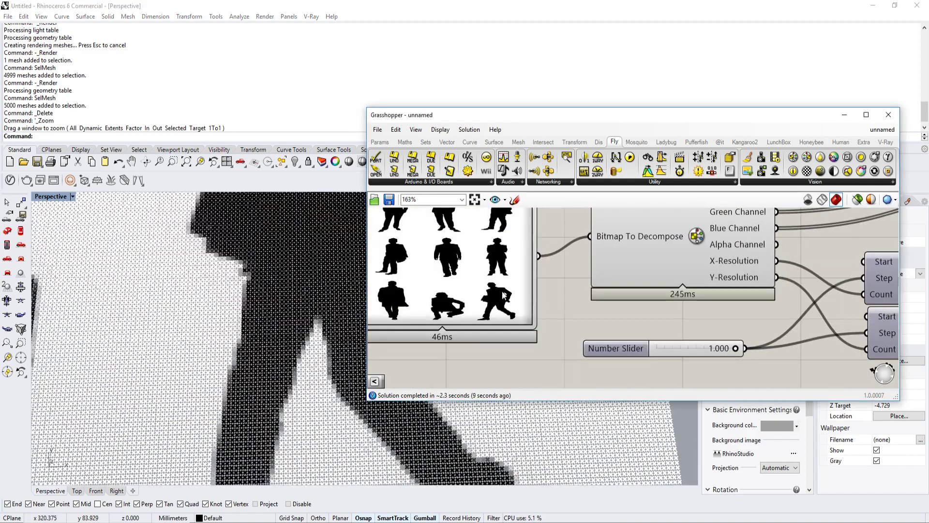
{"action": "scroll", "coordinate": [218, 335], "scroll_direction": "down", "scroll_amount": 8}
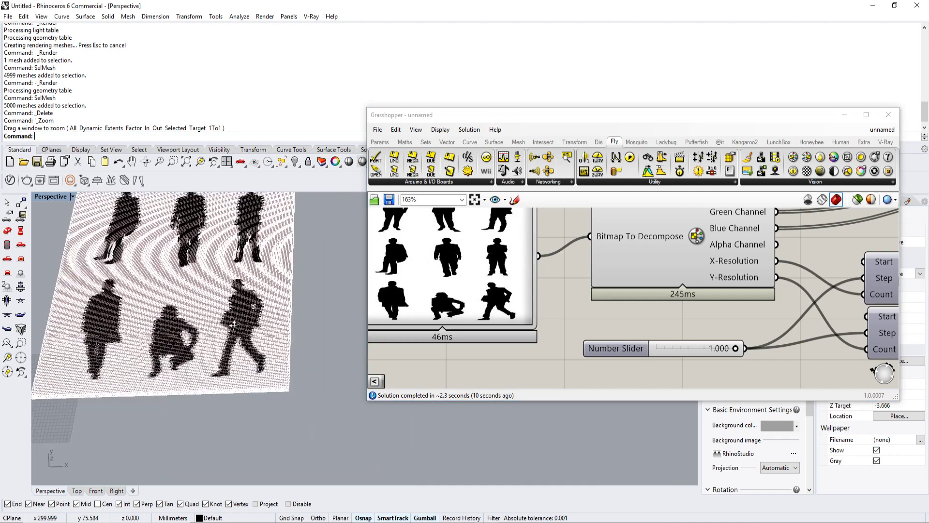
{"action": "scroll", "coordinate": [233, 324], "scroll_direction": "up", "scroll_amount": 10}
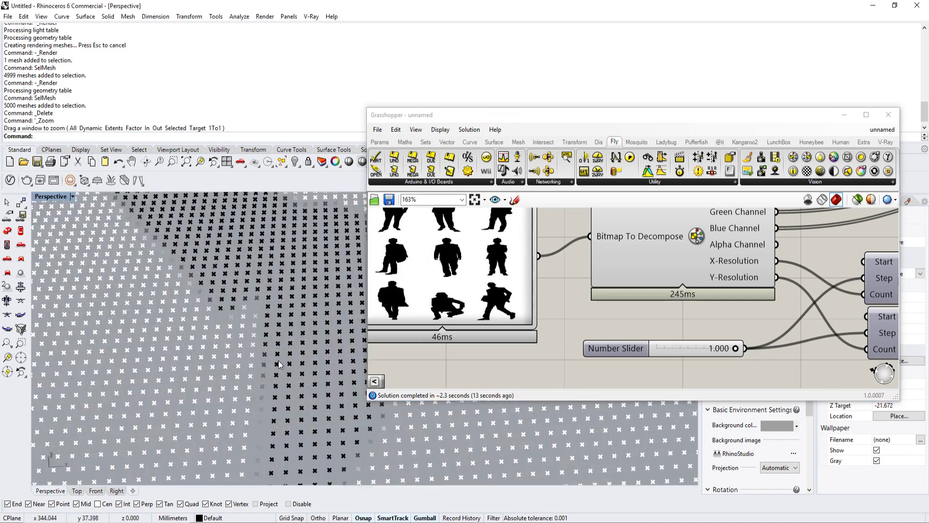
{"action": "scroll", "coordinate": [244, 335], "scroll_direction": "up", "scroll_amount": 4}
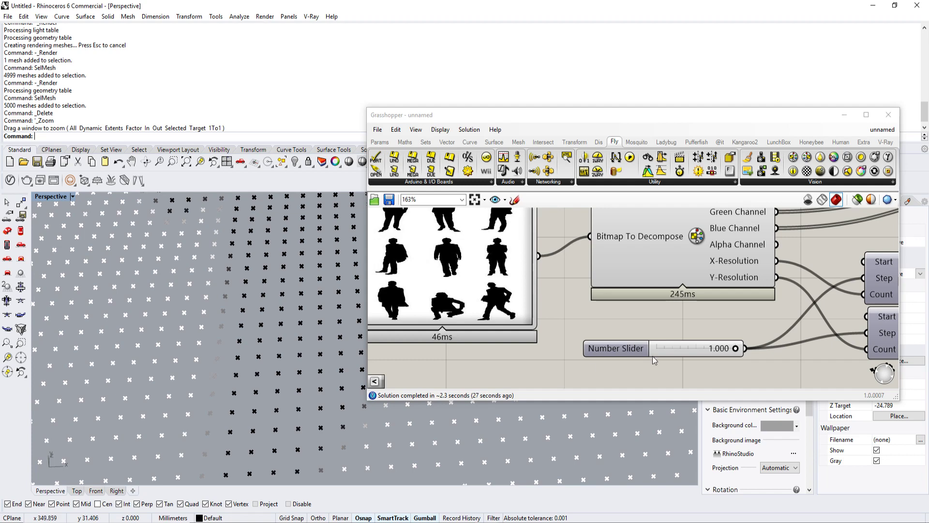
Step: Review how the Colour RGB and Construct Point outputs feed Custom Preview and relate them to the points in the viewport
{"action": "scroll", "coordinate": [652, 356], "scroll_direction": "down", "scroll_amount": 5}
{"action": "scroll", "coordinate": [653, 301], "scroll_direction": "up", "scroll_amount": 3}
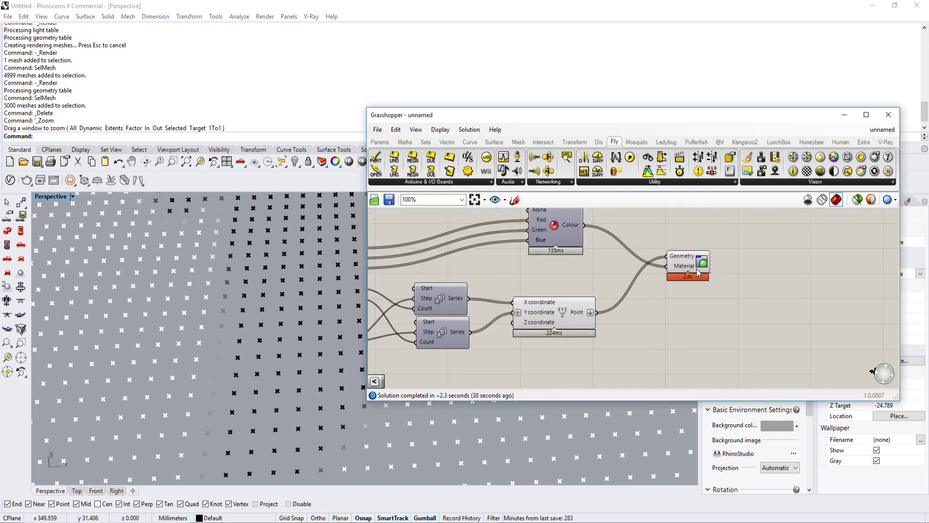
{"action": "scroll", "coordinate": [698, 273], "scroll_direction": "down", "scroll_amount": 2}
{"action": "left_click_drag", "start_coordinate": [631, 276], "coordinate": [676, 259]}
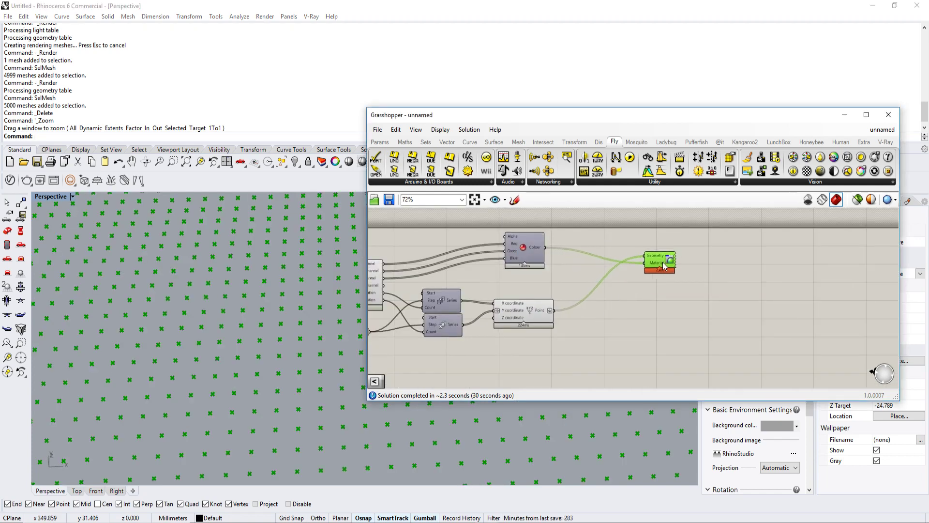
{"action": "left_click", "coordinate": [534, 254]}
{"action": "scroll", "coordinate": [536, 285], "scroll_direction": "up", "scroll_amount": 1}
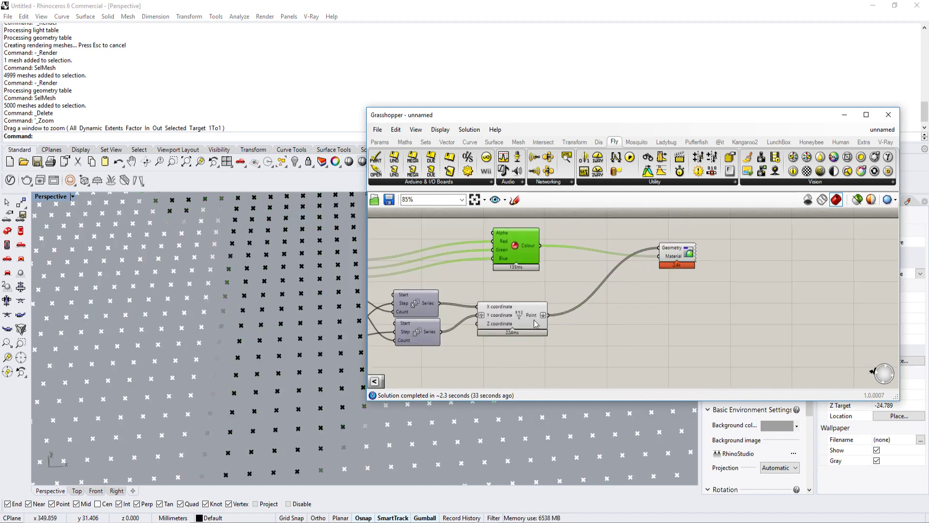
{"action": "mouse_move", "coordinate": [531, 315]}
{"action": "scroll", "coordinate": [223, 289], "scroll_direction": "down", "scroll_amount": 3}
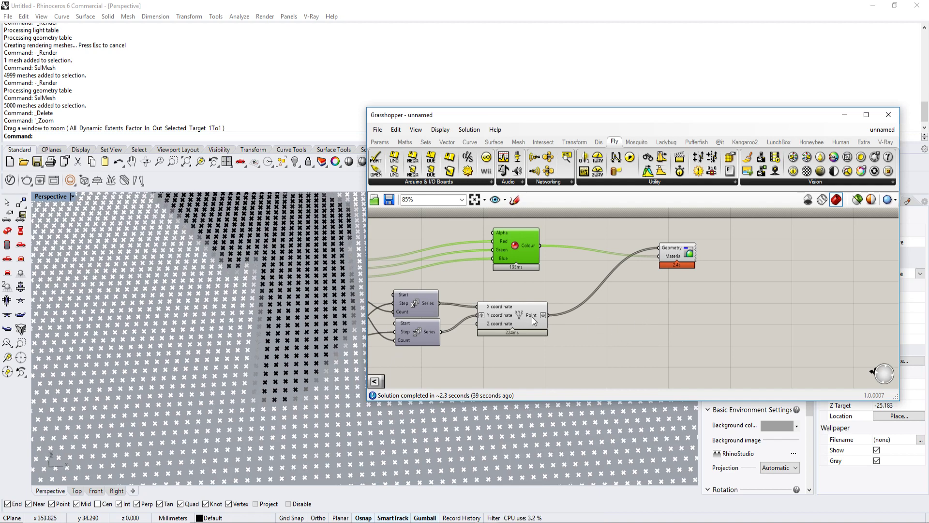
Step: Add a Larger Than component and wire Bitmap Decompose's Green Channel into its First Number input
{"action": "right_click_drag", "start_coordinate": [532, 316], "coordinate": [527, 321]}
{"action": "double_click", "coordinate": [628, 320]}
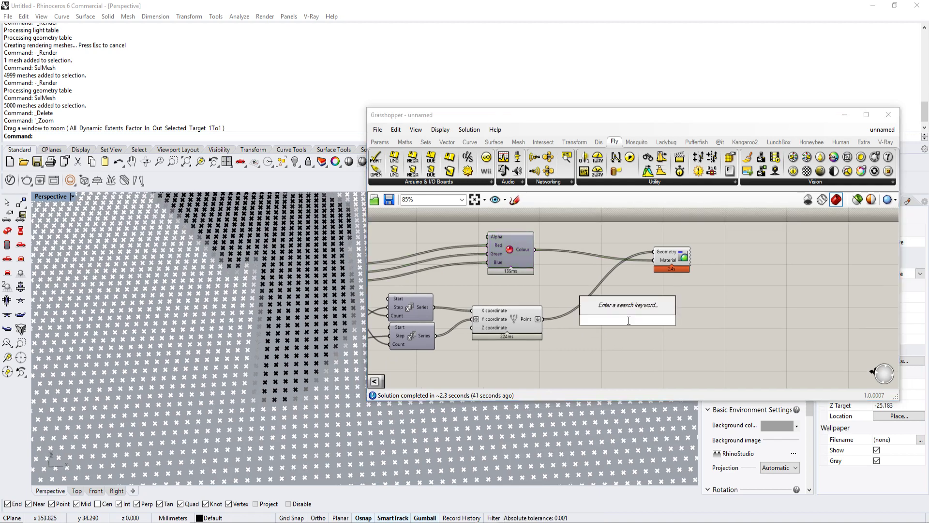
{"action": "left_click", "coordinate": [404, 141]}
{"action": "left_click_drag", "start_coordinate": [479, 159], "coordinate": [597, 285]}
{"action": "scroll", "coordinate": [597, 283], "scroll_direction": "up", "scroll_amount": 2}
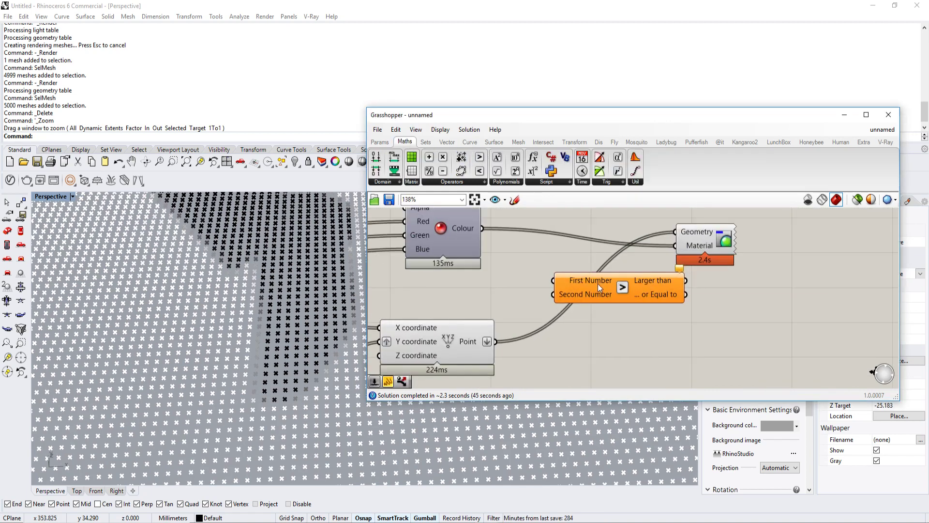
{"action": "scroll", "coordinate": [671, 287], "scroll_direction": "down", "scroll_amount": 2}
{"action": "scroll", "coordinate": [562, 286], "scroll_direction": "down", "scroll_amount": 3}
{"action": "scroll", "coordinate": [556, 283], "scroll_direction": "up", "scroll_amount": 5}
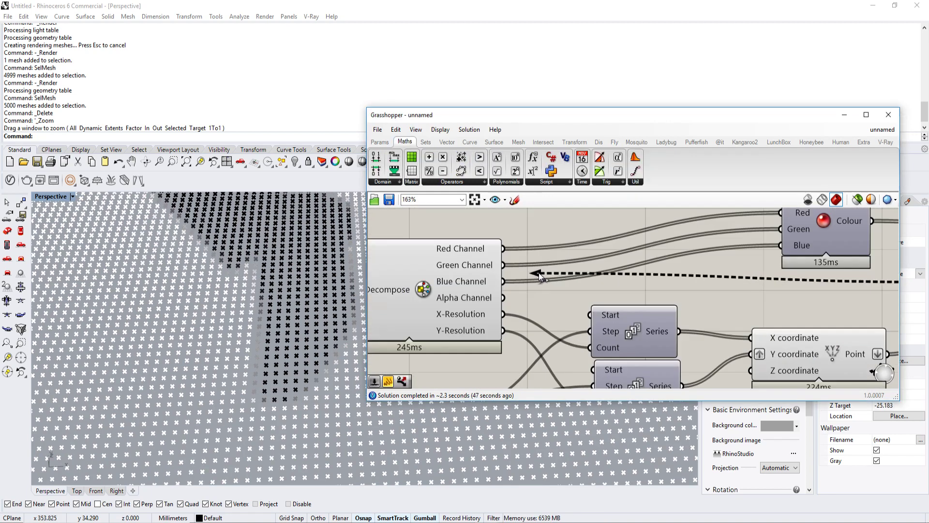
{"action": "scroll", "coordinate": [592, 281], "scroll_direction": "down", "scroll_amount": 4}
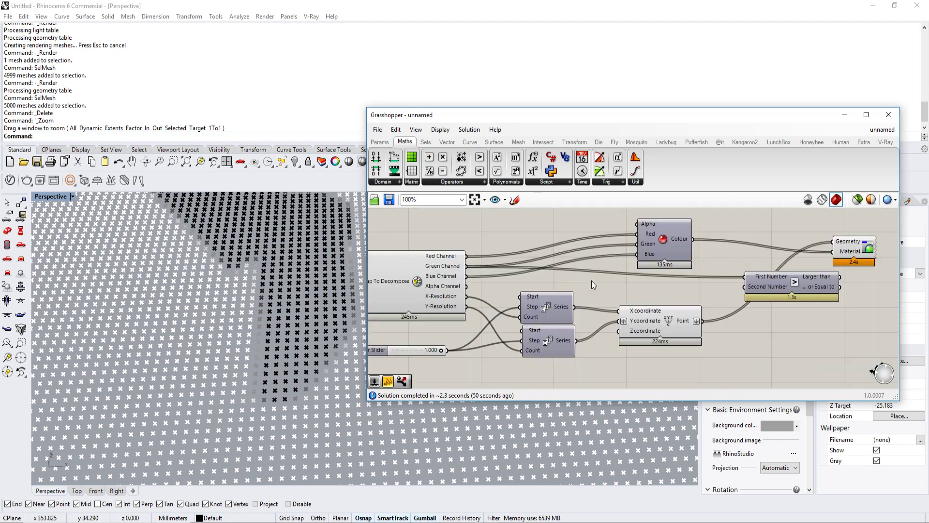
Step: Add a number slider set to 101, wire it into Larger Than's Second Number and delete the spare 100 slider
{"action": "scroll", "coordinate": [680, 277], "scroll_direction": "up", "scroll_amount": 4}
{"action": "left_click_drag", "start_coordinate": [702, 278], "coordinate": [763, 278]}
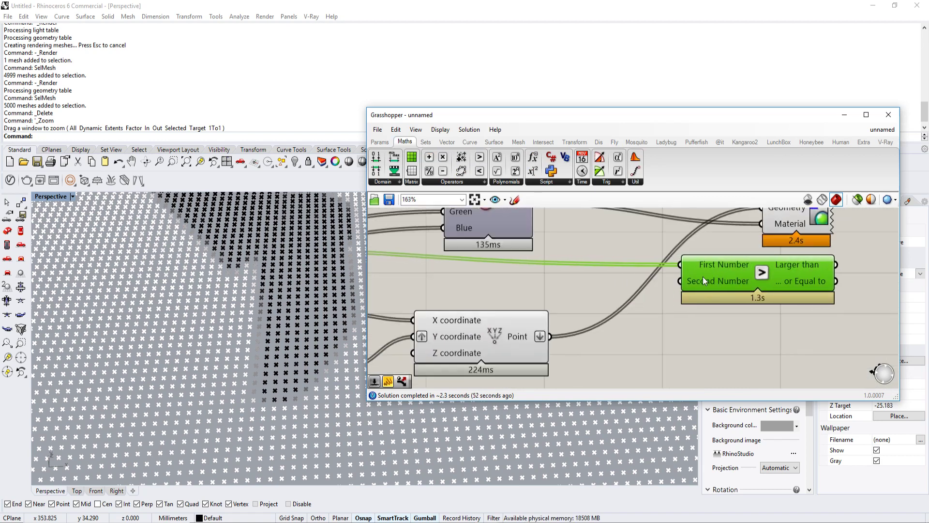
{"action": "double_click", "coordinate": [535, 285]}
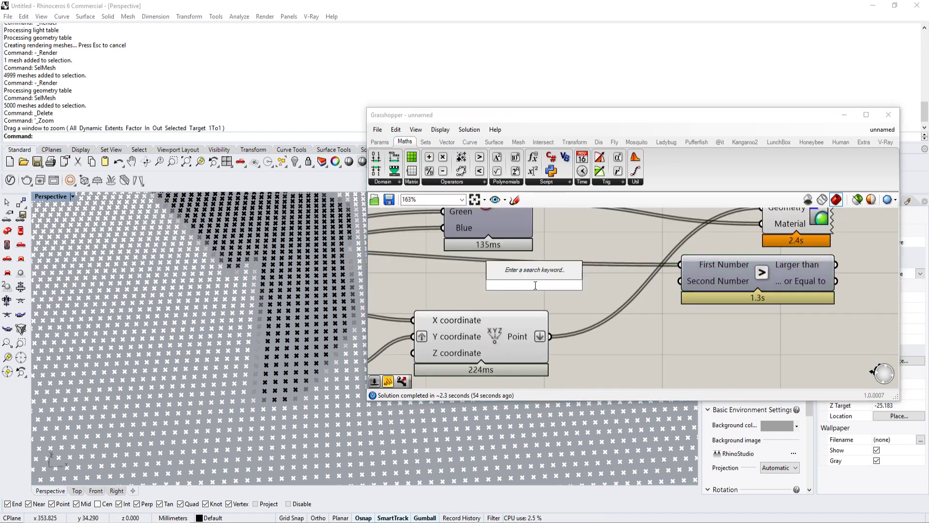
{"action": "type", "text": "100"}
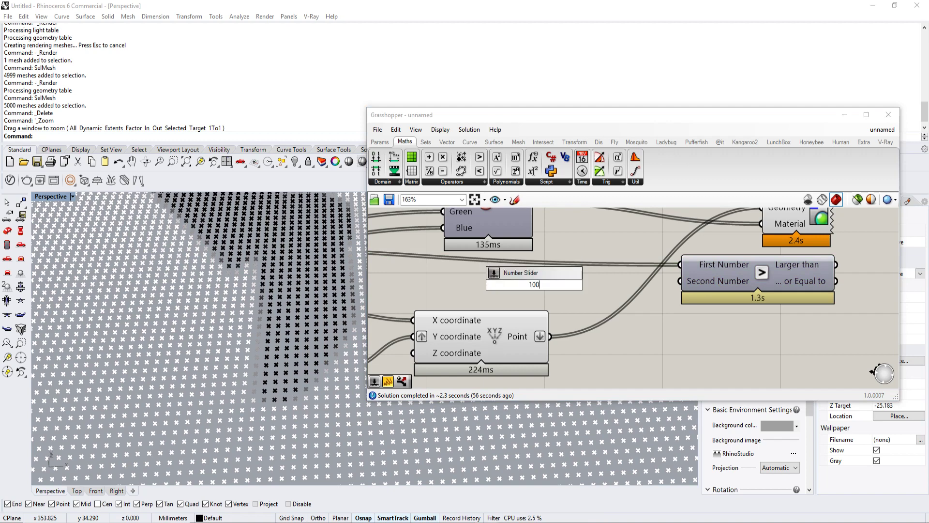
{"action": "key", "text": "Return"}
{"action": "double_click", "coordinate": [567, 245]}
{"action": "type", "text": "101"}
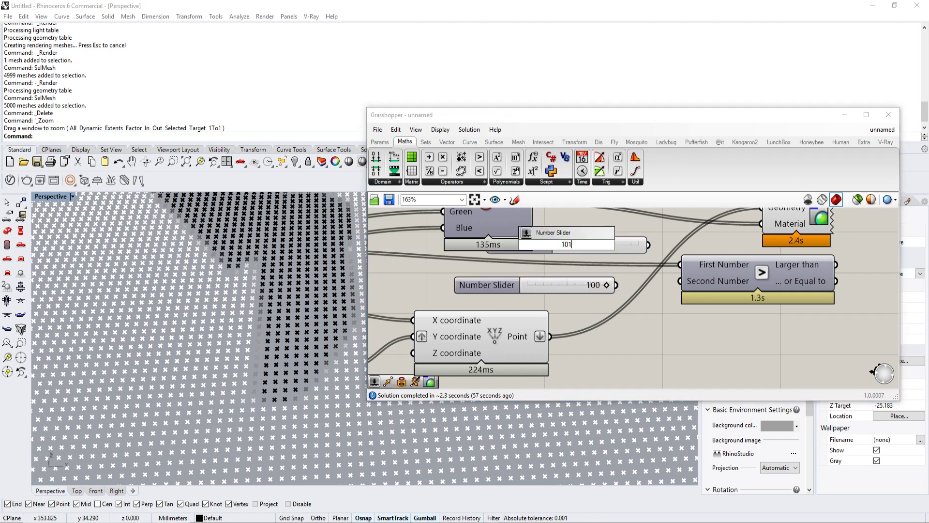
{"action": "key", "text": "Return"}
{"action": "left_click_drag", "start_coordinate": [654, 251], "coordinate": [680, 281]}
{"action": "left_click_drag", "start_coordinate": [610, 244], "coordinate": [601, 259]}
{"action": "left_click", "coordinate": [569, 289]}
{"action": "key", "text": "Delete"}
Step: Add a Dispatch component and place it to the right of Larger Than
{"action": "right_click_drag", "start_coordinate": [811, 271], "coordinate": [738, 271]}
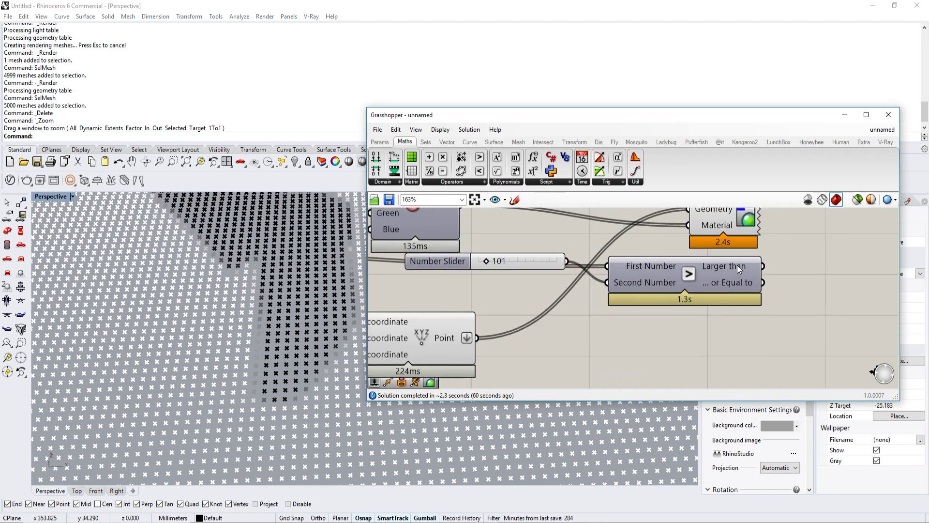
{"action": "double_click", "coordinate": [754, 316]}
{"action": "type", "text": "disp"}
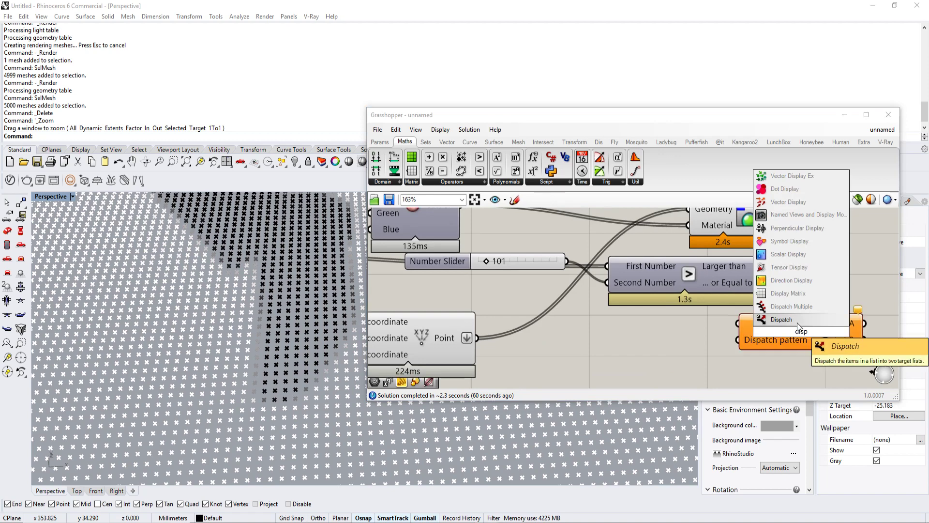
{"action": "left_click", "coordinate": [781, 319]}
{"action": "scroll", "coordinate": [795, 319], "scroll_direction": "down", "scroll_amount": 3}
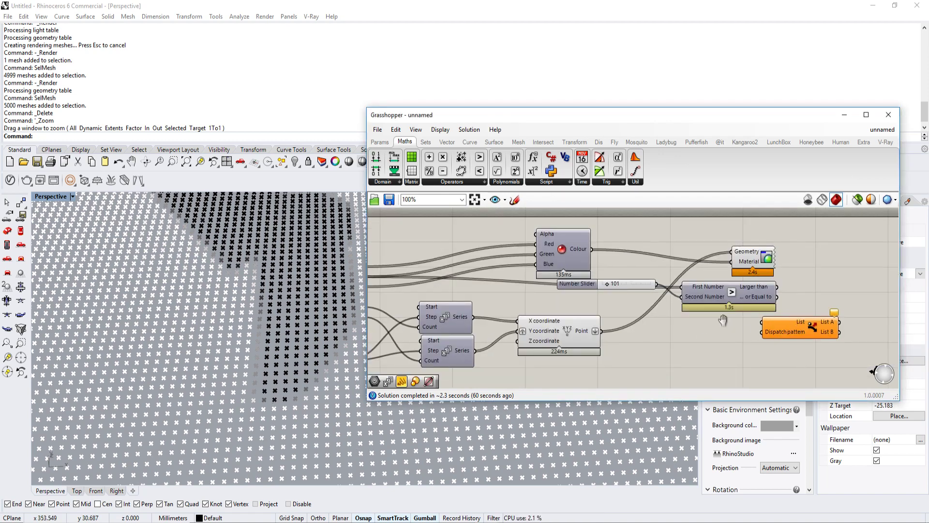
{"action": "right_click_drag", "start_coordinate": [723, 320], "coordinate": [681, 322]}
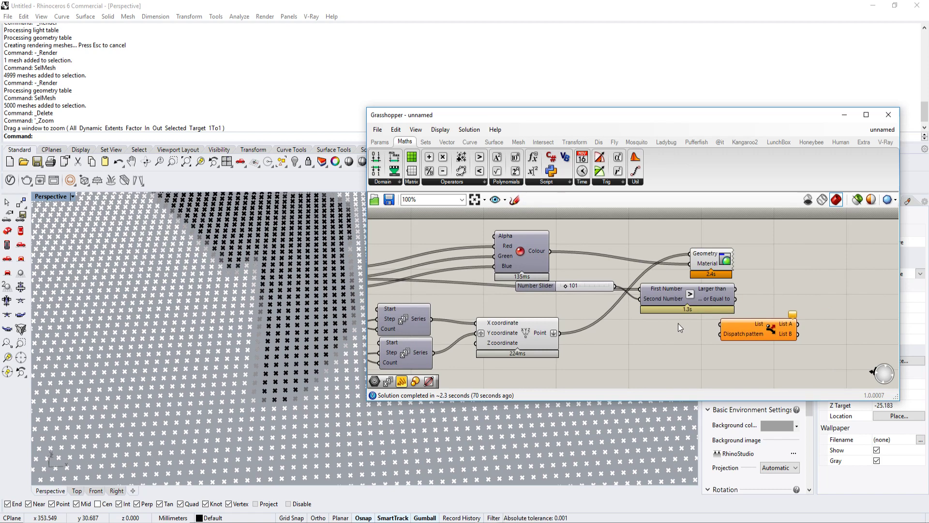
{"action": "scroll", "coordinate": [602, 326], "scroll_direction": "down", "scroll_amount": 2}
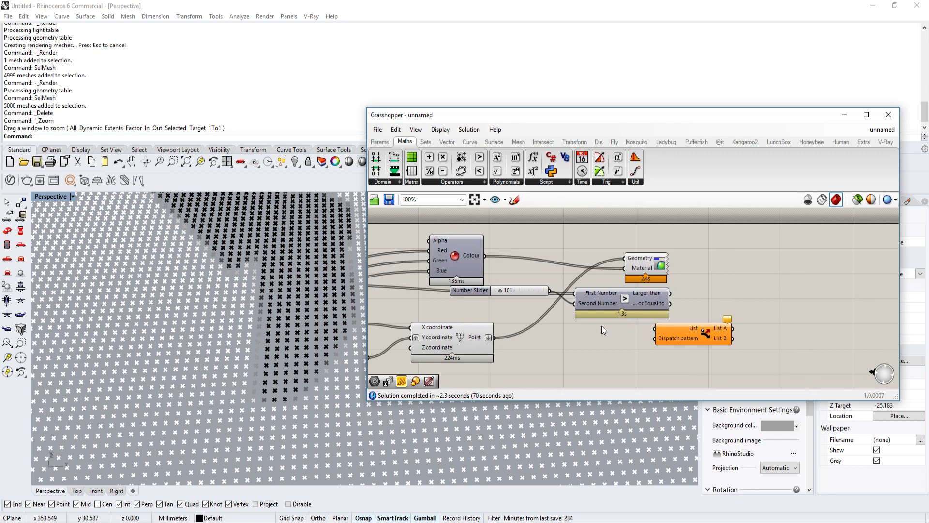
{"action": "right_click_drag", "start_coordinate": [602, 326], "coordinate": [559, 320]}
{"action": "left_click_drag", "start_coordinate": [633, 325], "coordinate": [669, 324]}
Step: Wire Construct Point's Point output into Dispatch's List and the Larger than output into its Dispatch pattern
{"action": "scroll", "coordinate": [605, 319], "scroll_direction": "up", "scroll_amount": 2}
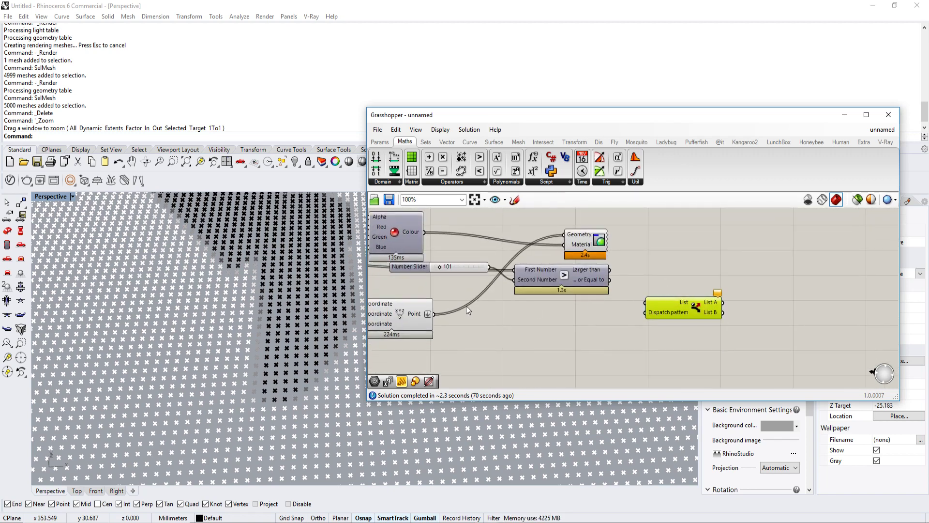
{"action": "scroll", "coordinate": [436, 316], "scroll_direction": "up", "scroll_amount": 1}
{"action": "left_click_drag", "start_coordinate": [433, 314], "coordinate": [681, 300]}
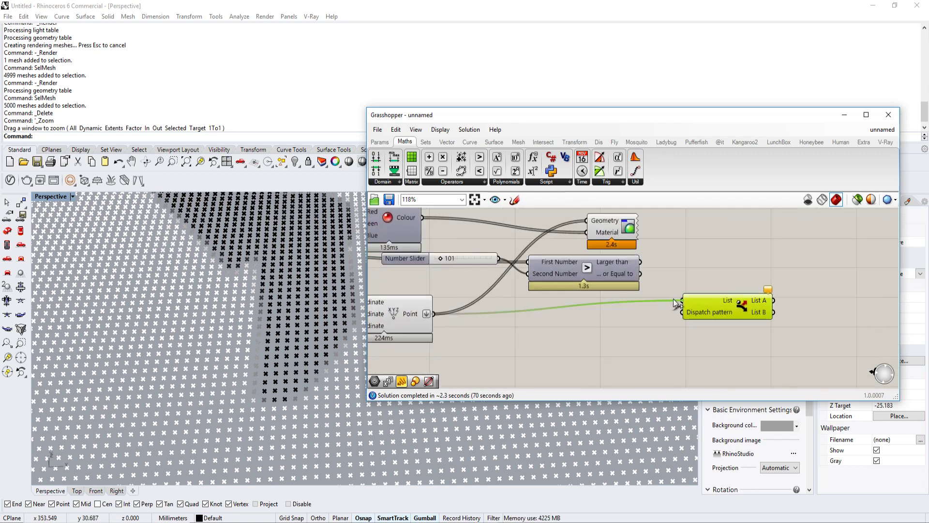
{"action": "left_click_drag", "start_coordinate": [640, 261], "coordinate": [682, 312]}
{"action": "scroll", "coordinate": [687, 305], "scroll_direction": "down", "scroll_amount": 3}
Step: Add a Geometry parameter to the right of Dispatch and wire List A into it
{"action": "right_click_drag", "start_coordinate": [804, 299], "coordinate": [781, 295]}
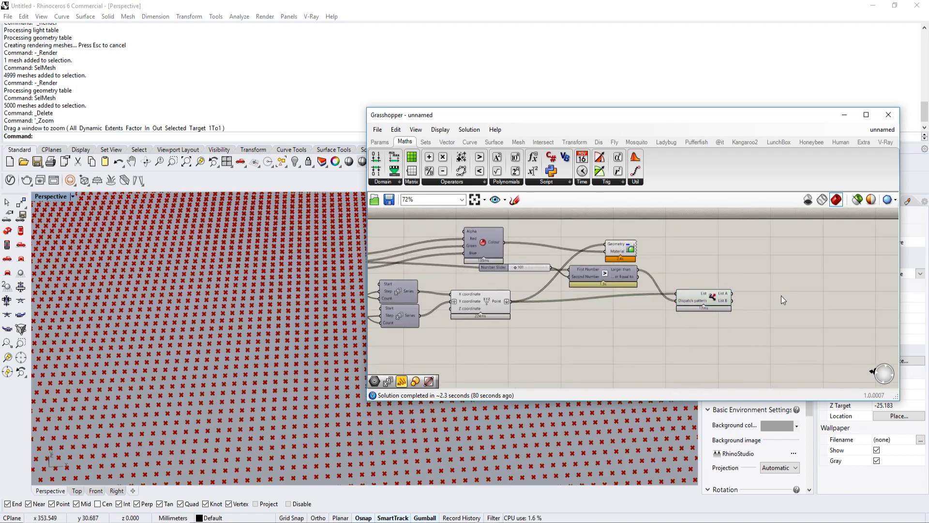
{"action": "double_click", "coordinate": [781, 295]}
{"action": "type", "text": "ge"}
{"action": "left_click", "coordinate": [771, 271]}
{"action": "scroll", "coordinate": [751, 294], "scroll_direction": "up", "scroll_amount": 4}
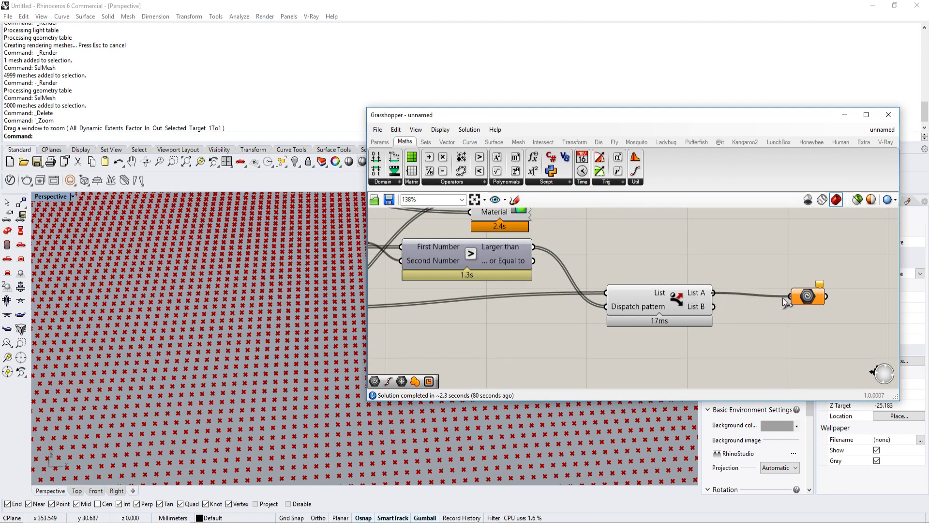
Step: Turn off Dispatch's preview and wire List B into the Geometry parameter in place of List A
{"action": "left_click", "coordinate": [669, 296]}
{"action": "middle_click", "coordinate": [669, 296]}
{"action": "left_click", "coordinate": [699, 265]}
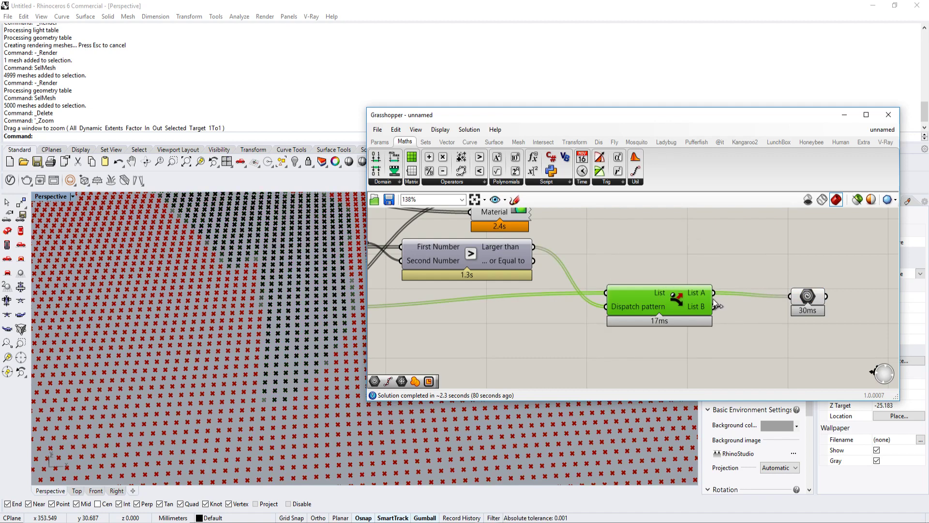
{"action": "left_click_drag", "start_coordinate": [715, 305], "coordinate": [790, 296]}
{"action": "right_click_drag", "start_coordinate": [635, 295], "coordinate": [642, 294]}
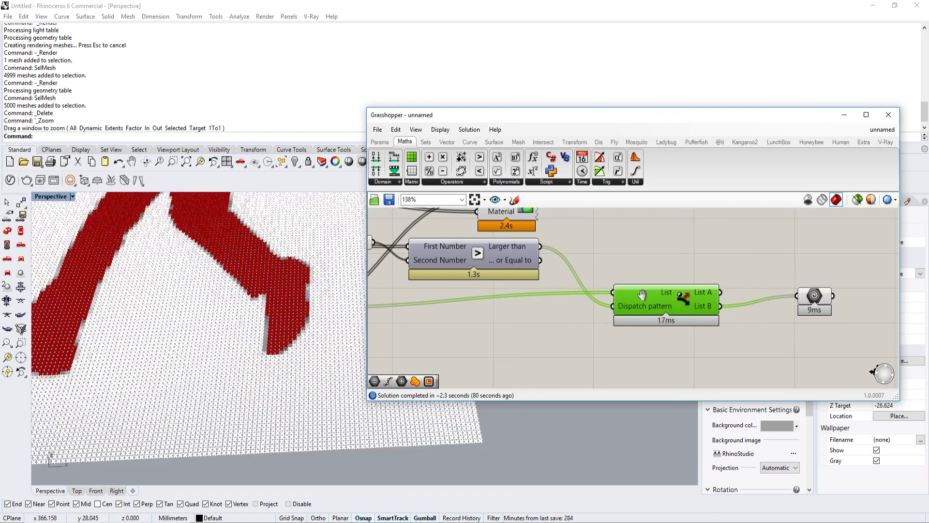
Step: Delete the Custom Preview component and turn off Construct Point's preview
{"action": "scroll", "coordinate": [641, 294], "scroll_direction": "down", "scroll_amount": 3}
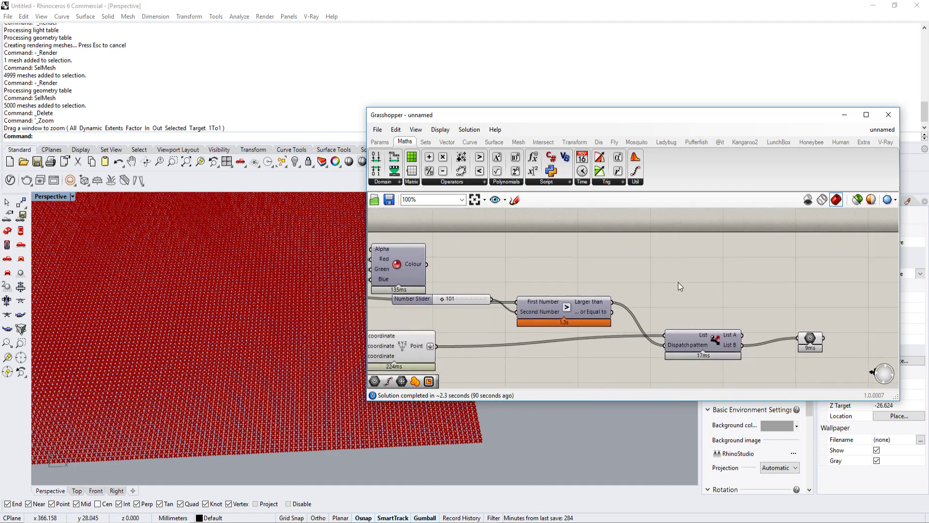
{"action": "right_click_drag", "start_coordinate": [714, 339], "coordinate": [781, 311]}
{"action": "left_click", "coordinate": [462, 314]}
{"action": "key", "text": "space"}
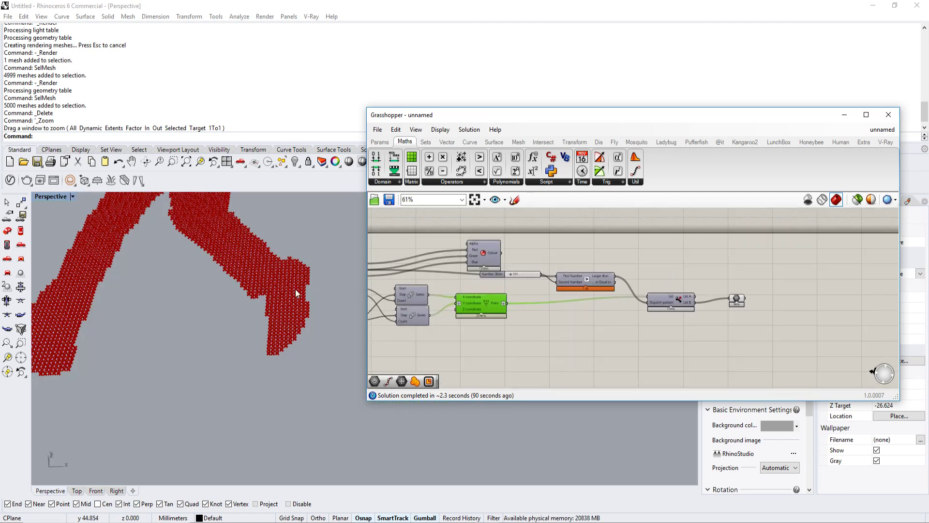
Step: Examine the silhouette points filtered through List B across all rows of figures in the viewport
{"action": "scroll", "coordinate": [295, 295], "scroll_direction": "down", "scroll_amount": 3}
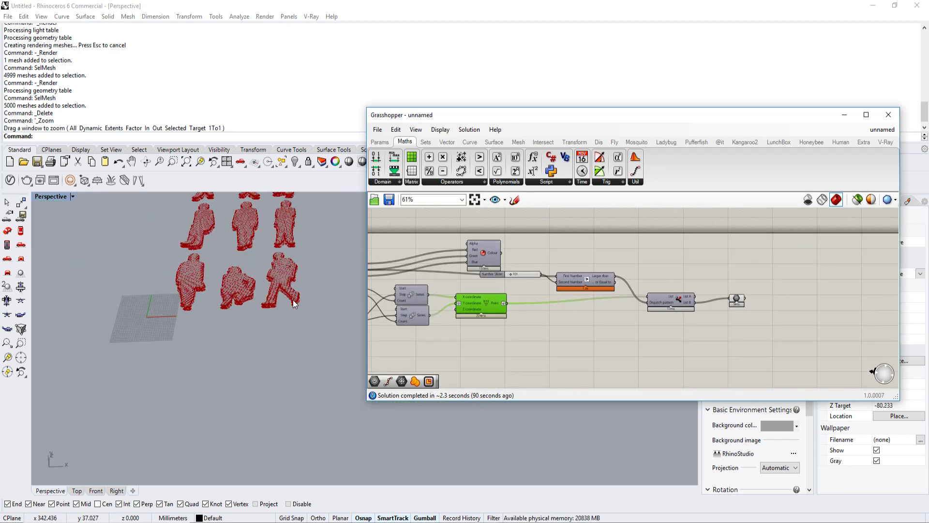
{"action": "right_click_drag", "start_coordinate": [293, 300], "coordinate": [301, 331]}
{"action": "scroll", "coordinate": [297, 323], "scroll_direction": "up", "scroll_amount": 12}
{"action": "scroll", "coordinate": [276, 321], "scroll_direction": "down", "scroll_amount": 4}
{"action": "right_click_drag", "start_coordinate": [189, 221], "coordinate": [230, 273], "text": "shift"}
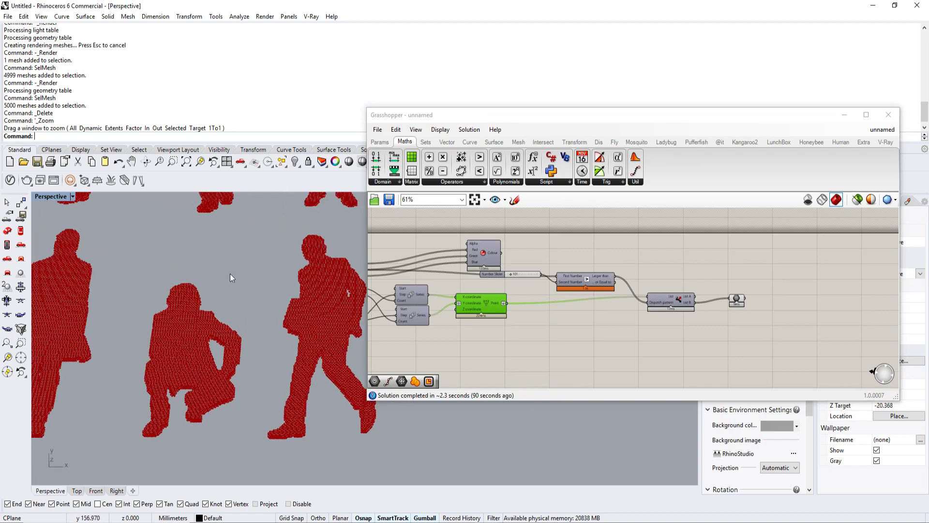
{"action": "scroll", "coordinate": [198, 338], "scroll_direction": "down", "scroll_amount": 3}
{"action": "right_click_drag", "start_coordinate": [198, 339], "coordinate": [254, 345], "text": "shift"}
{"action": "right_click_drag", "start_coordinate": [202, 208], "coordinate": [239, 292], "text": "shift"}
{"action": "scroll", "coordinate": [260, 275], "scroll_direction": "down", "scroll_amount": 4}
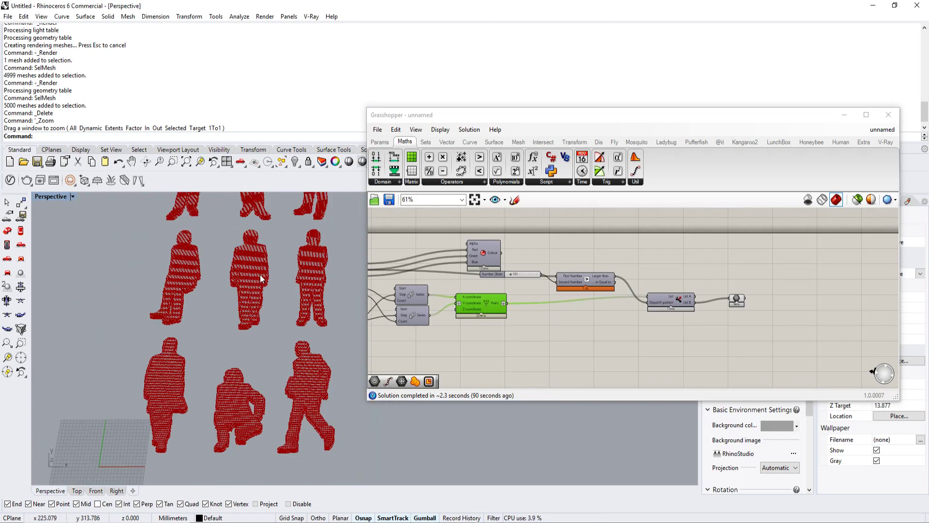
Step: Wire Dispatch's List A into the Geometry parameter as a comparison, and switch the wire back to List B
{"action": "scroll", "coordinate": [260, 278], "scroll_direction": "up", "scroll_amount": 2}
{"action": "scroll", "coordinate": [717, 290], "scroll_direction": "up", "scroll_amount": 5}
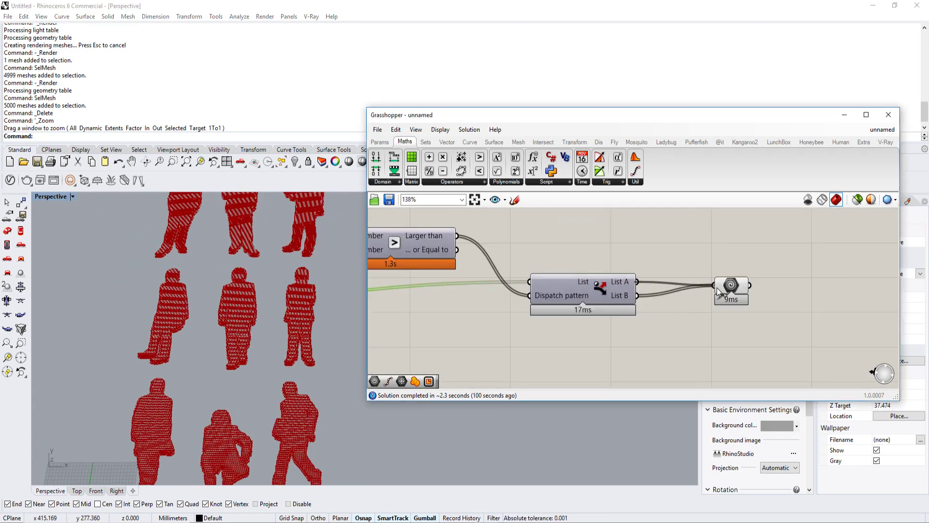
{"action": "left_click_drag", "start_coordinate": [717, 288], "coordinate": [717, 288]}
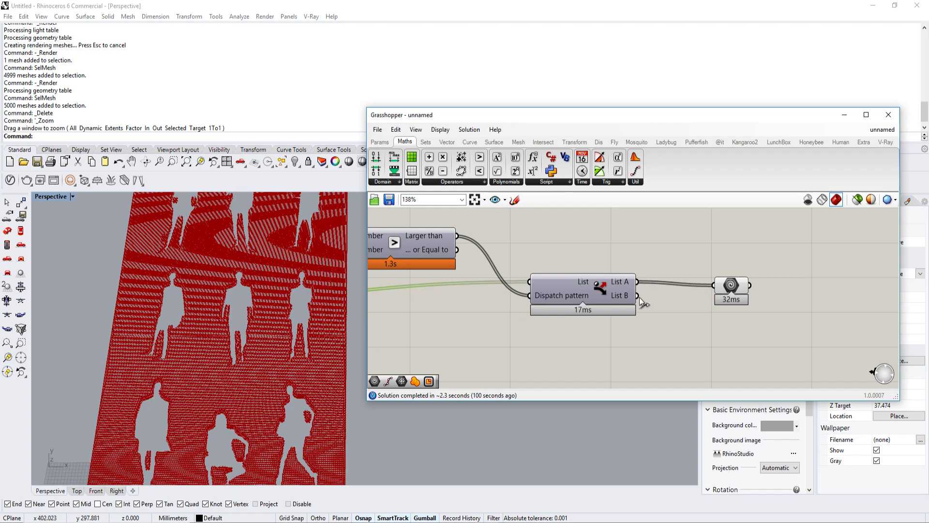
{"action": "left_click_drag", "start_coordinate": [640, 296], "coordinate": [713, 286]}
Step: Examine the spacing and edge layout of the List B points in the silhouettes up close and as a whole
{"action": "scroll", "coordinate": [345, 341], "scroll_direction": "up", "scroll_amount": 3}
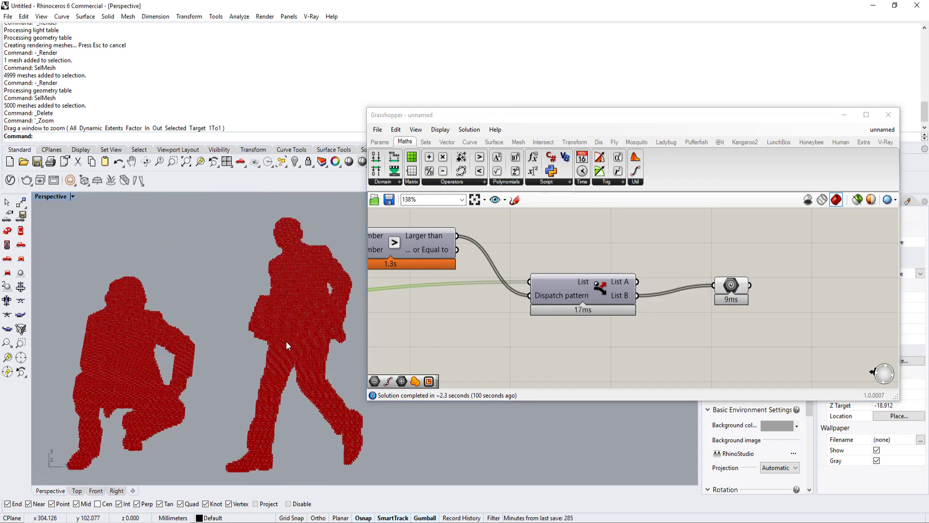
{"action": "scroll", "coordinate": [286, 341], "scroll_direction": "up", "scroll_amount": 2}
{"action": "scroll", "coordinate": [294, 341], "scroll_direction": "down", "scroll_amount": 4}
{"action": "scroll", "coordinate": [301, 363], "scroll_direction": "up", "scroll_amount": 8}
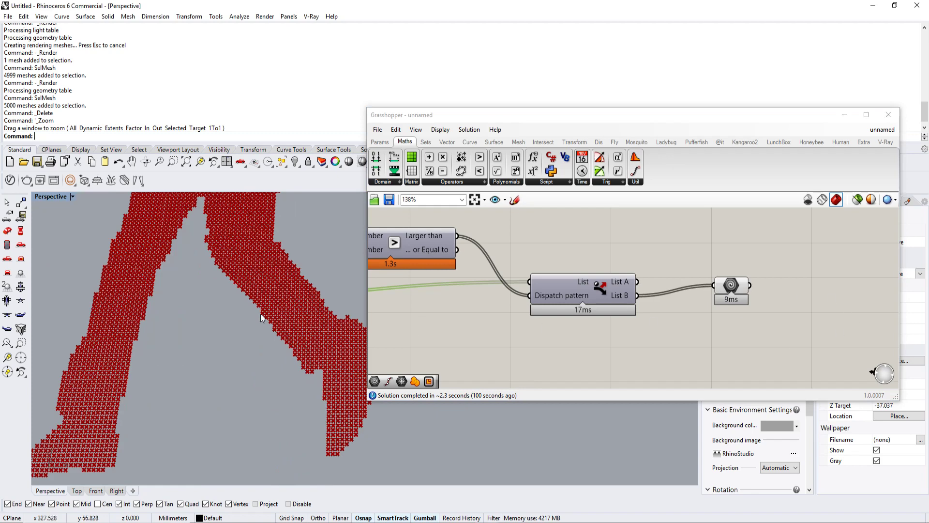
{"action": "scroll", "coordinate": [261, 317], "scroll_direction": "down", "scroll_amount": 4}
{"action": "right_click_drag", "start_coordinate": [278, 303], "coordinate": [315, 311]}
{"action": "scroll", "coordinate": [315, 311], "scroll_direction": "up", "scroll_amount": 4}
{"action": "right_click_drag", "start_coordinate": [732, 269], "coordinate": [581, 273]}
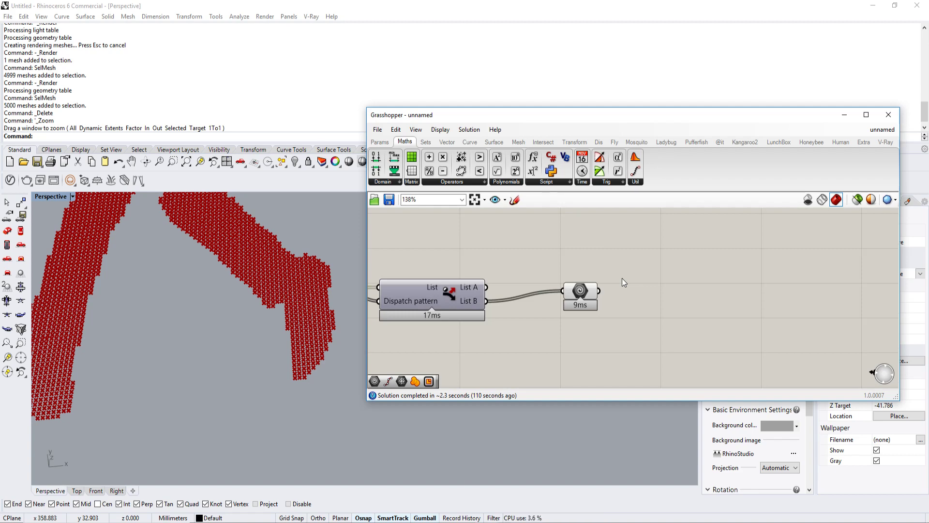
{"action": "scroll", "coordinate": [303, 391], "scroll_direction": "up", "scroll_amount": 5}
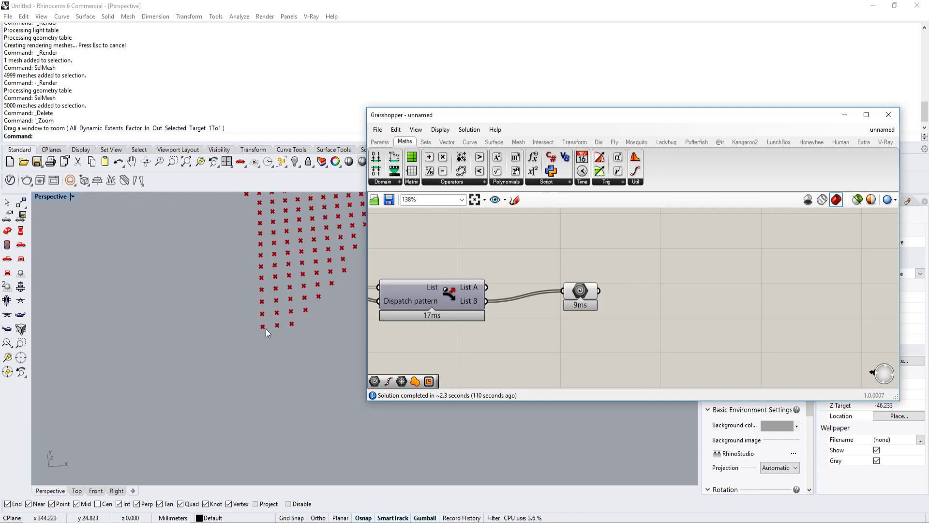
{"action": "scroll", "coordinate": [252, 373], "scroll_direction": "down", "scroll_amount": 5}
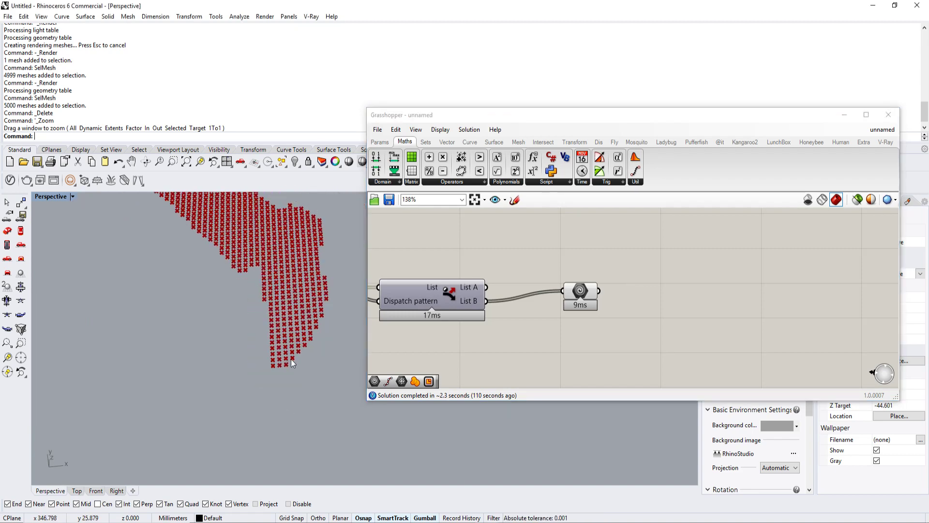
{"action": "scroll", "coordinate": [291, 358], "scroll_direction": "down", "scroll_amount": 10}
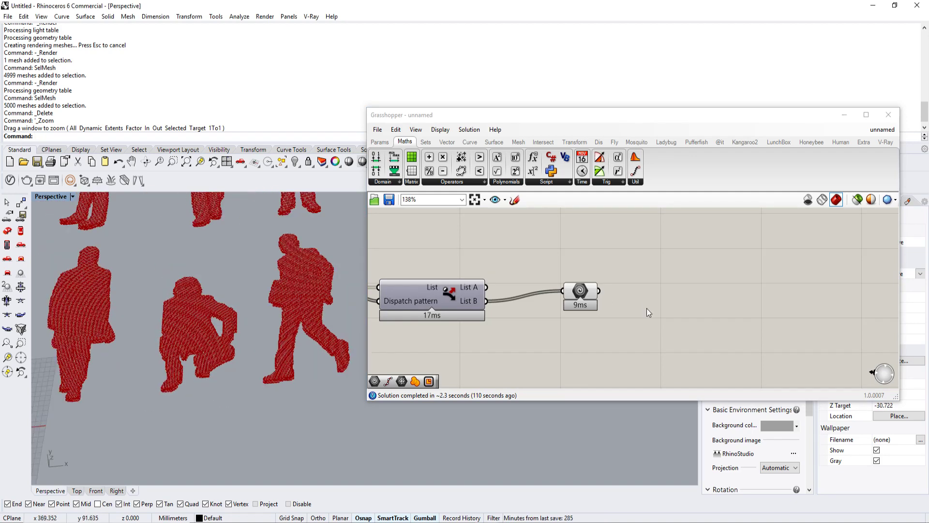
{"action": "mouse_move", "coordinate": [588, 293]}
{"action": "scroll", "coordinate": [201, 325], "scroll_direction": "down", "scroll_amount": 5}
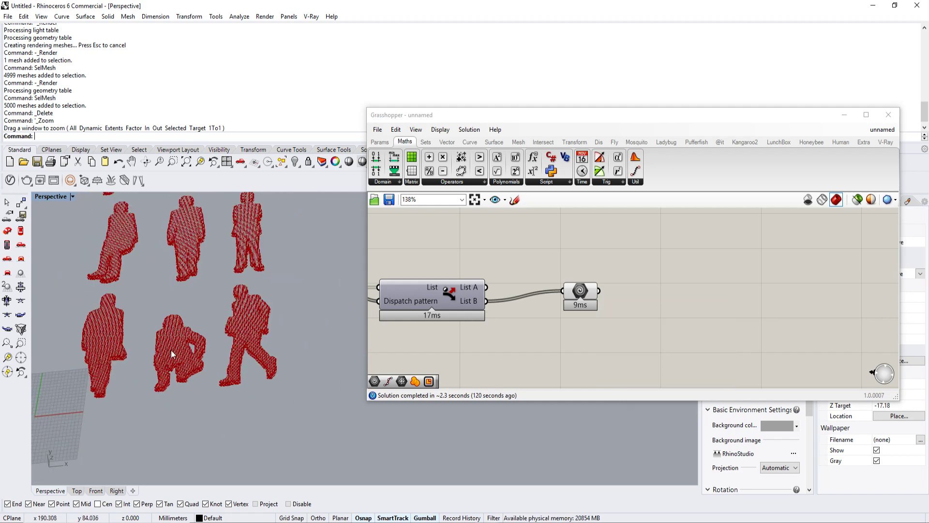
{"action": "scroll", "coordinate": [201, 325], "scroll_direction": "up", "scroll_amount": 5}
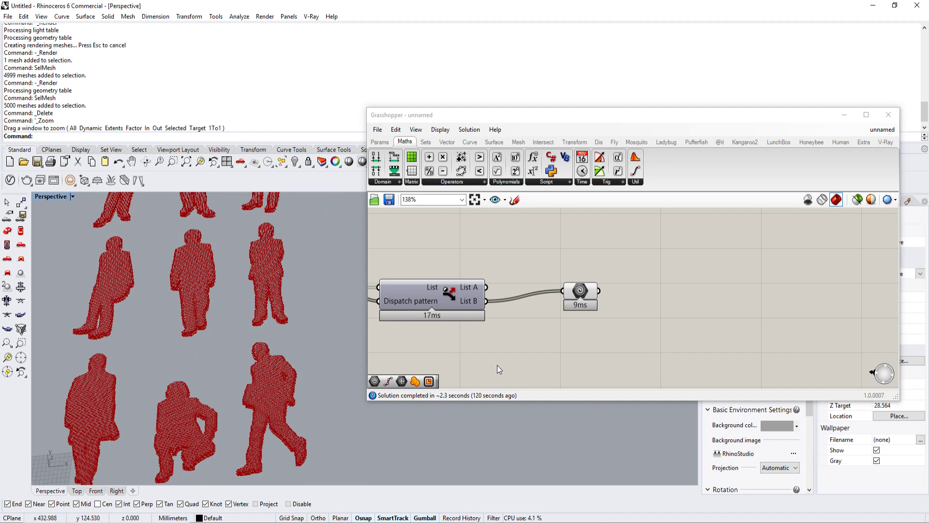
Step: Add a Rectangle component to the right of the Geometry parameter and wire the parameter into its Plane input
{"action": "double_click", "coordinate": [658, 307]}
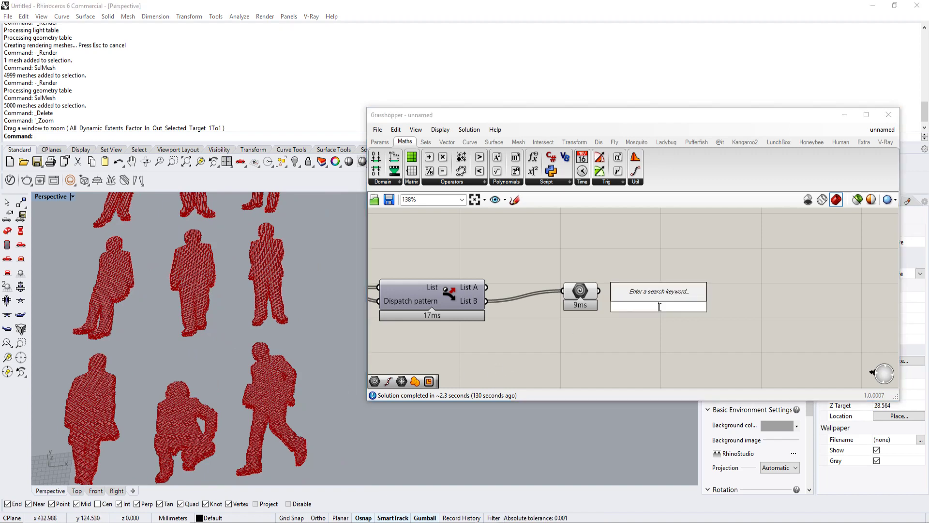
{"action": "type", "text": "rect"}
{"action": "left_click", "coordinate": [652, 291]}
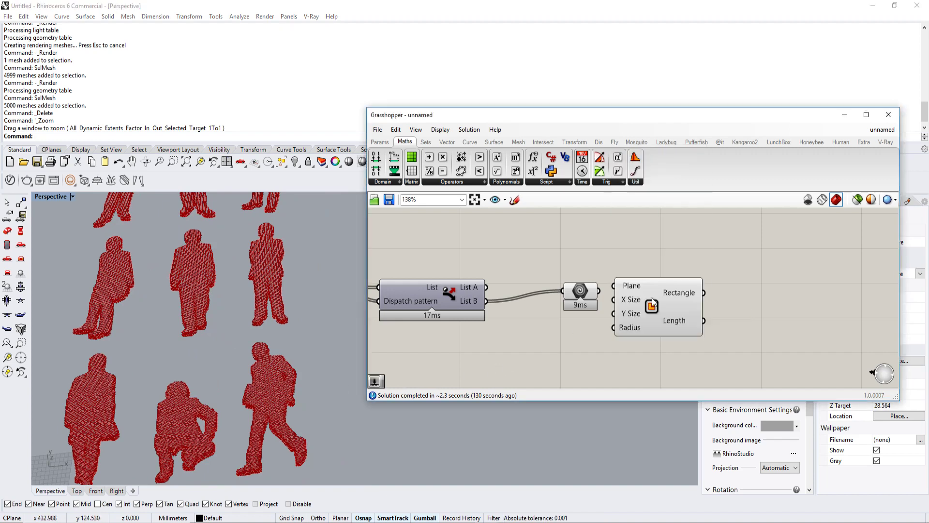
{"action": "left_click_drag", "start_coordinate": [657, 307], "coordinate": [697, 292]}
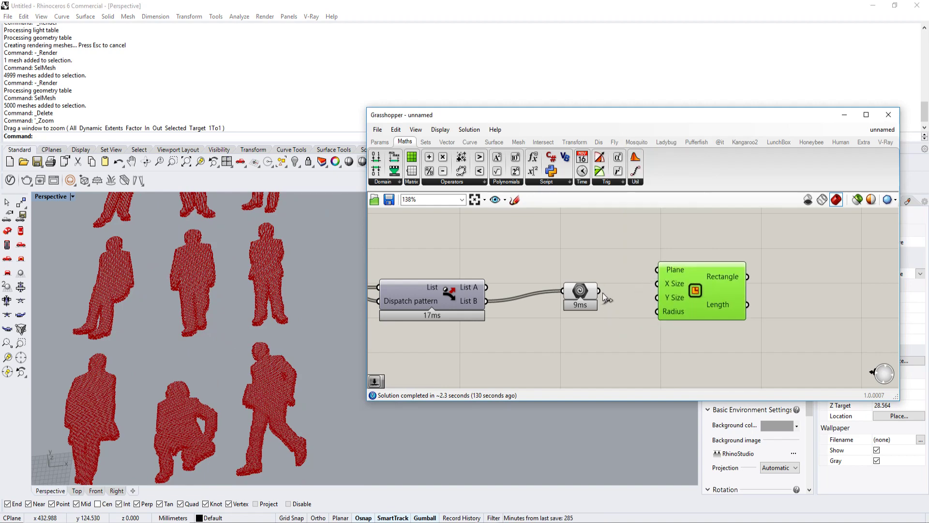
{"action": "left_click_drag", "start_coordinate": [599, 291], "coordinate": [657, 270]}
{"action": "scroll", "coordinate": [287, 385], "scroll_direction": "up", "scroll_amount": 10}
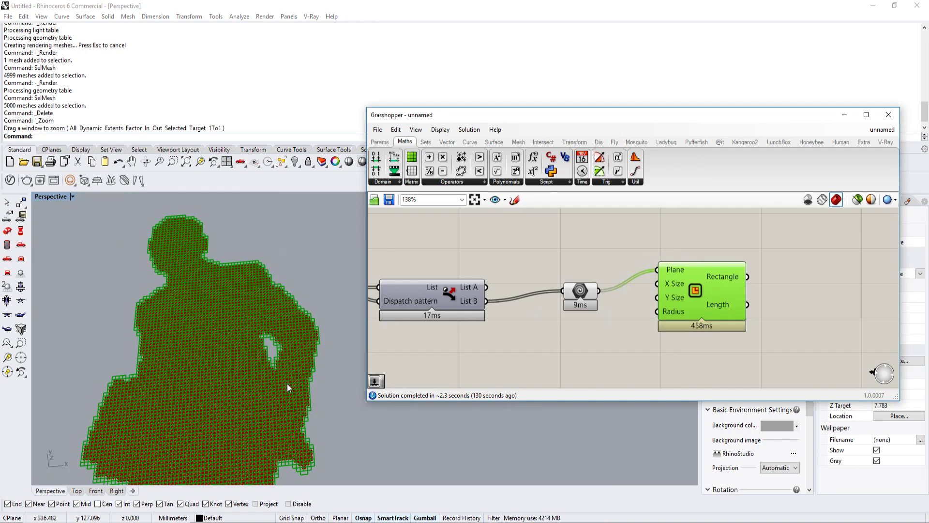
Step: Wire the existing number slider that feeds the Series components into both the X Size and Y Size of Rectangle
{"action": "scroll", "coordinate": [287, 384], "scroll_direction": "down", "scroll_amount": 6}
{"action": "right_click_drag", "start_coordinate": [669, 291], "coordinate": [709, 270]}
{"action": "scroll", "coordinate": [751, 266], "scroll_direction": "down", "scroll_amount": 3}
{"action": "left_click_drag", "start_coordinate": [706, 267], "coordinate": [610, 292]}
{"action": "scroll", "coordinate": [775, 271], "scroll_direction": "down", "scroll_amount": 7}
{"action": "scroll", "coordinate": [670, 274], "scroll_direction": "up", "scroll_amount": 9}
{"action": "scroll", "coordinate": [612, 292], "scroll_direction": "down", "scroll_amount": 6}
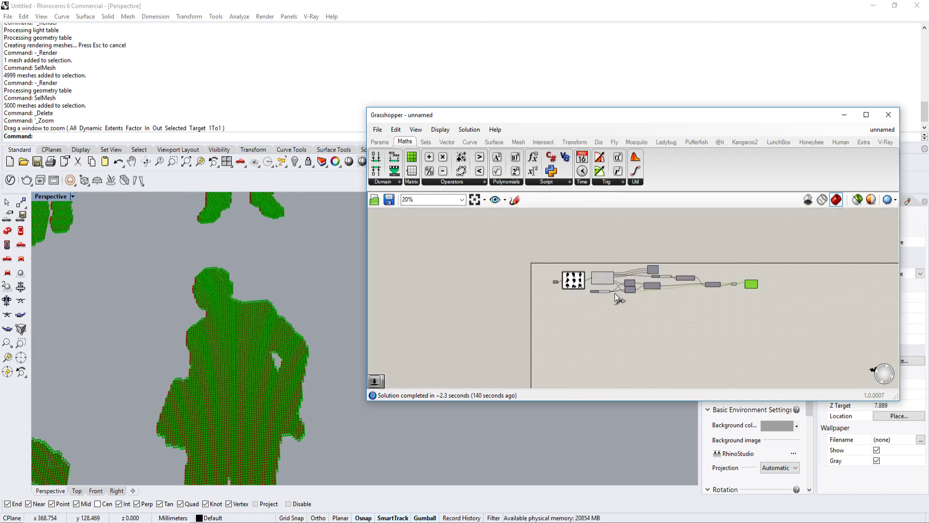
{"action": "scroll", "coordinate": [687, 283], "scroll_direction": "up", "scroll_amount": 6}
{"action": "scroll", "coordinate": [268, 386], "scroll_direction": "up", "scroll_amount": 8}
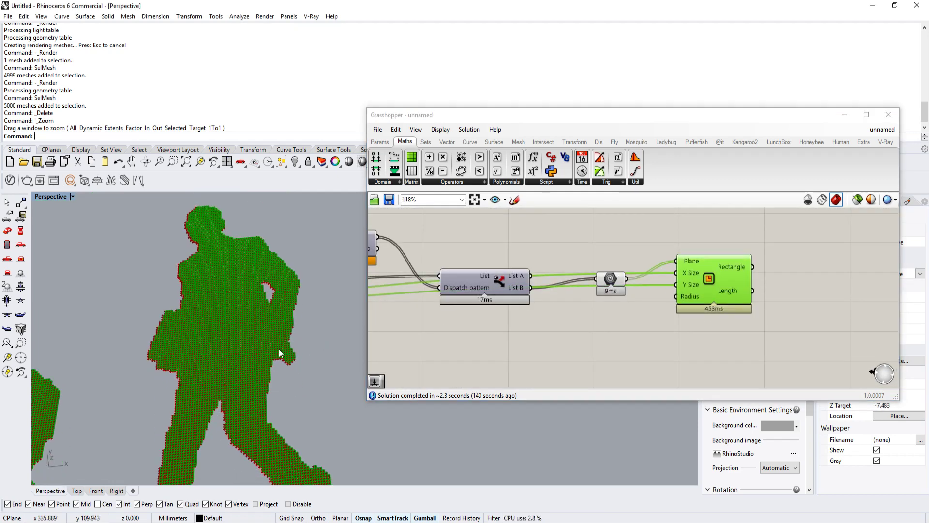
{"action": "scroll", "coordinate": [306, 315], "scroll_direction": "up", "scroll_amount": 3}
{"action": "scroll", "coordinate": [315, 337], "scroll_direction": "up", "scroll_amount": 2}
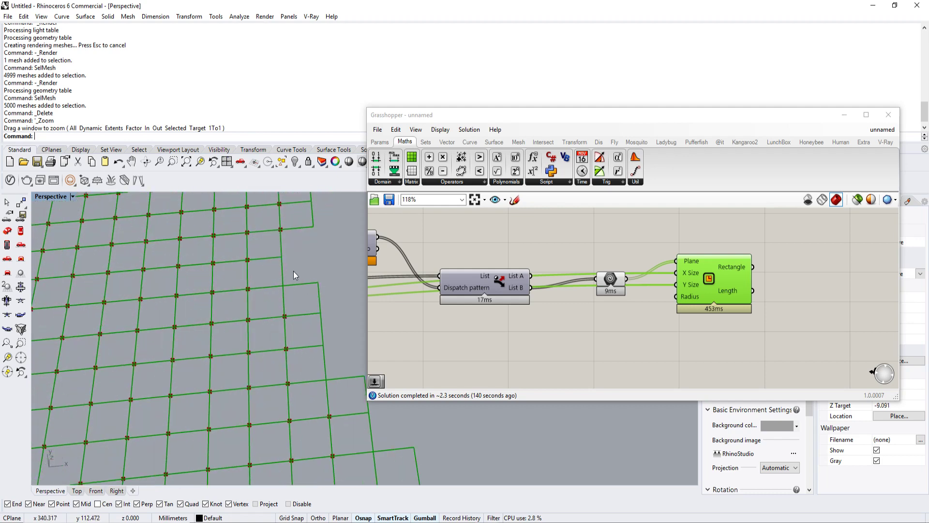
Step: Add a Region Union component to the right of Rectangle and wire the Rectangle output into its Curves input
{"action": "scroll", "coordinate": [685, 286], "scroll_direction": "down", "scroll_amount": 3}
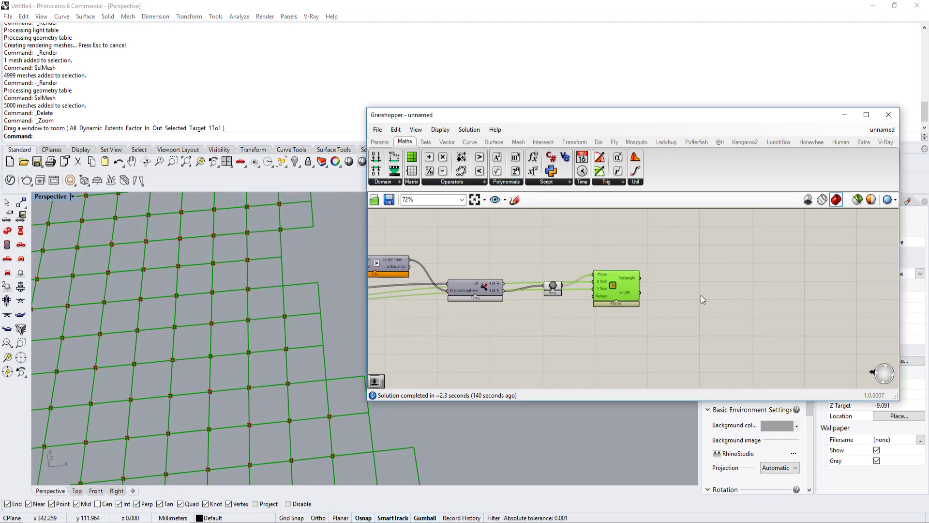
{"action": "double_click", "coordinate": [700, 296]}
{"action": "type", "text": "region"}
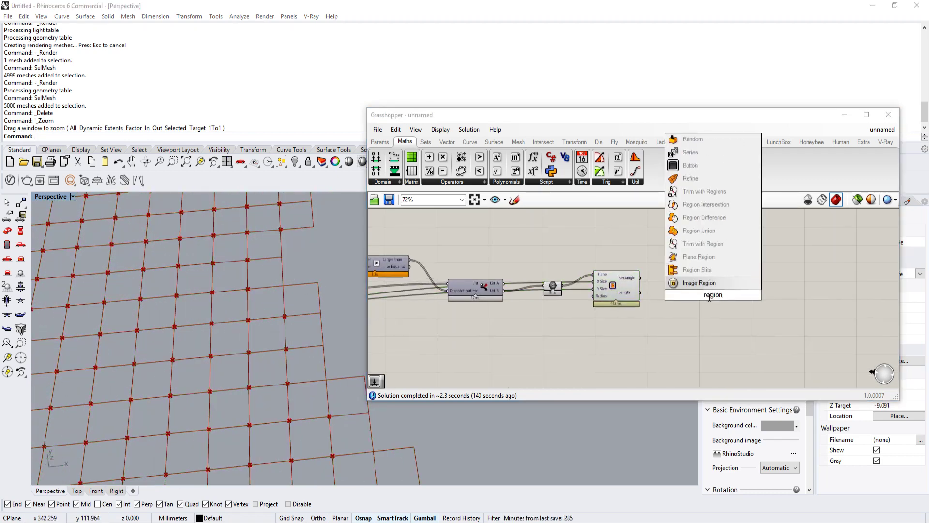
{"action": "left_click", "coordinate": [704, 231]}
{"action": "left_click_drag", "start_coordinate": [640, 278], "coordinate": [694, 291]}
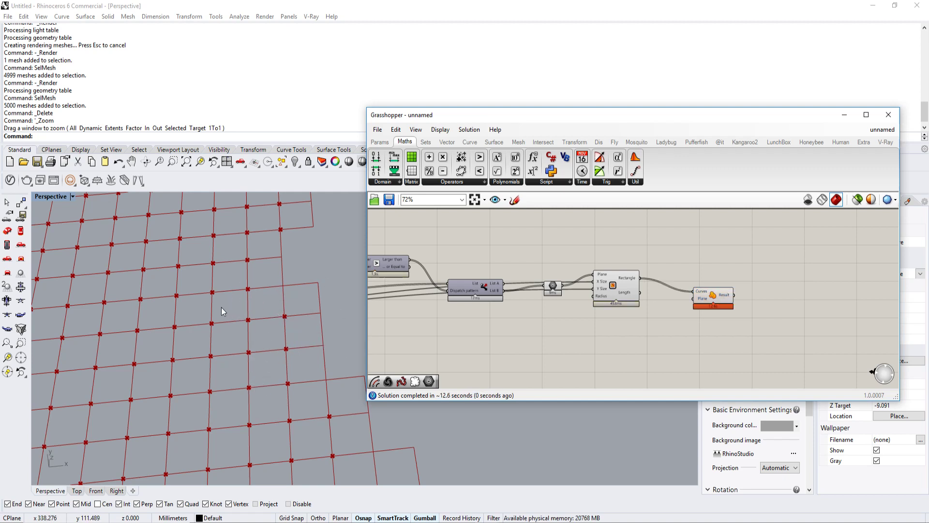
Step: Highlight Region Union and examine its merged outlines around all rows of figures in the viewport
{"action": "left_click", "coordinate": [716, 300]}
{"action": "scroll", "coordinate": [285, 309], "scroll_direction": "down", "scroll_amount": 20}
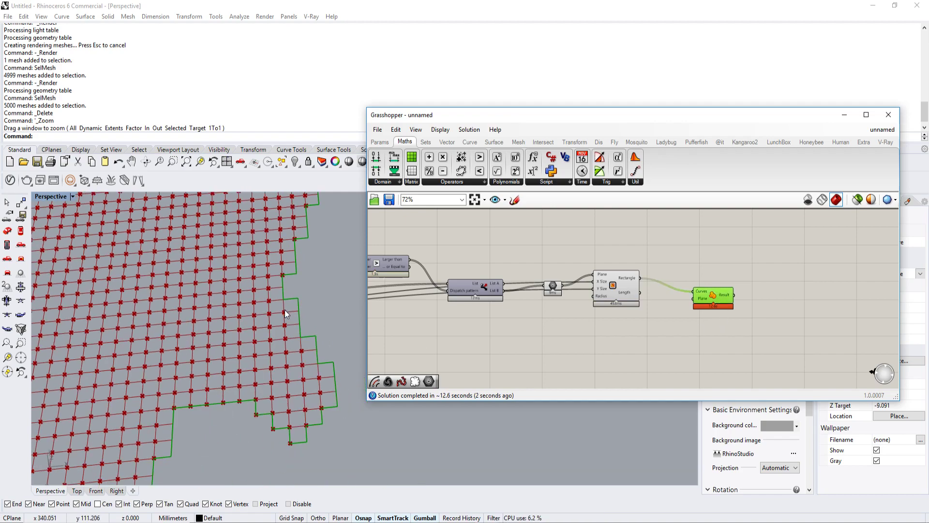
{"action": "right_click_drag", "start_coordinate": [295, 314], "coordinate": [333, 329], "text": "shift"}
{"action": "scroll", "coordinate": [333, 329], "scroll_direction": "down", "scroll_amount": 10}
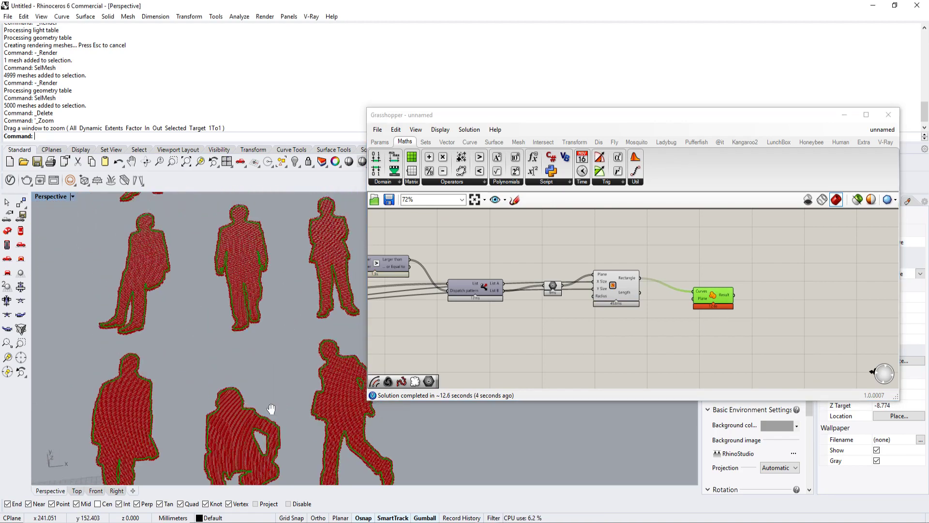
{"action": "scroll", "coordinate": [272, 273], "scroll_direction": "up", "scroll_amount": 5}
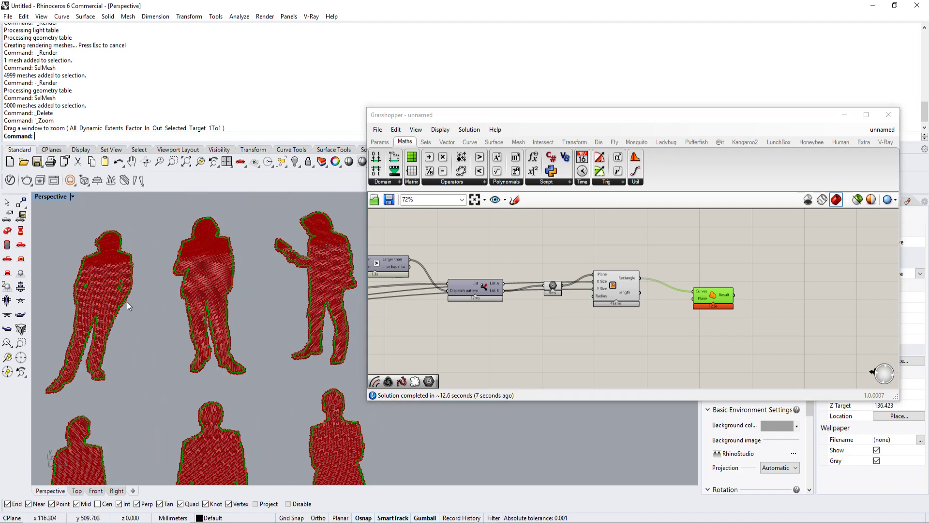
{"action": "scroll", "coordinate": [243, 343], "scroll_direction": "down", "scroll_amount": 1}
{"action": "scroll", "coordinate": [243, 344], "scroll_direction": "down", "scroll_amount": 2}
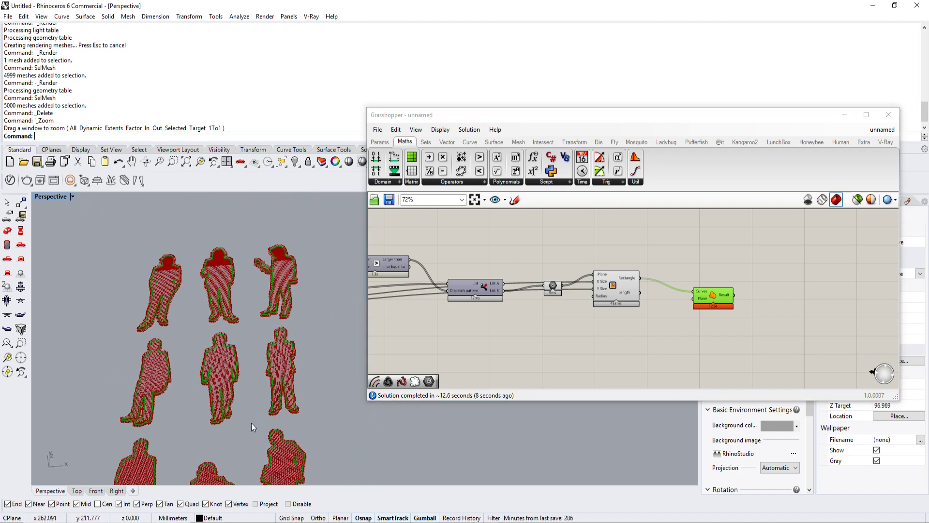
{"action": "scroll", "coordinate": [251, 422], "scroll_direction": "up", "scroll_amount": 8}
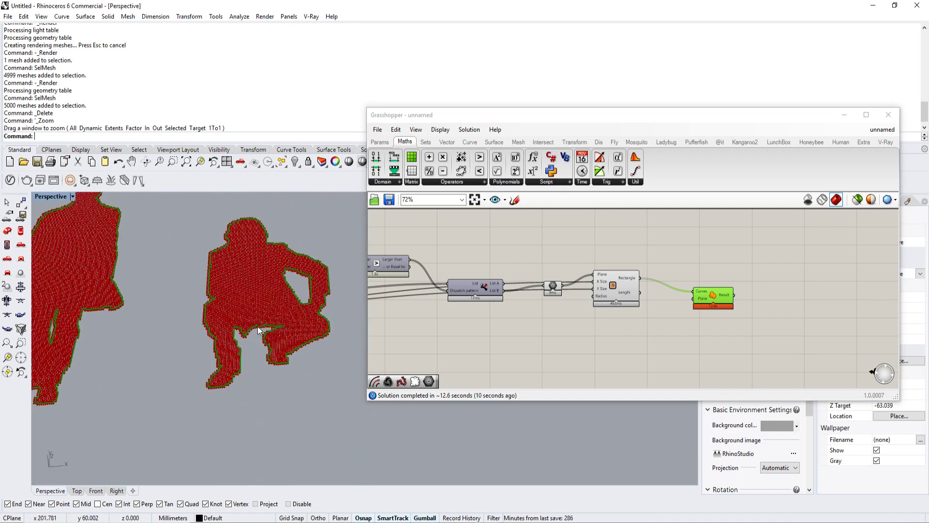
{"action": "scroll", "coordinate": [275, 335], "scroll_direction": "up", "scroll_amount": 5}
{"action": "scroll", "coordinate": [278, 339], "scroll_direction": "down", "scroll_amount": 3}
Step: Turn off the preview of the Geometry parameter and the Rectangle component, and select Region Union
{"action": "right_click_drag", "start_coordinate": [682, 304], "coordinate": [571, 304]}
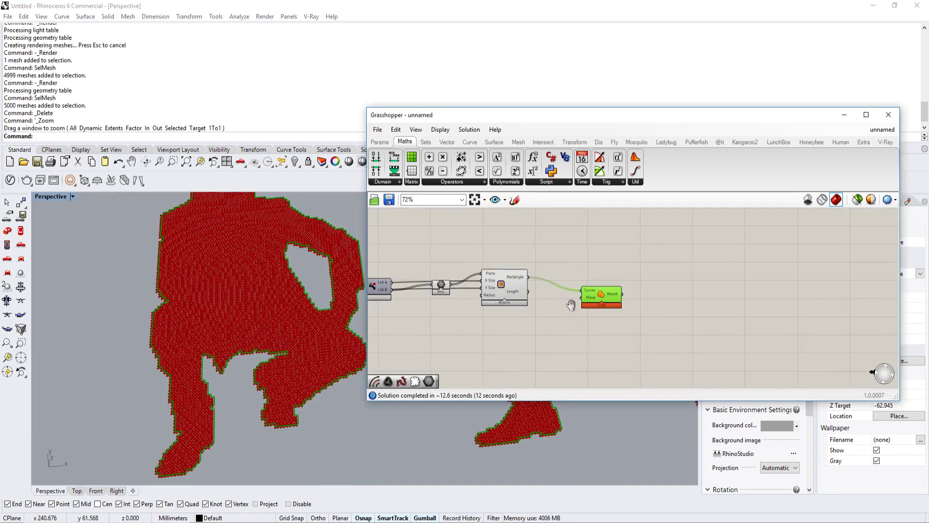
{"action": "scroll", "coordinate": [519, 292], "scroll_direction": "up", "scroll_amount": 4}
{"action": "right_click_drag", "start_coordinate": [483, 276], "coordinate": [506, 293]}
{"action": "left_click_drag", "start_coordinate": [527, 257], "coordinate": [440, 320]}
{"action": "middle_click", "coordinate": [502, 298]}
{"action": "left_click", "coordinate": [531, 264]}
{"action": "right_click_drag", "start_coordinate": [662, 290], "coordinate": [576, 290]}
{"action": "scroll", "coordinate": [576, 290], "scroll_direction": "up", "scroll_amount": 4}
{"action": "left_click", "coordinate": [508, 319]}
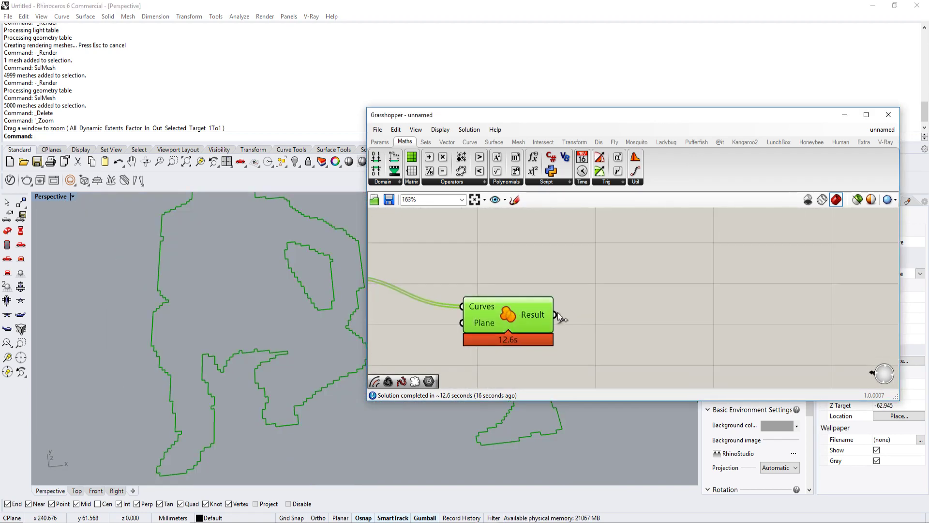
Step: Add a Rebuild Curve component to the right of Region Union, leaving space between the two
{"action": "scroll", "coordinate": [292, 371], "scroll_direction": "up", "scroll_amount": 5}
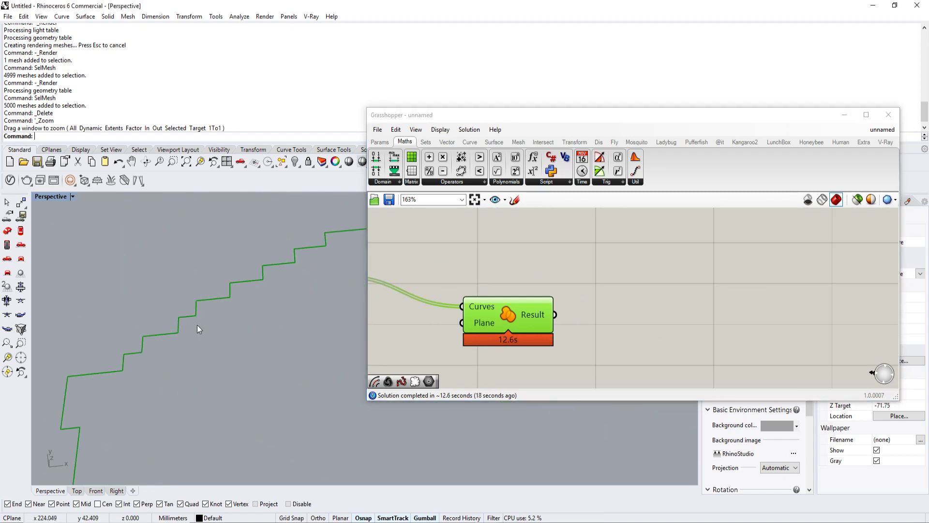
{"action": "scroll", "coordinate": [247, 283], "scroll_direction": "down", "scroll_amount": 3}
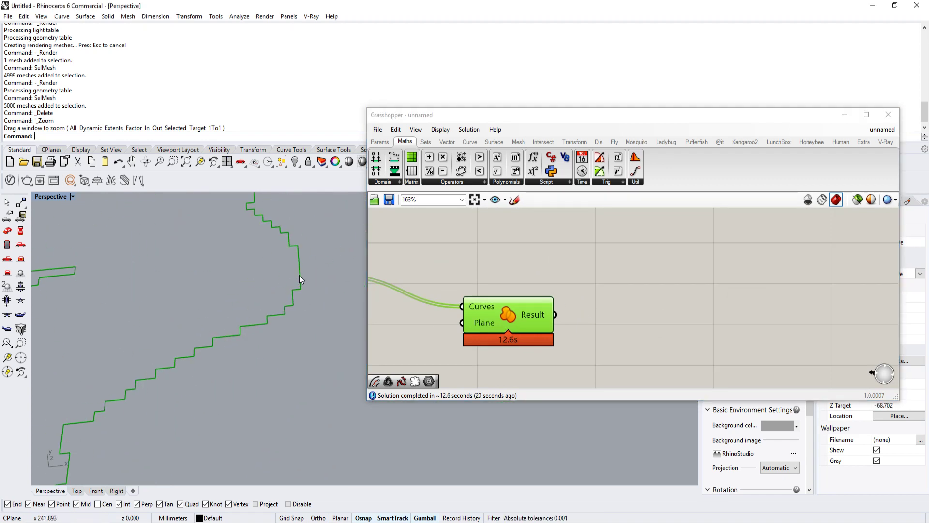
{"action": "right_click_drag", "start_coordinate": [299, 275], "coordinate": [301, 310], "text": "shift"}
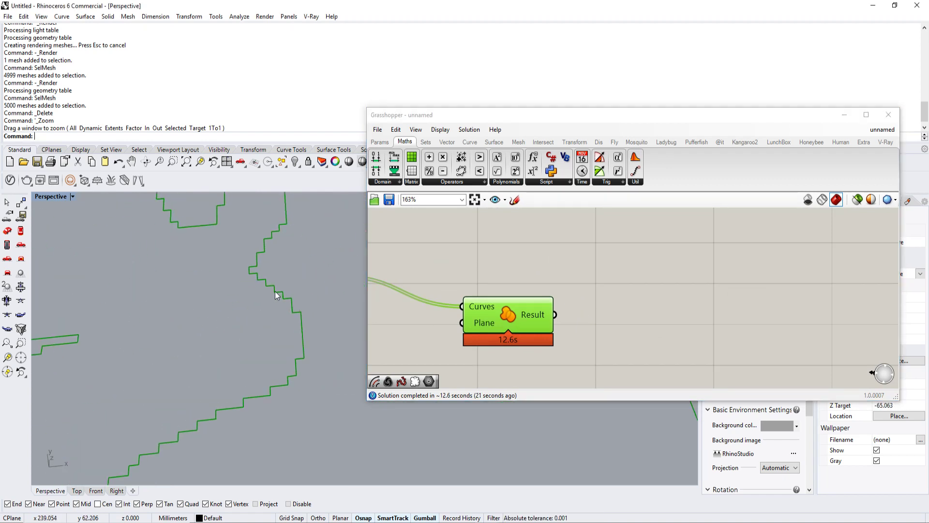
{"action": "double_click", "coordinate": [620, 306]}
{"action": "type", "text": "rebuil"}
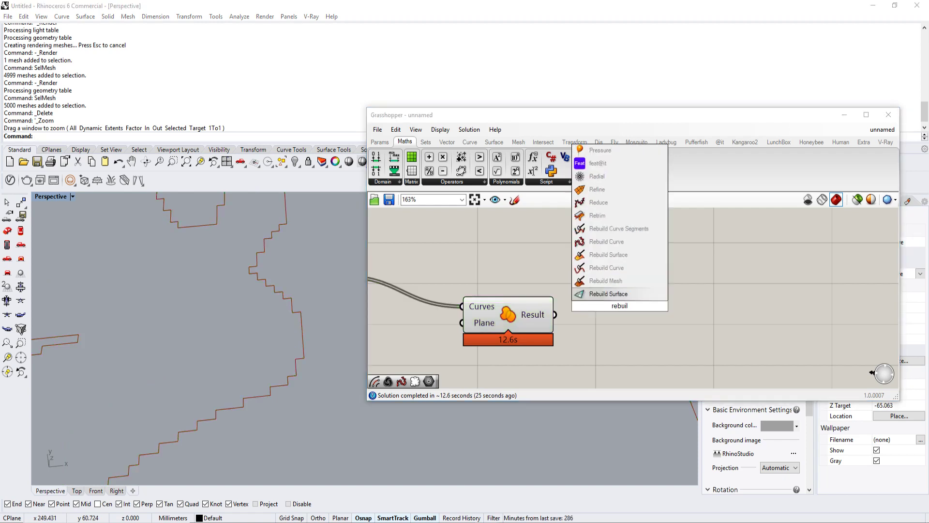
{"action": "left_click", "coordinate": [619, 243]}
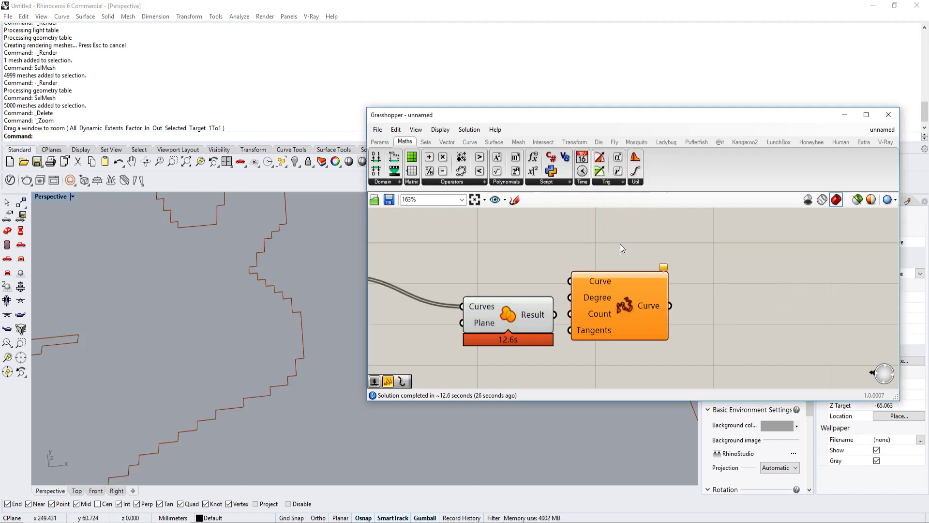
{"action": "left_click_drag", "start_coordinate": [627, 300], "coordinate": [747, 301]}
Step: Add a Reduce component above and to the right of Region Union and wire the Region Union result into its Polyline input
{"action": "left_click", "coordinate": [470, 141]}
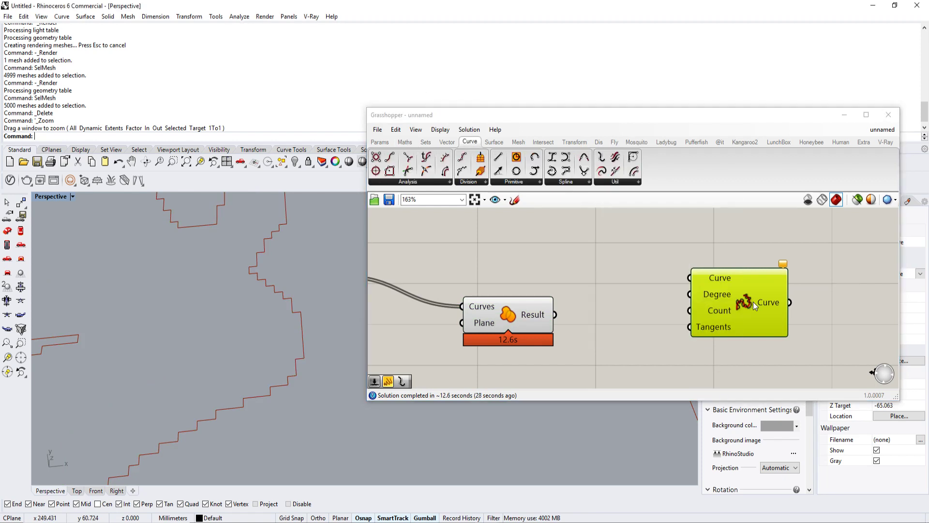
{"action": "left_click", "coordinate": [445, 182]}
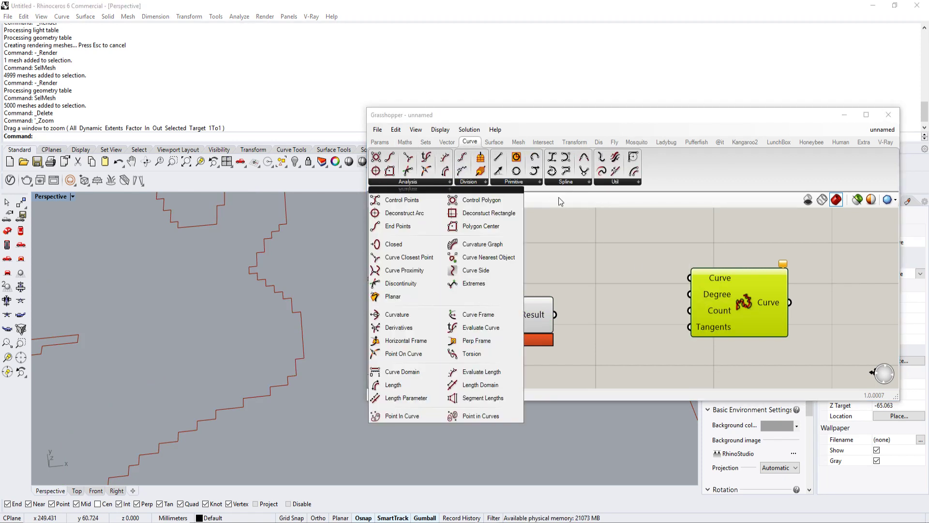
{"action": "left_click", "coordinate": [486, 183]}
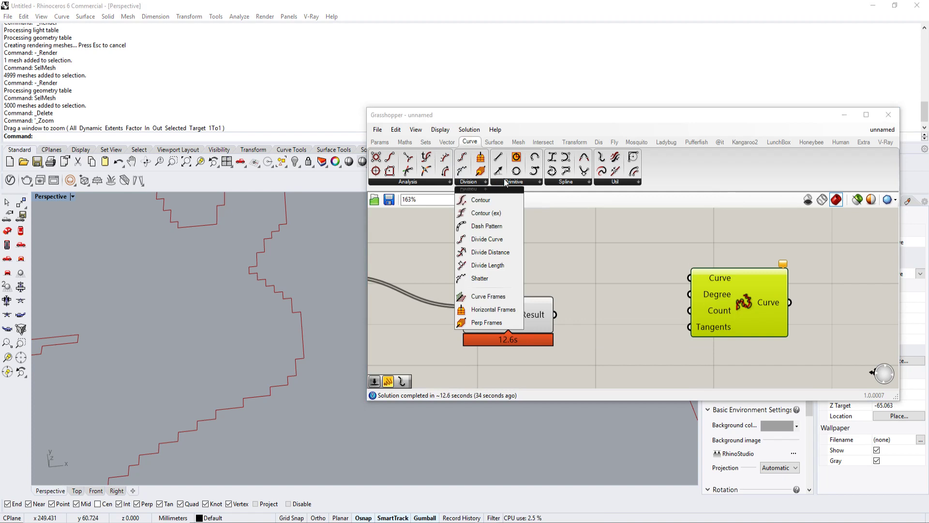
{"action": "left_click", "coordinate": [614, 182]}
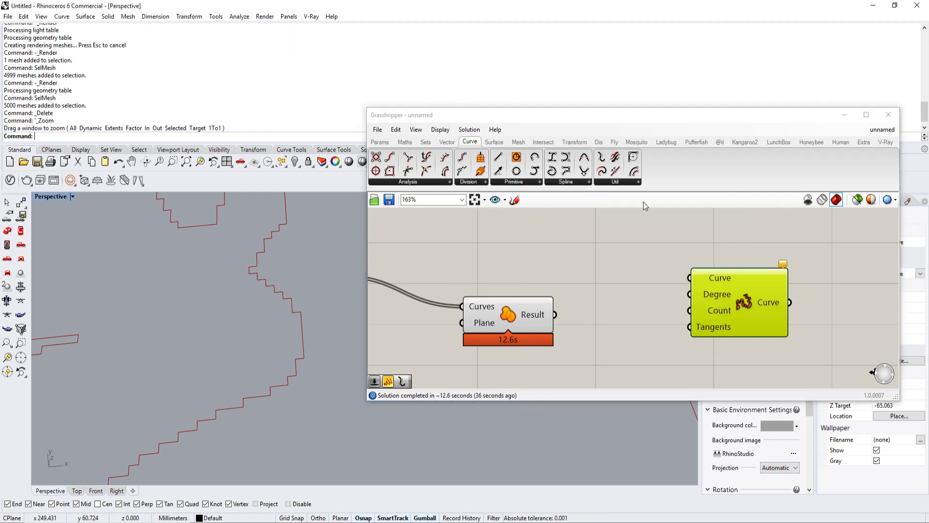
{"action": "left_click", "coordinate": [615, 183]}
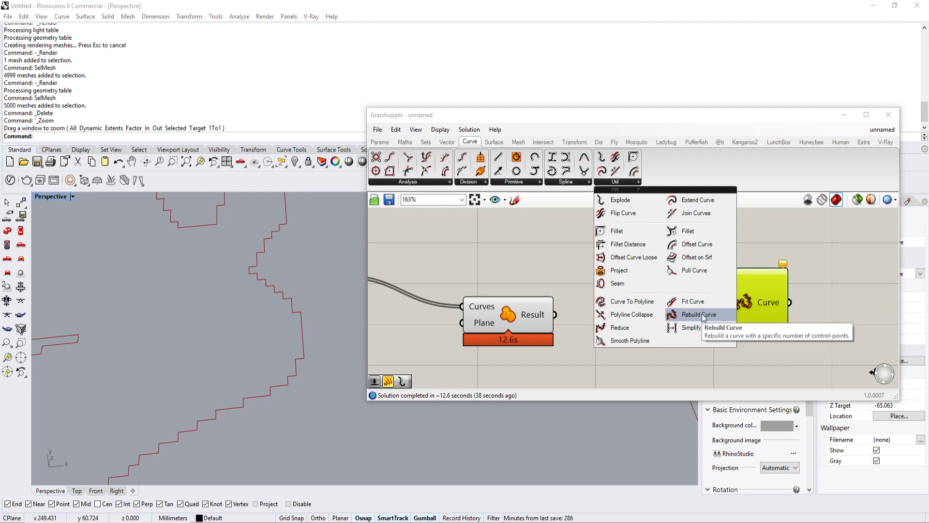
{"action": "left_click_drag", "start_coordinate": [617, 331], "coordinate": [602, 243]}
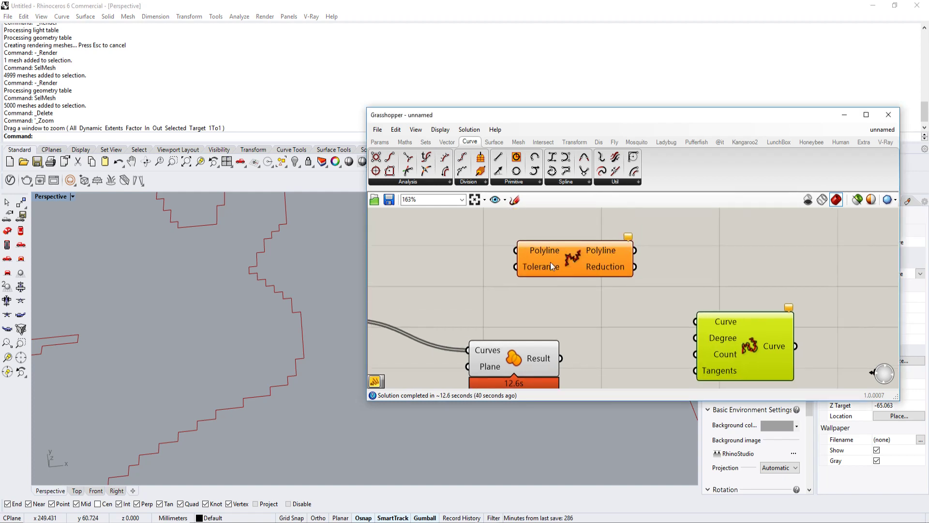
{"action": "left_click_drag", "start_coordinate": [545, 266], "coordinate": [594, 271]}
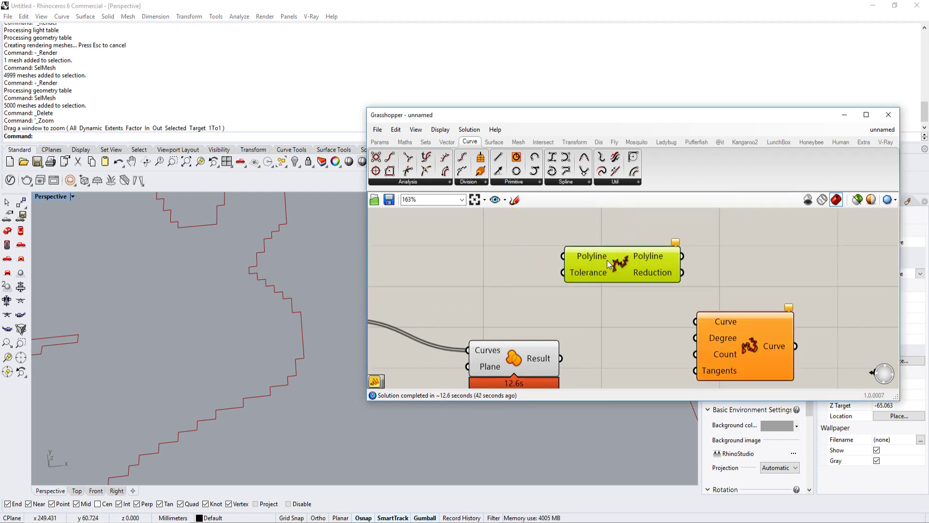
{"action": "left_click_drag", "start_coordinate": [560, 358], "coordinate": [625, 277]}
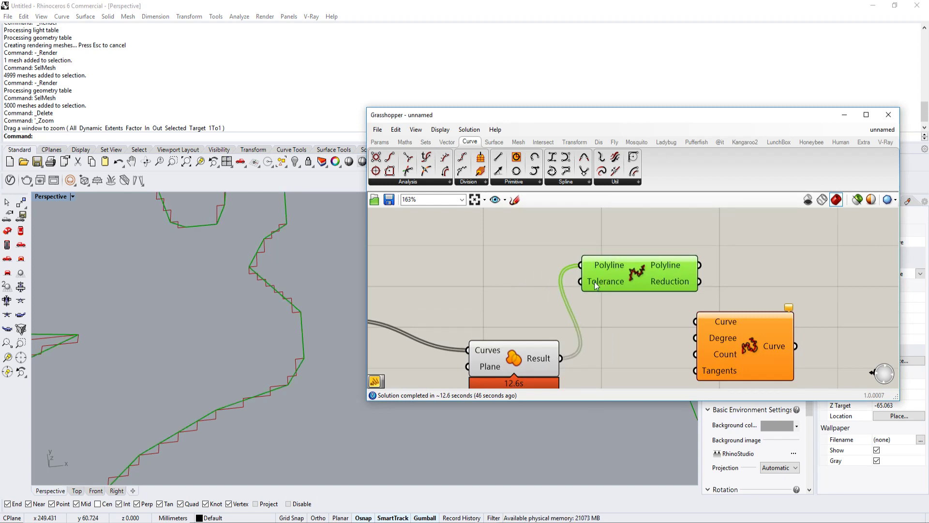
Step: Add a floating-point number slider with maximum 1, wire it into Reduce's Tolerance input and set it to 0.718
{"action": "mouse_move", "coordinate": [594, 282]}
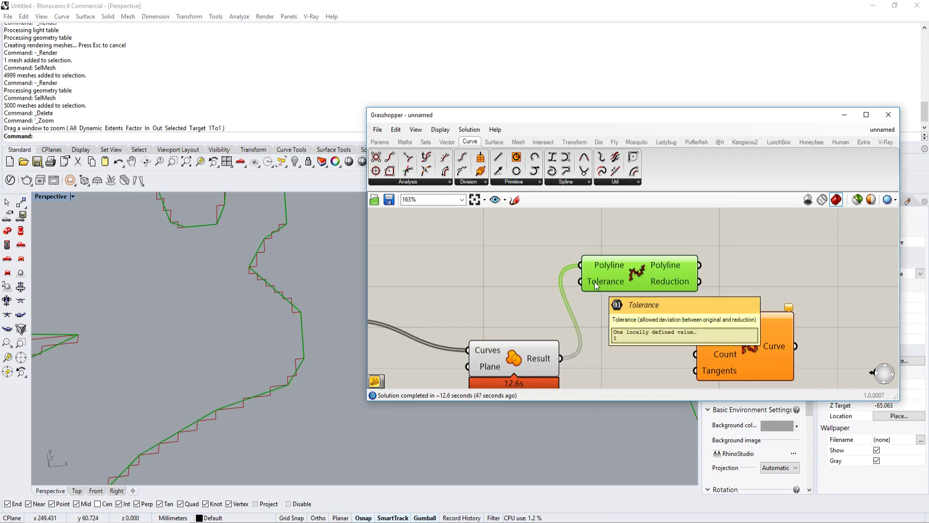
{"action": "double_click", "coordinate": [457, 270]}
{"action": "type", "text": "1"}
{"action": "left_click", "coordinate": [478, 257]}
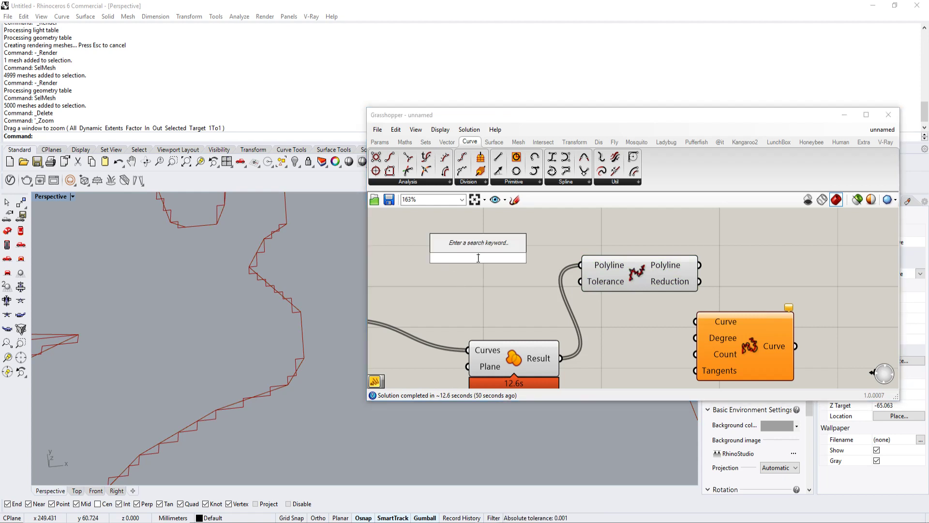
{"action": "double_click", "coordinate": [459, 262]}
{"action": "left_click", "coordinate": [449, 233]}
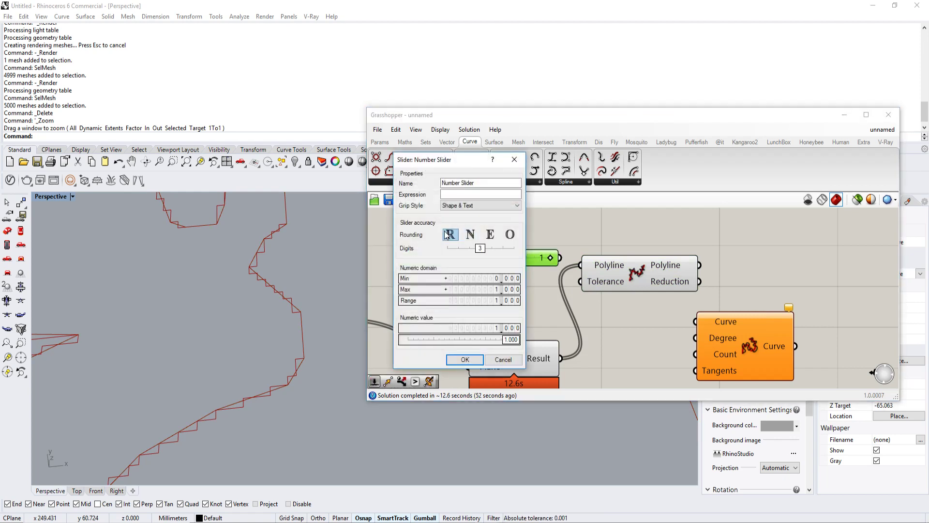
{"action": "left_click", "coordinate": [466, 359]}
{"action": "left_click_drag", "start_coordinate": [560, 258], "coordinate": [527, 257]}
{"action": "left_click", "coordinate": [625, 267]}
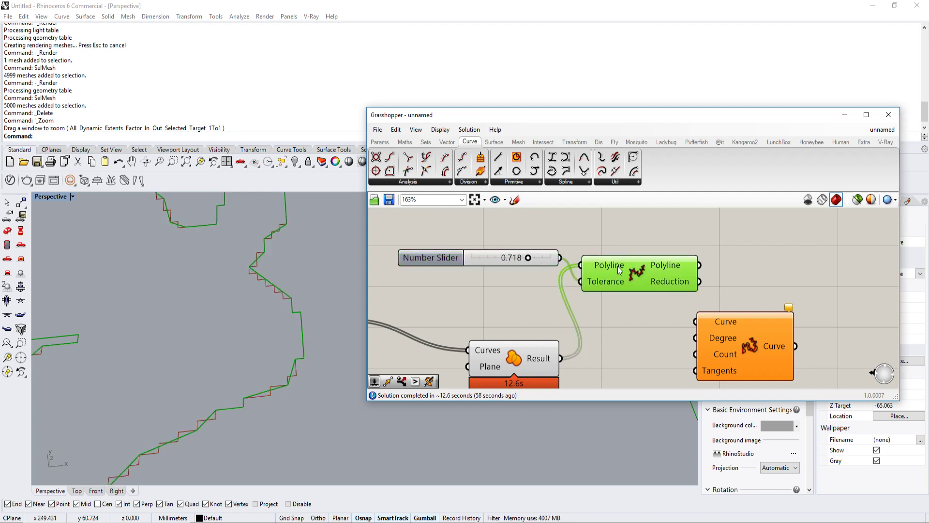
Step: Delete the Reduce component and wire the Region Union result directly into Rebuild Curve's Curve input
{"action": "right_click_drag", "start_coordinate": [671, 286], "coordinate": [611, 251]}
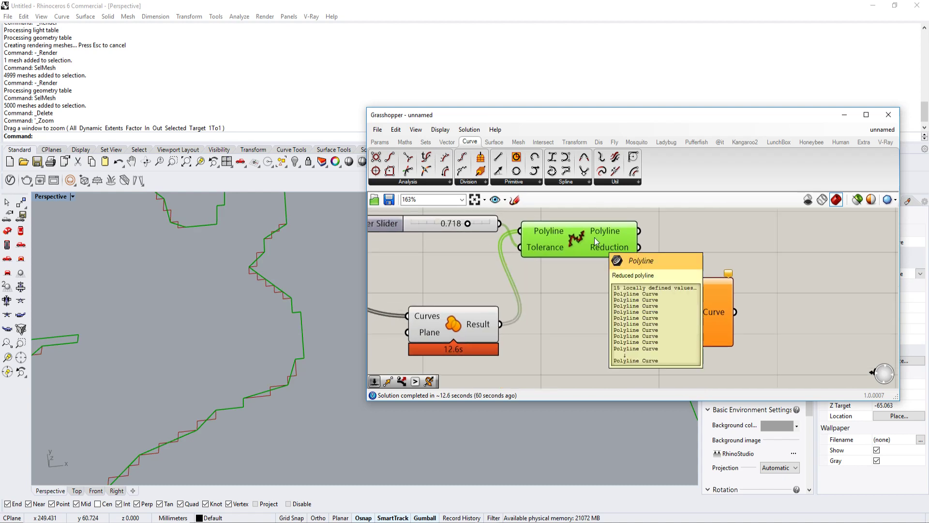
{"action": "key", "text": "Delete"}
{"action": "left_click_drag", "start_coordinate": [489, 228], "coordinate": [508, 249]}
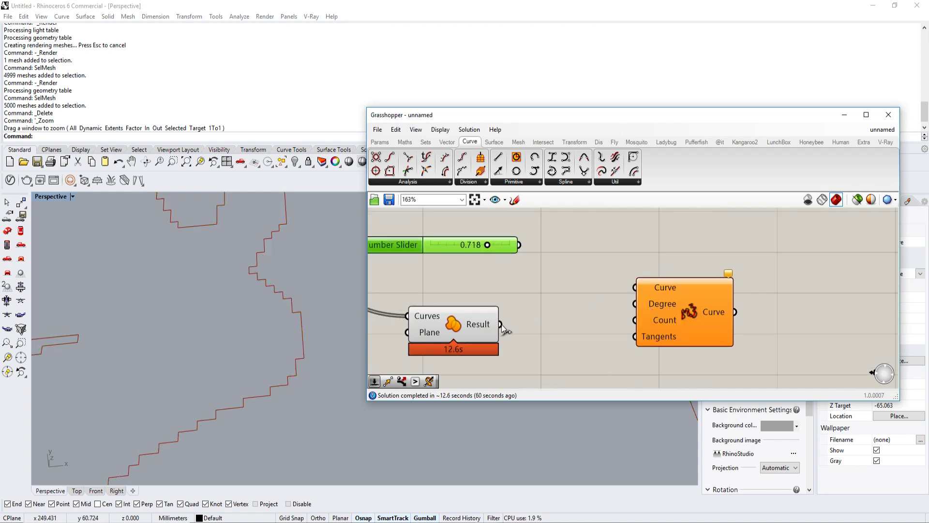
{"action": "left_click_drag", "start_coordinate": [501, 324], "coordinate": [632, 286]}
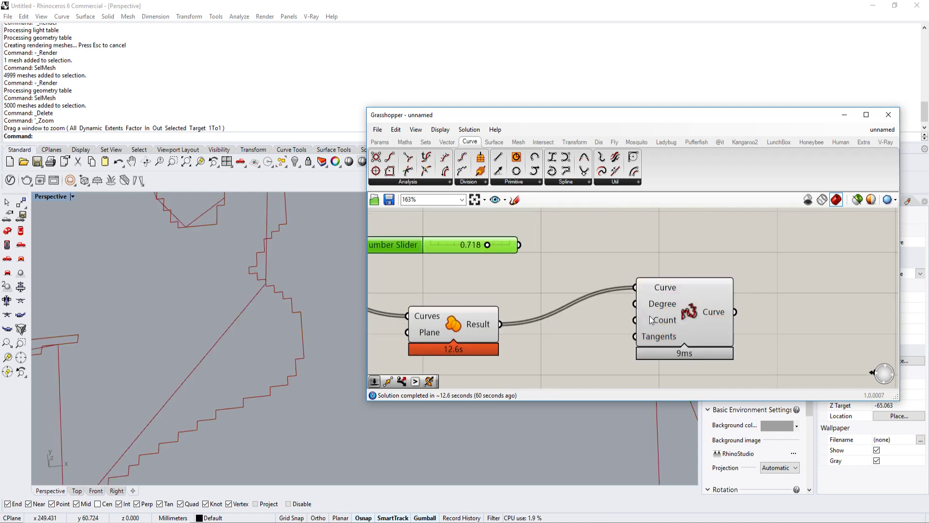
Step: Add an Explode component below Region Union and wire the Region Union result into its Curve input
{"action": "right_click_drag", "start_coordinate": [578, 316], "coordinate": [643, 286]}
{"action": "double_click", "coordinate": [613, 353]}
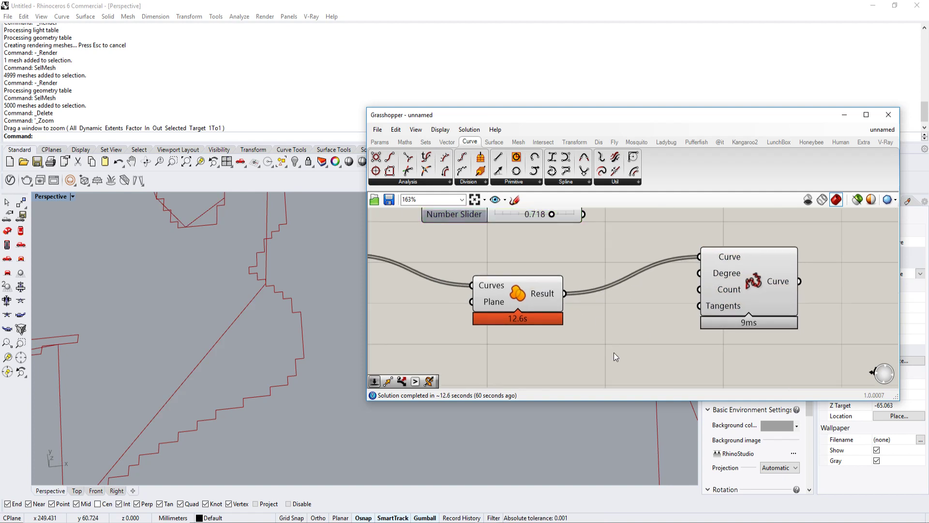
{"action": "type", "text": "explode"}
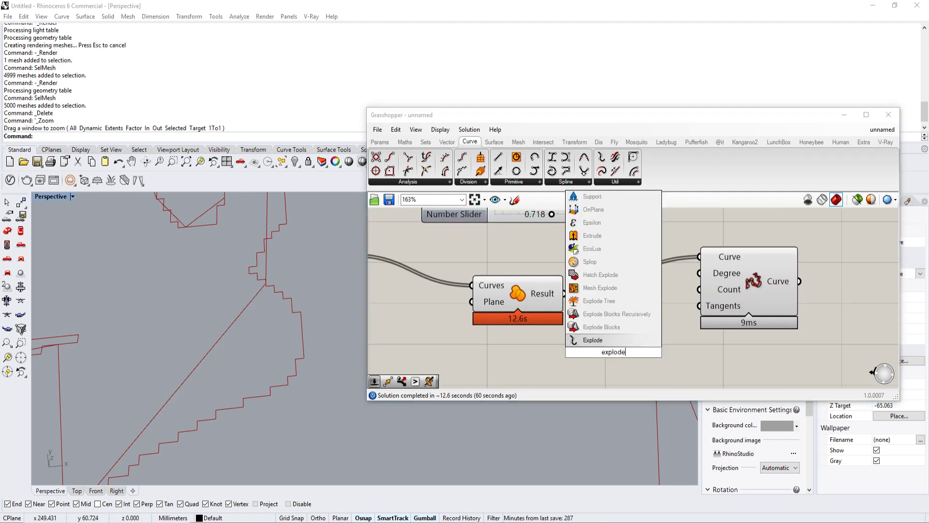
{"action": "key", "text": "Return"}
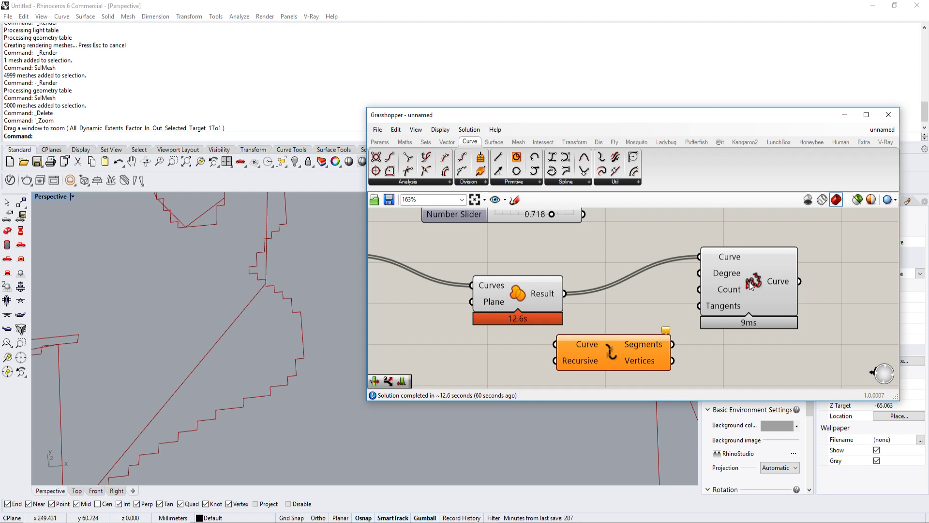
{"action": "right_click_drag", "start_coordinate": [754, 280], "coordinate": [688, 274]}
{"action": "left_click_drag", "start_coordinate": [692, 276], "coordinate": [776, 269]}
{"action": "left_click_drag", "start_coordinate": [588, 356], "coordinate": [619, 360]}
{"action": "left_click_drag", "start_coordinate": [498, 287], "coordinate": [519, 342]}
{"action": "right_click_drag", "start_coordinate": [624, 363], "coordinate": [585, 337]}
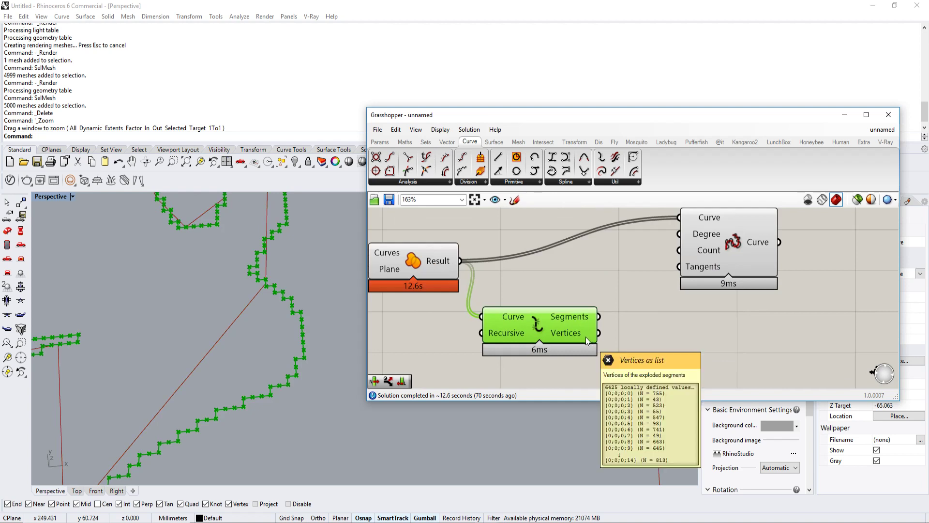
Step: Add a List Length component below Explode and wire Explode's Vertices output into its List input
{"action": "right_click_drag", "start_coordinate": [637, 364], "coordinate": [596, 341]}
{"action": "double_click", "coordinate": [596, 341]}
{"action": "type", "text": "list"}
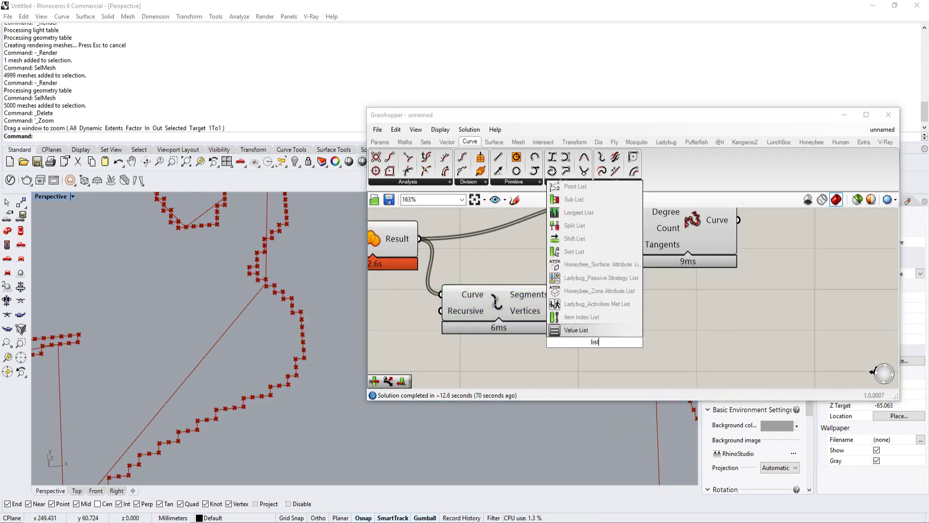
{"action": "left_click", "coordinate": [521, 357]}
{"action": "double_click", "coordinate": [620, 356]}
{"action": "type", "text": "list"}
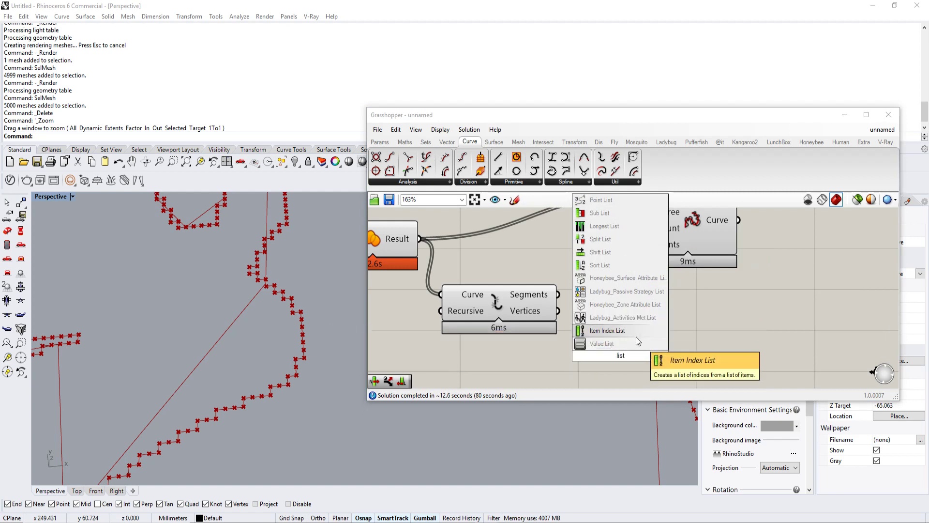
{"action": "type", "text": " len"}
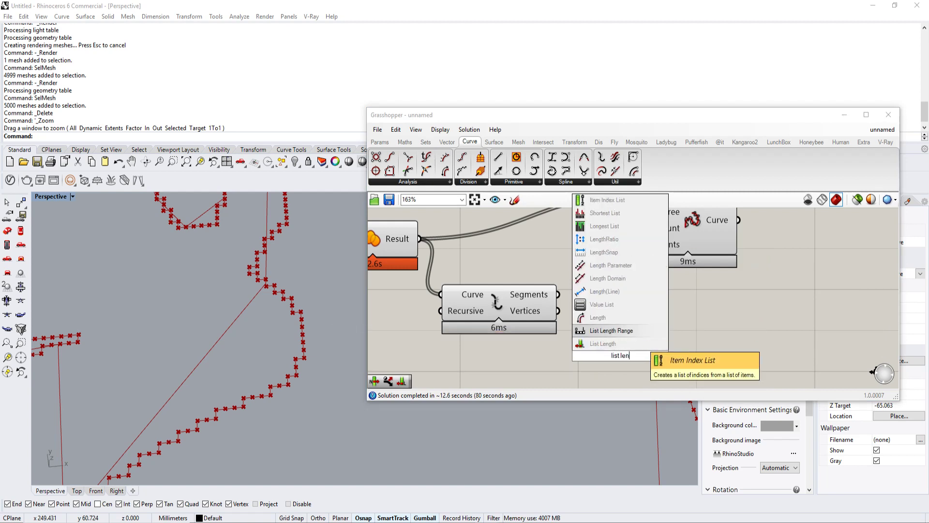
{"action": "left_click", "coordinate": [579, 343]}
{"action": "left_click_drag", "start_coordinate": [580, 327], "coordinate": [576, 360]}
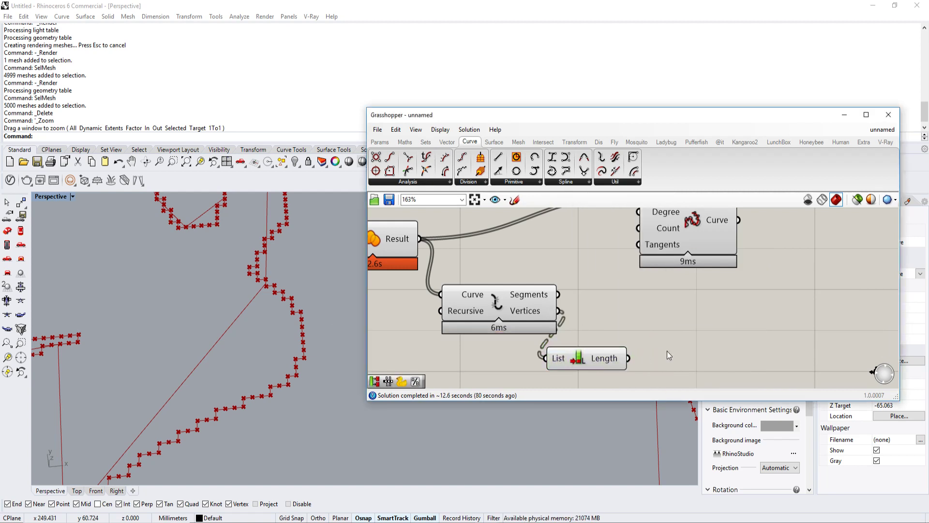
Step: Add a Division component to the right of List Length and wire the Length output into its A input
{"action": "double_click", "coordinate": [666, 350]}
{"action": "type", "text": "divi"}
{"action": "left_click", "coordinate": [670, 274]}
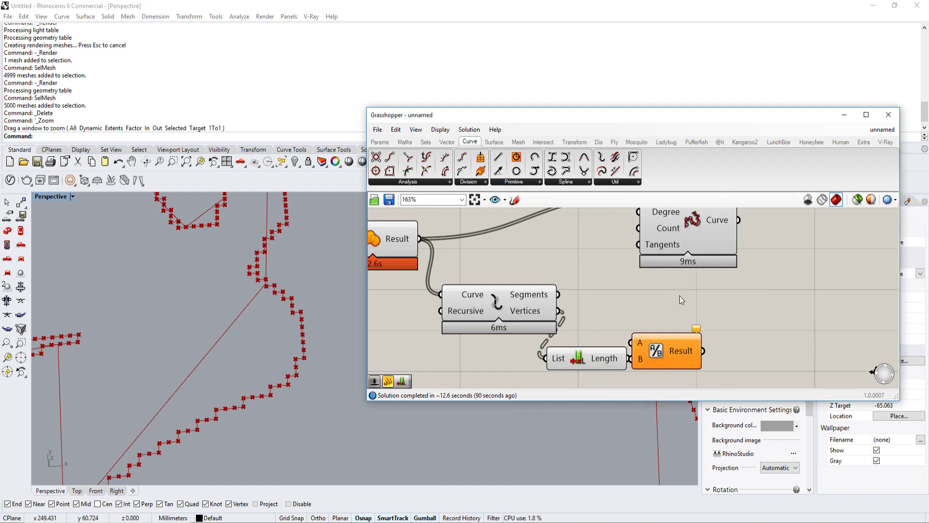
{"action": "right_click_drag", "start_coordinate": [679, 296], "coordinate": [662, 272]}
{"action": "left_click_drag", "start_coordinate": [642, 327], "coordinate": [672, 333]}
{"action": "left_click_drag", "start_coordinate": [613, 334], "coordinate": [648, 330]}
Step: Add a number slider with value 4, change its rounding to floating-point and wire it into Division's B input
{"action": "double_click", "coordinate": [579, 359]}
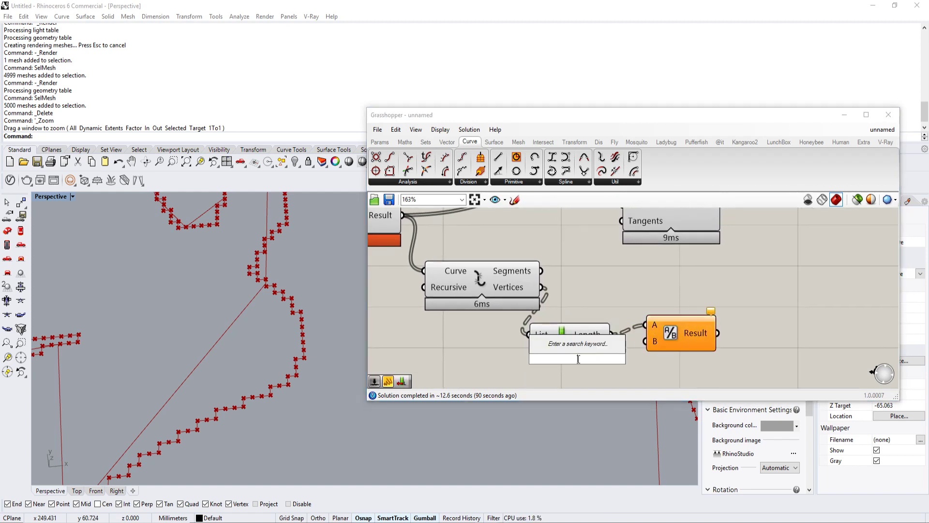
{"action": "type", "text": "4"}
{"action": "key", "text": "Return"}
{"action": "double_click", "coordinate": [546, 357]}
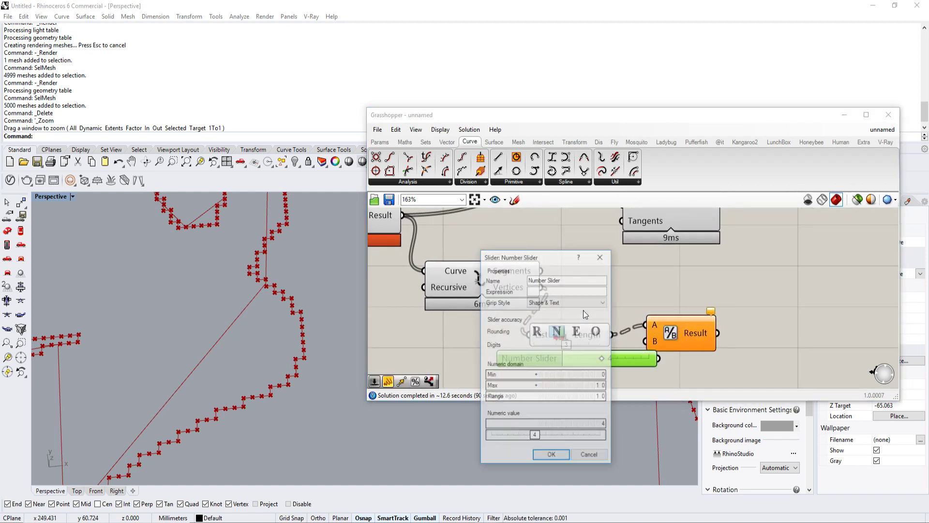
{"action": "left_click", "coordinate": [540, 328]}
{"action": "left_click", "coordinate": [551, 456]}
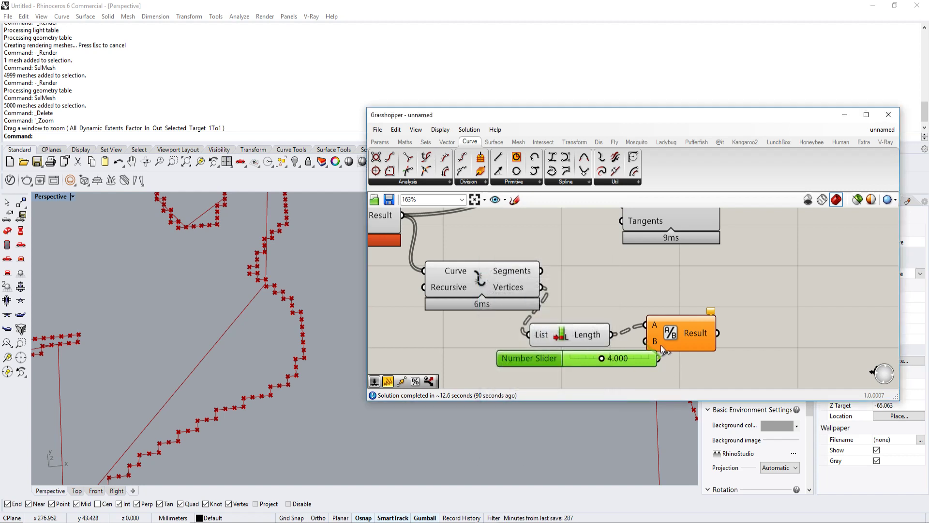
Step: Wire the Division result into Rebuild Curve's Count input and graft Rebuild Curve's Curve input
{"action": "scroll", "coordinate": [660, 344], "scroll_direction": "down", "scroll_amount": 1}
{"action": "left_click_drag", "start_coordinate": [695, 344], "coordinate": [755, 251]}
{"action": "right_click_drag", "start_coordinate": [667, 279], "coordinate": [678, 244]}
{"action": "right_click_drag", "start_coordinate": [699, 291], "coordinate": [618, 330]}
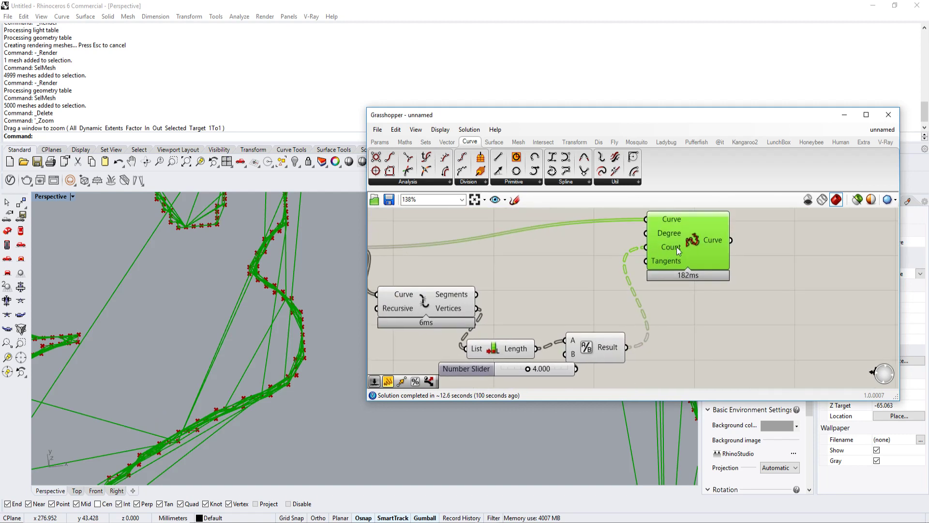
{"action": "right_click", "coordinate": [664, 217]}
{"action": "left_click", "coordinate": [685, 307]}
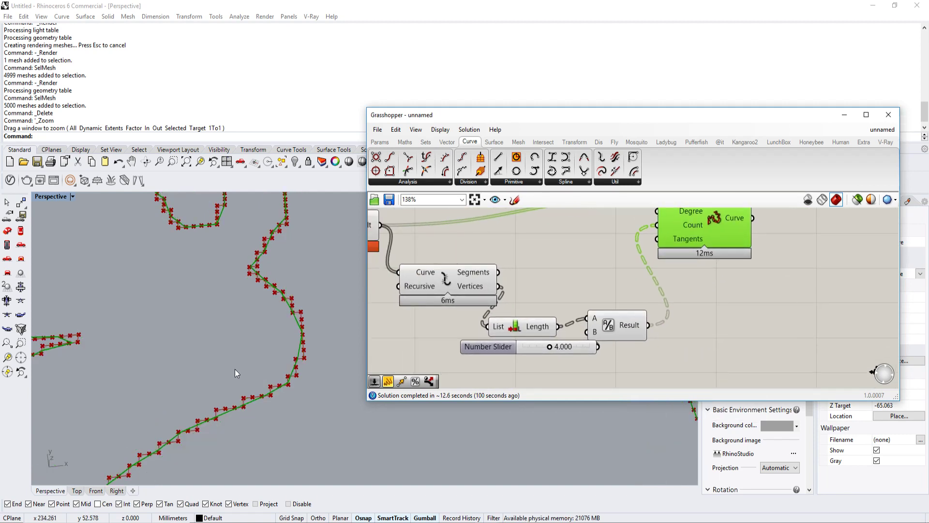
Step: Examine the rebuilt outlines up close in the viewport, comparing them with the stepped outlines along several figures
{"action": "scroll", "coordinate": [296, 383], "scroll_direction": "up", "scroll_amount": 3}
{"action": "scroll", "coordinate": [295, 322], "scroll_direction": "up", "scroll_amount": 1}
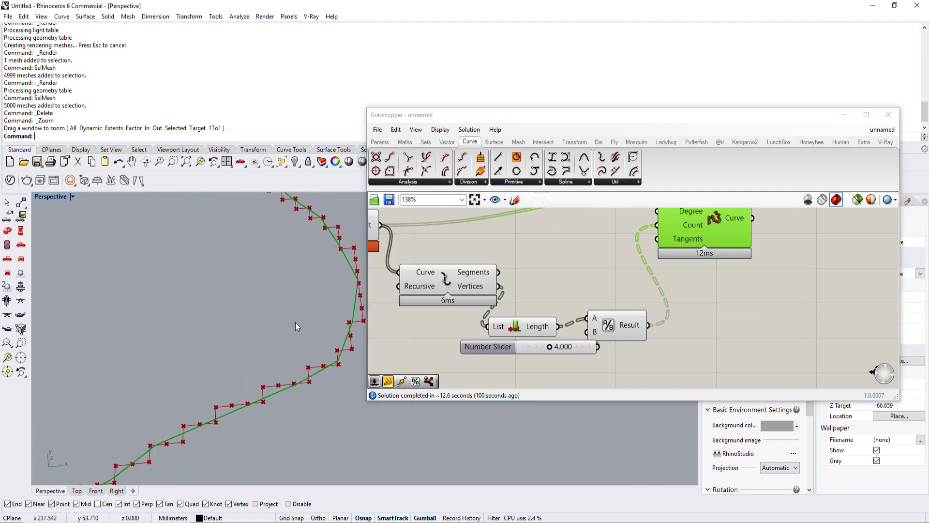
{"action": "right_click_drag", "start_coordinate": [247, 387], "coordinate": [300, 315], "text": "shift"}
{"action": "right_click_drag", "start_coordinate": [114, 390], "coordinate": [183, 359], "text": "shift"}
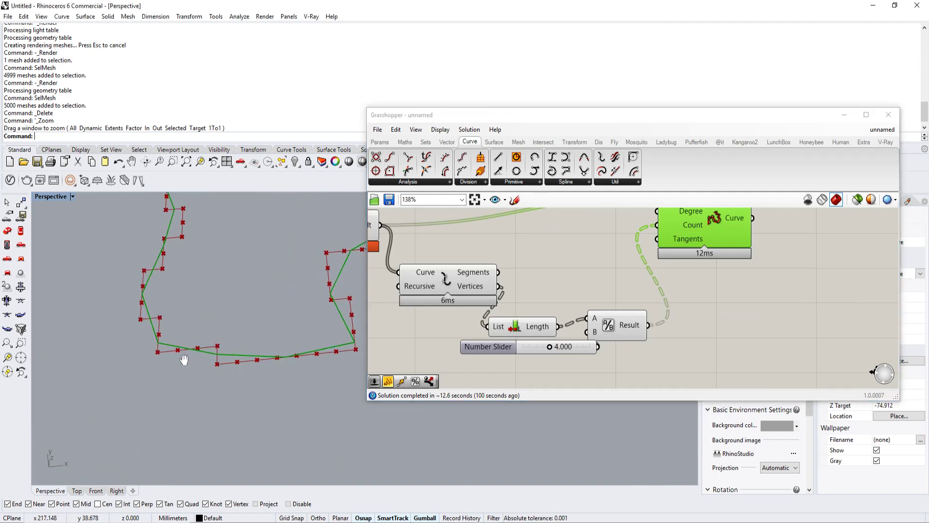
{"action": "right_click_drag", "start_coordinate": [176, 297], "coordinate": [260, 344], "text": "shift"}
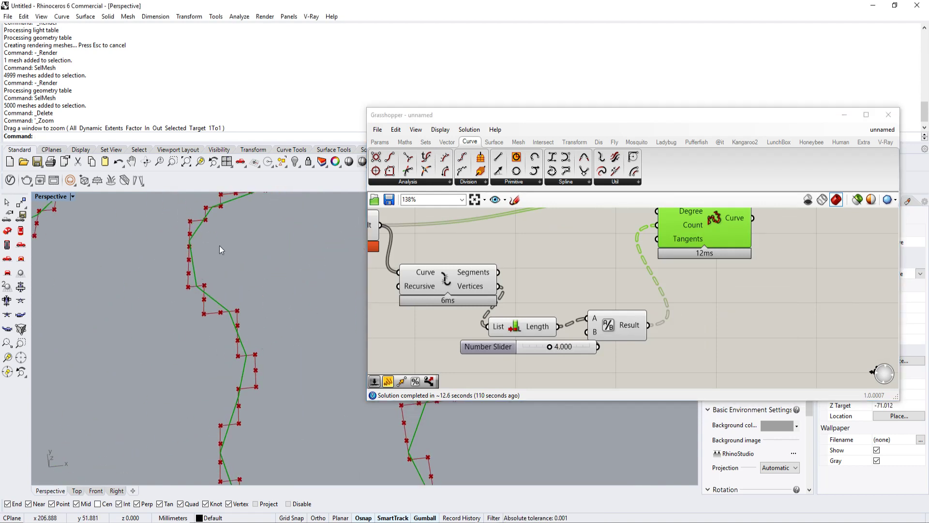
{"action": "right_click_drag", "start_coordinate": [267, 208], "coordinate": [224, 305], "text": "shift"}
{"action": "scroll", "coordinate": [228, 309], "scroll_direction": "down", "scroll_amount": 4}
Step: Add a number slider with value 2, wire it into Rebuild Curve's Degree input, and check the resulting outlines up close
{"action": "right_click_drag", "start_coordinate": [608, 260], "coordinate": [589, 280]}
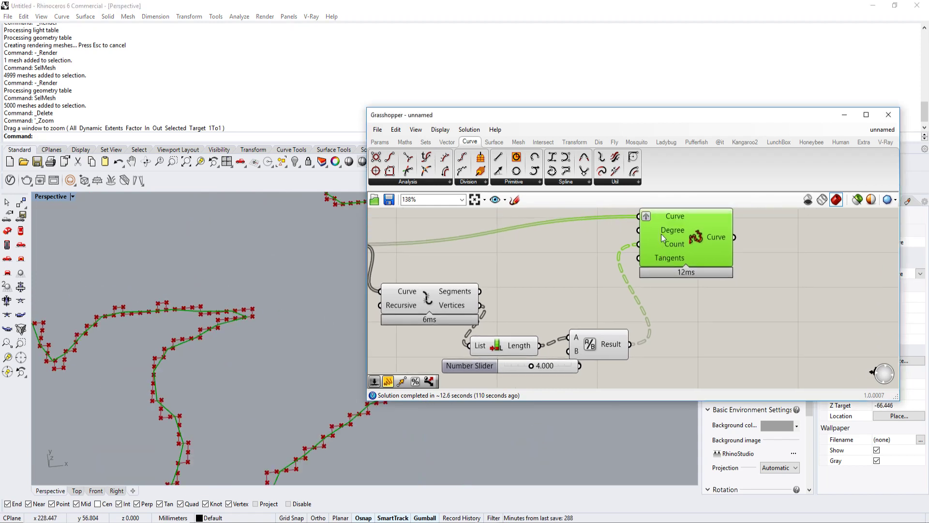
{"action": "mouse_move", "coordinate": [661, 233]}
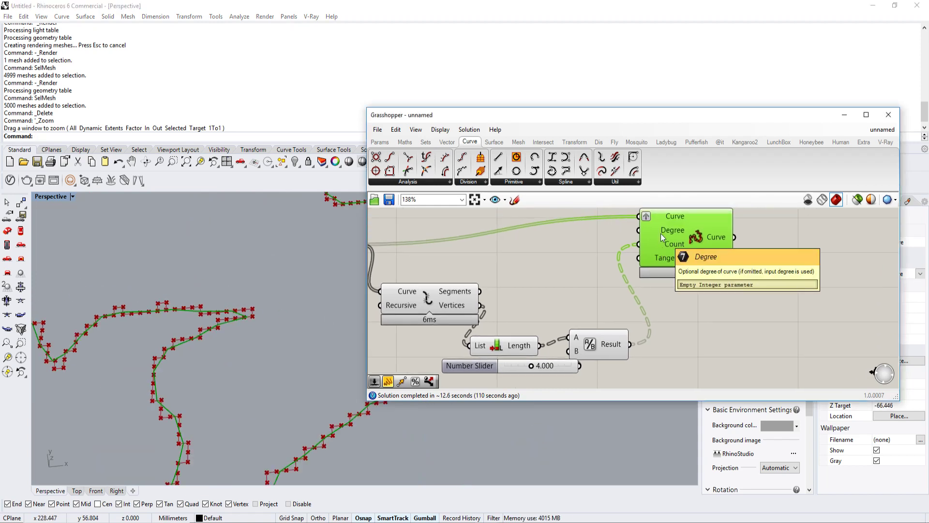
{"action": "double_click", "coordinate": [564, 239]}
{"action": "type", "text": "Number Slider"}
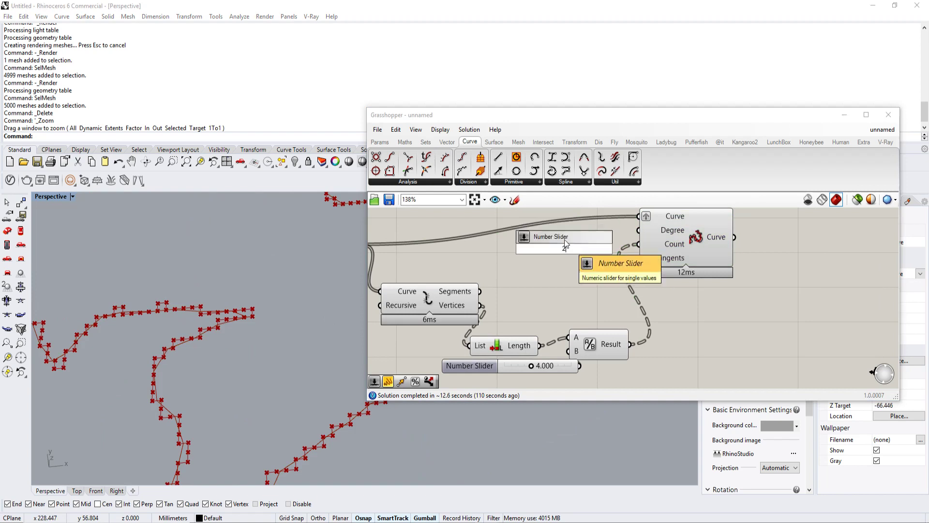
{"action": "key", "text": "Return"}
{"action": "left_click_drag", "start_coordinate": [631, 246], "coordinate": [639, 230]}
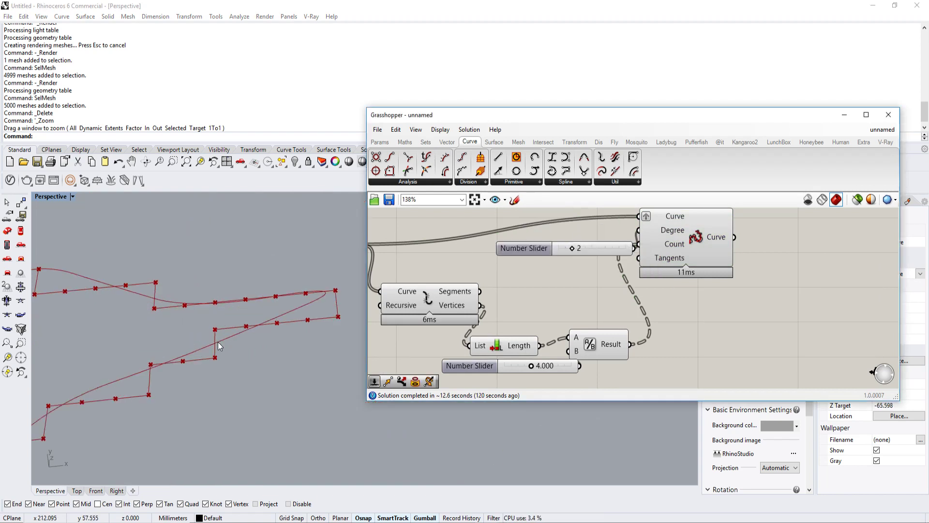
{"action": "scroll", "coordinate": [218, 341], "scroll_direction": "down", "scroll_amount": 2}
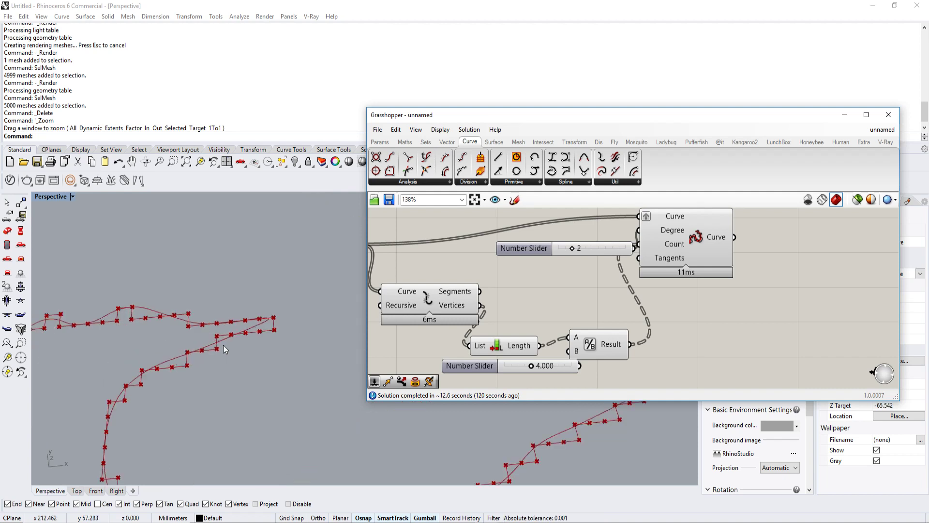
{"action": "scroll", "coordinate": [222, 345], "scroll_direction": "up", "scroll_amount": 2}
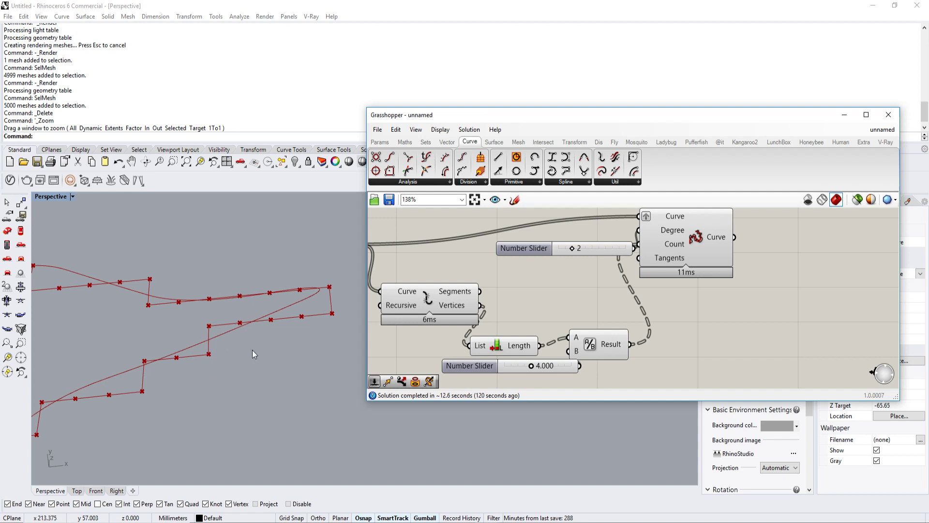
Step: Undo the slider's connection to Rebuild Curve's Degree input and recheck the outlines in the viewport
{"action": "left_click", "coordinate": [243, 389]}
{"action": "key", "text": "ctrl+z"}
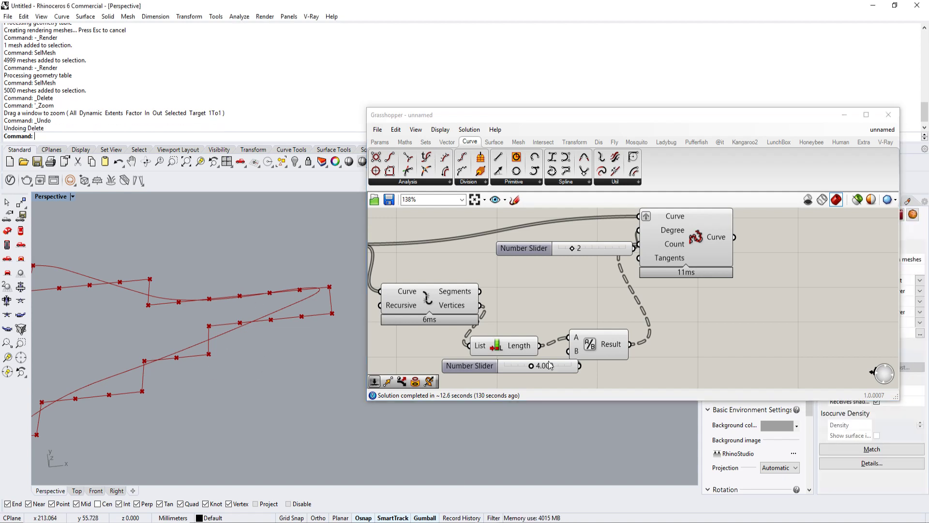
{"action": "key", "text": "ctrl+y"}
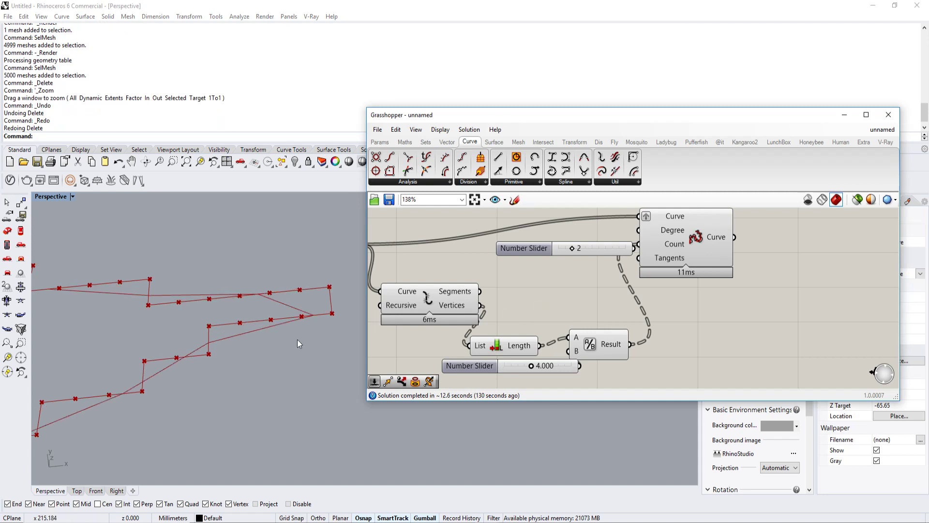
{"action": "scroll", "coordinate": [230, 332], "scroll_direction": "down", "scroll_amount": 2}
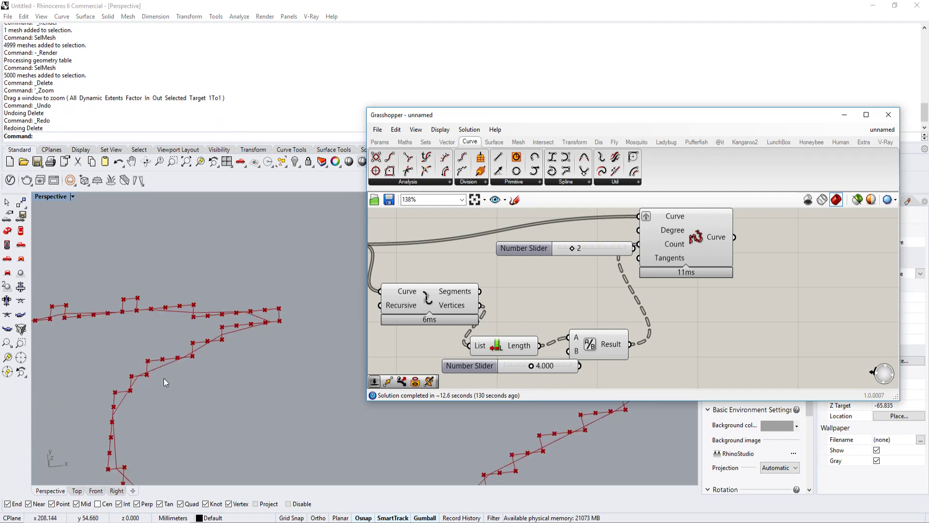
{"action": "scroll", "coordinate": [162, 367], "scroll_direction": "up", "scroll_amount": 2}
Step: Move the Rebuild Curve component further right on the canvas, away from the unconnected degree slider
{"action": "right_click_drag", "start_coordinate": [755, 299], "coordinate": [693, 327]}
{"action": "left_click_drag", "start_coordinate": [640, 279], "coordinate": [722, 294]}
{"action": "scroll", "coordinate": [290, 312], "scroll_direction": "down", "scroll_amount": 15}
{"action": "right_click_drag", "start_coordinate": [255, 322], "coordinate": [294, 378], "text": "shift"}
{"action": "scroll", "coordinate": [295, 378], "scroll_direction": "down", "scroll_amount": 3}
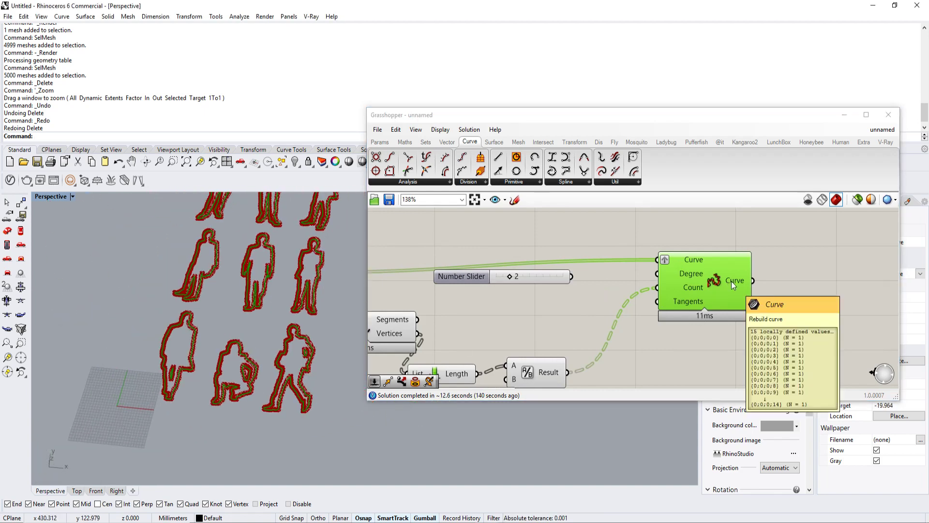
Step: Add a Boundary Surfaces component to the right of Rebuild Curve and wire the rebuilt Curve output into its Edges input
{"action": "right_click_drag", "start_coordinate": [730, 281], "coordinate": [602, 286]}
{"action": "double_click", "coordinate": [703, 298]}
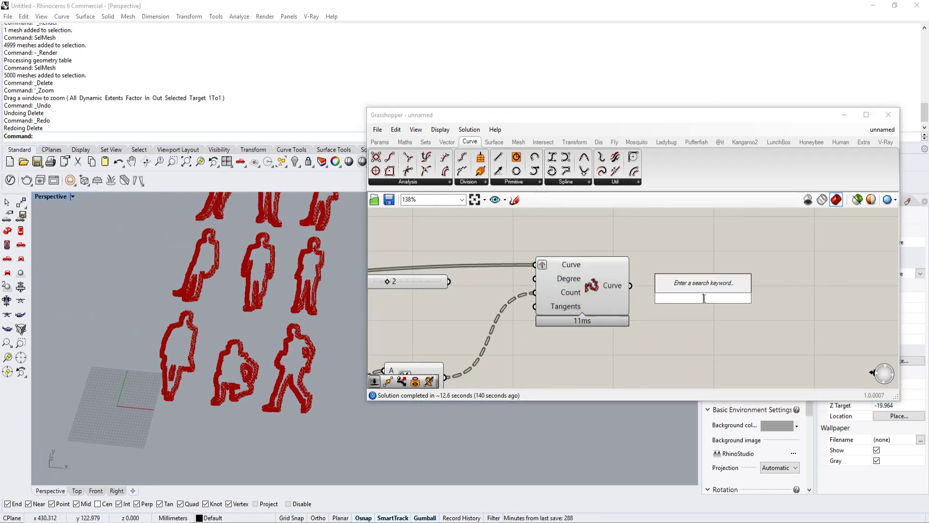
{"action": "type", "text": "bound"}
{"action": "key", "text": "Return"}
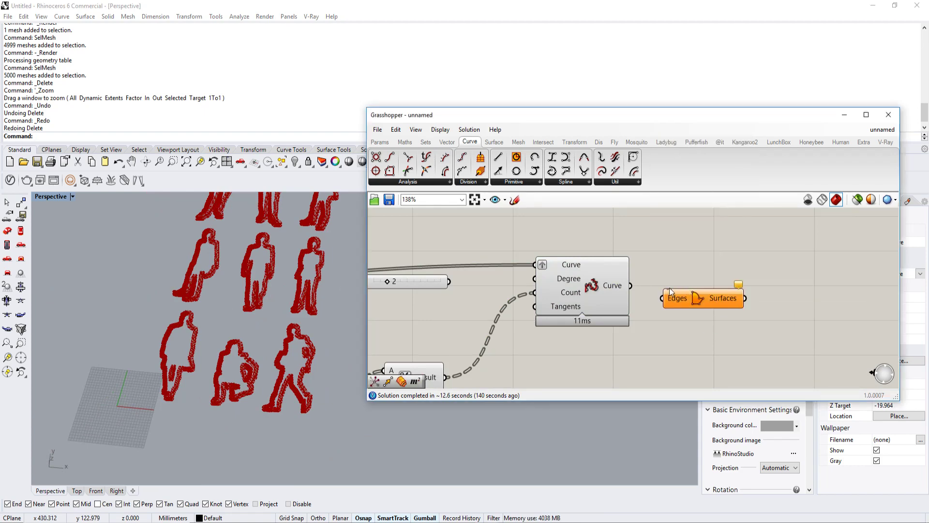
{"action": "left_click_drag", "start_coordinate": [635, 287], "coordinate": [662, 298]}
{"action": "scroll", "coordinate": [265, 360], "scroll_direction": "up", "scroll_amount": 5}
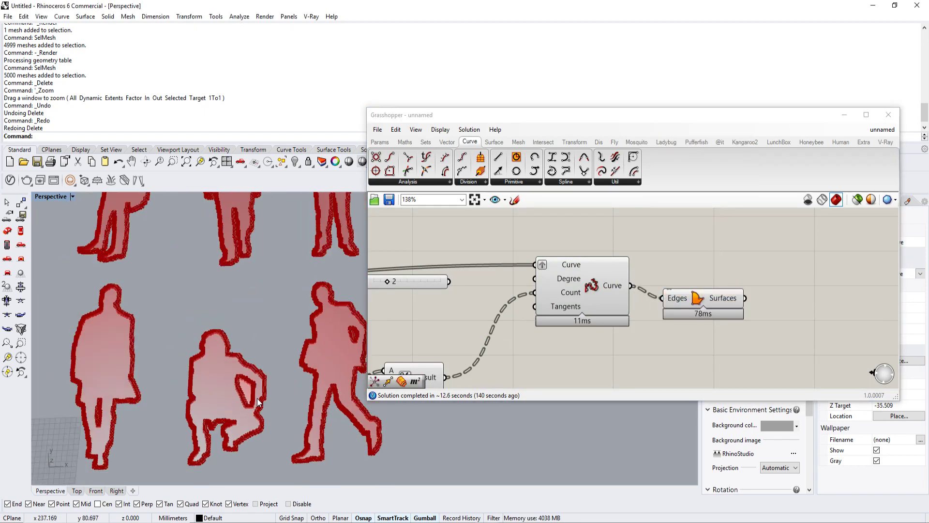
{"action": "scroll", "coordinate": [265, 360], "scroll_direction": "down", "scroll_amount": 5}
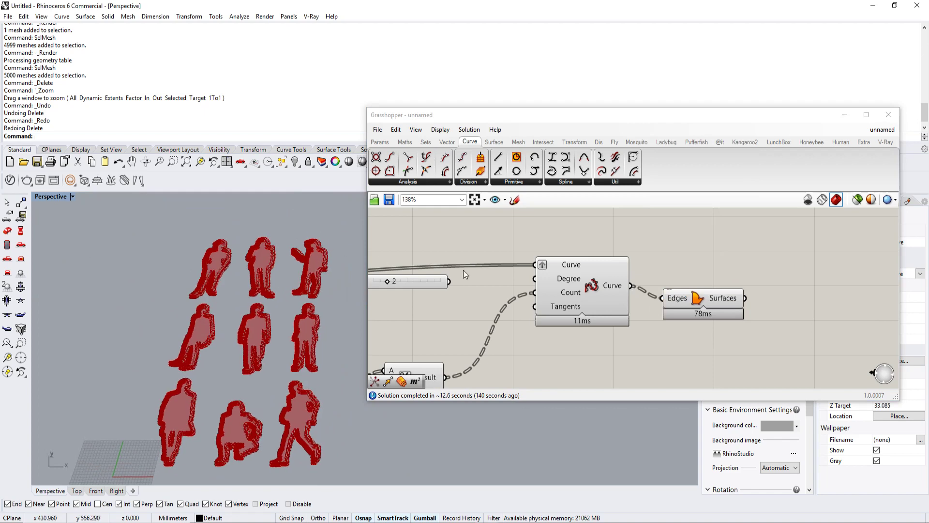
Step: Flatten Rebuild Curve's Curve output and check the opening inside the crouching figure's arm
{"action": "right_click", "coordinate": [611, 288]}
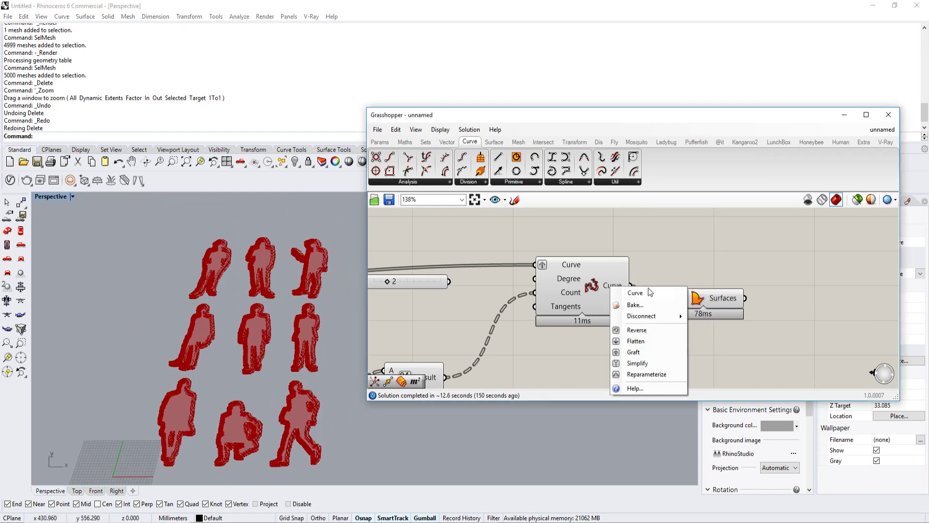
{"action": "left_click", "coordinate": [644, 340]}
{"action": "scroll", "coordinate": [289, 410], "scroll_direction": "up", "scroll_amount": 6}
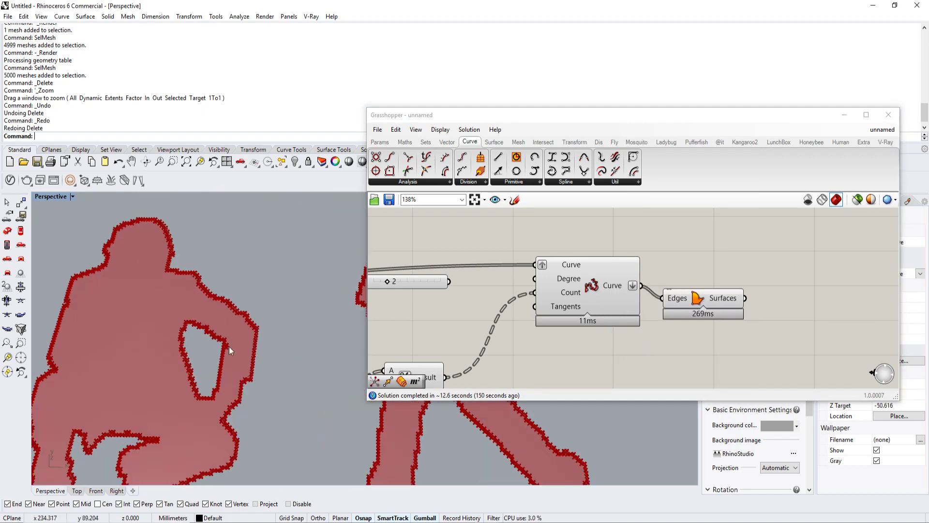
{"action": "scroll", "coordinate": [200, 364], "scroll_direction": "down", "scroll_amount": 3}
{"action": "scroll", "coordinate": [215, 361], "scroll_direction": "up", "scroll_amount": 5}
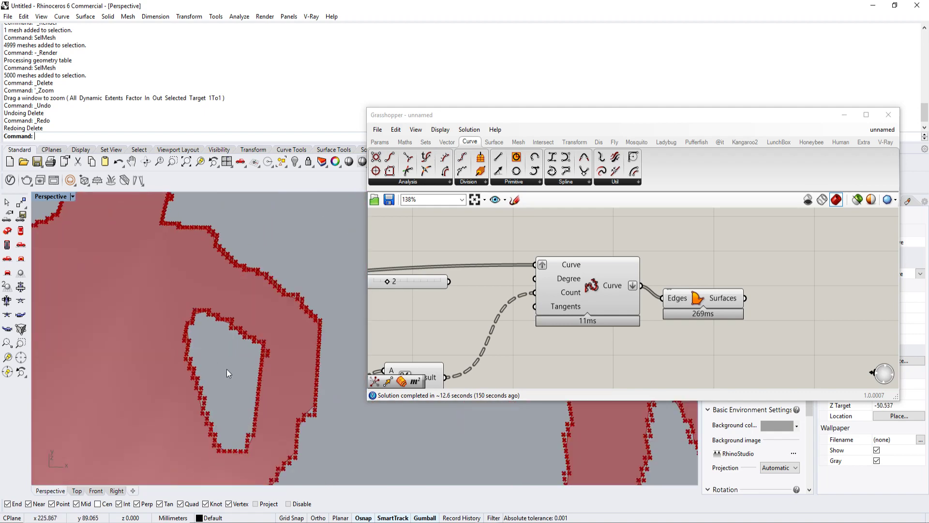
{"action": "scroll", "coordinate": [239, 309], "scroll_direction": "up", "scroll_amount": 3}
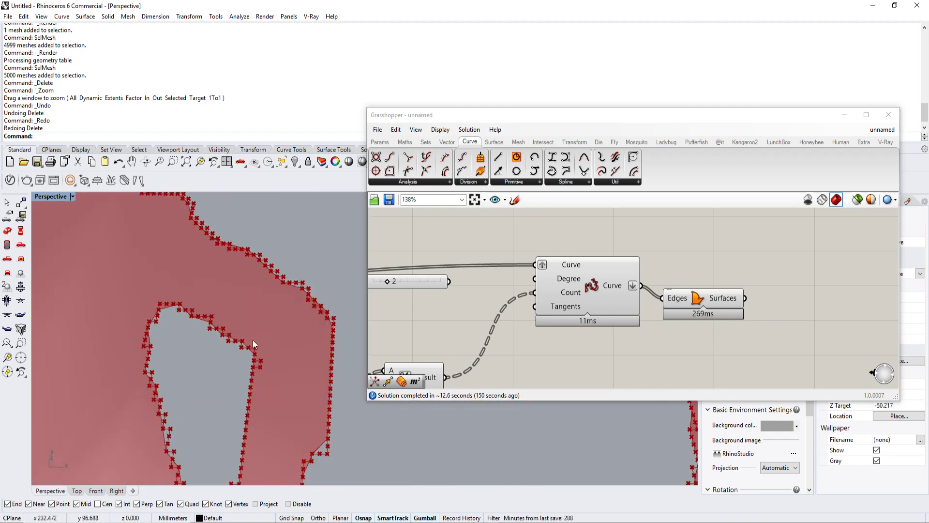
Step: Turn off flattening on Rebuild Curve's Curve output to compare the arm opening, then flatten the output again
{"action": "right_click", "coordinate": [619, 292]}
{"action": "left_click", "coordinate": [662, 341]}
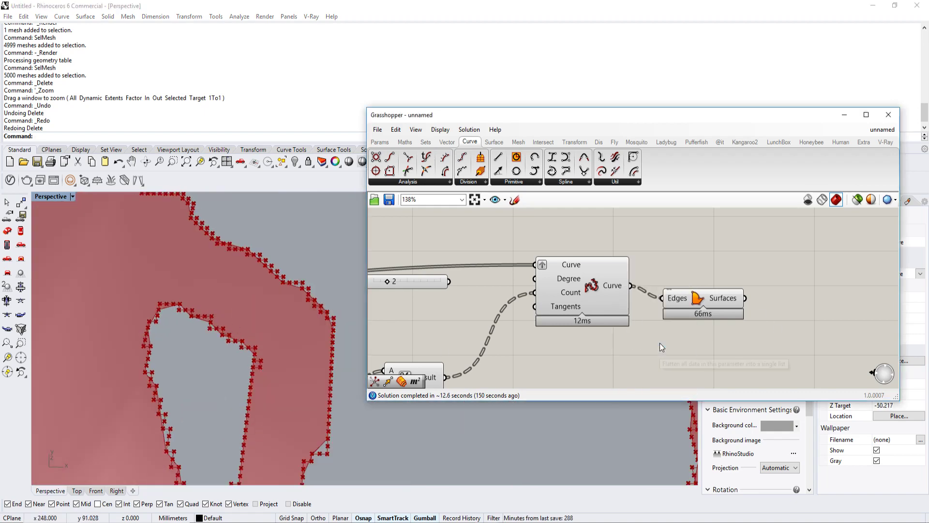
{"action": "right_click", "coordinate": [611, 285]}
{"action": "left_click", "coordinate": [634, 338]}
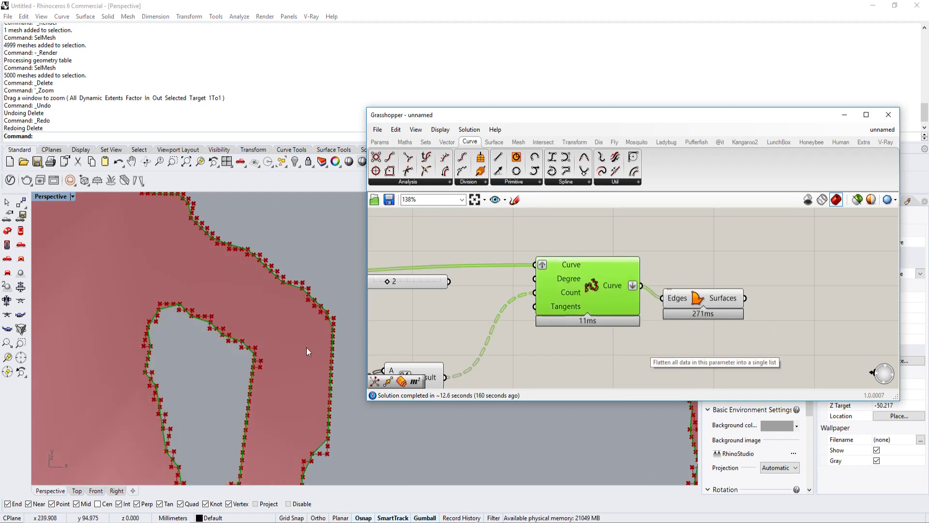
{"action": "scroll", "coordinate": [227, 348], "scroll_direction": "down", "scroll_amount": 2}
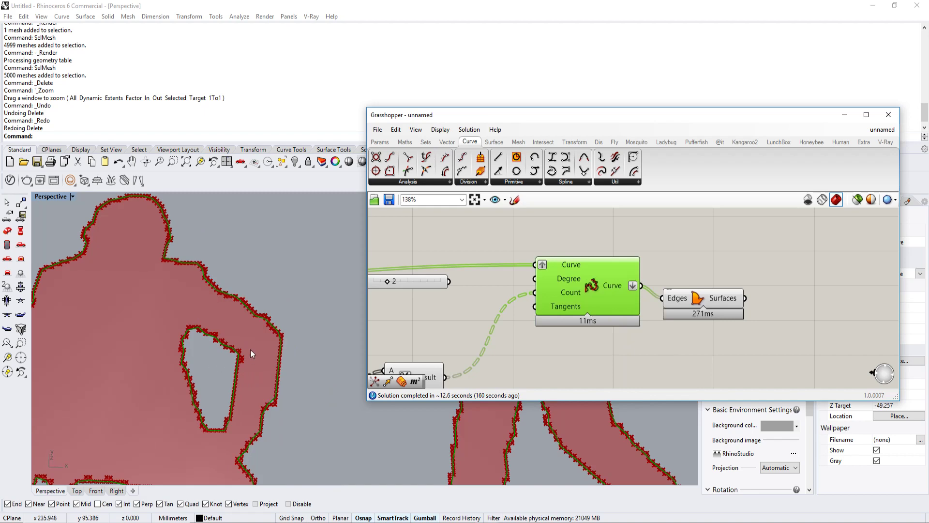
{"action": "scroll", "coordinate": [251, 349], "scroll_direction": "down", "scroll_amount": 5}
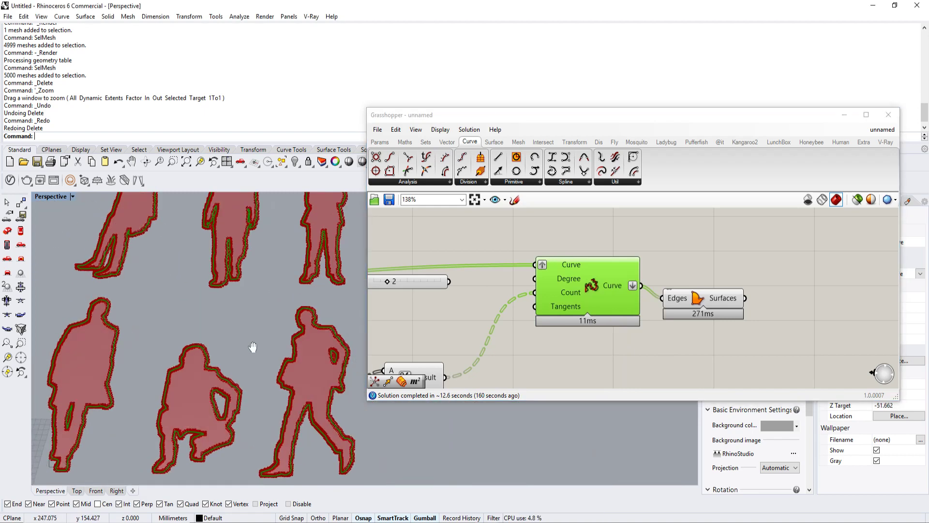
{"action": "scroll", "coordinate": [252, 344], "scroll_direction": "down", "scroll_amount": 3}
Step: Turn off the preview of the components from the rectangles through Rebuild Curve, leaving only the Boundary Surfaces silhouettes displayed
{"action": "scroll", "coordinate": [588, 268], "scroll_direction": "down", "scroll_amount": 5}
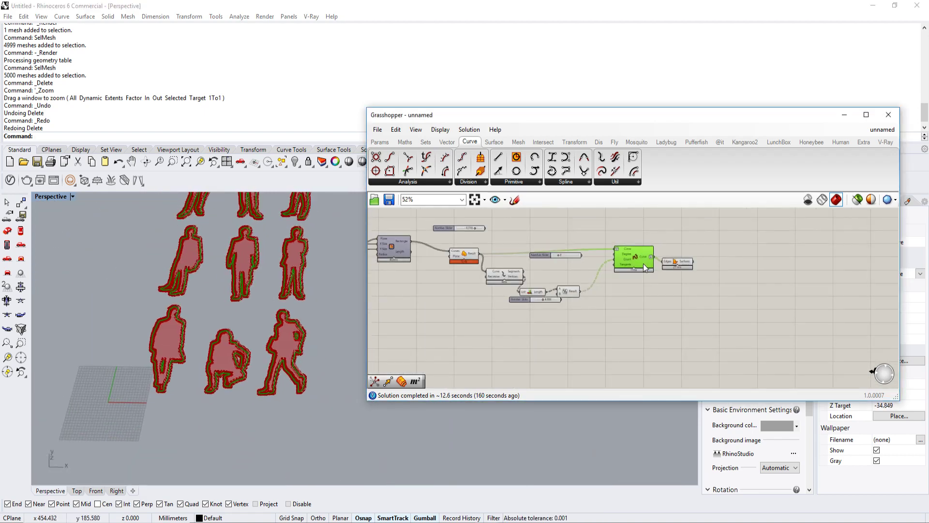
{"action": "right_click_drag", "start_coordinate": [624, 217], "coordinate": [664, 240]}
{"action": "left_click_drag", "start_coordinate": [664, 239], "coordinate": [436, 366]}
{"action": "middle_click", "coordinate": [504, 269]}
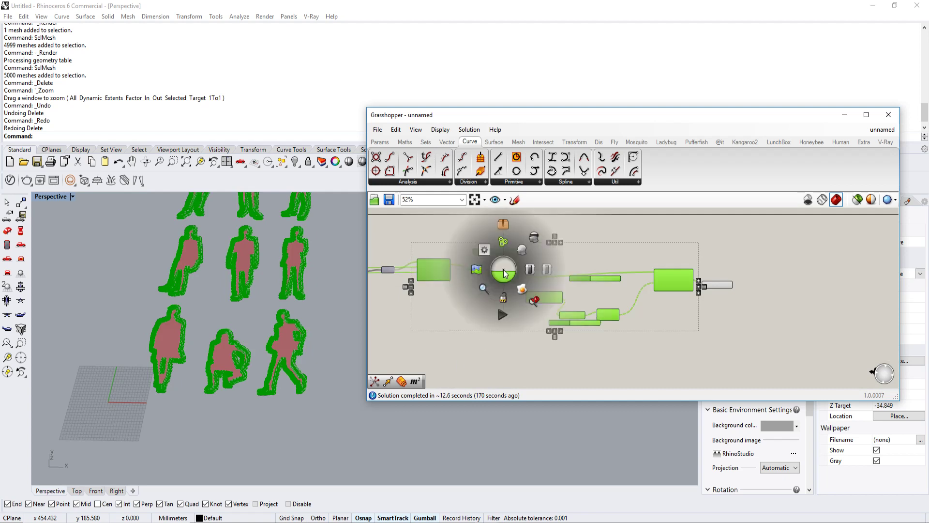
{"action": "left_click", "coordinate": [535, 238]}
{"action": "scroll", "coordinate": [254, 358], "scroll_direction": "up", "scroll_amount": 5}
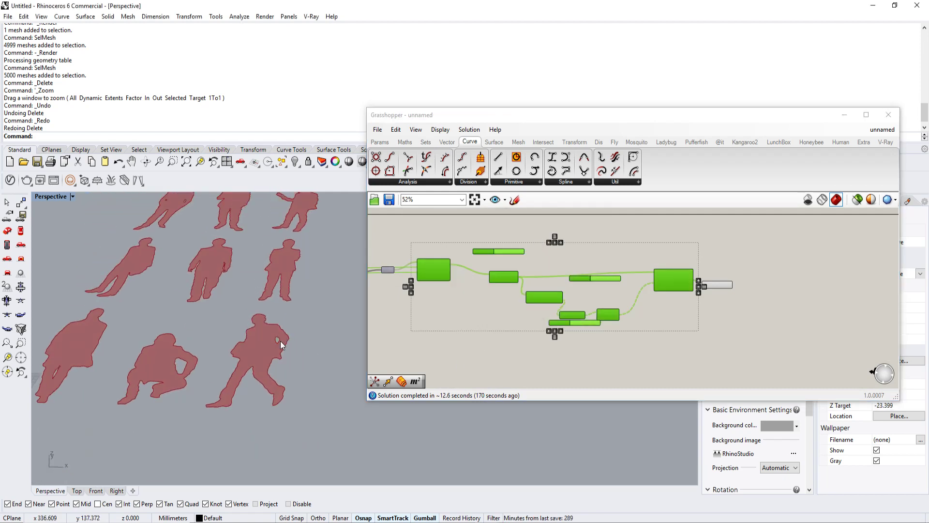
{"action": "right_click_drag", "start_coordinate": [272, 358], "coordinate": [291, 368]}
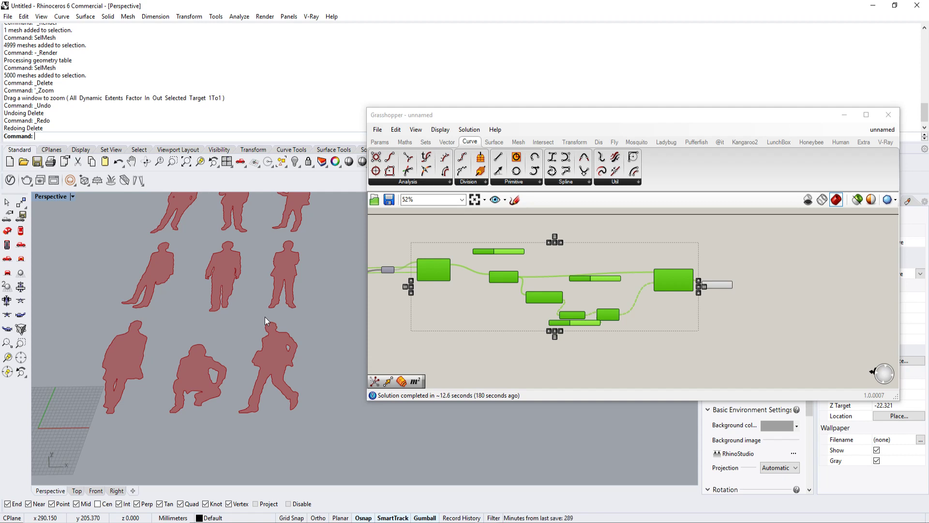
{"action": "right_click_drag", "start_coordinate": [344, 309], "coordinate": [275, 317]}
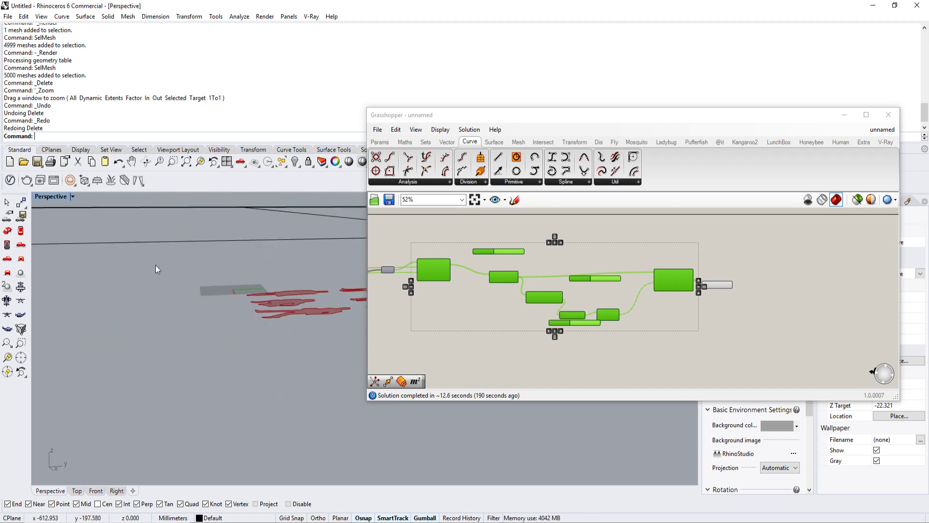
{"action": "right_click_drag", "start_coordinate": [155, 265], "coordinate": [196, 406]}
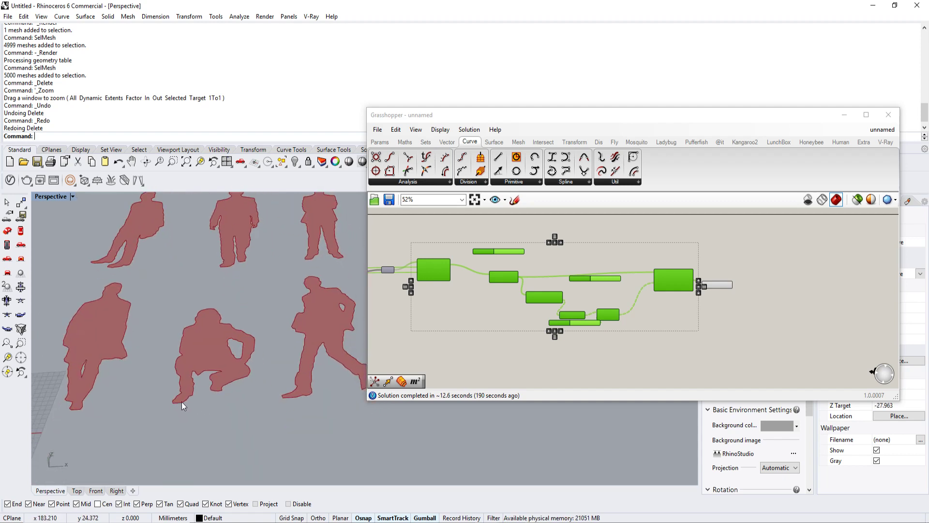
{"action": "right_click_drag", "start_coordinate": [182, 402], "coordinate": [172, 403]}
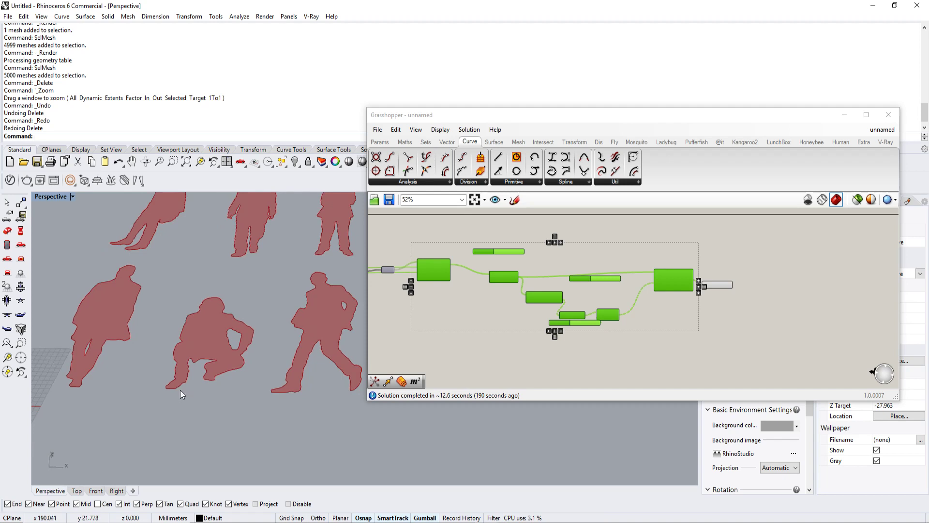
{"action": "right_click_drag", "start_coordinate": [202, 321], "coordinate": [214, 329]}
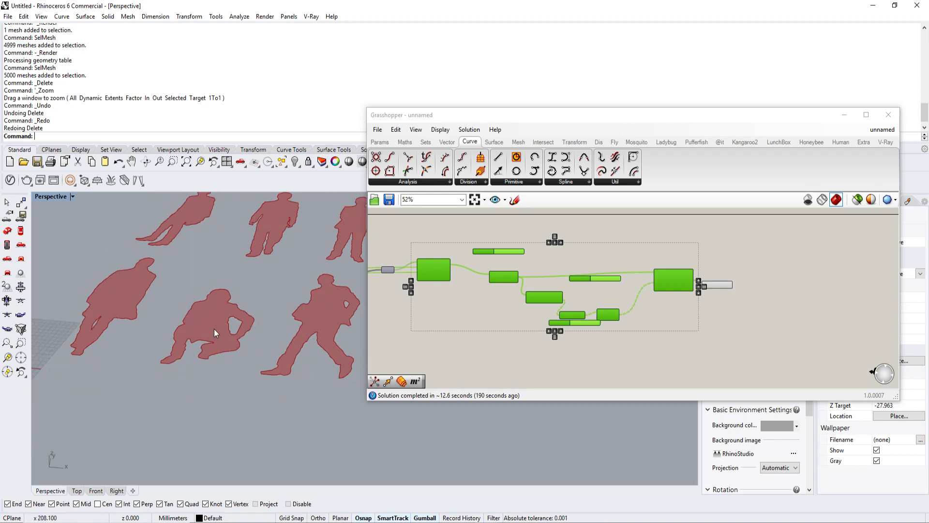
{"action": "right_click_drag", "start_coordinate": [114, 252], "coordinate": [256, 341]}
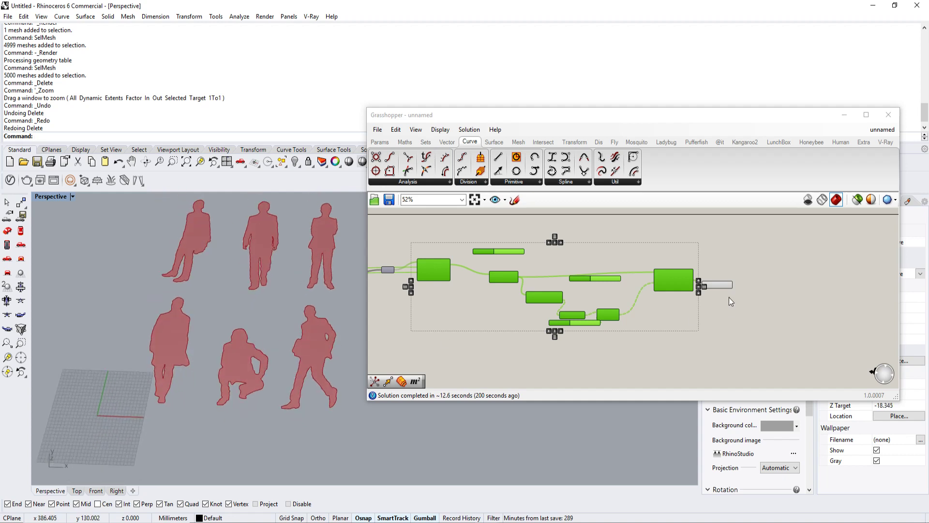
Step: Try to find the silhouettes' centres by wiring the Boundary Surfaces output into a new Polygon Center component's Polyline input
{"action": "left_click", "coordinate": [797, 300]}
{"action": "scroll", "coordinate": [725, 312], "scroll_direction": "up", "scroll_amount": 4}
{"action": "right_click_drag", "start_coordinate": [764, 296], "coordinate": [629, 304]}
{"action": "left_click", "coordinate": [635, 291]}
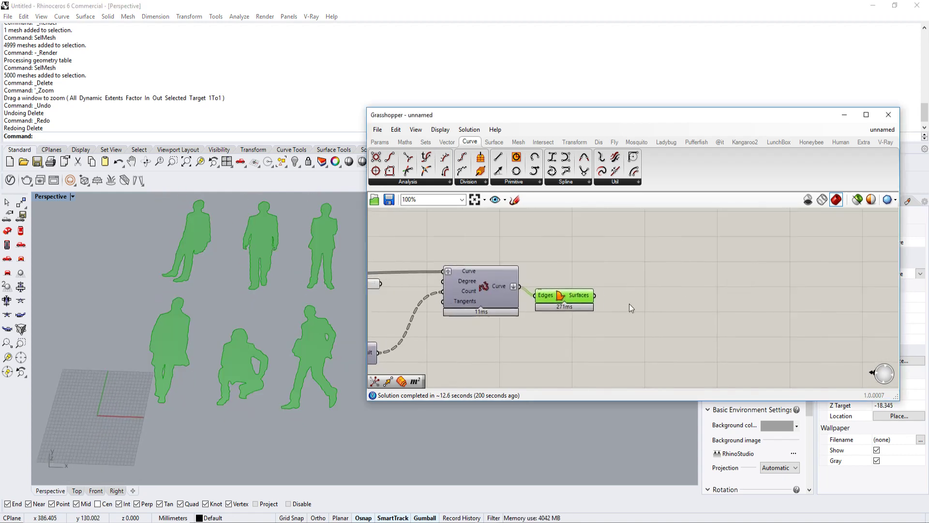
{"action": "left_click", "coordinate": [660, 307]}
{"action": "double_click", "coordinate": [660, 307]}
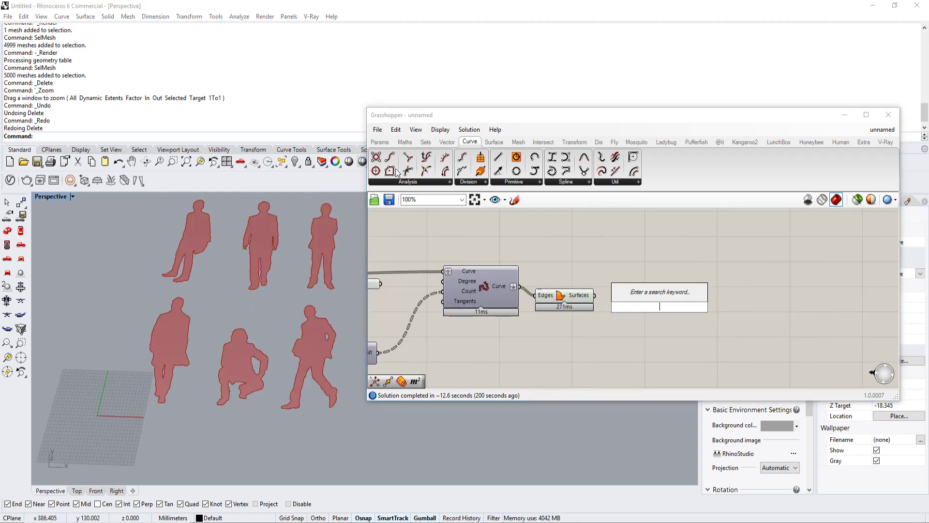
{"action": "left_click", "coordinate": [676, 265]}
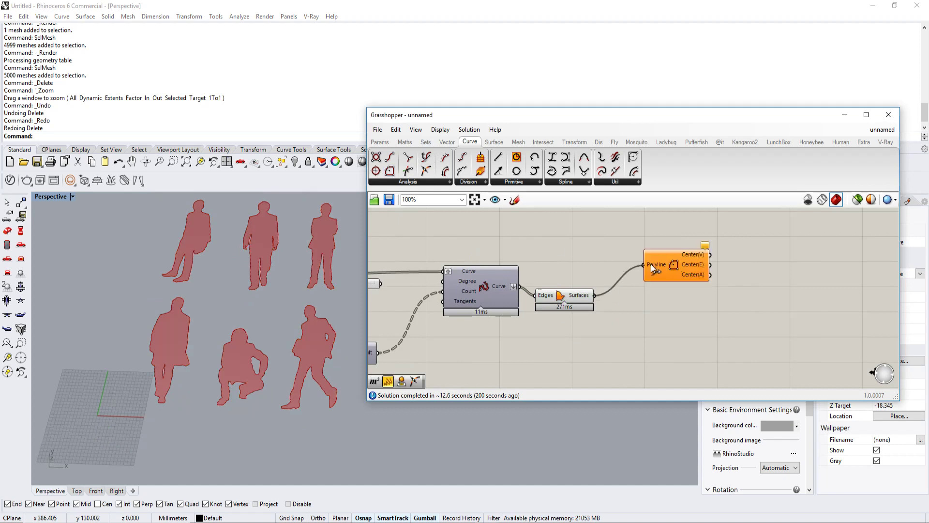
{"action": "left_click_drag", "start_coordinate": [651, 263], "coordinate": [653, 264]}
{"action": "left_click_drag", "start_coordinate": [675, 262], "coordinate": [684, 280]}
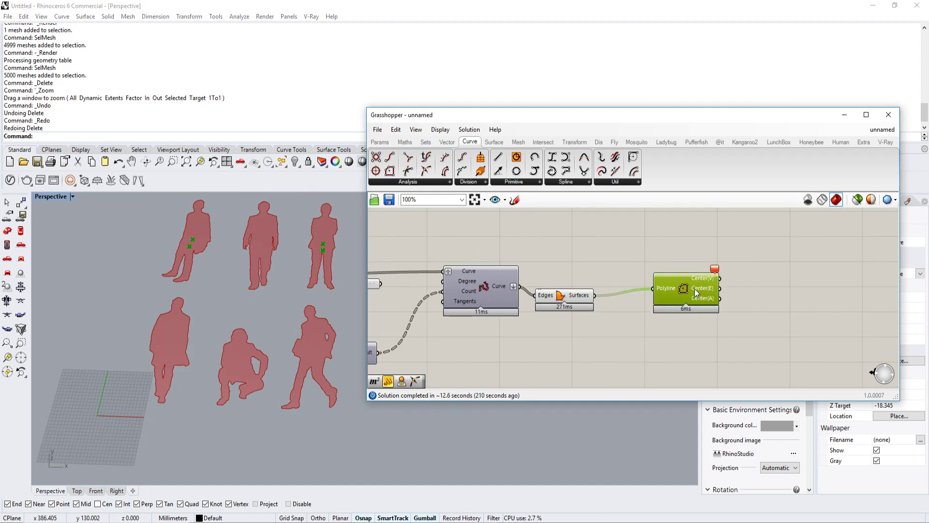
{"action": "right_click_drag", "start_coordinate": [273, 335], "coordinate": [267, 295]}
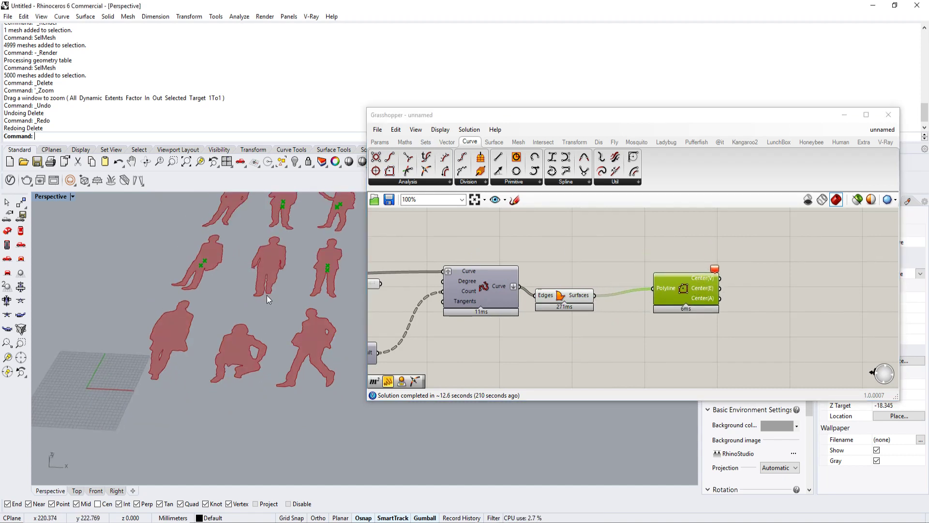
Step: Graft the Surfaces output of Boundary Surfaces and delete the Polygon Center component
{"action": "right_click", "coordinate": [592, 296]}
{"action": "left_click", "coordinate": [626, 364]}
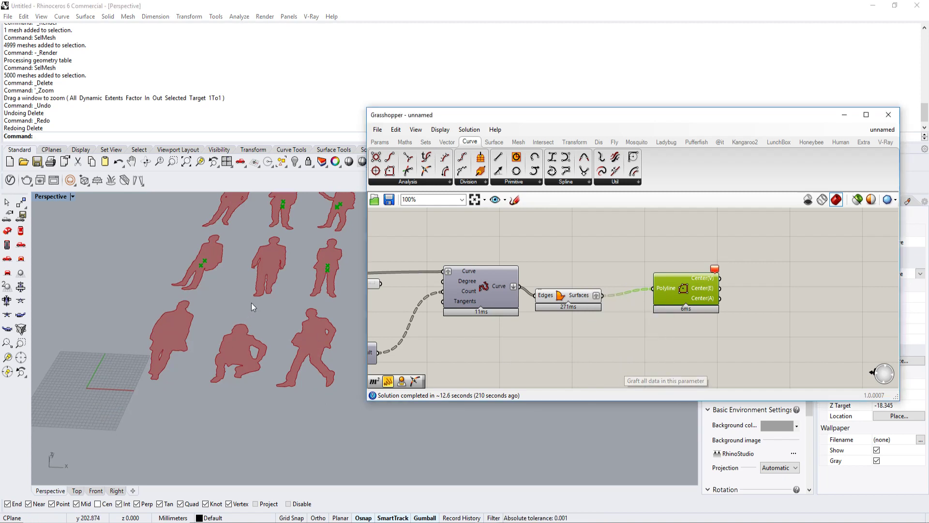
{"action": "key", "text": "Delete"}
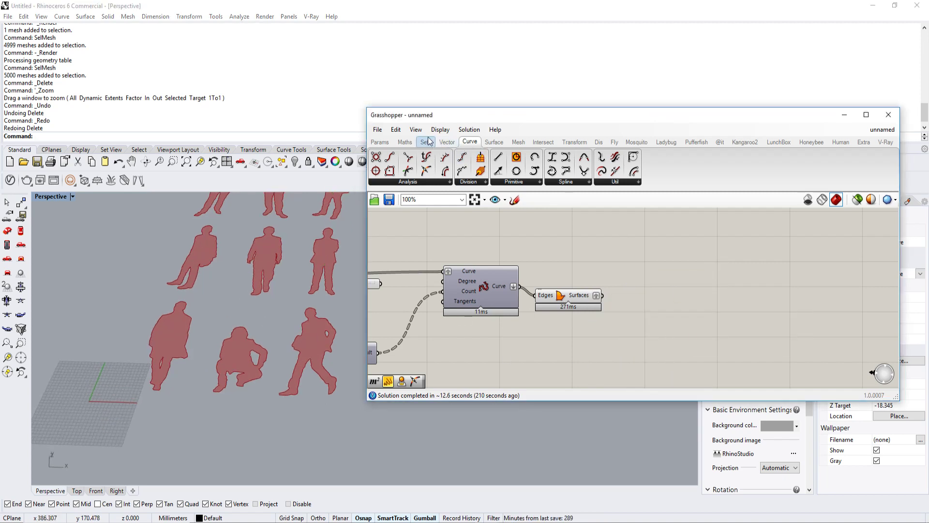
Step: Add an Area component beside Boundary Surfaces, wire the grafted Surfaces into its Geometry input and check the centroids on the silhouettes
{"action": "left_click", "coordinate": [447, 142]}
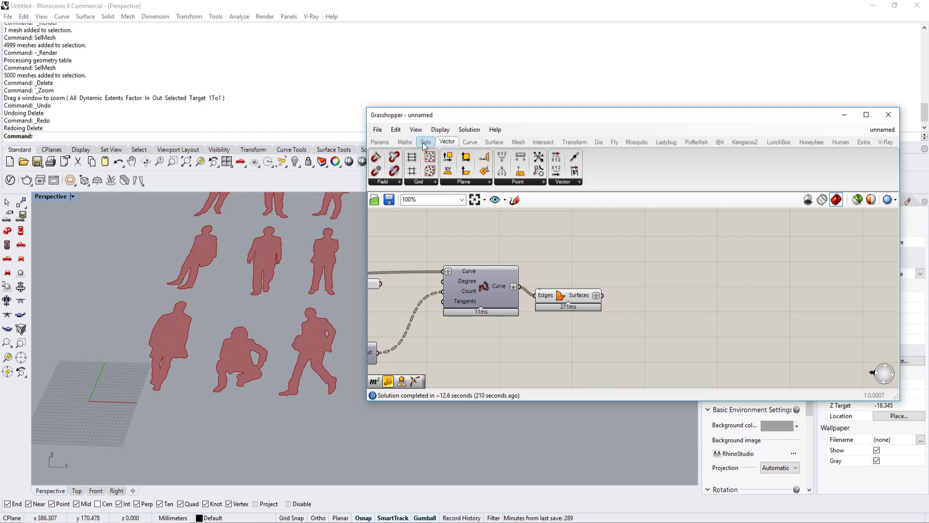
{"action": "left_click", "coordinate": [425, 142]}
{"action": "double_click", "coordinate": [638, 277]}
{"action": "type", "text": "area"}
{"action": "left_click", "coordinate": [631, 265]}
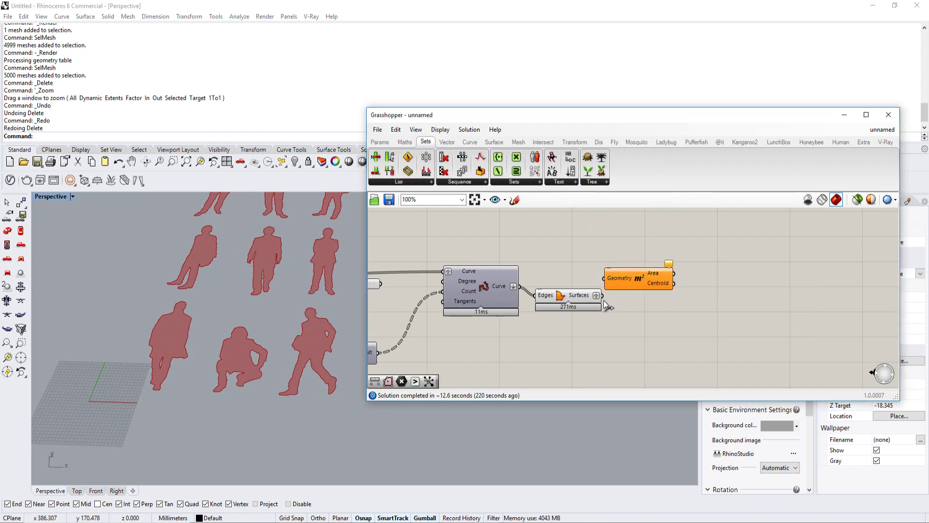
{"action": "left_click_drag", "start_coordinate": [605, 281], "coordinate": [606, 280]}
{"action": "left_click_drag", "start_coordinate": [638, 279], "coordinate": [658, 287]}
{"action": "right_click_drag", "start_coordinate": [249, 347], "coordinate": [209, 351], "text": "shift"}
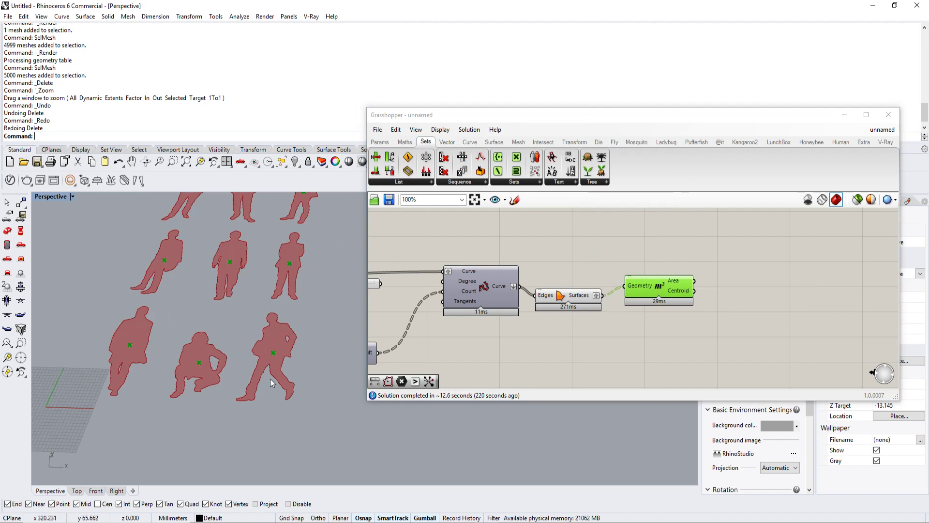
{"action": "scroll", "coordinate": [212, 387], "scroll_direction": "down", "scroll_amount": 3}
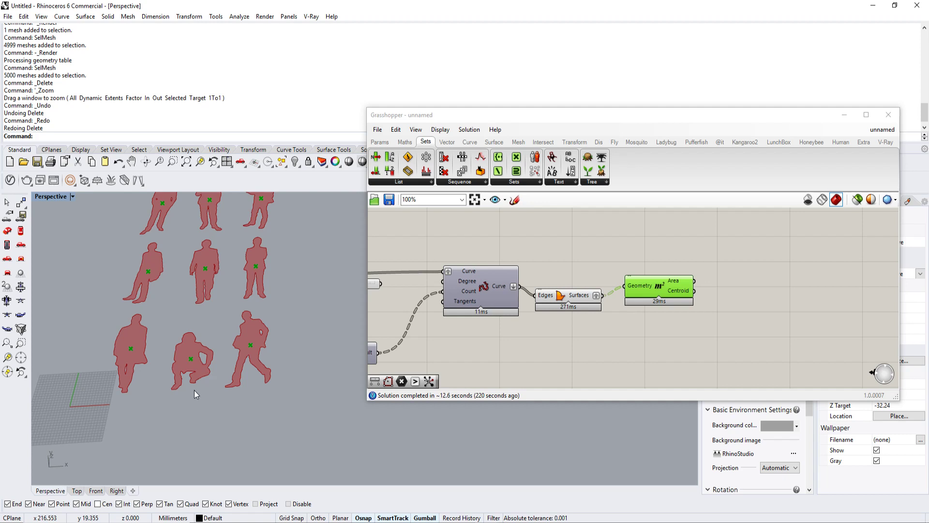
{"action": "scroll", "coordinate": [237, 397], "scroll_direction": "up", "scroll_amount": 3}
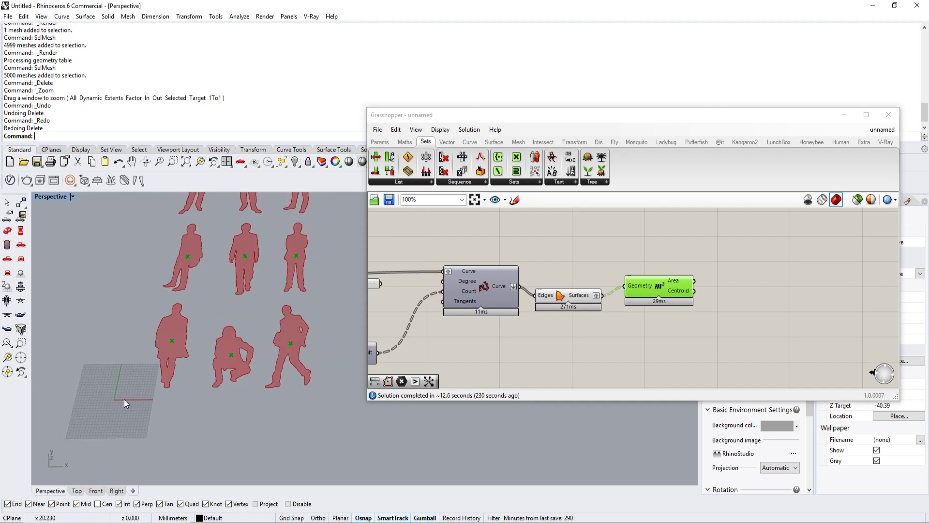
{"action": "scroll", "coordinate": [338, 402], "scroll_direction": "down", "scroll_amount": 3}
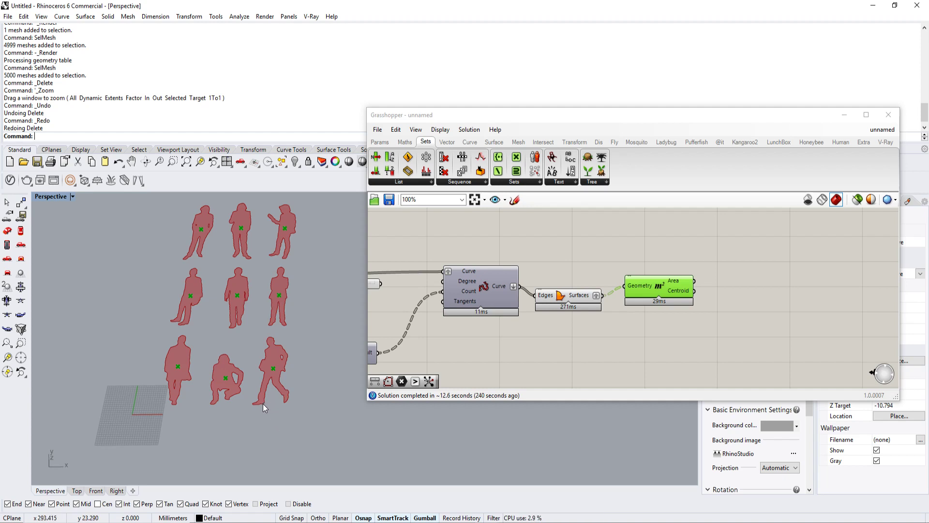
Step: Review the upstream part of the definition around the bitmap resolution outputs, the Series components and the point grid
{"action": "right_click_drag", "start_coordinate": [669, 285], "coordinate": [602, 286]}
{"action": "double_click", "coordinate": [662, 339]}
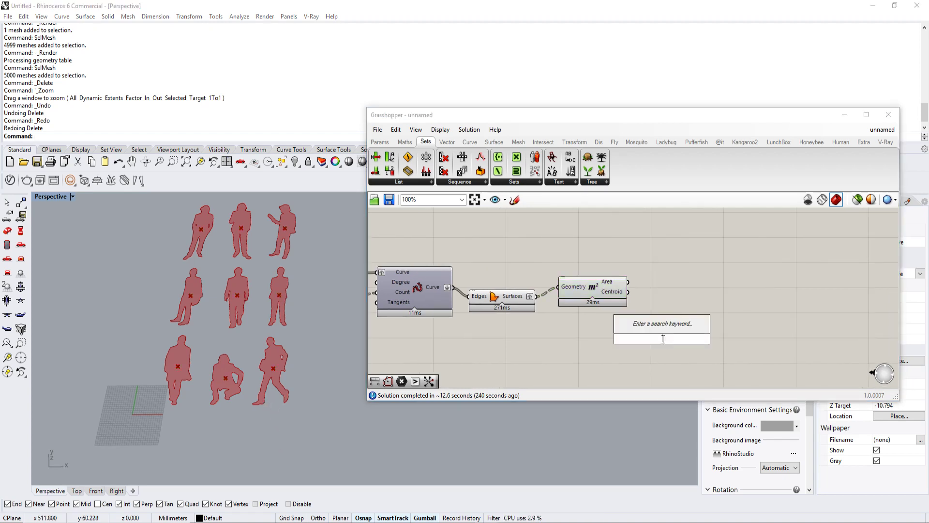
{"action": "key", "text": "Escape"}
{"action": "scroll", "coordinate": [662, 339], "scroll_direction": "down", "scroll_amount": 4}
{"action": "right_click_drag", "start_coordinate": [427, 339], "coordinate": [674, 307]}
{"action": "scroll", "coordinate": [675, 307], "scroll_direction": "down", "scroll_amount": 2}
{"action": "right_click_drag", "start_coordinate": [517, 295], "coordinate": [659, 293]}
{"action": "scroll", "coordinate": [456, 290], "scroll_direction": "up", "scroll_amount": 6}
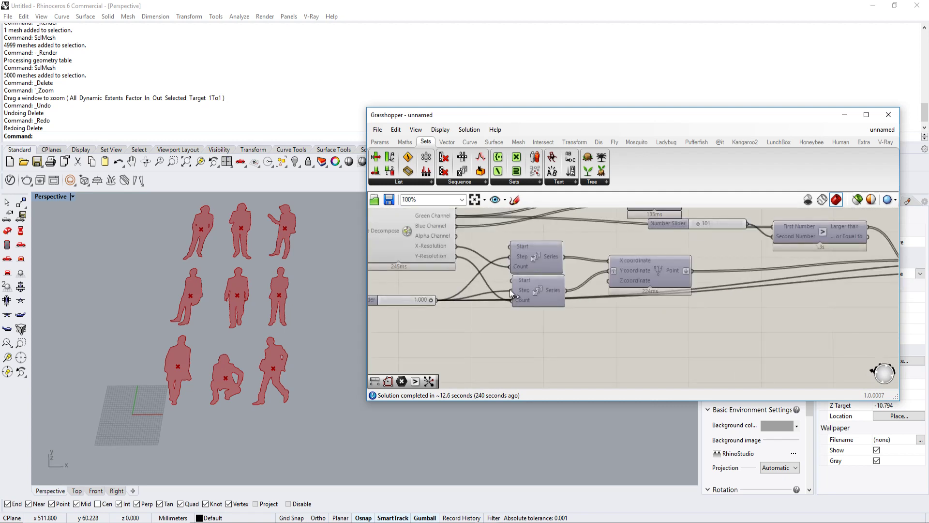
{"action": "scroll", "coordinate": [627, 283], "scroll_direction": "down", "scroll_amount": 7}
{"action": "right_click_drag", "start_coordinate": [740, 286], "coordinate": [636, 289]}
{"action": "right_click_drag", "start_coordinate": [886, 289], "coordinate": [606, 296]}
{"action": "scroll", "coordinate": [612, 303], "scroll_direction": "up", "scroll_amount": 3}
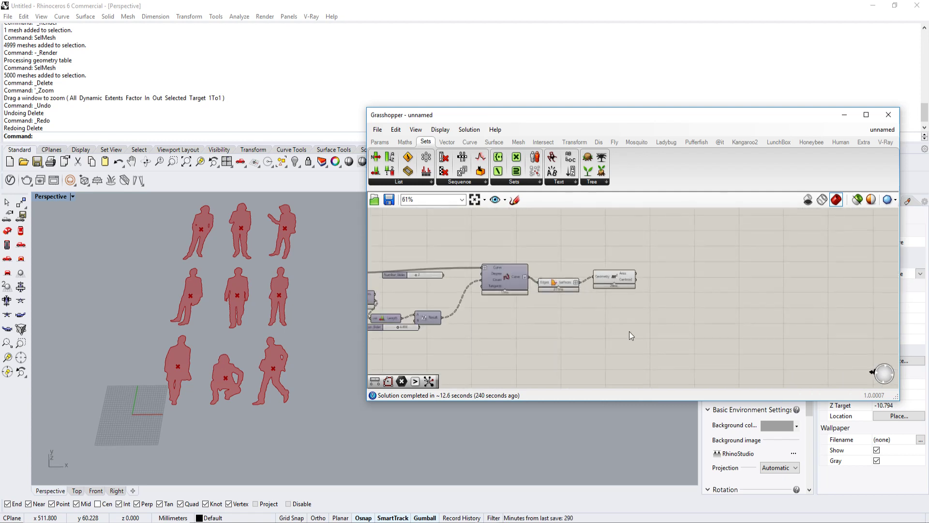
Step: Add a Line SDL component and a Construct Point component below the Boundary Surfaces and Area components
{"action": "double_click", "coordinate": [629, 331]}
{"action": "type", "text": "sdl"}
{"action": "key", "text": "Return"}
{"action": "scroll", "coordinate": [546, 329], "scroll_direction": "up", "scroll_amount": 4}
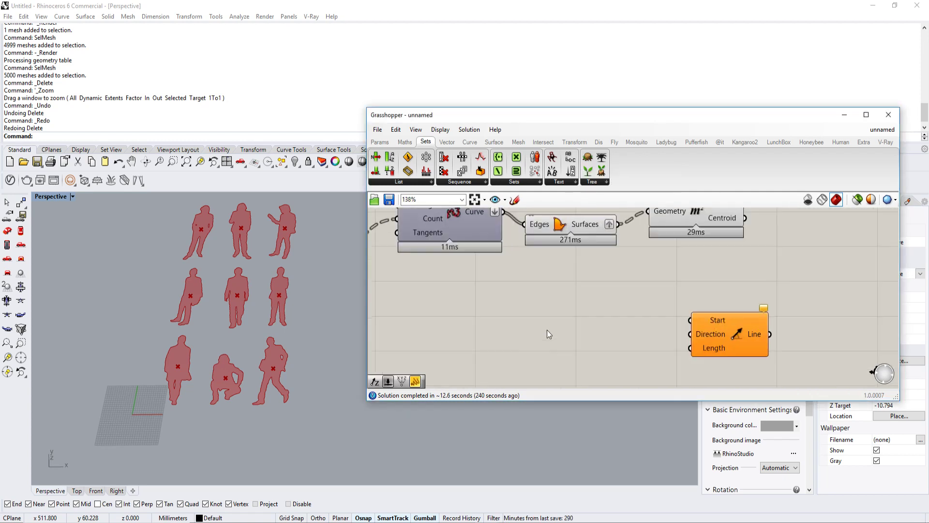
{"action": "double_click", "coordinate": [510, 315]}
{"action": "type", "text": "construct"}
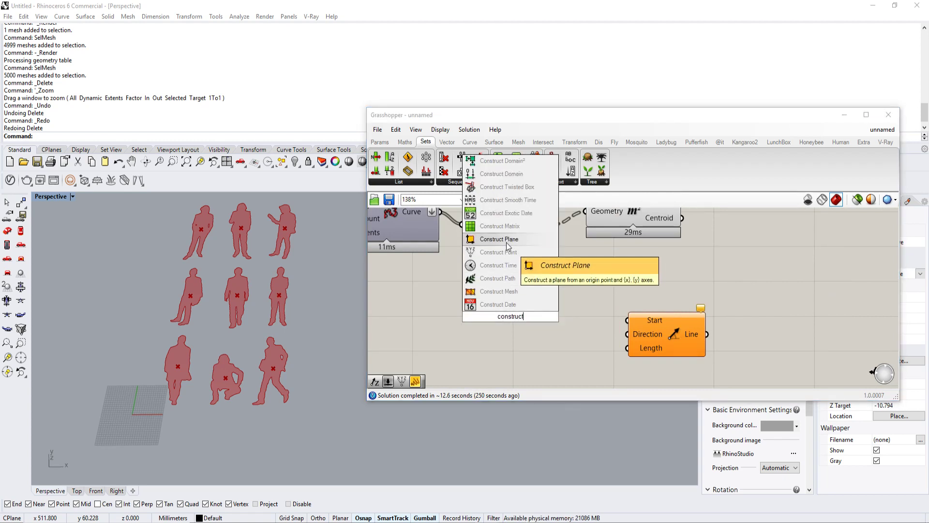
{"action": "left_click", "coordinate": [506, 253]}
{"action": "left_click", "coordinate": [494, 310]}
{"action": "scroll", "coordinate": [532, 304], "scroll_direction": "down", "scroll_amount": 2}
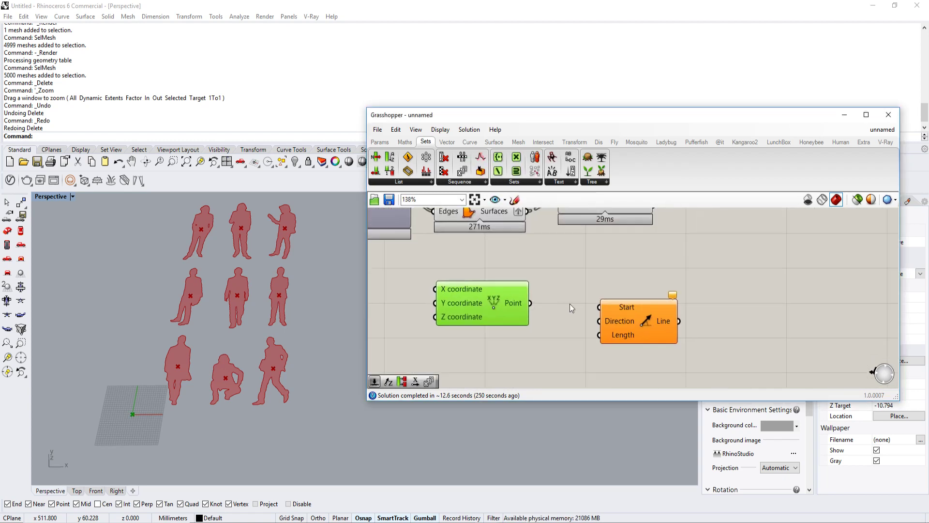
Step: Wire the bitmap's Y-Resolution into Line SDL's Length input and remove the wire between Construct Point and Direction
{"action": "left_click", "coordinate": [663, 312]}
{"action": "scroll", "coordinate": [677, 317], "scroll_direction": "down", "scroll_amount": 10}
{"action": "left_click_drag", "start_coordinate": [646, 318], "coordinate": [722, 313]}
{"action": "scroll", "coordinate": [483, 303], "scroll_direction": "up", "scroll_amount": 12}
{"action": "scroll", "coordinate": [671, 301], "scroll_direction": "down", "scroll_amount": 4}
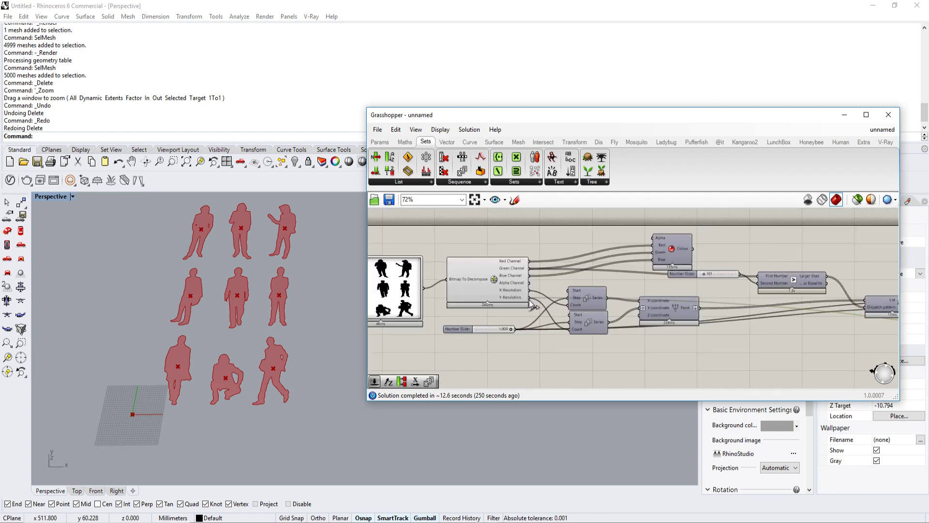
{"action": "scroll", "coordinate": [529, 300], "scroll_direction": "down", "scroll_amount": 6}
{"action": "right_click_drag", "start_coordinate": [807, 301], "coordinate": [616, 285]}
{"action": "scroll", "coordinate": [672, 295], "scroll_direction": "up", "scroll_amount": 10}
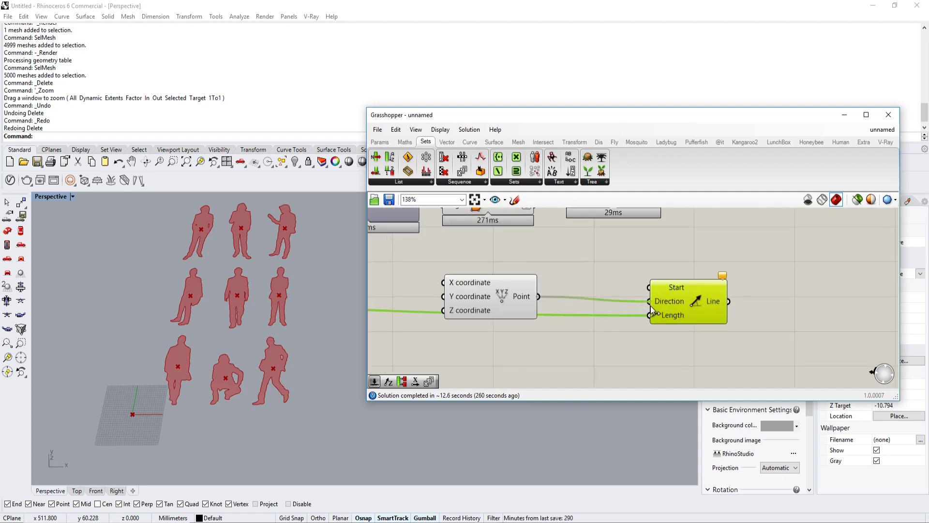
{"action": "left_click_drag", "start_coordinate": [651, 305], "coordinate": [557, 356], "text": "ctrl"}
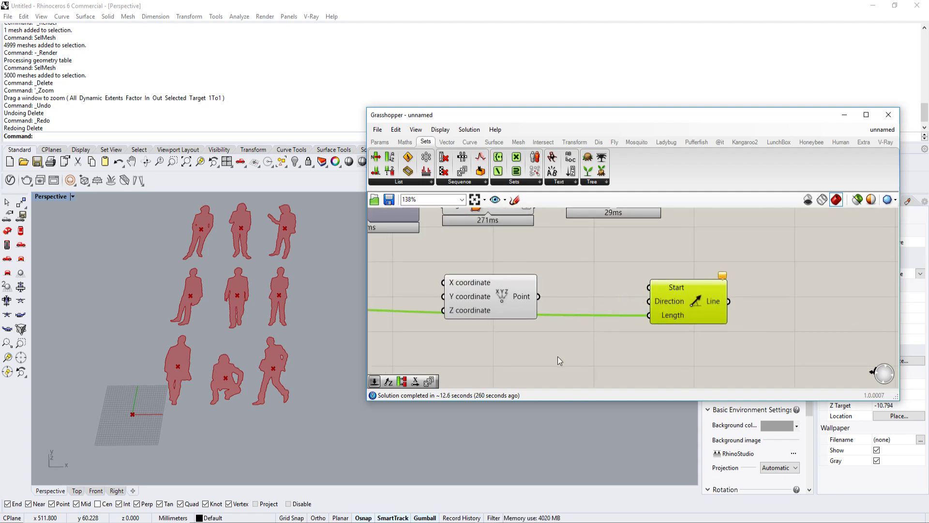
Step: Add a Unit X vector, wire it into Line SDL's Direction, and wire Construct Point's Point output into Start
{"action": "double_click", "coordinate": [557, 356]}
{"action": "type", "text": "x"}
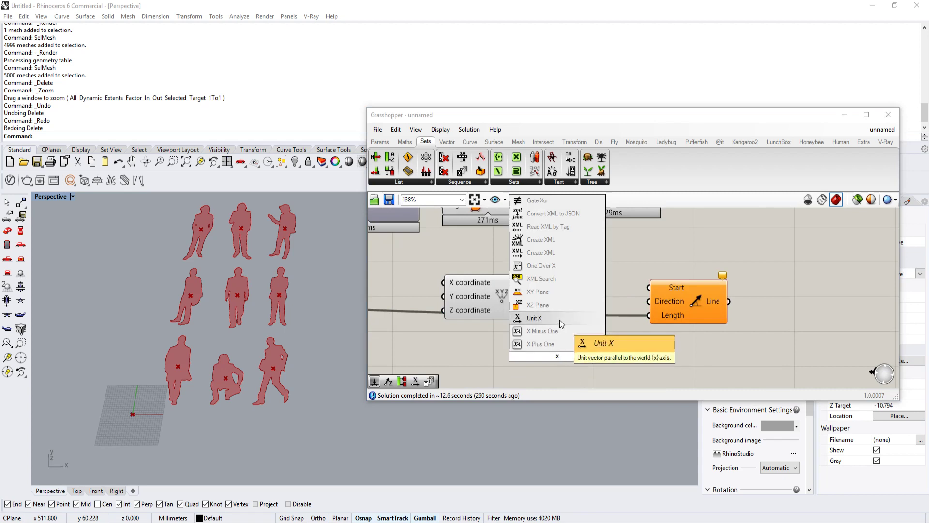
{"action": "left_click", "coordinate": [534, 318]}
{"action": "left_click_drag", "start_coordinate": [603, 356], "coordinate": [649, 301]}
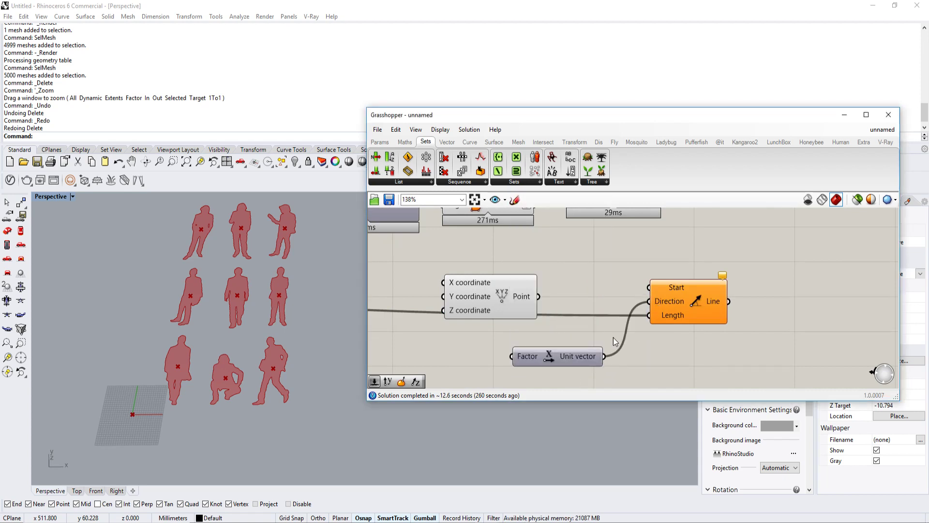
{"action": "left_click_drag", "start_coordinate": [539, 296], "coordinate": [650, 287]}
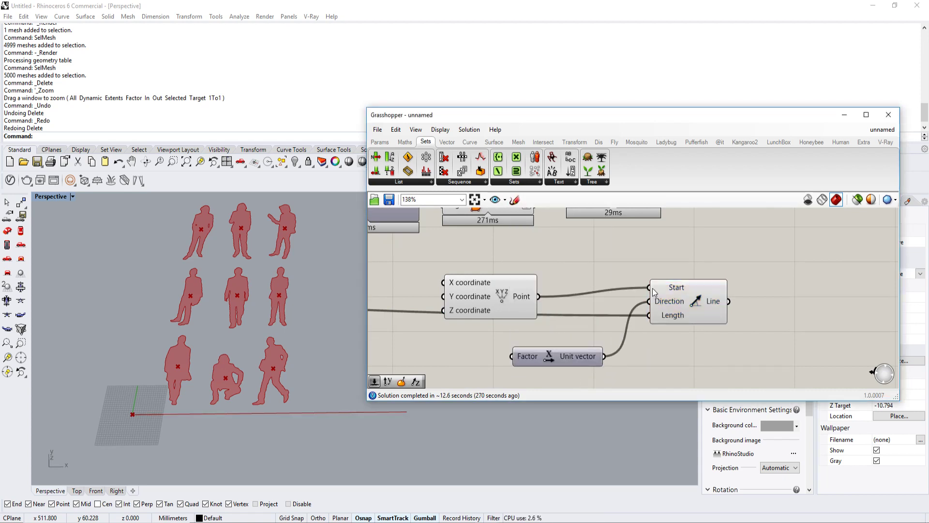
Step: Wire the bitmap's X-Resolution output into Line SDL's Length input in place of Y-Resolution
{"action": "scroll", "coordinate": [725, 322], "scroll_direction": "down", "scroll_amount": 4}
{"action": "scroll", "coordinate": [392, 289], "scroll_direction": "up", "scroll_amount": 3}
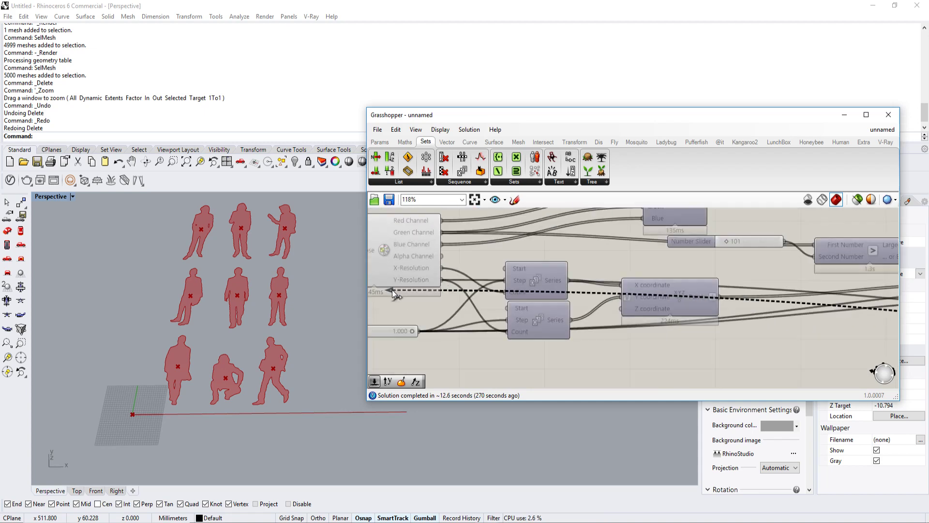
{"action": "left_click_drag", "start_coordinate": [448, 280], "coordinate": [442, 269]}
{"action": "scroll", "coordinate": [580, 292], "scroll_direction": "down", "scroll_amount": 6}
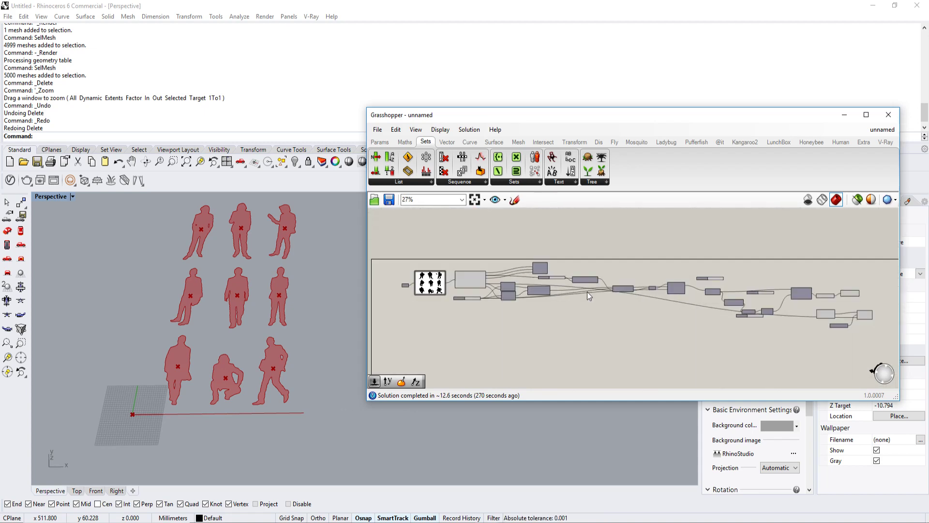
{"action": "scroll", "coordinate": [720, 288], "scroll_direction": "up", "scroll_amount": 4}
{"action": "right_click_drag", "start_coordinate": [720, 289], "coordinate": [517, 271]}
{"action": "scroll", "coordinate": [620, 271], "scroll_direction": "up", "scroll_amount": 4}
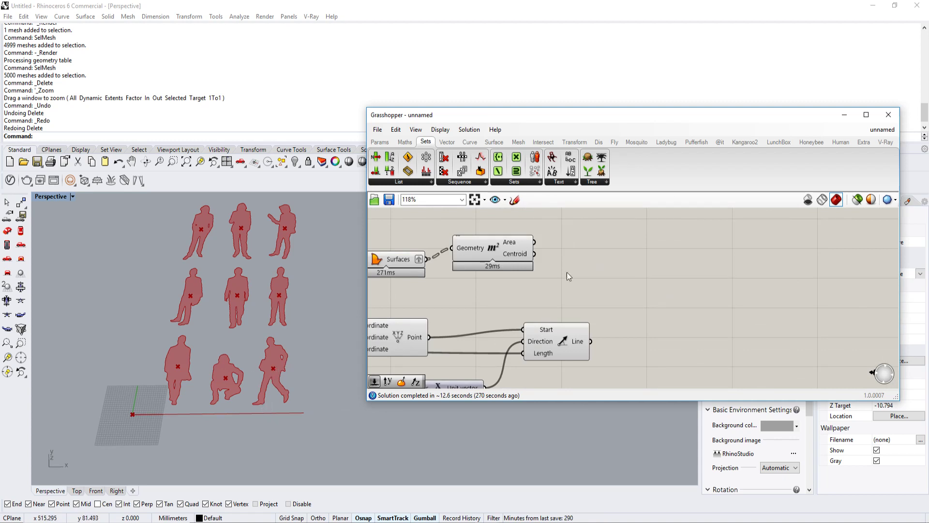
{"action": "scroll", "coordinate": [576, 264], "scroll_direction": "up", "scroll_amount": 2}
{"action": "scroll", "coordinate": [556, 260], "scroll_direction": "down", "scroll_amount": 1}
{"action": "scroll", "coordinate": [622, 284], "scroll_direction": "down", "scroll_amount": 1}
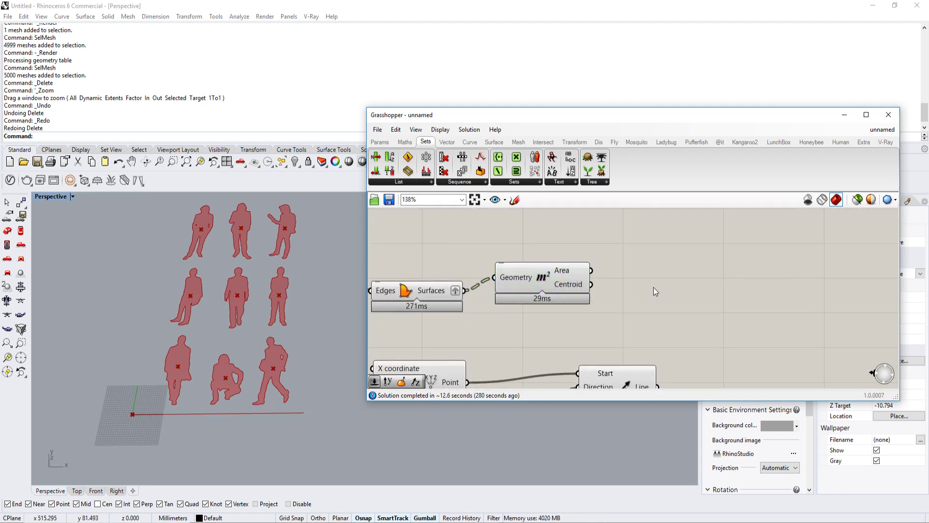
{"action": "left_click", "coordinate": [470, 141]}
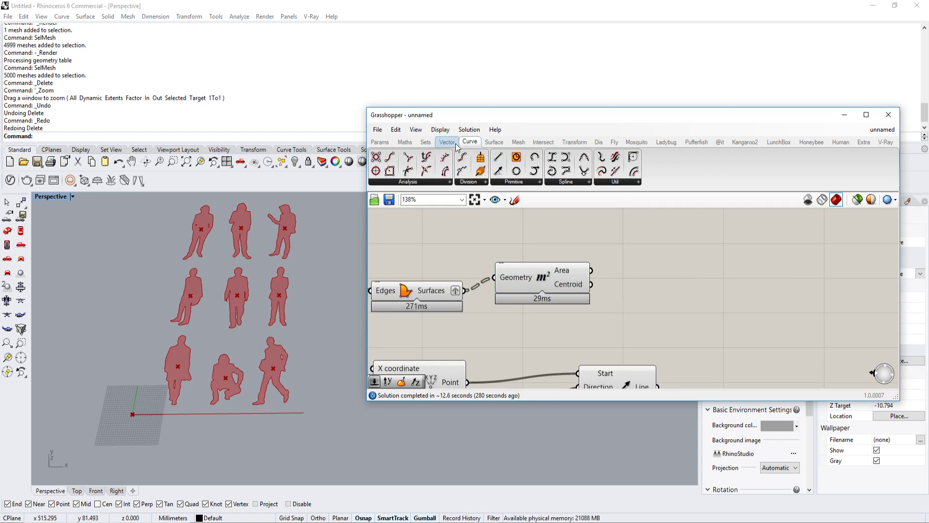
{"action": "left_click", "coordinate": [613, 181]}
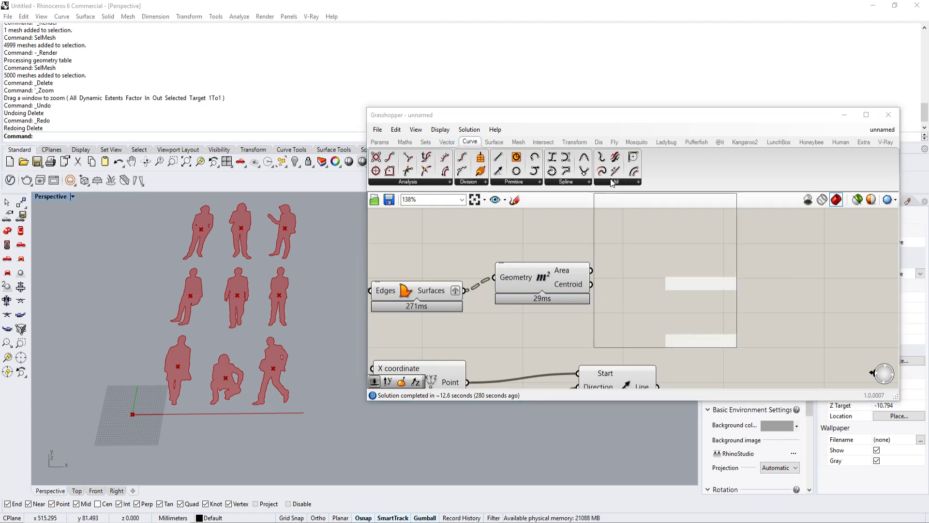
{"action": "double_click", "coordinate": [647, 246]}
{"action": "type", "text": "close"}
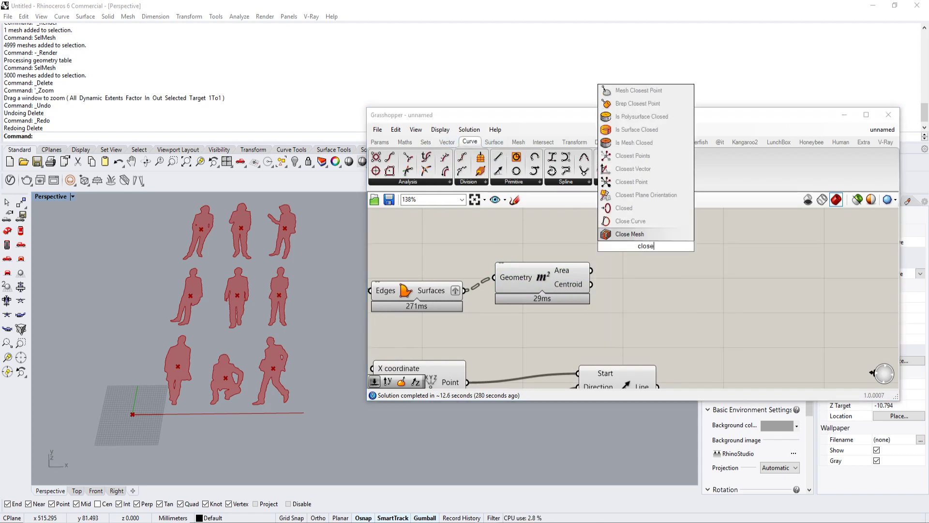
{"action": "key", "text": "Escape"}
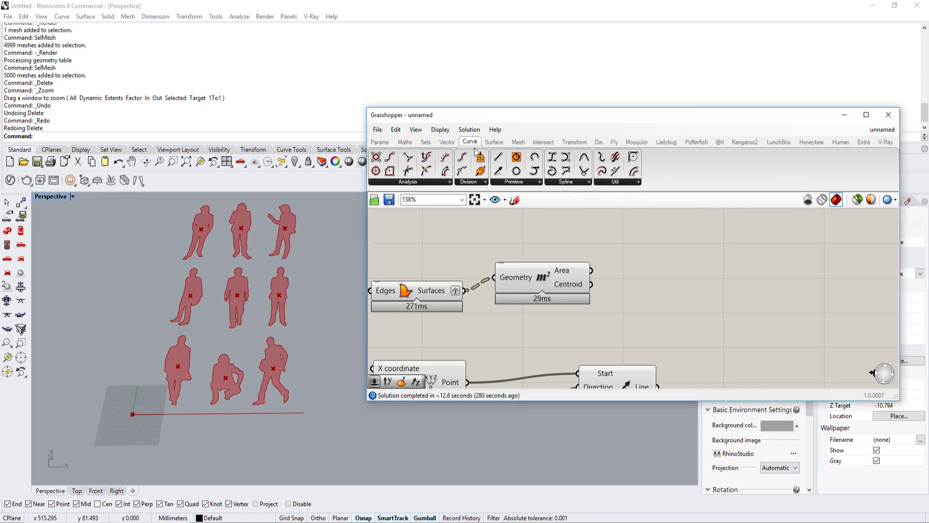
Step: Open the distributing people2 definition and examine how its outlines, centroids, closest points, baseline and rotation components are wired together
{"action": "left_click", "coordinate": [882, 129]}
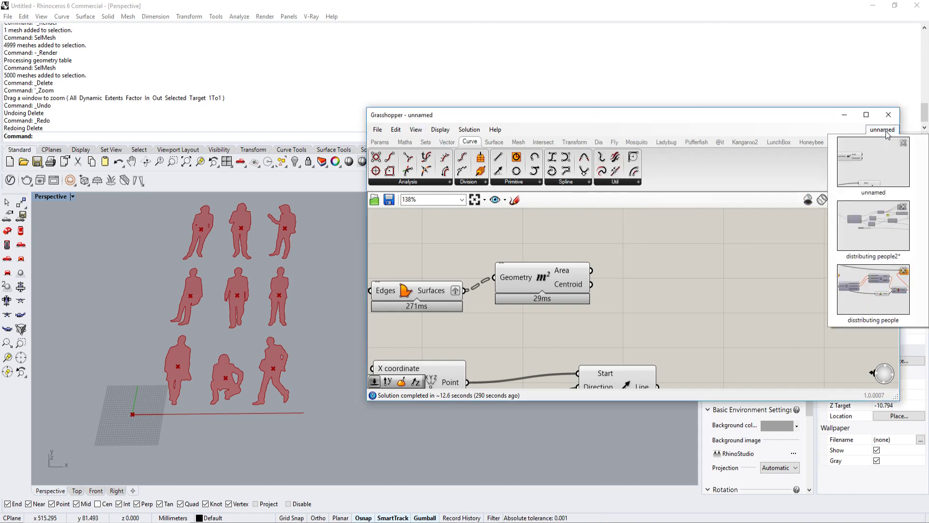
{"action": "left_click", "coordinate": [879, 234]}
{"action": "scroll", "coordinate": [778, 289], "scroll_direction": "down", "scroll_amount": 3}
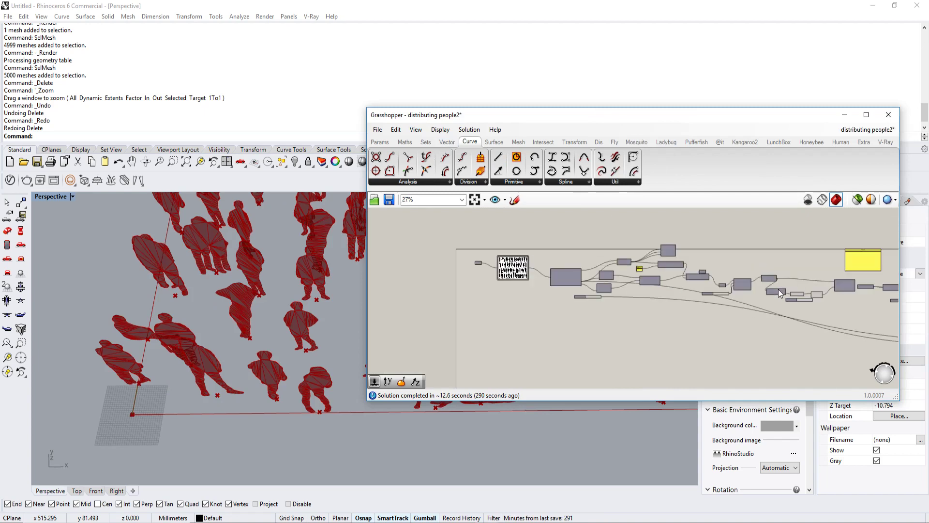
{"action": "right_click_drag", "start_coordinate": [778, 289], "coordinate": [610, 290]}
{"action": "scroll", "coordinate": [784, 298], "scroll_direction": "up", "scroll_amount": 5}
{"action": "right_click_drag", "start_coordinate": [862, 334], "coordinate": [653, 280]}
{"action": "right_click_drag", "start_coordinate": [756, 312], "coordinate": [676, 293]}
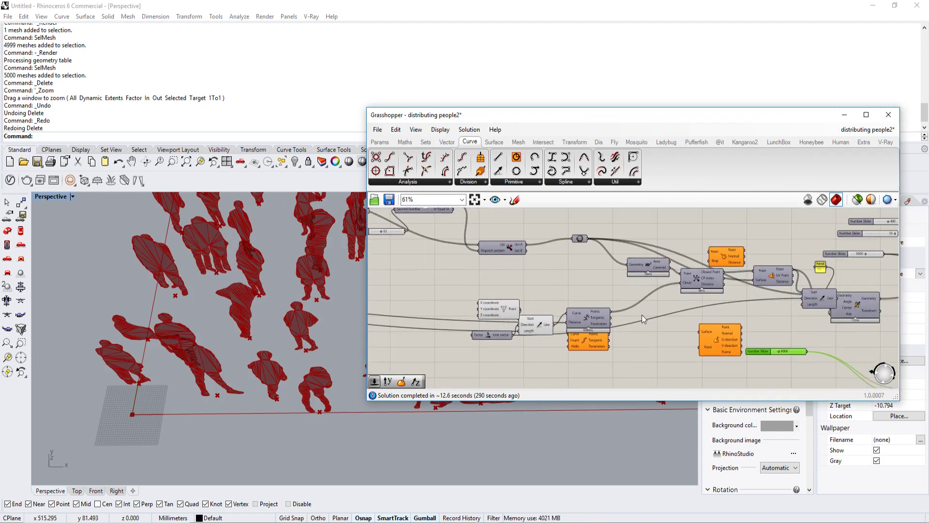
{"action": "scroll", "coordinate": [624, 318], "scroll_direction": "up", "scroll_amount": 3}
{"action": "scroll", "coordinate": [682, 314], "scroll_direction": "down", "scroll_amount": 2}
{"action": "right_click_drag", "start_coordinate": [803, 295], "coordinate": [608, 276]}
{"action": "scroll", "coordinate": [655, 280], "scroll_direction": "up", "scroll_amount": 1}
{"action": "right_click_drag", "start_coordinate": [666, 283], "coordinate": [587, 274]}
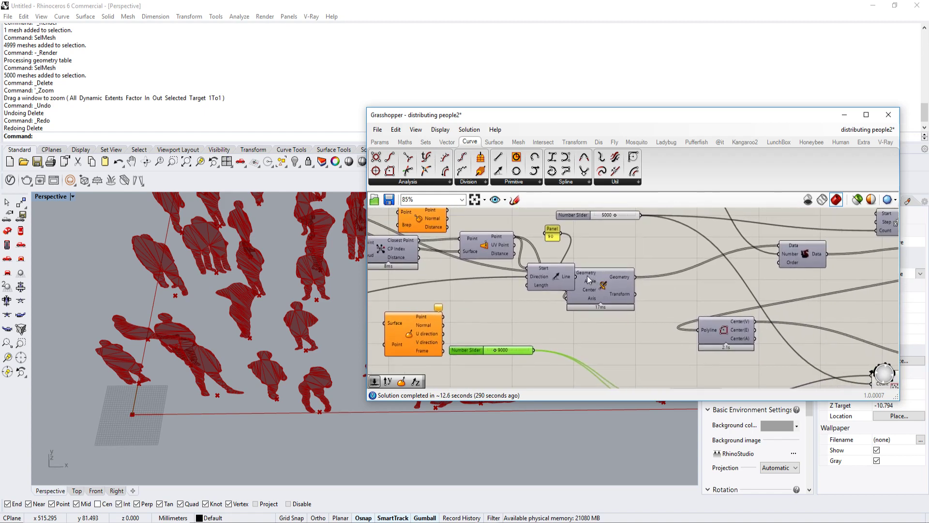
{"action": "scroll", "coordinate": [587, 275], "scroll_direction": "down", "scroll_amount": 4}
{"action": "right_click_drag", "start_coordinate": [390, 259], "coordinate": [572, 263]}
{"action": "scroll", "coordinate": [513, 242], "scroll_direction": "up", "scroll_amount": 3}
{"action": "right_click_drag", "start_coordinate": [513, 242], "coordinate": [729, 322]}
{"action": "right_click_drag", "start_coordinate": [595, 296], "coordinate": [725, 300]}
{"action": "right_click_drag", "start_coordinate": [592, 294], "coordinate": [713, 290]}
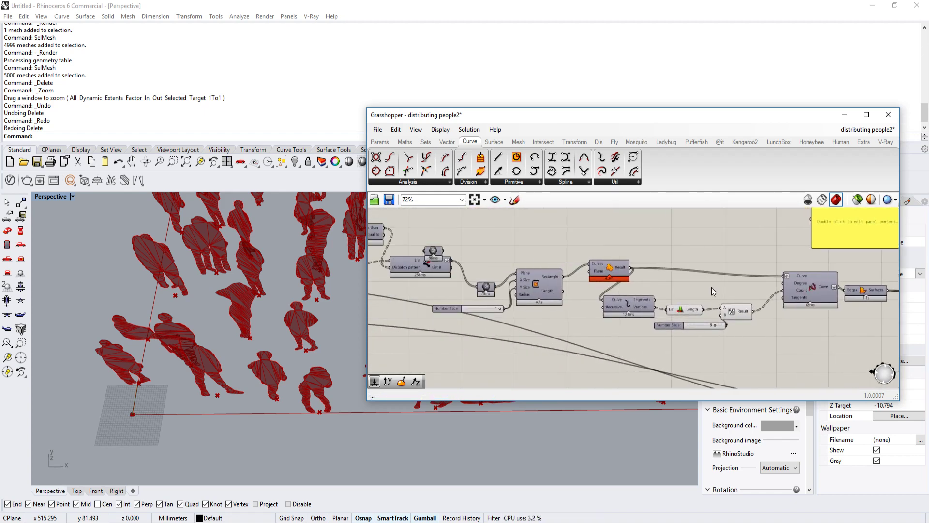
{"action": "scroll", "coordinate": [713, 290], "scroll_direction": "down", "scroll_amount": 2}
{"action": "right_click_drag", "start_coordinate": [846, 298], "coordinate": [688, 287]}
{"action": "scroll", "coordinate": [688, 287], "scroll_direction": "up", "scroll_amount": 3}
{"action": "right_click_drag", "start_coordinate": [829, 327], "coordinate": [582, 248]}
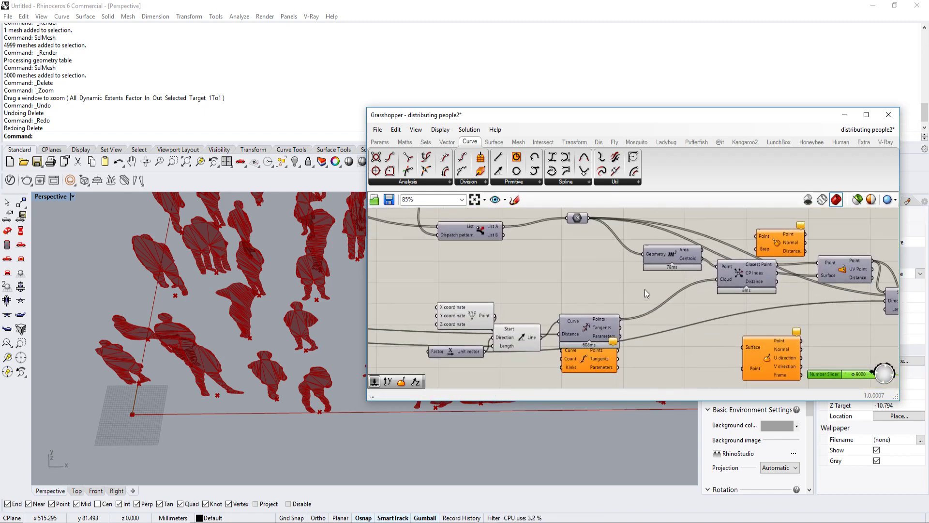
{"action": "right_click_drag", "start_coordinate": [671, 306], "coordinate": [575, 296]}
{"action": "right_click_drag", "start_coordinate": [667, 289], "coordinate": [613, 292]}
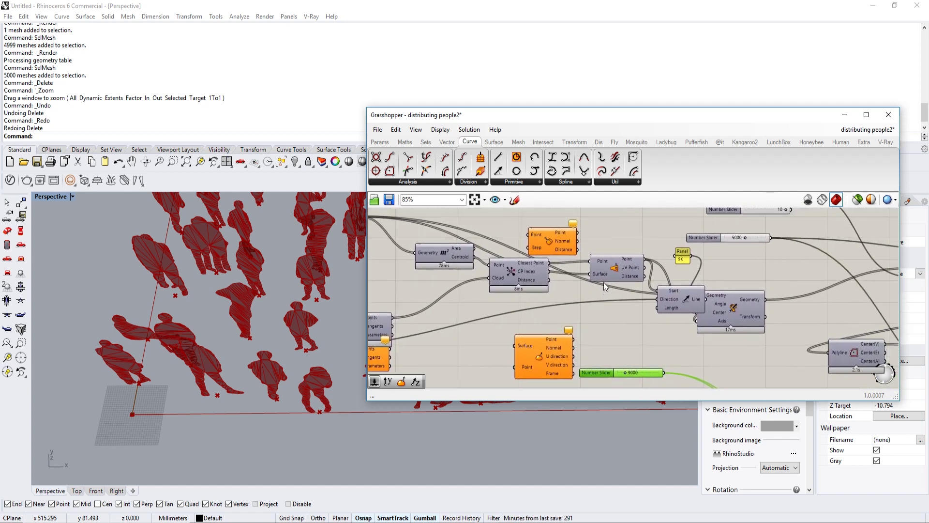
Step: Return to the unnamed definition and add a Pull Point component beyond the Area and Line SDL components
{"action": "left_click", "coordinate": [867, 129]}
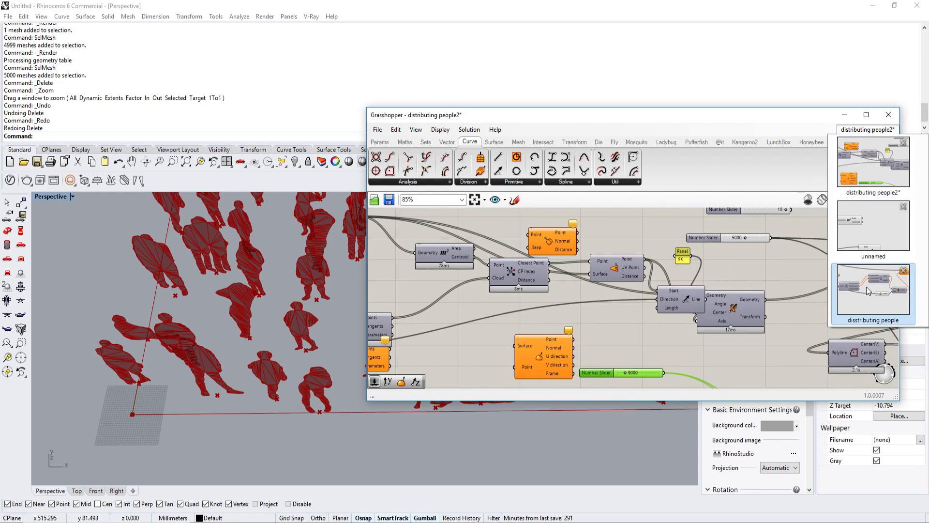
{"action": "left_click", "coordinate": [869, 230]}
{"action": "scroll", "coordinate": [640, 272], "scroll_direction": "up", "scroll_amount": 3}
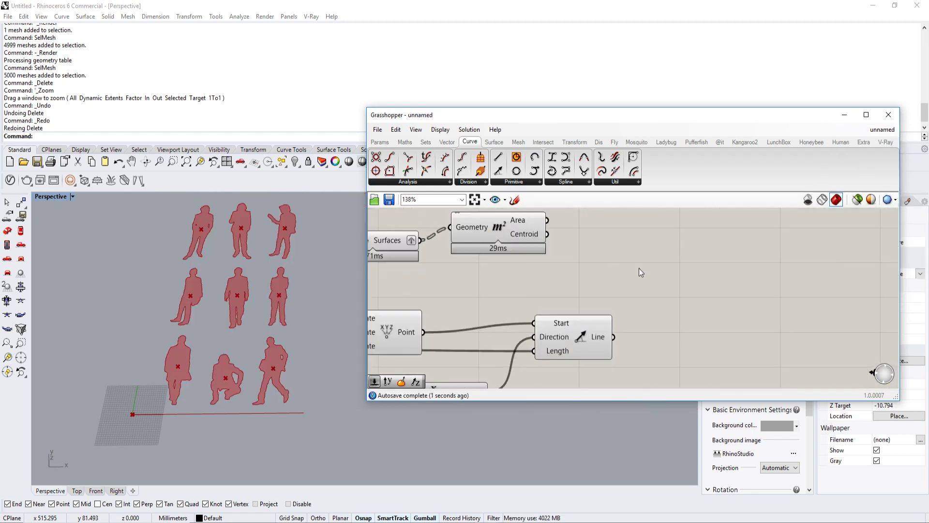
{"action": "double_click", "coordinate": [676, 268]}
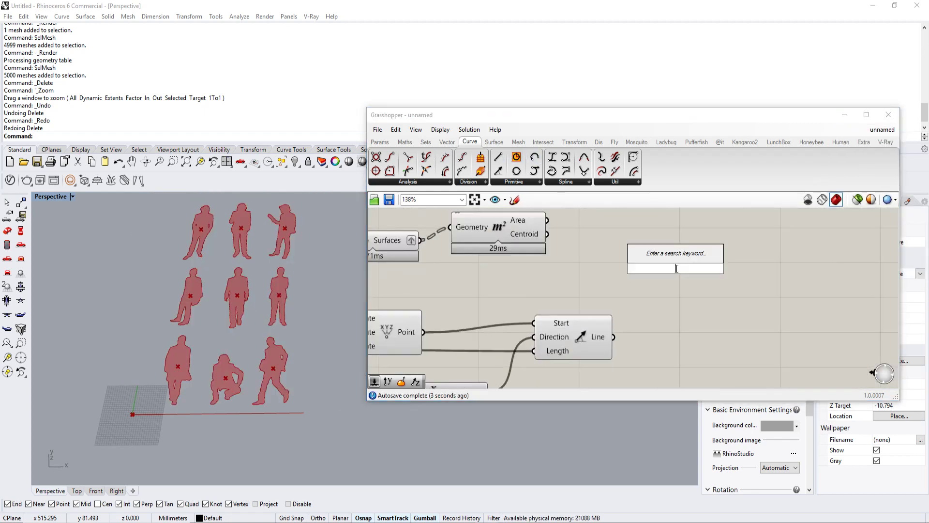
{"action": "type", "text": "pul"}
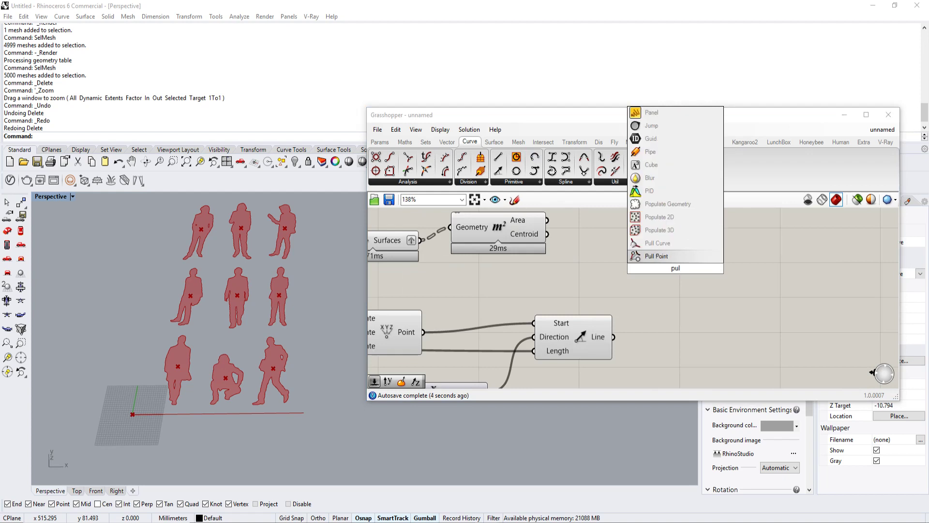
{"action": "left_click", "coordinate": [661, 257]}
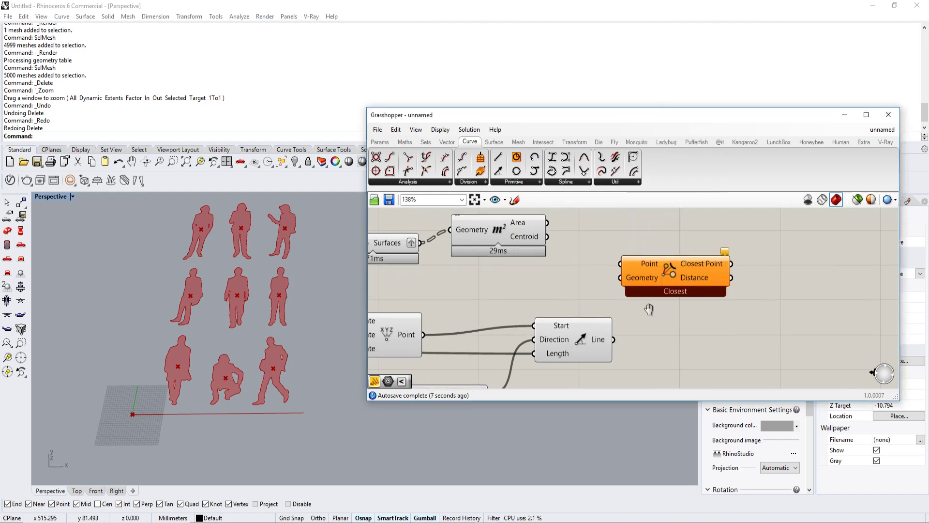
Step: Wire Area's Centroid output into Pull Point's Point input and Line SDL's Line output into its Geometry input
{"action": "left_click_drag", "start_coordinate": [651, 268], "coordinate": [543, 245]}
{"action": "left_click", "coordinate": [595, 349]}
{"action": "left_click_drag", "start_coordinate": [611, 347], "coordinate": [683, 278]}
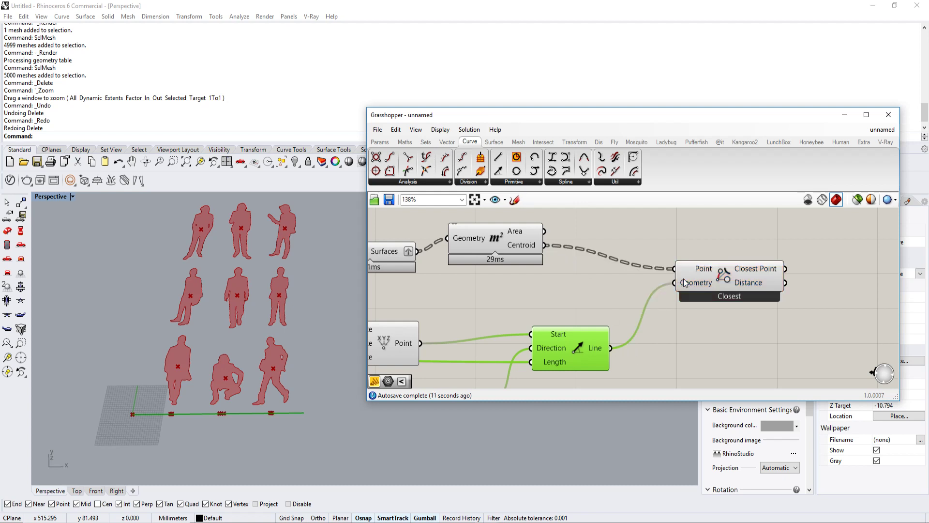
{"action": "left_click", "coordinate": [717, 283]}
Step: Duplicate the Pull Point component and wire the original's Closest Point output into the copy's Point input
{"action": "right_click_drag", "start_coordinate": [875, 300], "coordinate": [671, 309]}
{"action": "double_click", "coordinate": [671, 310]}
{"action": "left_click", "coordinate": [544, 281]}
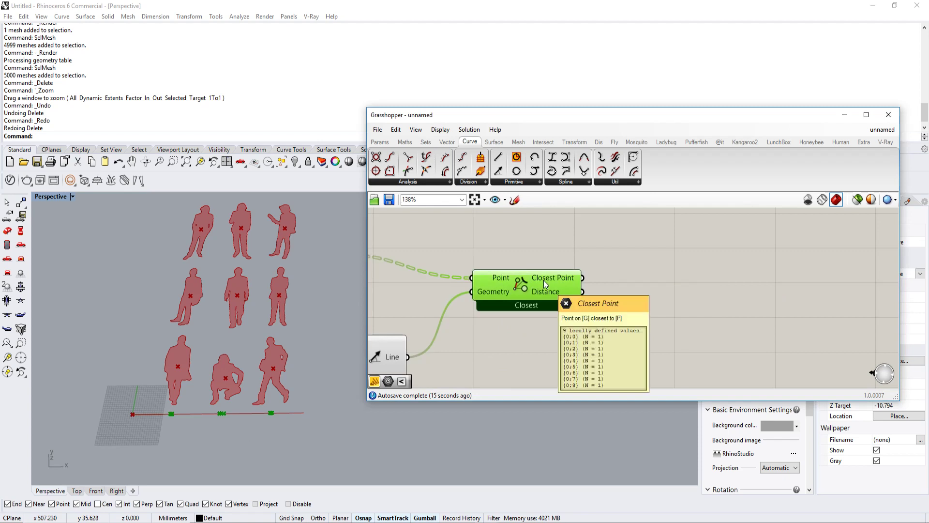
{"action": "left_click_drag", "start_coordinate": [544, 280], "coordinate": [748, 275], "text": "alt"}
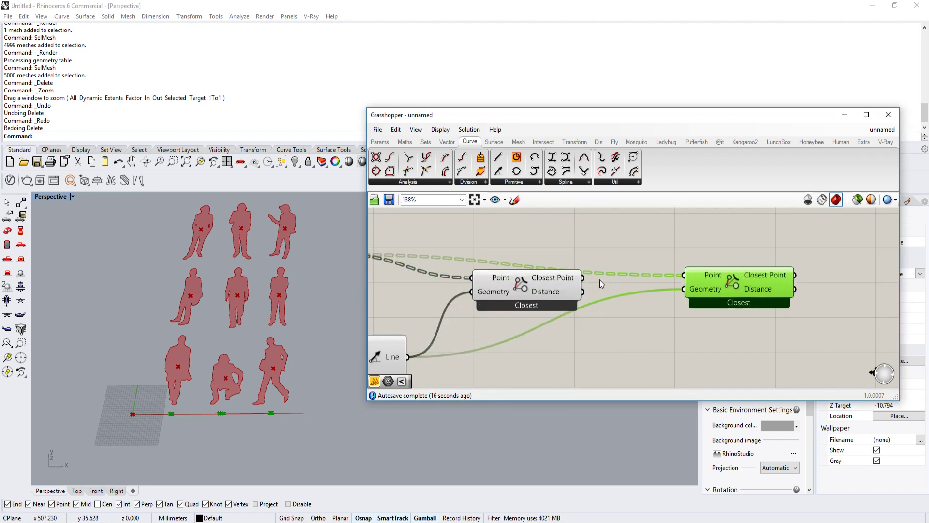
{"action": "left_click_drag", "start_coordinate": [583, 277], "coordinate": [690, 274]}
Step: Wire the Boundary Surfaces output into the second Pull Point's Geometry input in place of the Line wire
{"action": "scroll", "coordinate": [704, 292], "scroll_direction": "down", "scroll_amount": 1}
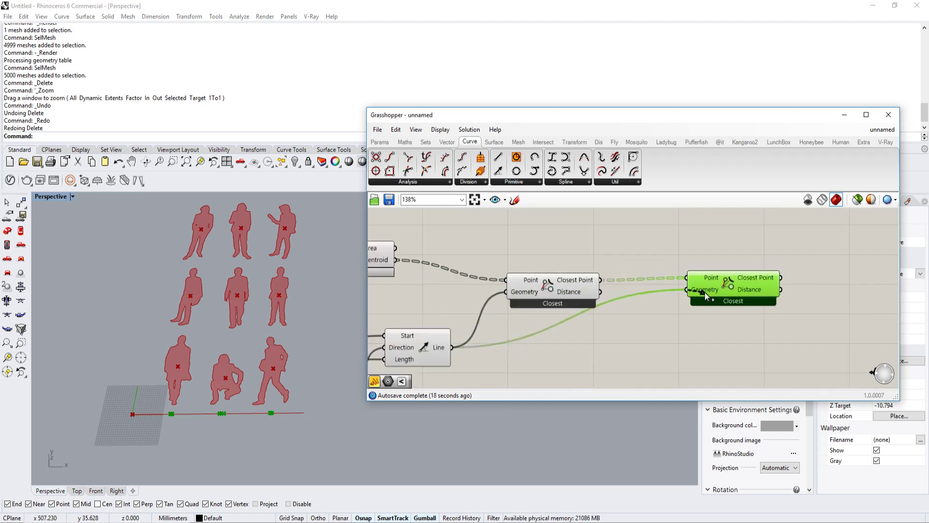
{"action": "scroll", "coordinate": [705, 292], "scroll_direction": "down", "scroll_amount": 3}
{"action": "scroll", "coordinate": [510, 280], "scroll_direction": "up", "scroll_amount": 2}
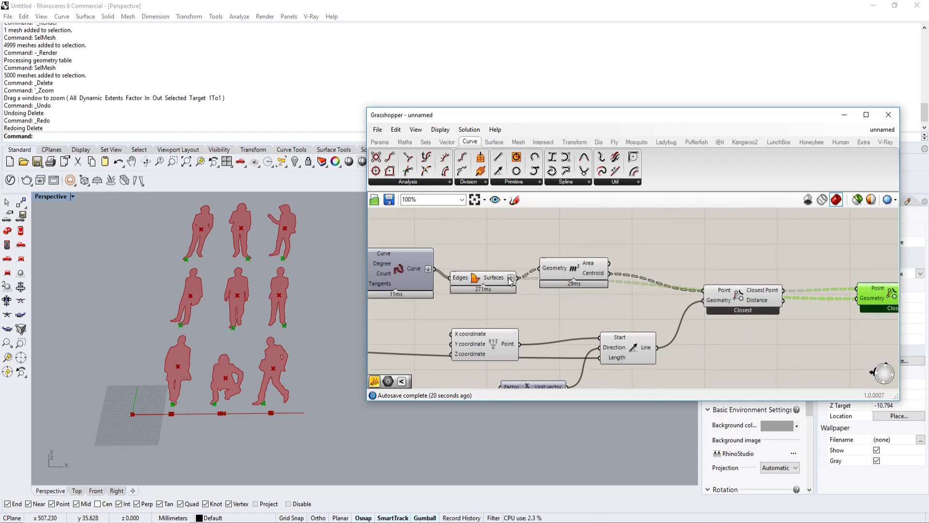
{"action": "scroll", "coordinate": [266, 249], "scroll_direction": "up", "scroll_amount": 4}
{"action": "scroll", "coordinate": [293, 256], "scroll_direction": "down", "scroll_amount": 5}
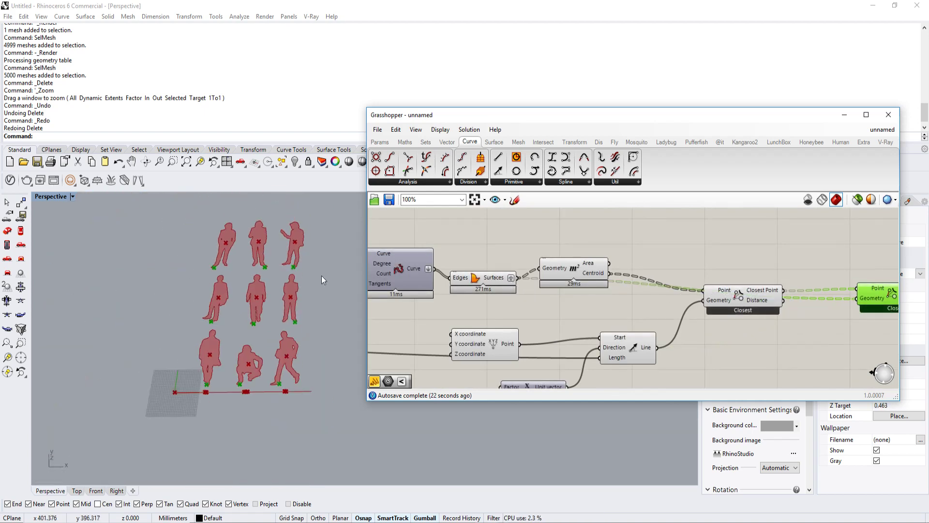
Step: Turn off the preview of all components from the interpolated curve through the first Pull Point
{"action": "scroll", "coordinate": [513, 283], "scroll_direction": "down", "scroll_amount": 2}
{"action": "left_click_drag", "start_coordinate": [663, 226], "coordinate": [391, 396]}
{"action": "middle_click", "coordinate": [495, 325]}
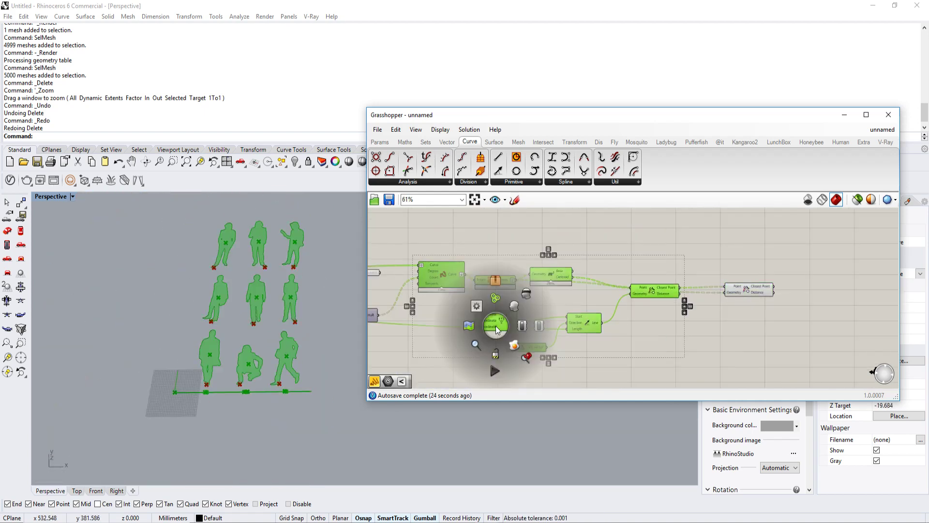
{"action": "left_click", "coordinate": [526, 293]}
{"action": "left_click", "coordinate": [527, 294]}
{"action": "right_click_drag", "start_coordinate": [507, 286], "coordinate": [546, 284]}
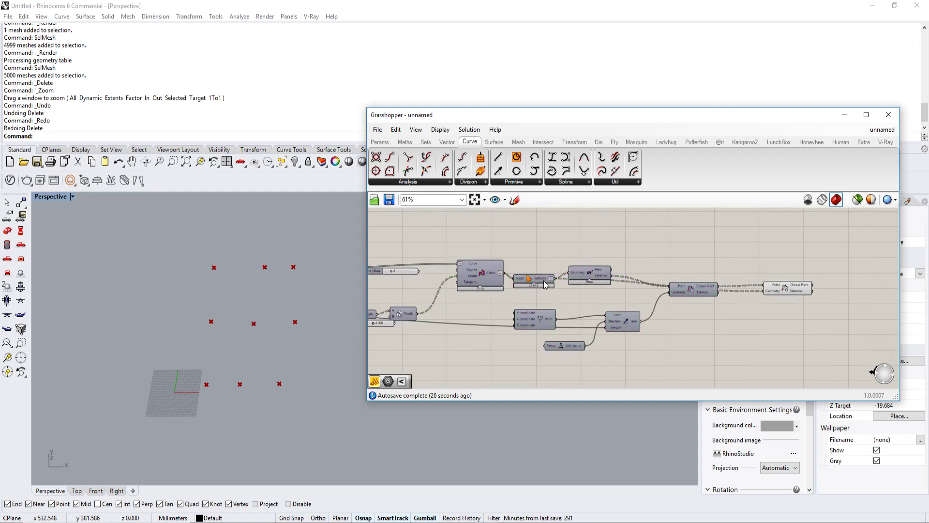
Step: Turn the preview of the Boundary Surfaces component back on to check the pulled points at the figures' feet
{"action": "left_click", "coordinate": [545, 284]}
{"action": "middle_click", "coordinate": [541, 276]}
{"action": "left_click", "coordinate": [562, 262]}
{"action": "left_click", "coordinate": [661, 255]}
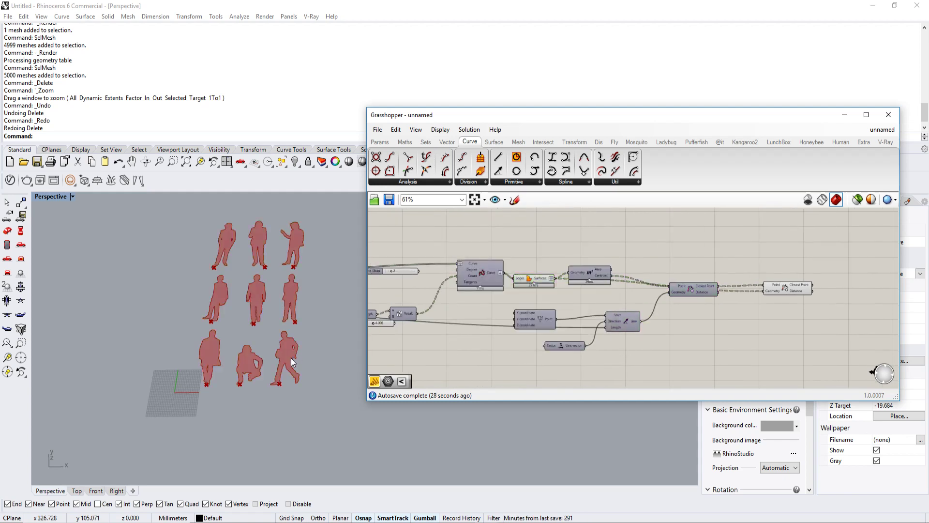
{"action": "scroll", "coordinate": [283, 367], "scroll_direction": "up", "scroll_amount": 5}
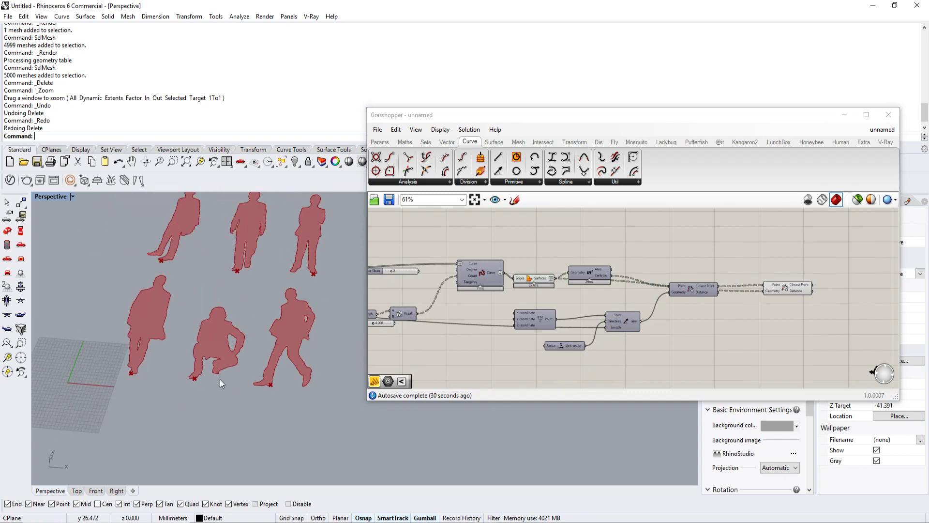
{"action": "scroll", "coordinate": [220, 379], "scroll_direction": "up", "scroll_amount": 6}
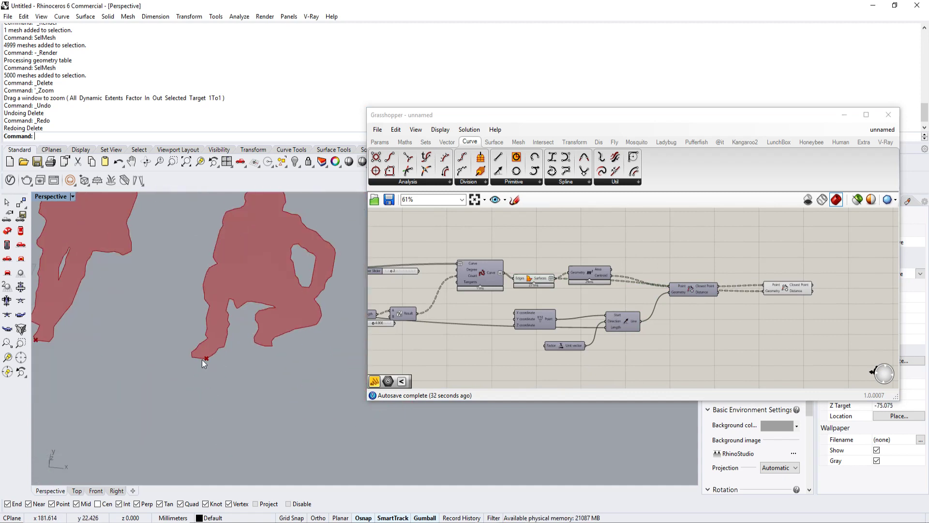
{"action": "scroll", "coordinate": [201, 359], "scroll_direction": "down", "scroll_amount": 5}
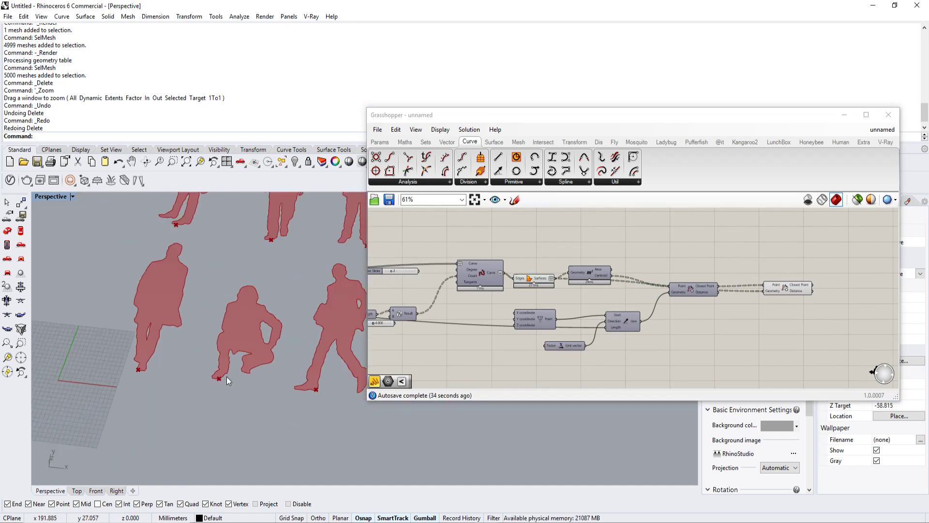
Step: Add a Rotate 3D component after the second Pull Point
{"action": "right_click_drag", "start_coordinate": [780, 314], "coordinate": [694, 315]}
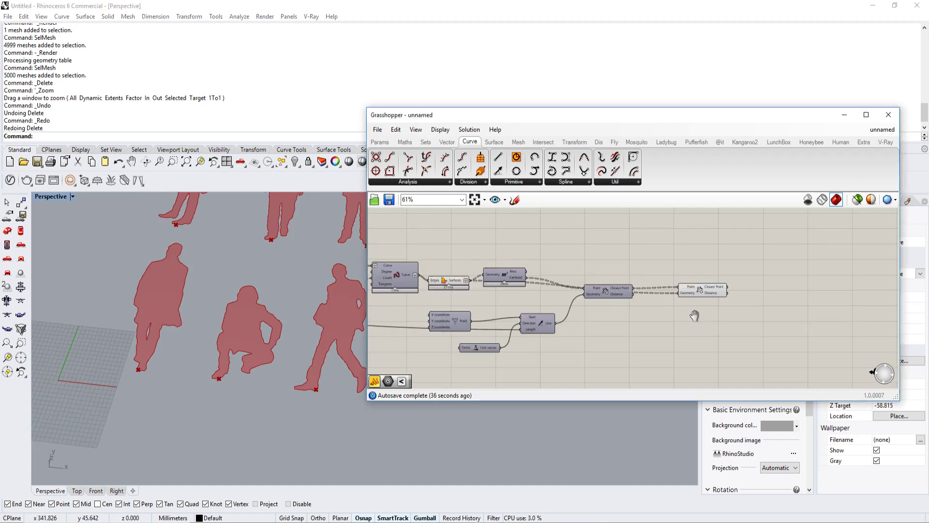
{"action": "scroll", "coordinate": [681, 295], "scroll_direction": "up", "scroll_amount": 3}
{"action": "double_click", "coordinate": [680, 294]}
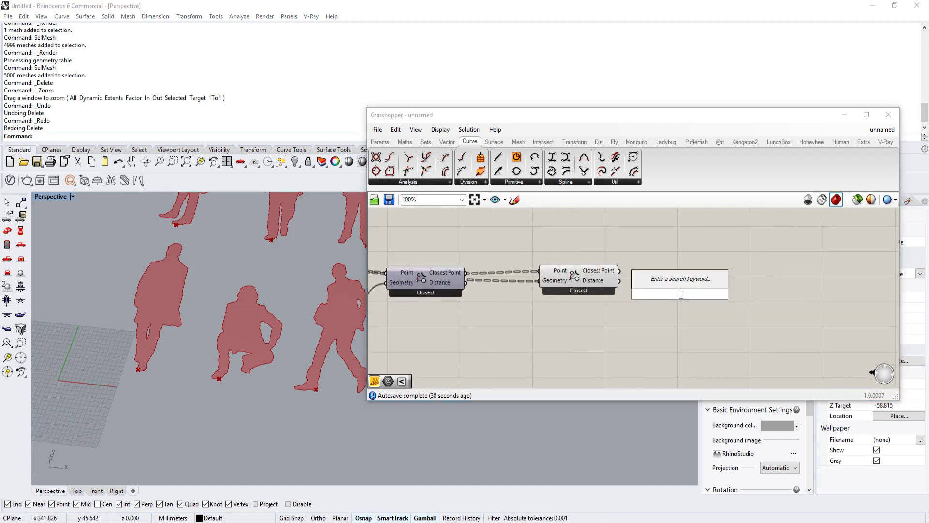
{"action": "type", "text": "rotate"}
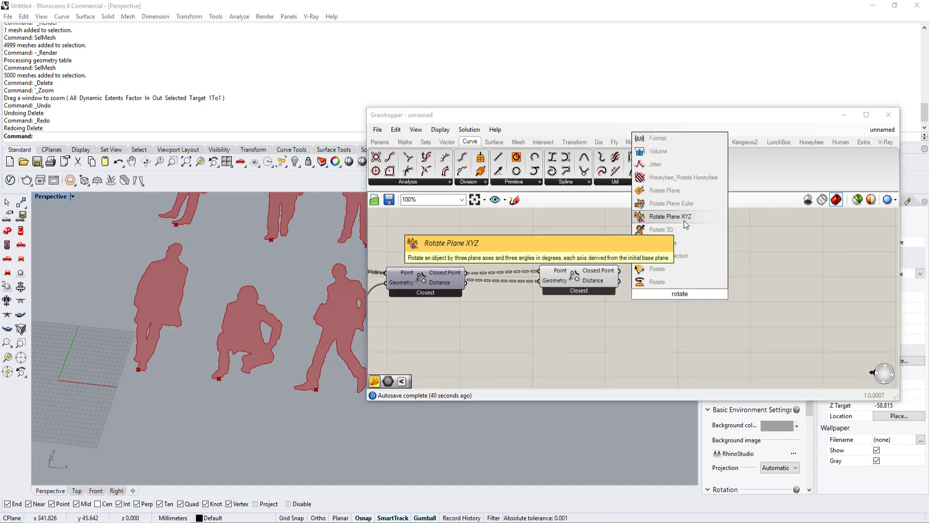
{"action": "left_click", "coordinate": [657, 269]}
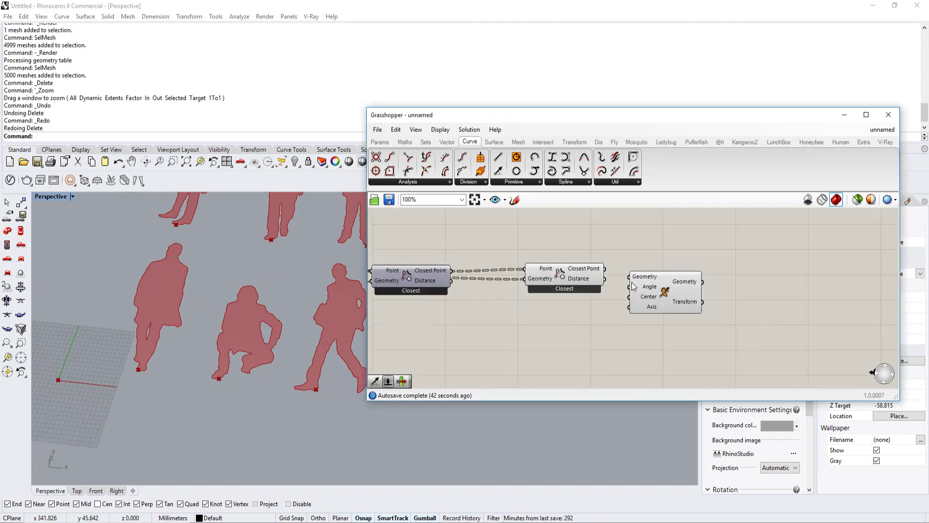
{"action": "scroll", "coordinate": [634, 285], "scroll_direction": "up", "scroll_amount": 1}
{"action": "left_click", "coordinate": [721, 303]}
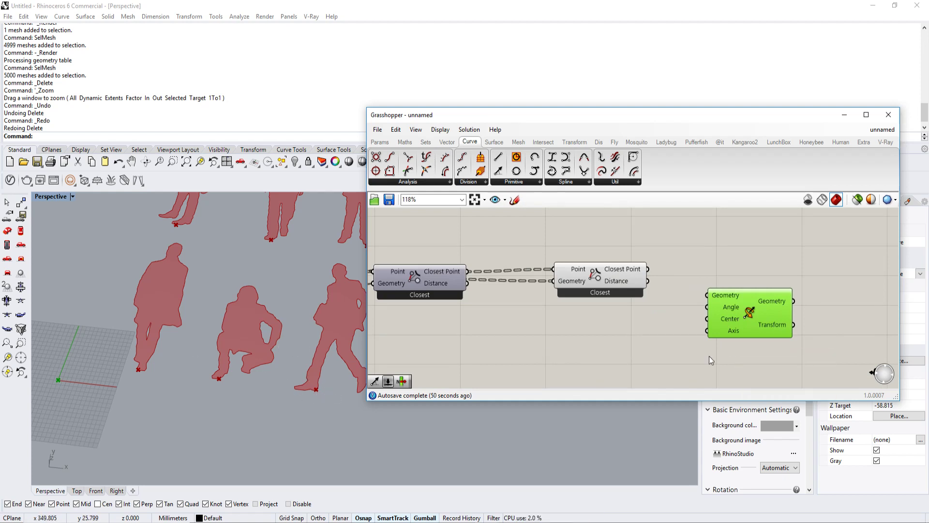
{"action": "scroll", "coordinate": [613, 325], "scroll_direction": "down", "scroll_amount": 2}
{"action": "right_click_drag", "start_coordinate": [613, 325], "coordinate": [666, 303]}
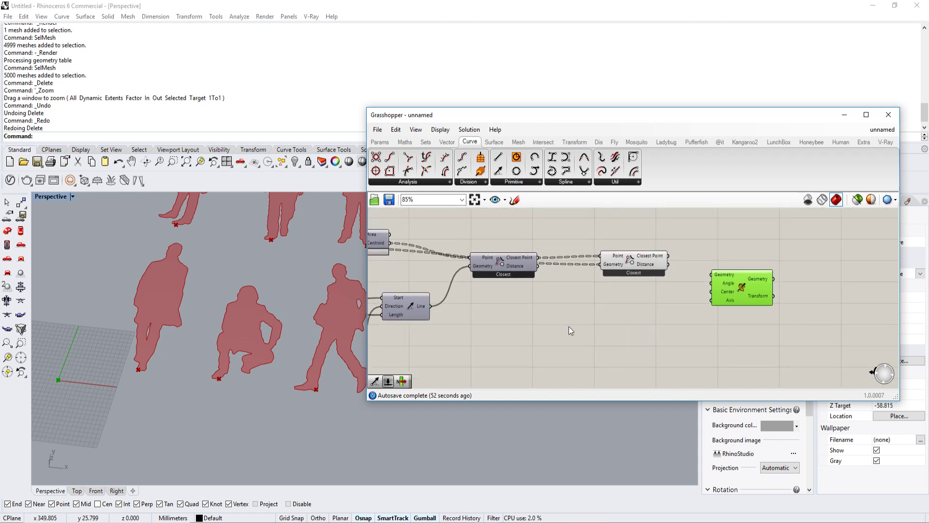
Step: Duplicate the Line SDL component below Rotate 3D with the second Pull Point's Closest Point as its Start, and check its preview briefly
{"action": "left_click", "coordinate": [413, 299]}
{"action": "left_click_drag", "start_coordinate": [413, 298], "coordinate": [669, 256], "text": "alt"}
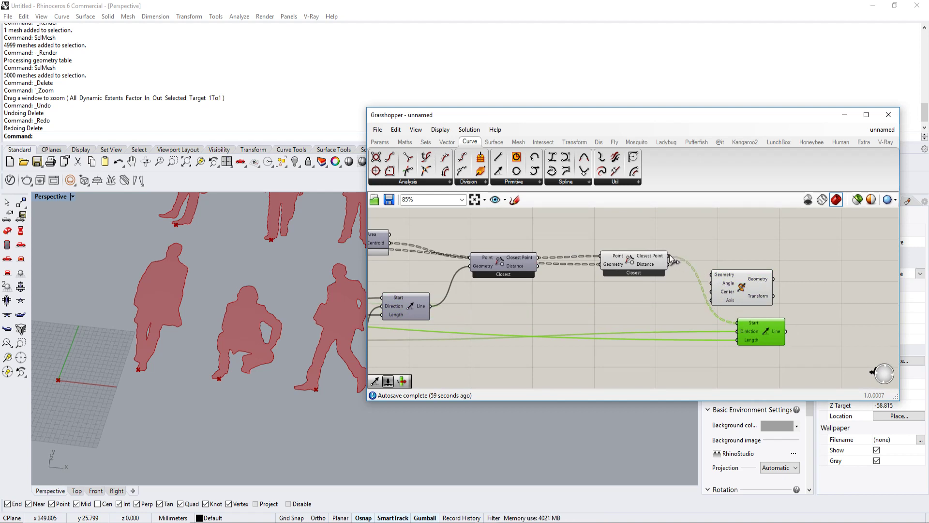
{"action": "right_click", "coordinate": [747, 331]}
{"action": "left_click", "coordinate": [792, 351]}
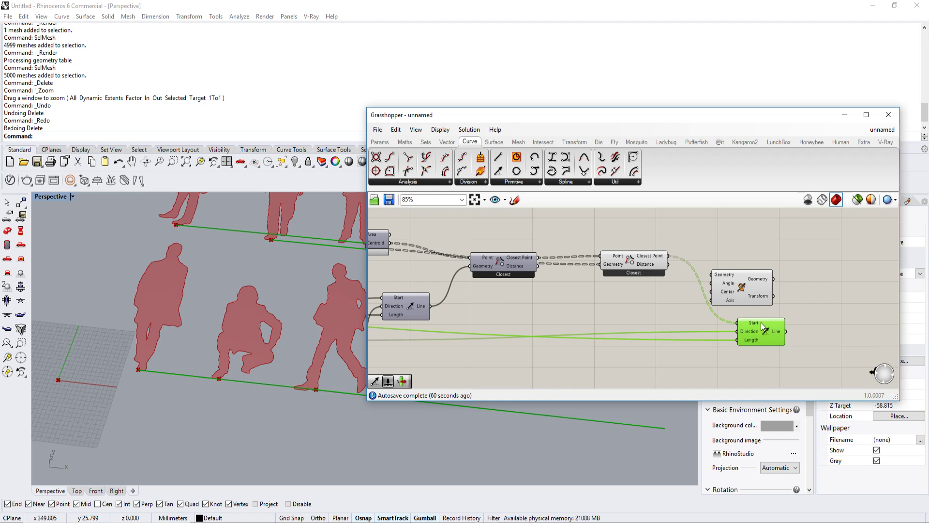
{"action": "right_click", "coordinate": [762, 334]}
{"action": "left_click", "coordinate": [784, 352]}
{"action": "left_click_drag", "start_coordinate": [776, 320], "coordinate": [762, 296]}
Step: Add a number slider of 90, wire it into Rotate 3D's Angle input and set that input to degrees
{"action": "scroll", "coordinate": [761, 296], "scroll_direction": "up", "scroll_amount": 2}
{"action": "left_click", "coordinate": [689, 291]}
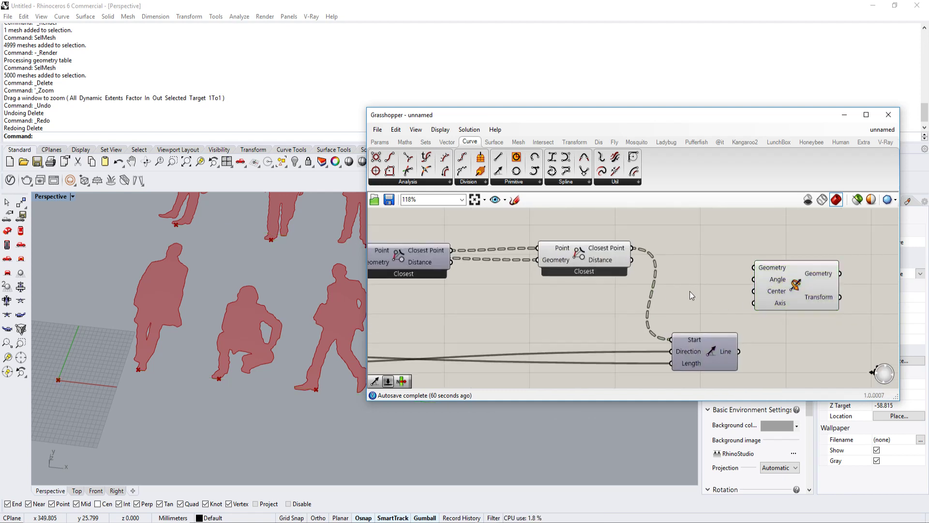
{"action": "double_click", "coordinate": [689, 292]}
{"action": "type", "text": "90"}
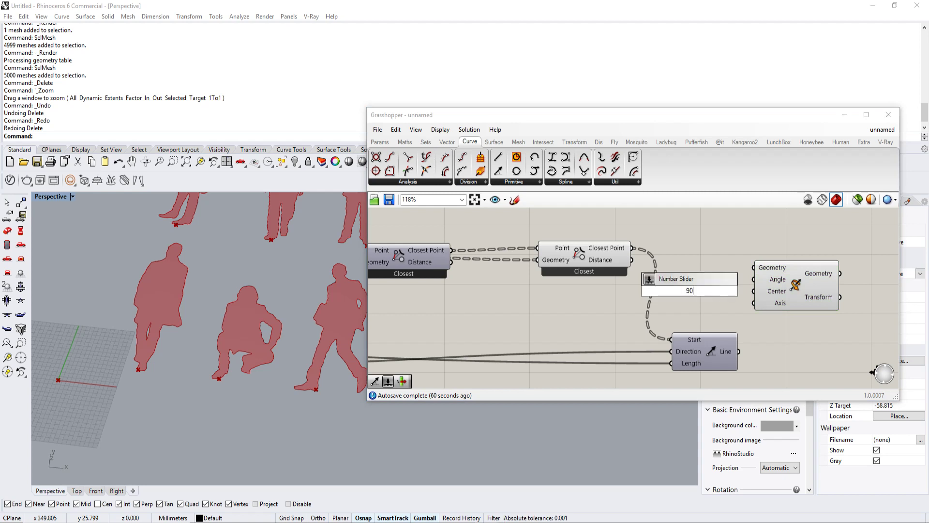
{"action": "key", "text": "Return"}
{"action": "scroll", "coordinate": [767, 289], "scroll_direction": "up", "scroll_amount": 1}
{"action": "left_click_drag", "start_coordinate": [748, 294], "coordinate": [753, 281]}
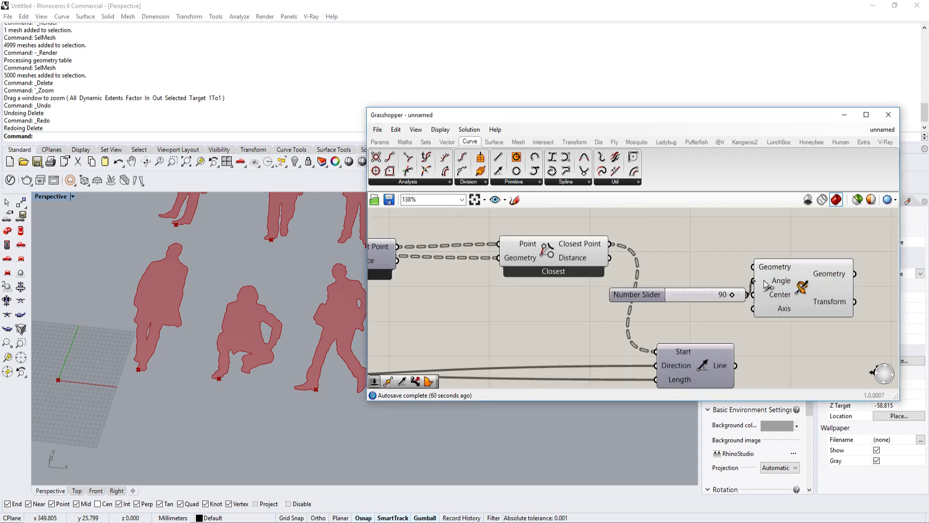
{"action": "right_click", "coordinate": [769, 285]}
{"action": "left_click", "coordinate": [803, 379]}
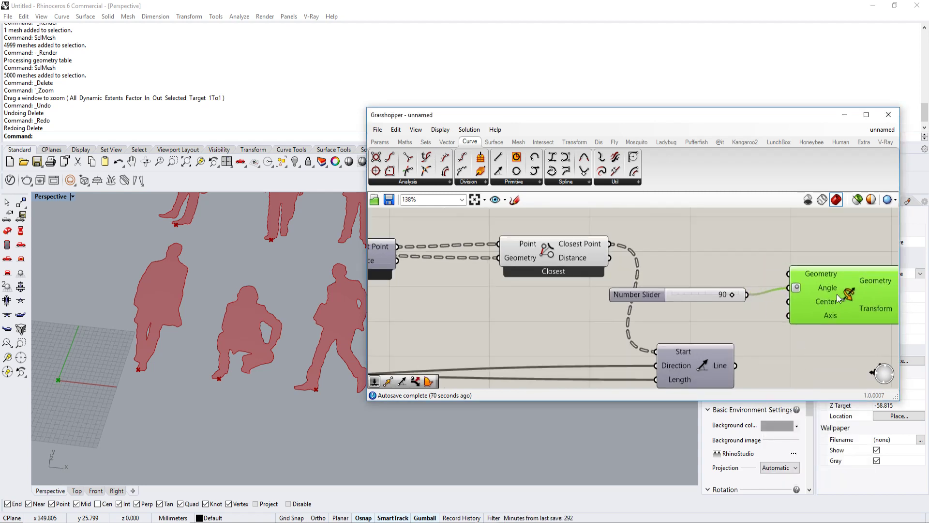
Step: Complete Rotate 3D's inputs by wiring Closest Point into Center, the duplicated Line into Axis and the Boundary Surfaces output into Geometry
{"action": "scroll", "coordinate": [796, 300], "scroll_direction": "down", "scroll_amount": 1}
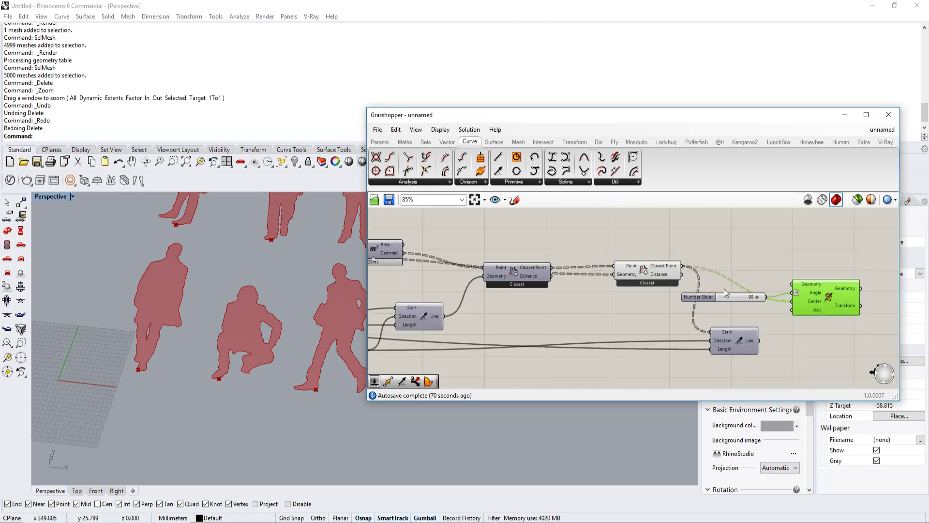
{"action": "scroll", "coordinate": [724, 288], "scroll_direction": "down", "scroll_amount": 1}
{"action": "left_click_drag", "start_coordinate": [724, 354], "coordinate": [655, 298]}
{"action": "scroll", "coordinate": [774, 290], "scroll_direction": "down", "scroll_amount": 8}
{"action": "scroll", "coordinate": [604, 269], "scroll_direction": "up", "scroll_amount": 6}
{"action": "scroll", "coordinate": [672, 266], "scroll_direction": "down", "scroll_amount": 5}
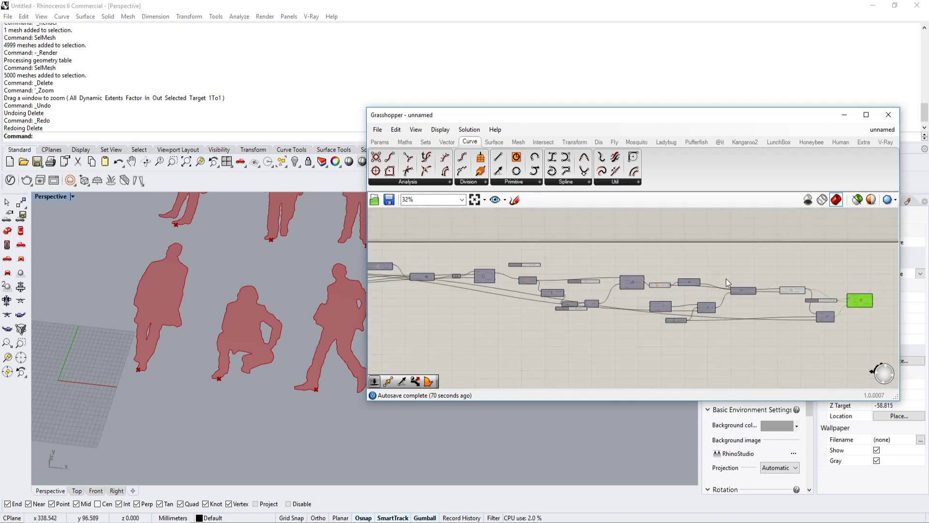
{"action": "scroll", "coordinate": [871, 301], "scroll_direction": "up", "scroll_amount": 6}
{"action": "right_click_drag", "start_coordinate": [827, 295], "coordinate": [794, 296]}
{"action": "scroll", "coordinate": [793, 295], "scroll_direction": "up", "scroll_amount": 3}
{"action": "scroll", "coordinate": [748, 275], "scroll_direction": "down", "scroll_amount": 6}
{"action": "left_click_drag", "start_coordinate": [721, 277], "coordinate": [556, 270]}
{"action": "scroll", "coordinate": [616, 273], "scroll_direction": "down", "scroll_amount": 4}
{"action": "scroll", "coordinate": [556, 270], "scroll_direction": "up", "scroll_amount": 6}
{"action": "left_click_drag", "start_coordinate": [557, 270], "coordinate": [597, 270]}
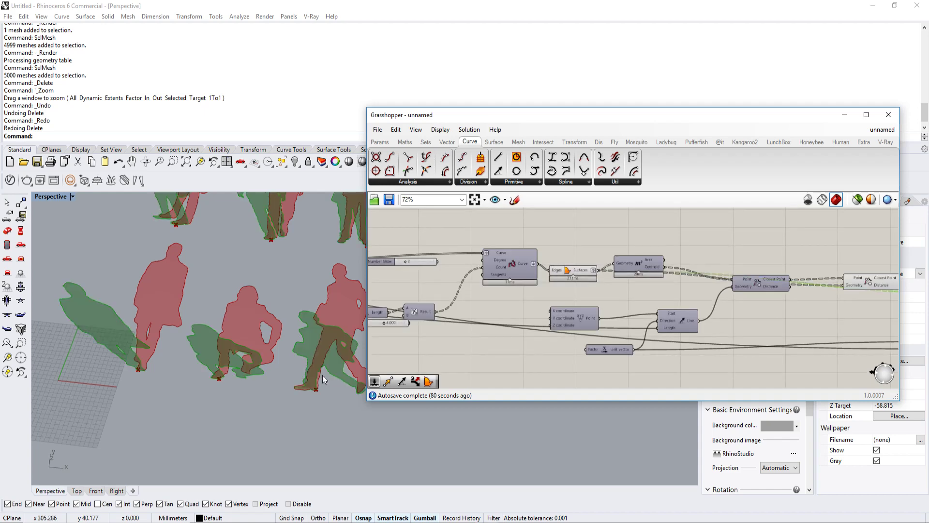
Step: Turn off the preview of the second Pull Point component and select Rotate 3D to check the rotated silhouettes
{"action": "scroll", "coordinate": [323, 375], "scroll_direction": "down", "scroll_amount": 3}
{"action": "right_click_drag", "start_coordinate": [322, 375], "coordinate": [236, 365]}
{"action": "scroll", "coordinate": [625, 324], "scroll_direction": "down", "scroll_amount": 3}
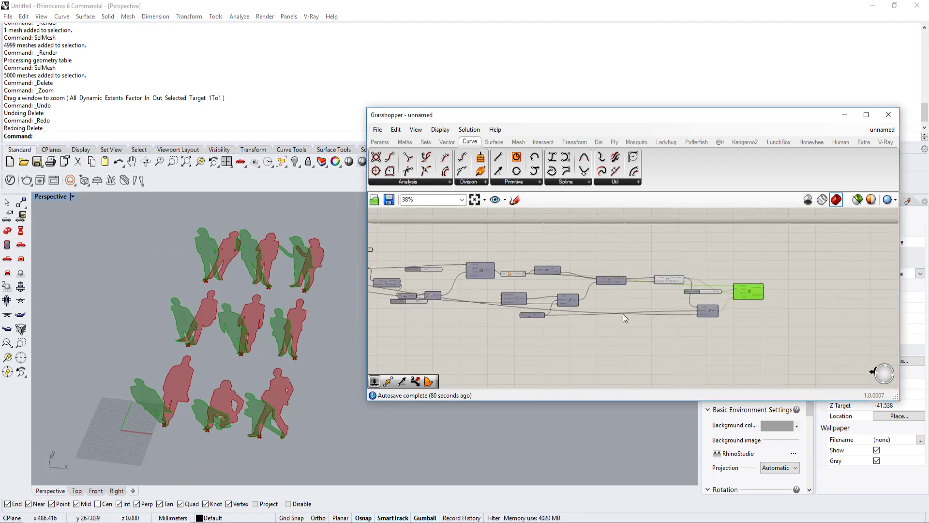
{"action": "scroll", "coordinate": [701, 289], "scroll_direction": "up", "scroll_amount": 4}
{"action": "left_click_drag", "start_coordinate": [657, 268], "coordinate": [703, 274]}
{"action": "right_click_drag", "start_coordinate": [516, 264], "coordinate": [584, 283]}
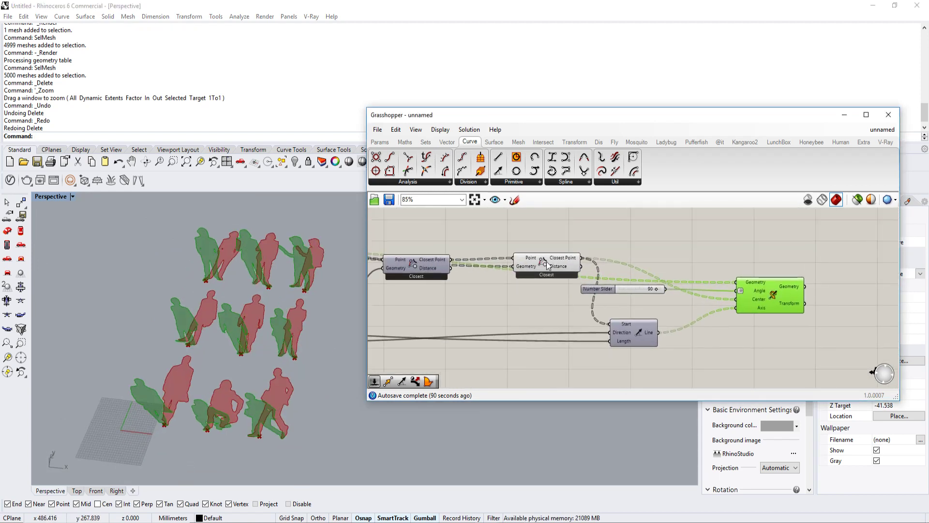
{"action": "left_click", "coordinate": [546, 262]}
{"action": "middle_click", "coordinate": [546, 262]}
{"action": "left_click", "coordinate": [579, 229]}
{"action": "right_click_drag", "start_coordinate": [609, 241], "coordinate": [537, 236]}
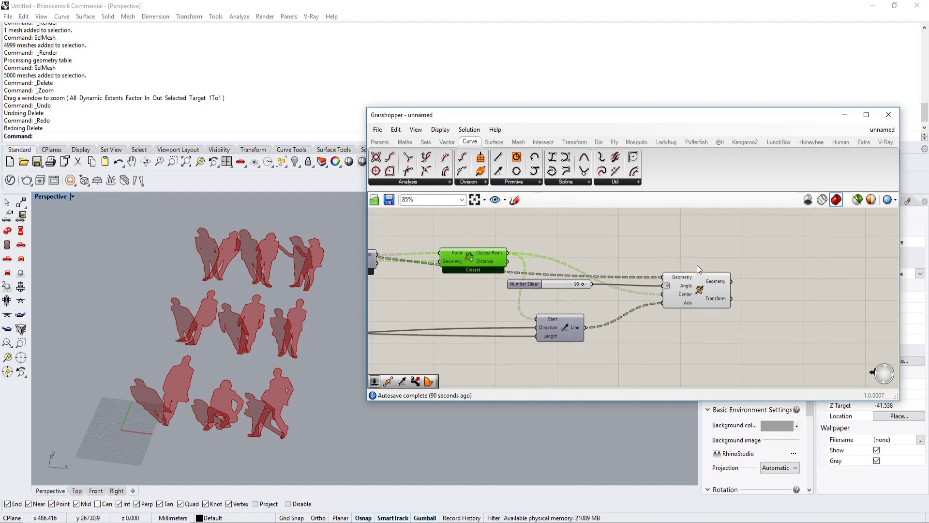
{"action": "left_click", "coordinate": [705, 290]}
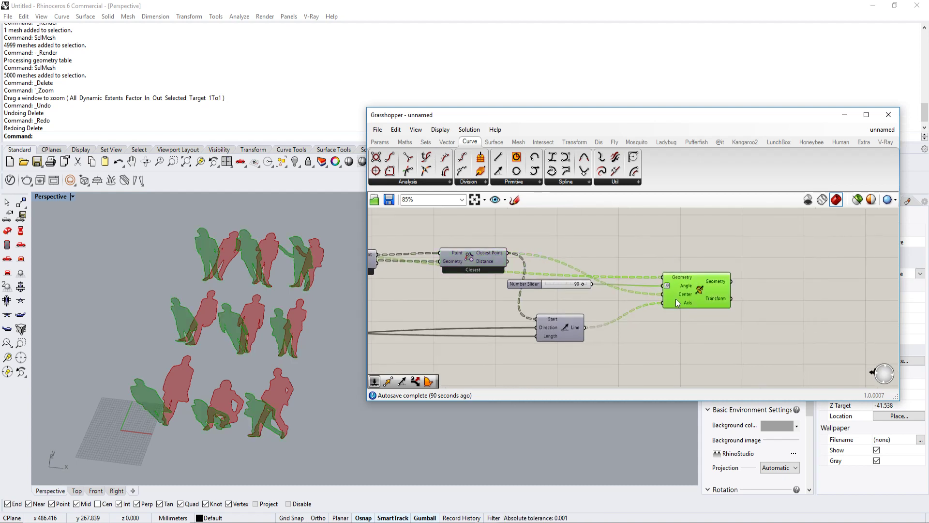
{"action": "scroll", "coordinate": [223, 355], "scroll_direction": "down", "scroll_amount": 6}
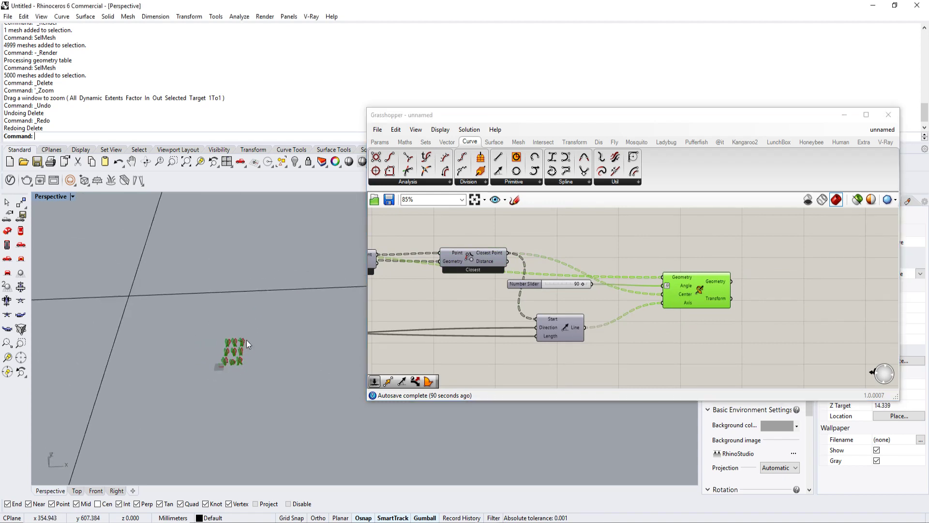
{"action": "right_click_drag", "start_coordinate": [205, 326], "coordinate": [280, 331]}
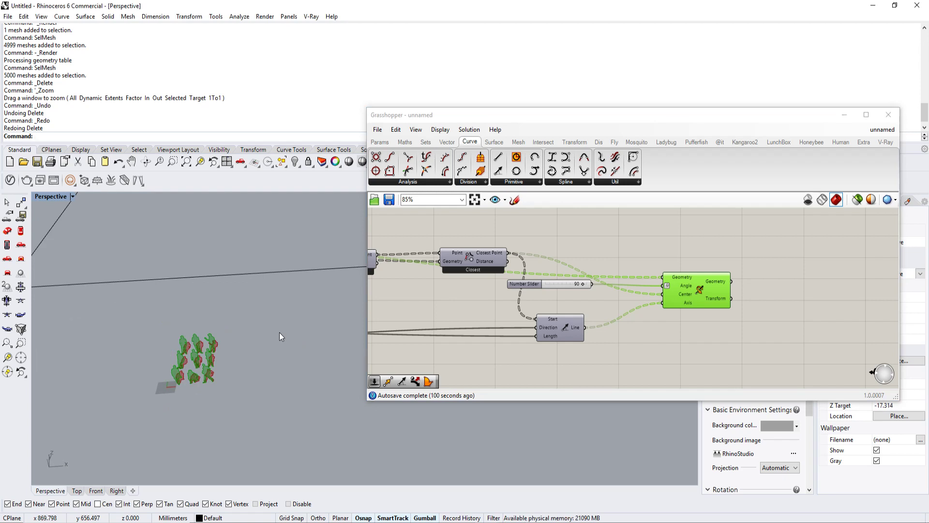
{"action": "key", "text": "Escape"}
{"action": "type", "text": "Curve"}
{"action": "key", "text": "Return"}
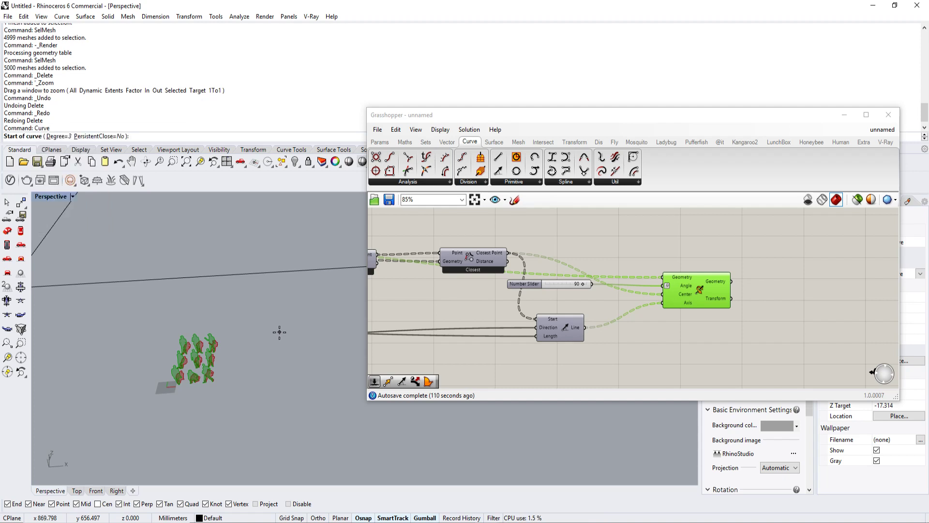
{"action": "left_click", "coordinate": [208, 255]}
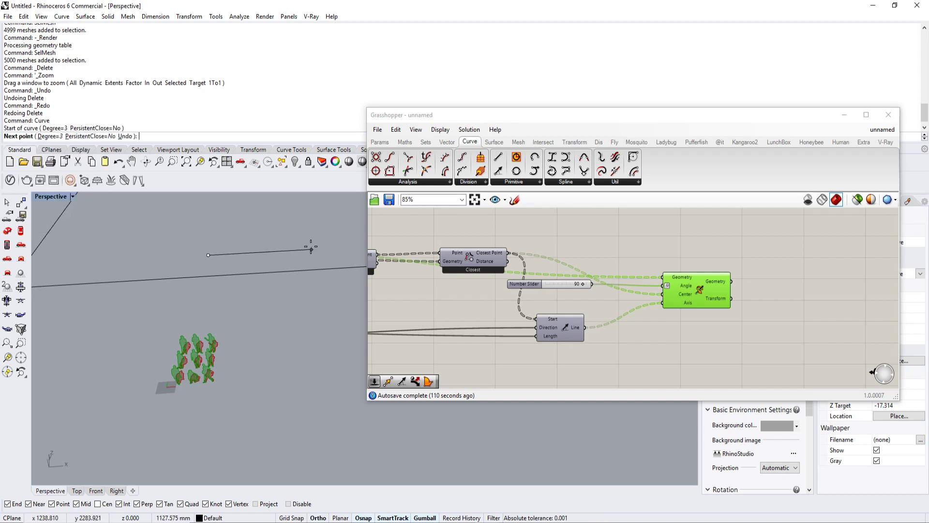
{"action": "left_click", "coordinate": [311, 249]}
{"action": "key", "text": "Escape"}
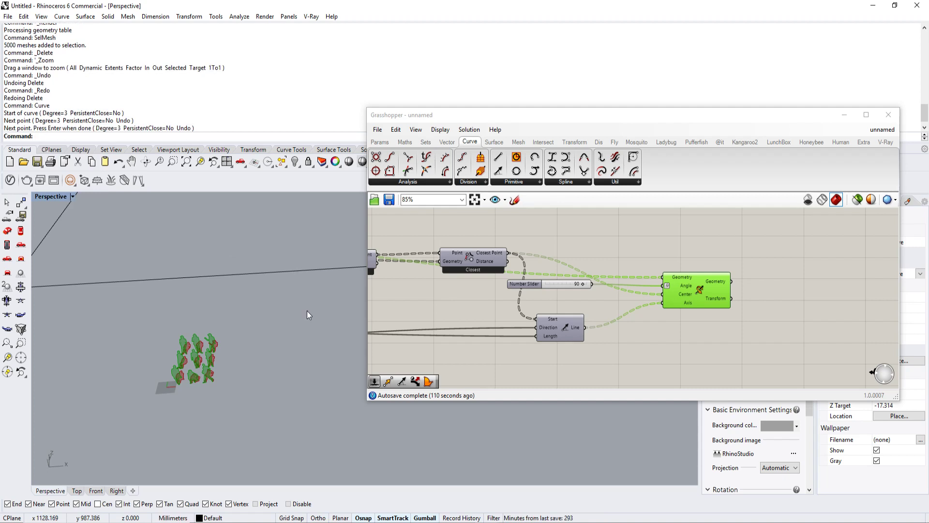
Step: Draw a closed, stepped polyline with eight corners on the ground beside the silhouettes as the crowd area outline
{"action": "key", "text": "Return"}
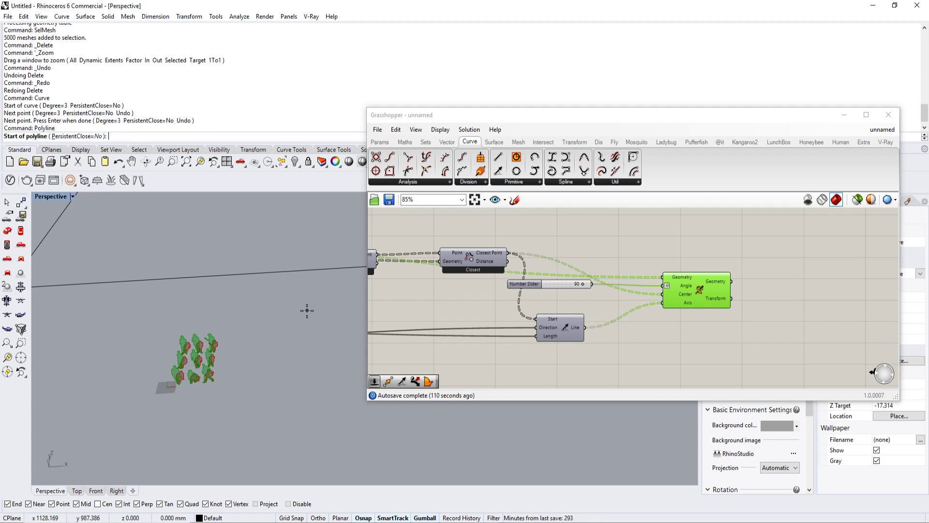
{"action": "left_click", "coordinate": [186, 227]}
{"action": "left_click", "coordinate": [291, 221]}
{"action": "left_click", "coordinate": [298, 325]}
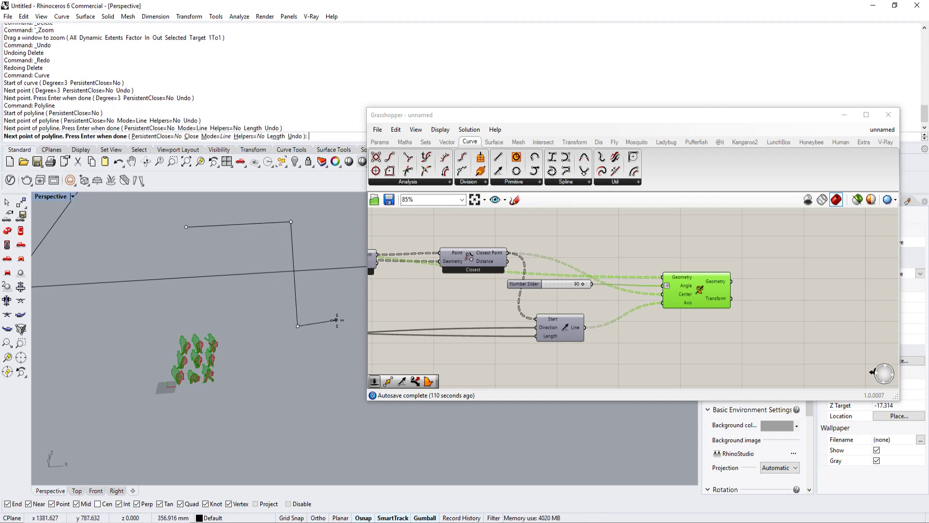
{"action": "left_click", "coordinate": [341, 322]}
{"action": "left_click", "coordinate": [349, 363]}
{"action": "left_click", "coordinate": [249, 372]}
{"action": "left_click", "coordinate": [251, 306]}
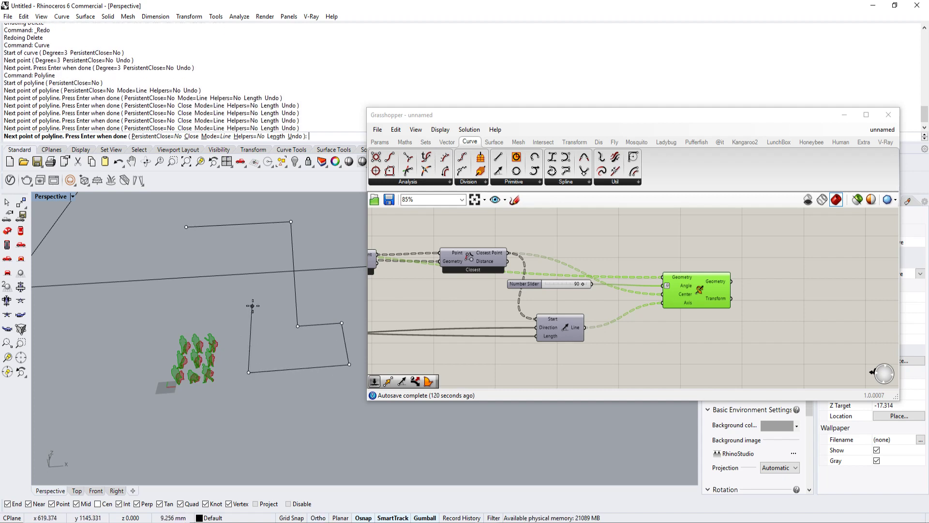
{"action": "left_click", "coordinate": [181, 310]}
{"action": "left_click", "coordinate": [185, 227]}
Step: Draw a low rectangular box alongside the long side of the stepped outline
{"action": "right_click_drag", "start_coordinate": [183, 233], "coordinate": [240, 354]}
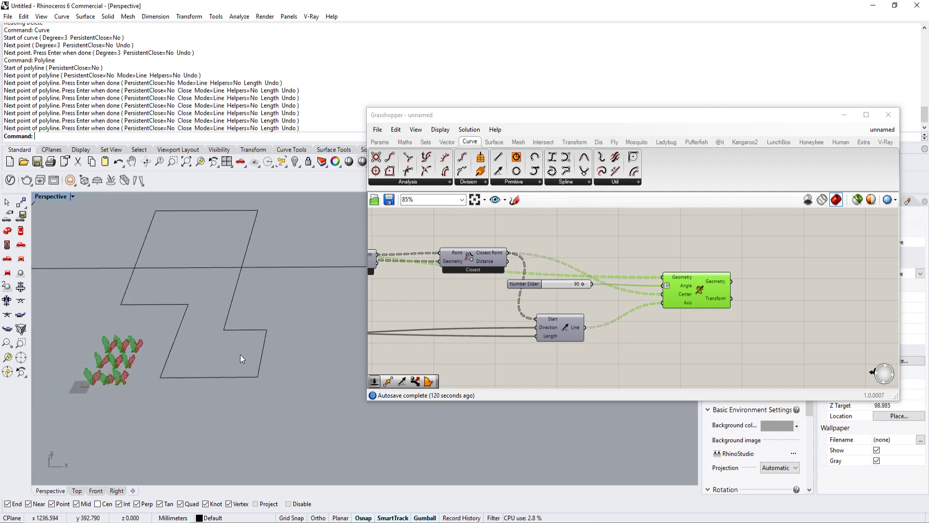
{"action": "type", "text": "box"}
{"action": "key", "text": "Return"}
{"action": "left_click", "coordinate": [238, 314]}
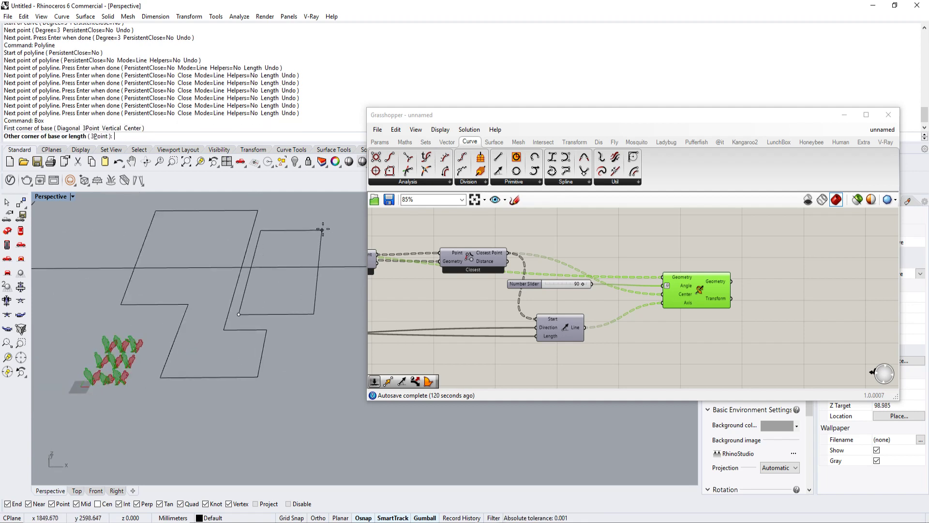
{"action": "left_click", "coordinate": [329, 218]}
{"action": "left_click", "coordinate": [300, 201]}
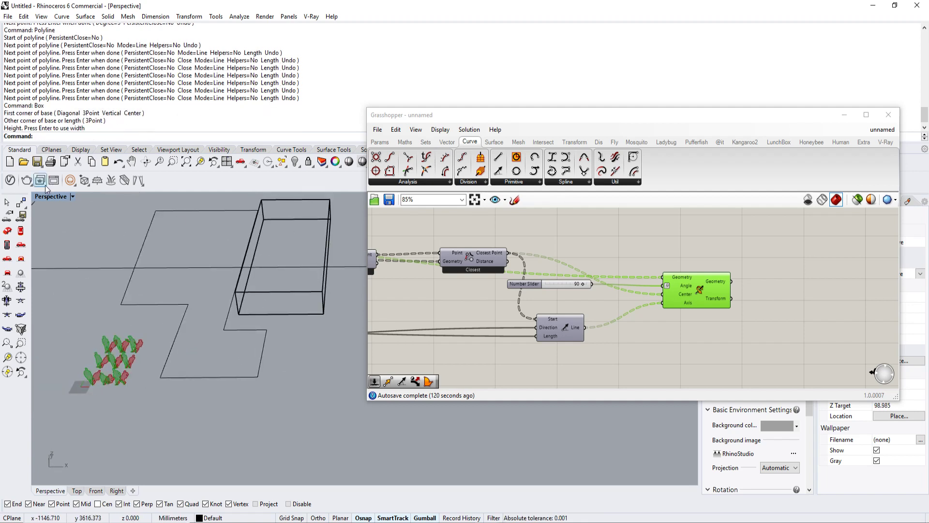
Step: Set the Perspective viewport's display mode to Shaded
{"action": "left_click", "coordinate": [74, 197]}
{"action": "left_click", "coordinate": [92, 192]}
{"action": "right_click_drag", "start_coordinate": [174, 317], "coordinate": [229, 284]}
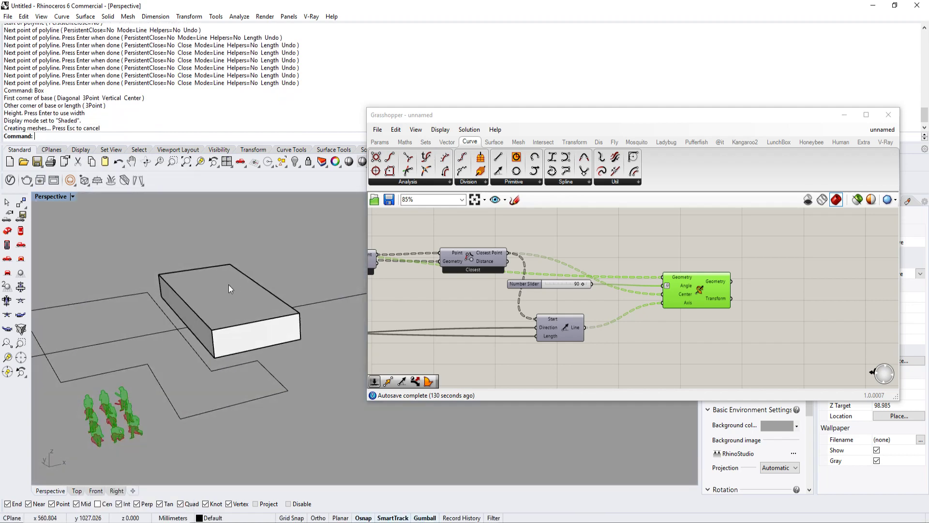
{"action": "mouse_move", "coordinate": [191, 331]}
{"action": "right_mouse_down", "text": "shift"}
{"action": "mouse_move", "coordinate": [245, 290]}
{"action": "mouse_move", "coordinate": [201, 303]}
{"action": "mouse_move", "coordinate": [226, 302]}
{"action": "mouse_move", "coordinate": [221, 350]}
{"action": "right_mouse_up", "text": "shift"}
{"action": "key", "text": "ctrl+alt+s"}
Step: Draw a second, narrower box along the far edge of the stepped outline
{"action": "key", "text": "Return"}
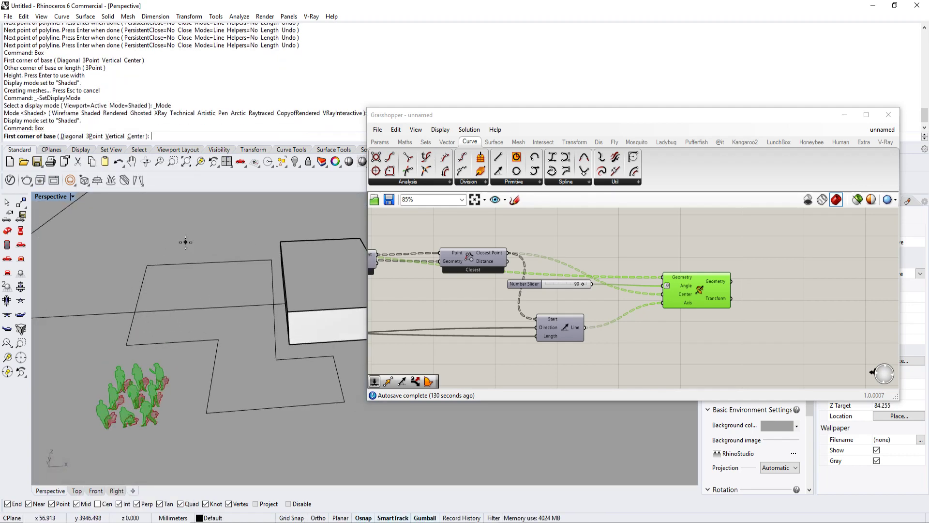
{"action": "left_click", "coordinate": [265, 234]}
{"action": "left_click", "coordinate": [145, 254]}
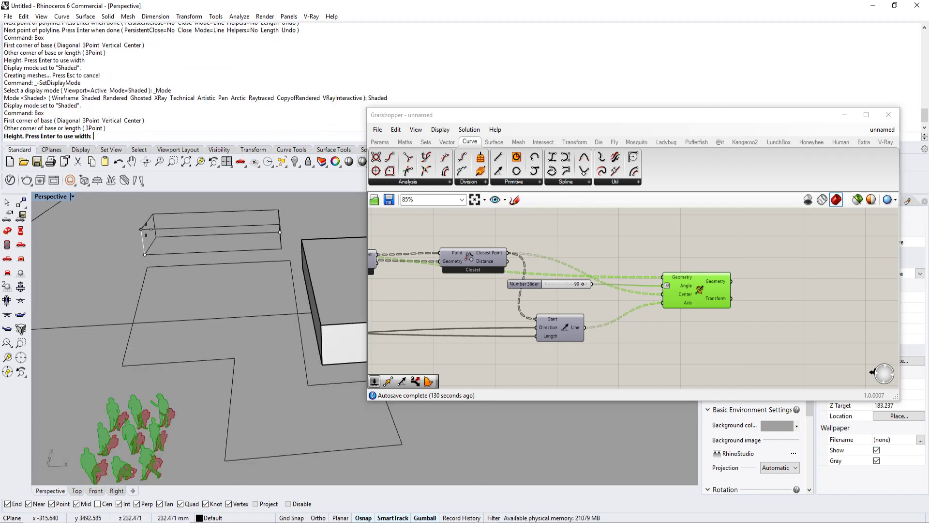
{"action": "left_click", "coordinate": [144, 223]}
Step: Select the stepped outline and examine the silhouettes' size in relation to the outline and the boxes
{"action": "right_click_drag", "start_coordinate": [186, 266], "coordinate": [156, 238]}
{"action": "right_click_drag", "start_coordinate": [295, 290], "coordinate": [256, 353], "text": "shift"}
{"action": "left_click", "coordinate": [255, 333]}
{"action": "mouse_move", "coordinate": [257, 353]}
{"action": "right_mouse_down", "text": "shift"}
{"action": "mouse_move", "coordinate": [247, 360]}
{"action": "mouse_move", "coordinate": [256, 344]}
{"action": "right_mouse_up", "text": "shift"}
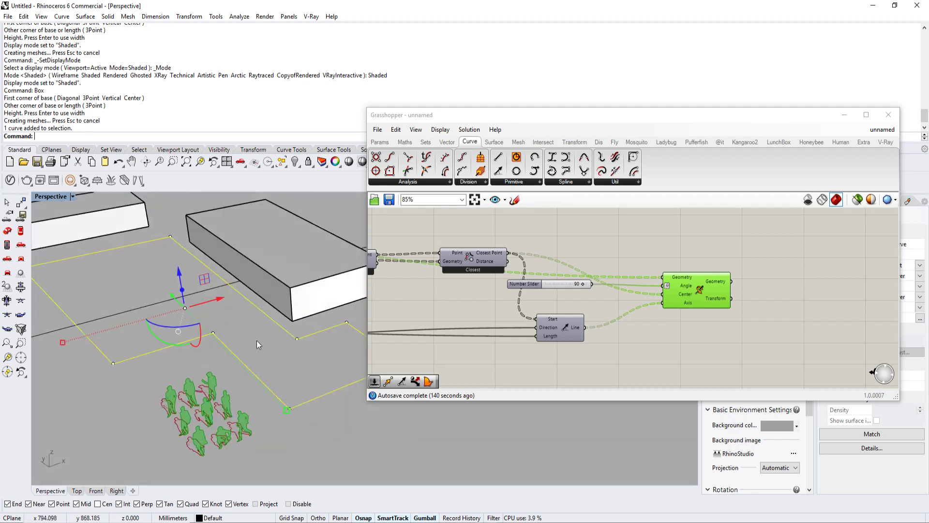
{"action": "scroll", "coordinate": [250, 430], "scroll_direction": "up", "scroll_amount": 5}
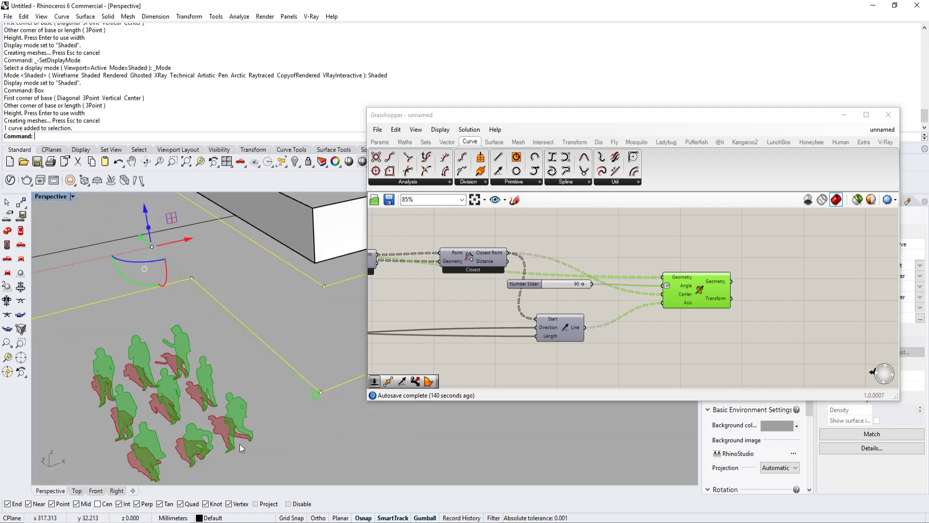
{"action": "scroll", "coordinate": [249, 438], "scroll_direction": "down", "scroll_amount": 6}
{"action": "scroll", "coordinate": [248, 438], "scroll_direction": "up", "scroll_amount": 5}
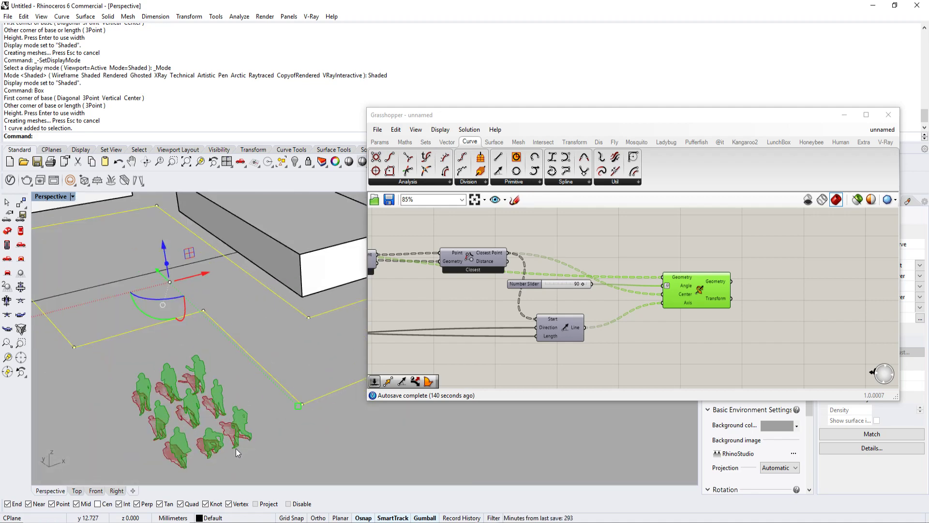
{"action": "scroll", "coordinate": [236, 448], "scroll_direction": "down", "scroll_amount": 3}
{"action": "scroll", "coordinate": [205, 280], "scroll_direction": "down", "scroll_amount": 5}
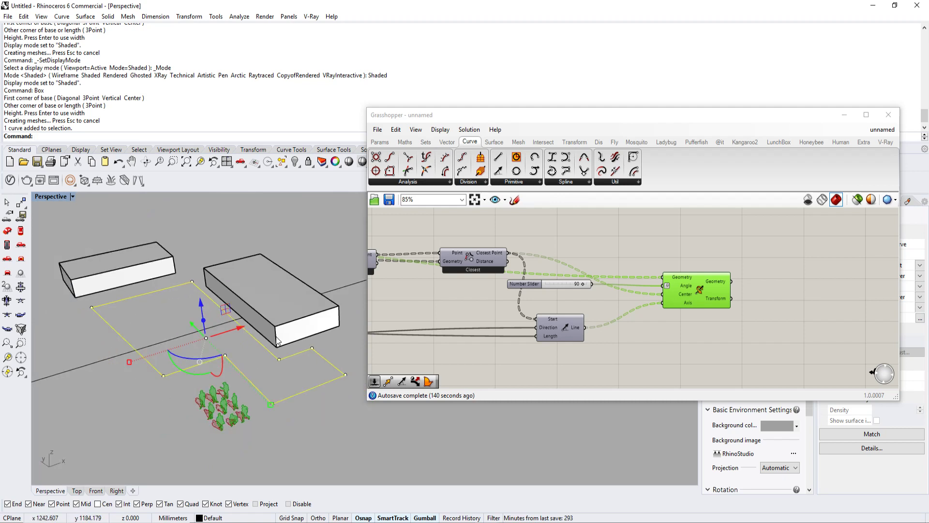
Step: Scale the stepped outline and both boxes by a factor of 2 from the outline's corner nearest the silhouettes
{"action": "right_click_drag", "start_coordinate": [283, 329], "coordinate": [251, 342]}
{"action": "left_click", "coordinate": [275, 312], "text": "shift"}
{"action": "left_click", "coordinate": [200, 277], "text": "shift"}
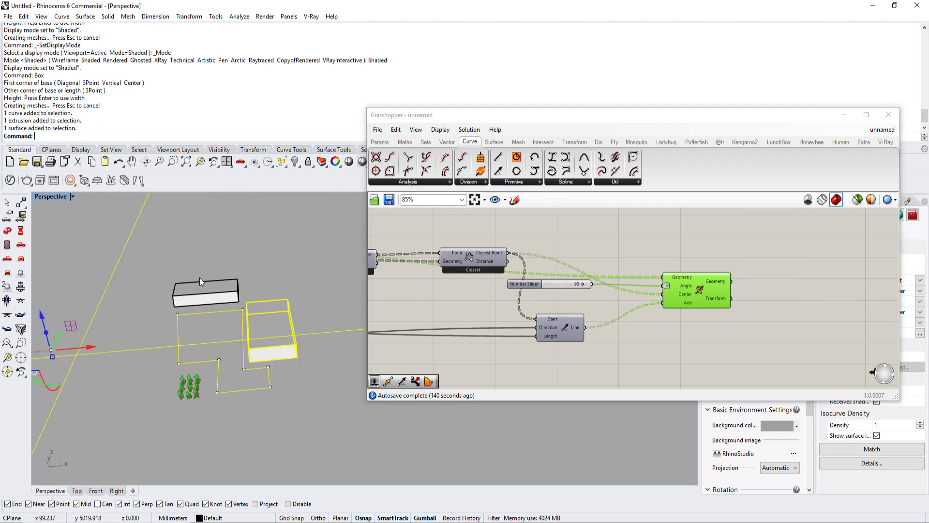
{"action": "left_click", "coordinate": [259, 330]}
{"action": "left_click", "coordinate": [259, 368], "text": "shift"}
{"action": "left_click", "coordinate": [287, 394], "text": "shift"}
{"action": "left_click", "coordinate": [231, 292], "text": "shift"}
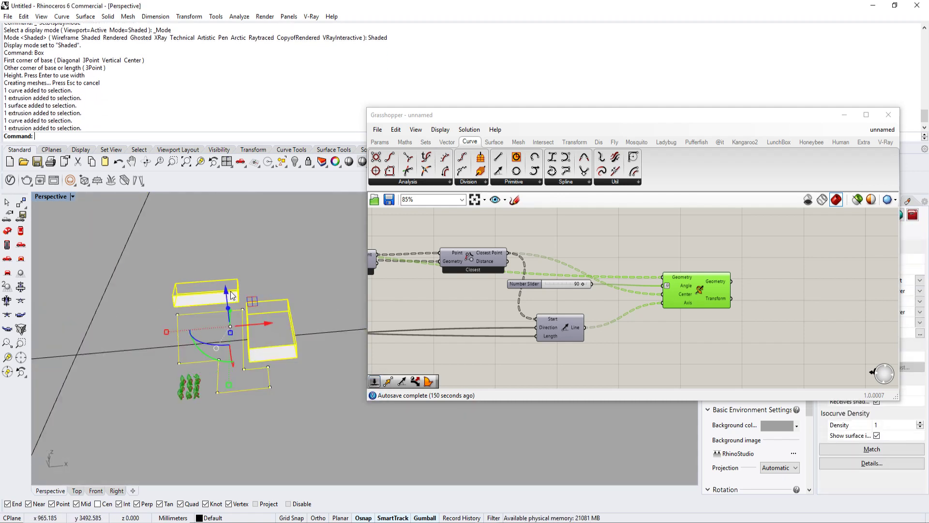
{"action": "type", "text": "Scale"}
{"action": "scroll", "coordinate": [213, 334], "scroll_direction": "up", "scroll_amount": 2}
{"action": "key", "text": "Return"}
{"action": "left_click", "coordinate": [139, 400]}
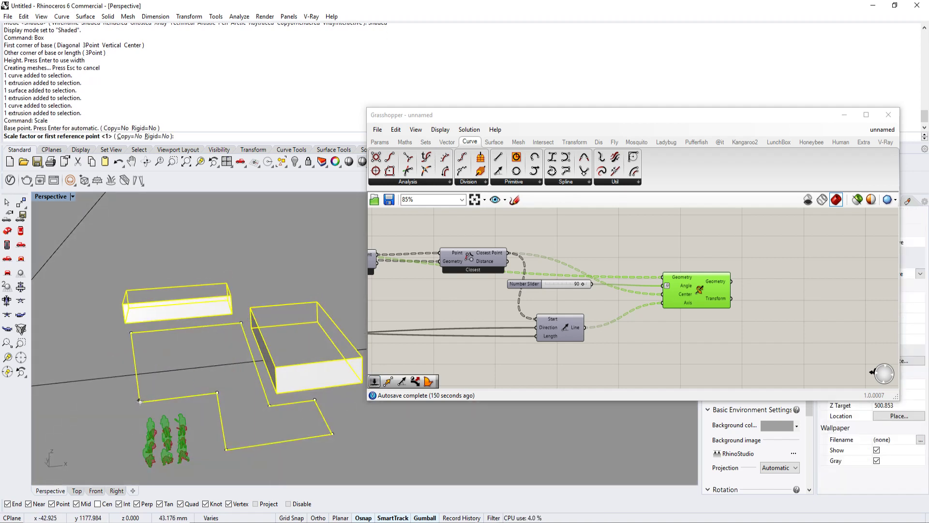
{"action": "type", "text": "2"}
{"action": "key", "text": "Return"}
{"action": "key", "text": "Escape"}
Step: Add a Geometry parameter to the canvas below the duplicated Line component
{"action": "right_click_drag", "start_coordinate": [166, 355], "coordinate": [225, 375]}
{"action": "scroll", "coordinate": [229, 330], "scroll_direction": "down", "scroll_amount": 4}
{"action": "scroll", "coordinate": [200, 372], "scroll_direction": "down", "scroll_amount": 2}
{"action": "right_click_drag", "start_coordinate": [664, 349], "coordinate": [629, 306]}
{"action": "double_click", "coordinate": [555, 348]}
{"action": "type", "text": "geo"}
{"action": "left_click", "coordinate": [553, 323]}
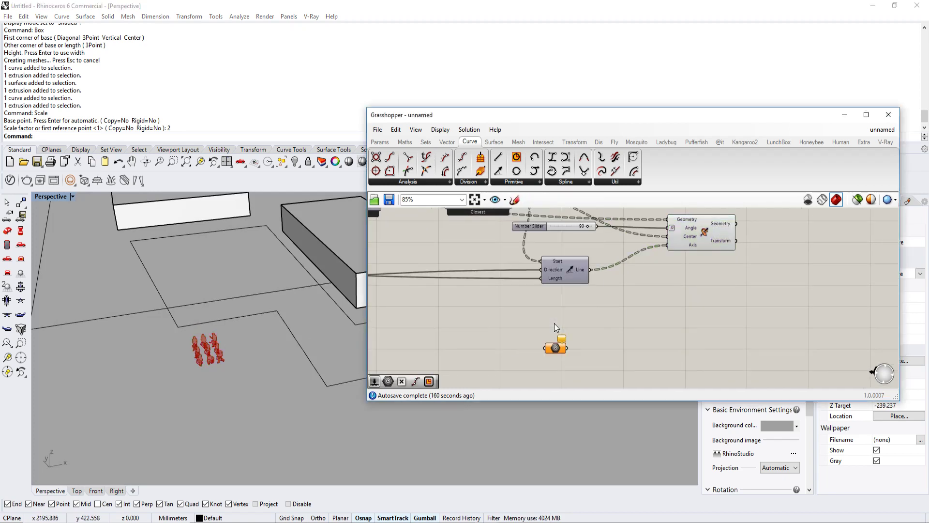
Step: Reference the stepped site outline in the new Geometry parameter
{"action": "right_click", "coordinate": [556, 347]}
{"action": "left_click", "coordinate": [624, 444]}
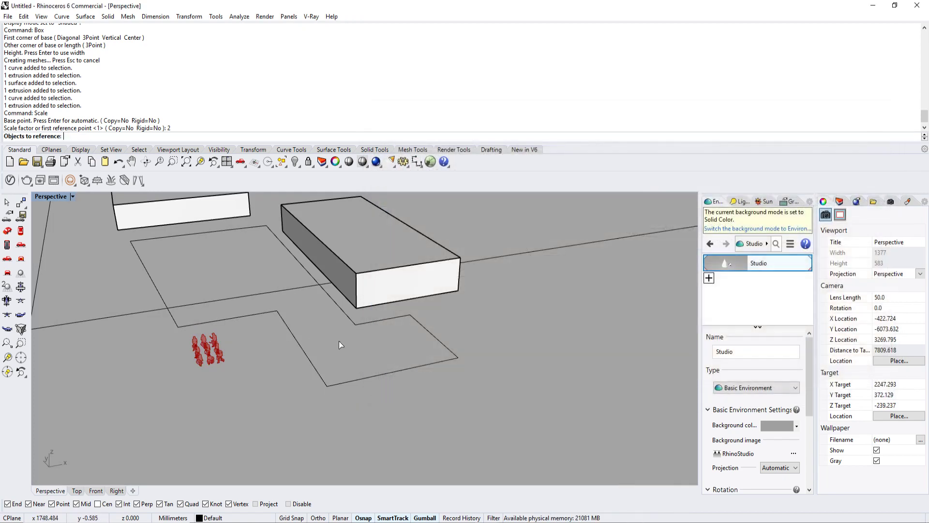
{"action": "left_click", "coordinate": [310, 359]}
Step: Add a Populate Geometry component and feed the referenced outline into its Geometry input
{"action": "scroll", "coordinate": [629, 329], "scroll_direction": "up", "scroll_amount": 3}
{"action": "double_click", "coordinate": [606, 340]}
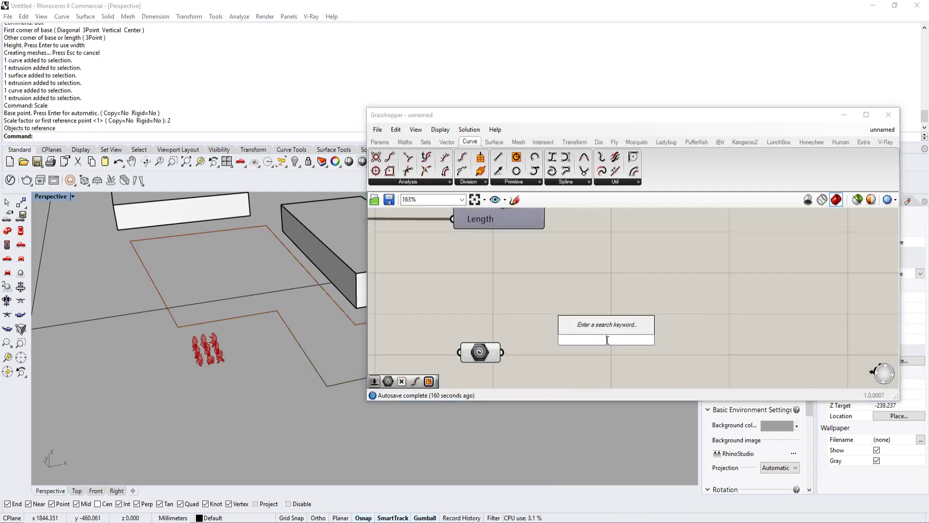
{"action": "double_click", "coordinate": [594, 307]}
{"action": "type", "text": "pop"}
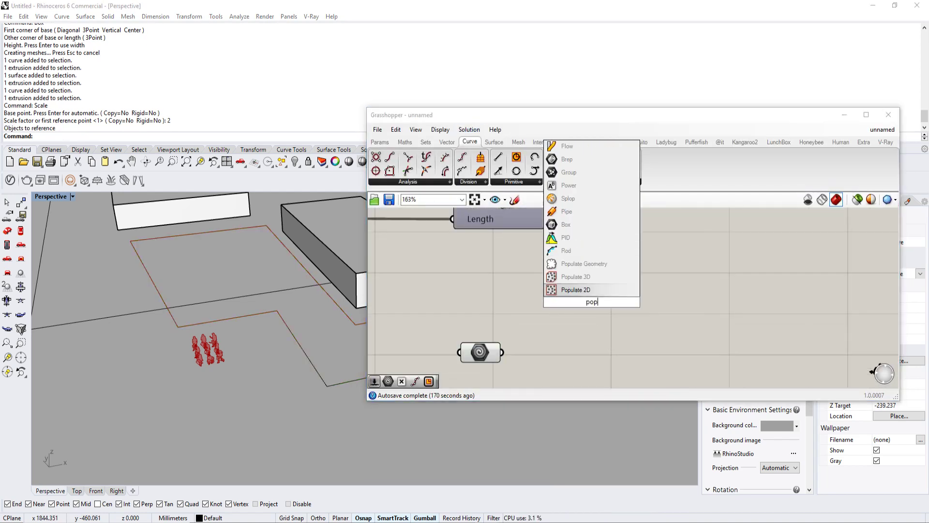
{"action": "left_click", "coordinate": [596, 265]}
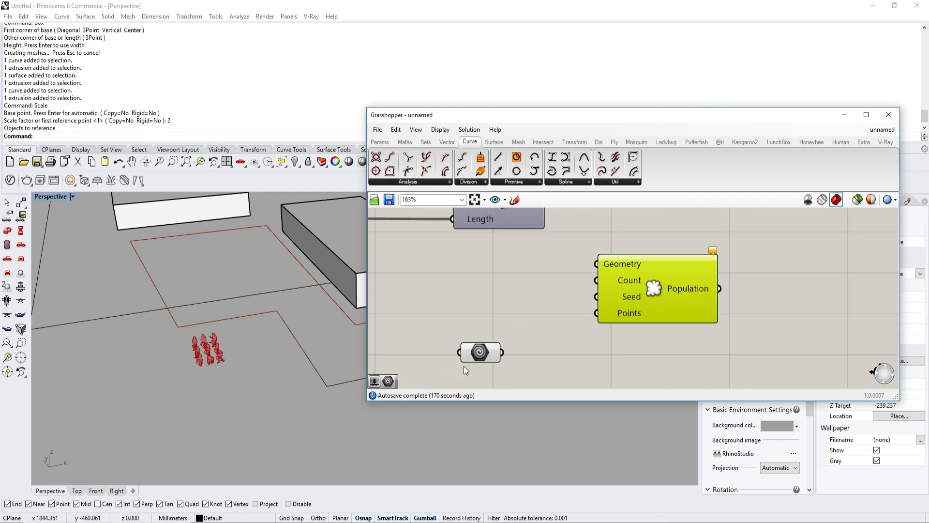
{"action": "left_click_drag", "start_coordinate": [530, 335], "coordinate": [605, 263]}
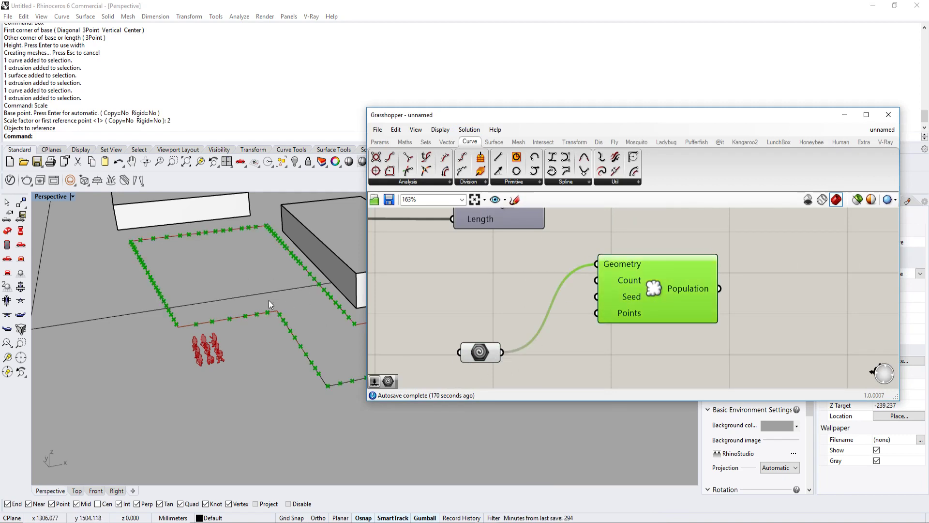
Step: Add a Boundary Surfaces component, feed the outline into its Edges, and connect its Surfaces to the Populate Geometry component
{"action": "double_click", "coordinate": [444, 301]}
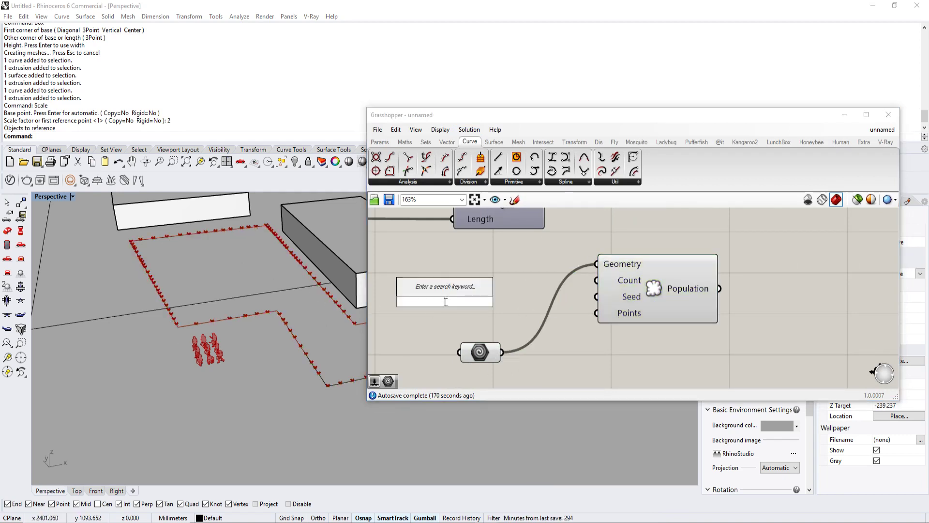
{"action": "type", "text": "bound"}
{"action": "left_click", "coordinate": [458, 290]}
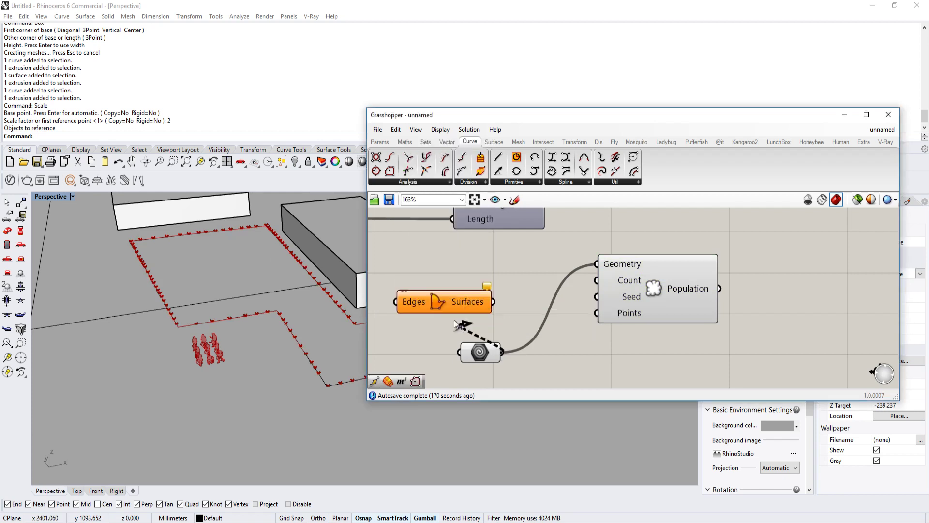
{"action": "left_click_drag", "start_coordinate": [455, 324], "coordinate": [395, 302]}
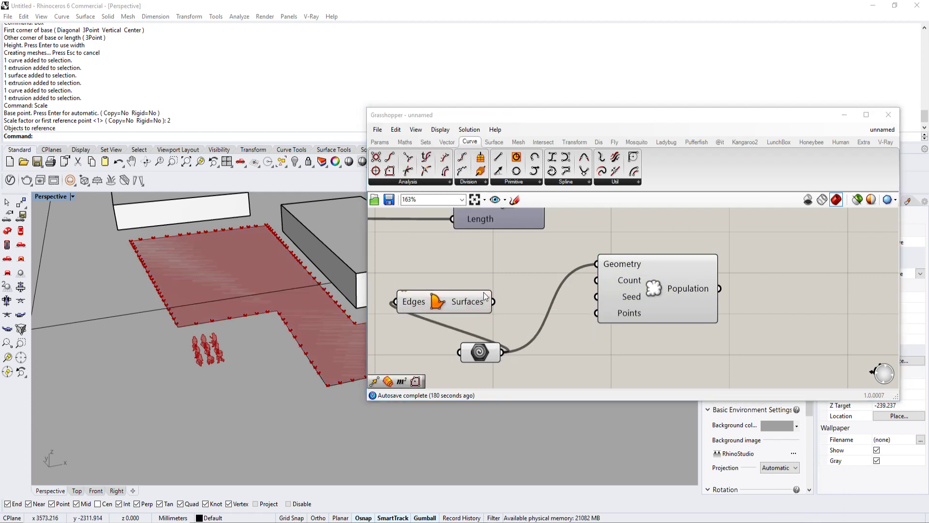
{"action": "right_click_drag", "start_coordinate": [496, 305], "coordinate": [490, 327]}
{"action": "left_click_drag", "start_coordinate": [591, 286], "coordinate": [591, 286]}
Step: Space out the Geometry parameter, Boundary Surfaces and Populate Geometry components in a row below the Line component
{"action": "left_click_drag", "start_coordinate": [593, 329], "coordinate": [630, 320]}
{"action": "left_click_drag", "start_coordinate": [473, 327], "coordinate": [550, 319]}
{"action": "scroll", "coordinate": [668, 320], "scroll_direction": "down", "scroll_amount": 2}
{"action": "left_click_drag", "start_coordinate": [549, 352], "coordinate": [484, 329]}
{"action": "right_click_drag", "start_coordinate": [532, 314], "coordinate": [503, 342]}
{"action": "scroll", "coordinate": [503, 342], "scroll_direction": "down", "scroll_amount": 2}
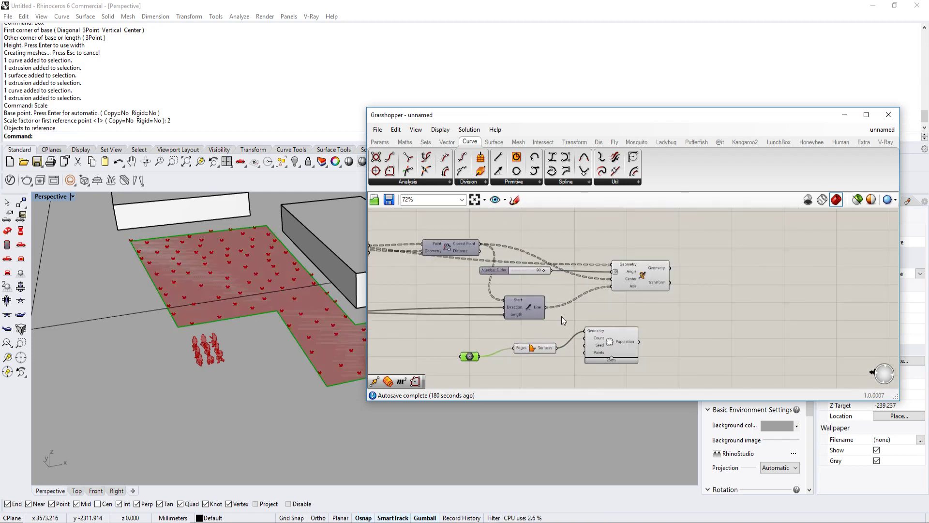
{"action": "scroll", "coordinate": [566, 317], "scroll_direction": "up", "scroll_amount": 3}
{"action": "scroll", "coordinate": [567, 318], "scroll_direction": "down", "scroll_amount": 2}
{"action": "right_click_drag", "start_coordinate": [576, 313], "coordinate": [573, 278]}
{"action": "scroll", "coordinate": [564, 299], "scroll_direction": "up", "scroll_amount": 2}
{"action": "left_click_drag", "start_coordinate": [620, 318], "coordinate": [734, 325]}
{"action": "scroll", "coordinate": [535, 333], "scroll_direction": "down", "scroll_amount": 1}
{"action": "right_click_drag", "start_coordinate": [535, 333], "coordinate": [522, 345]}
{"action": "left_click_drag", "start_coordinate": [499, 337], "coordinate": [541, 350]}
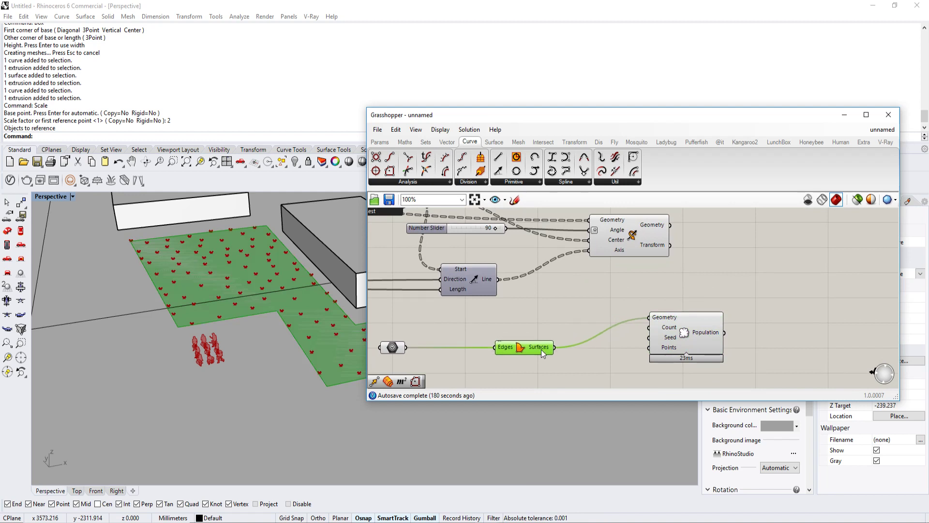
{"action": "left_click_drag", "start_coordinate": [677, 337], "coordinate": [723, 330]}
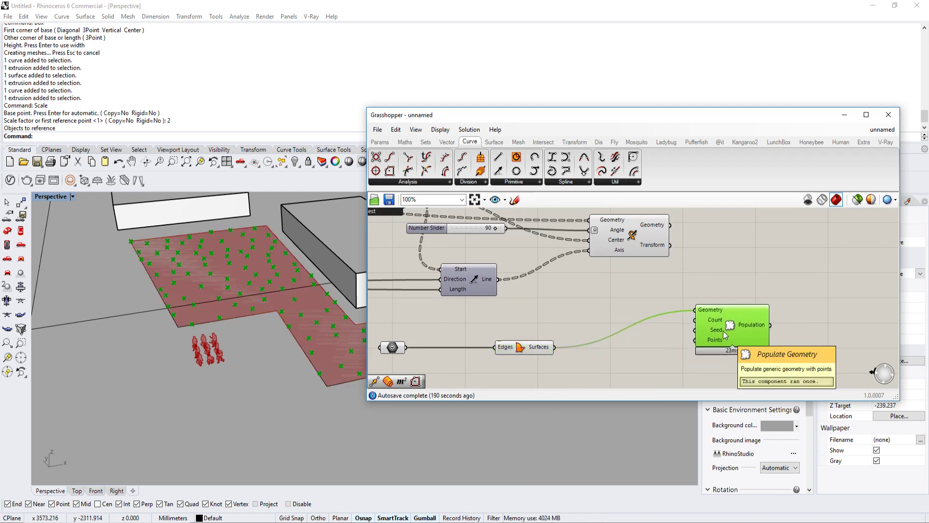
Step: Add a number slider for the Populate Geometry component's Count and set it to 241
{"action": "scroll", "coordinate": [214, 368], "scroll_direction": "up", "scroll_amount": 3}
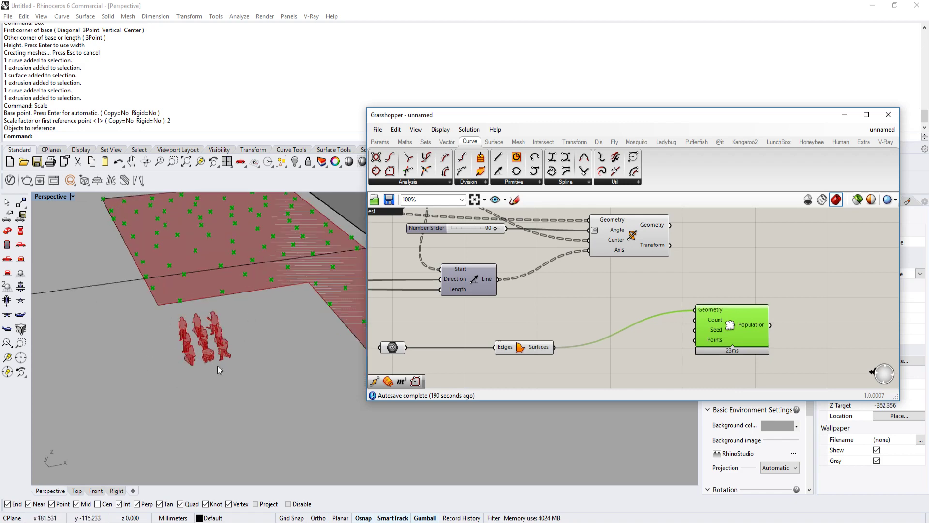
{"action": "scroll", "coordinate": [213, 370], "scroll_direction": "up", "scroll_amount": 4}
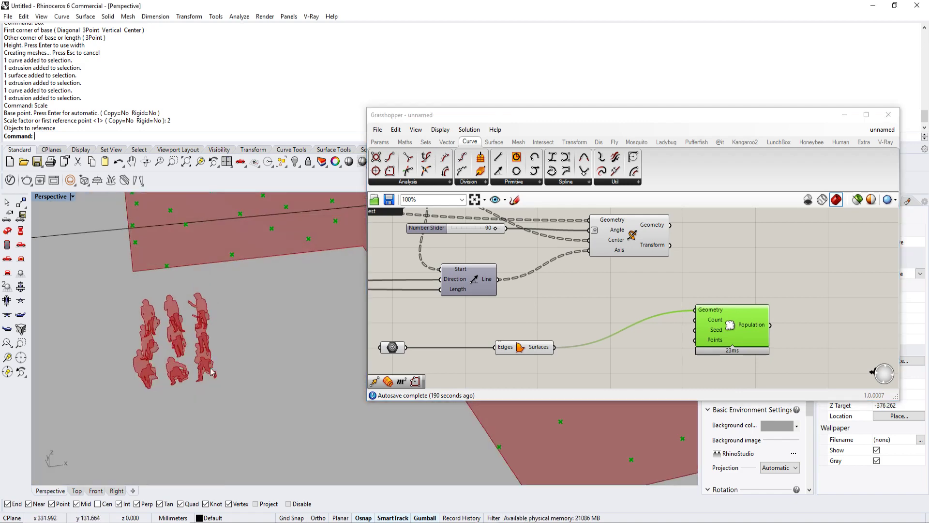
{"action": "scroll", "coordinate": [211, 372], "scroll_direction": "down", "scroll_amount": 3}
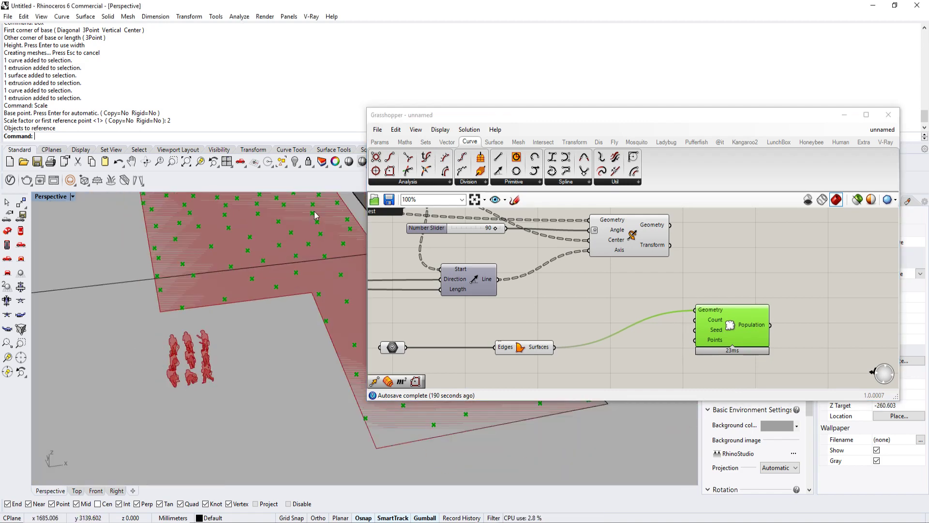
{"action": "scroll", "coordinate": [213, 366], "scroll_direction": "down", "scroll_amount": 3}
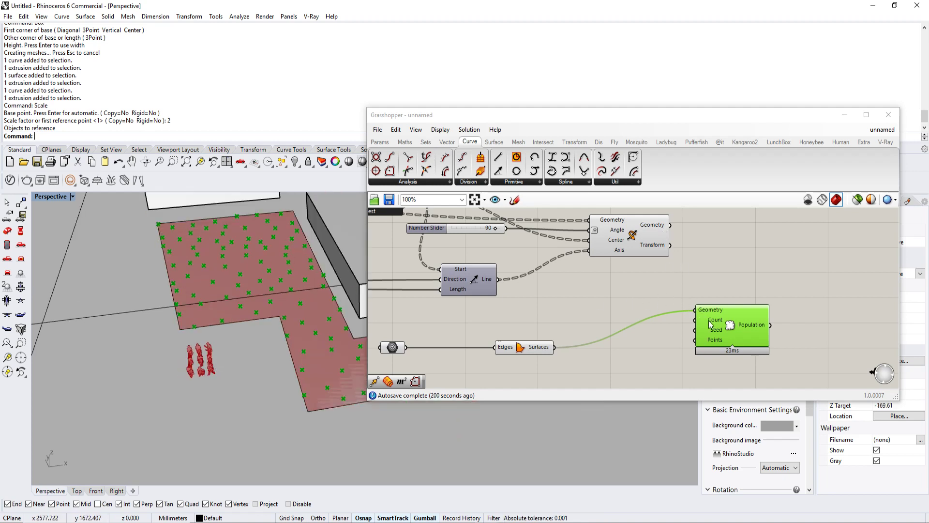
{"action": "left_click", "coordinate": [612, 357]}
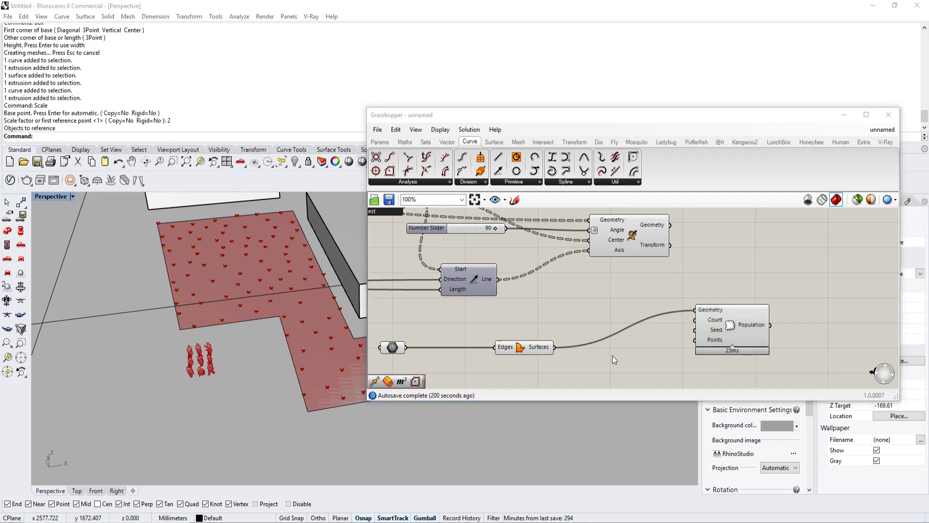
{"action": "double_click", "coordinate": [613, 356]}
{"action": "type", "text": "101"}
{"action": "key", "text": "Return"}
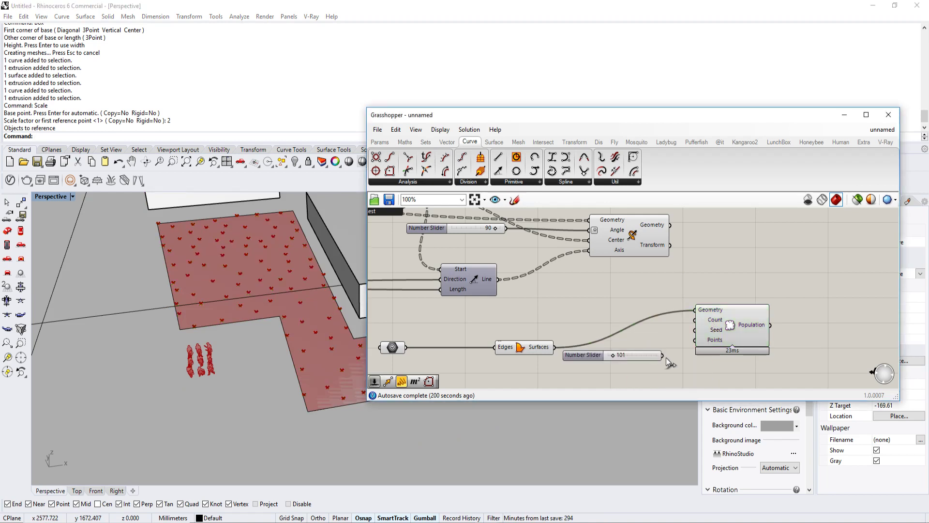
{"action": "left_click_drag", "start_coordinate": [663, 356], "coordinate": [695, 320]}
{"action": "left_click_drag", "start_coordinate": [611, 356], "coordinate": [620, 355]}
Step: Reposition the Populate Geometry component and its count slider so their wires have more room
{"action": "scroll", "coordinate": [200, 337], "scroll_direction": "up", "scroll_amount": 3}
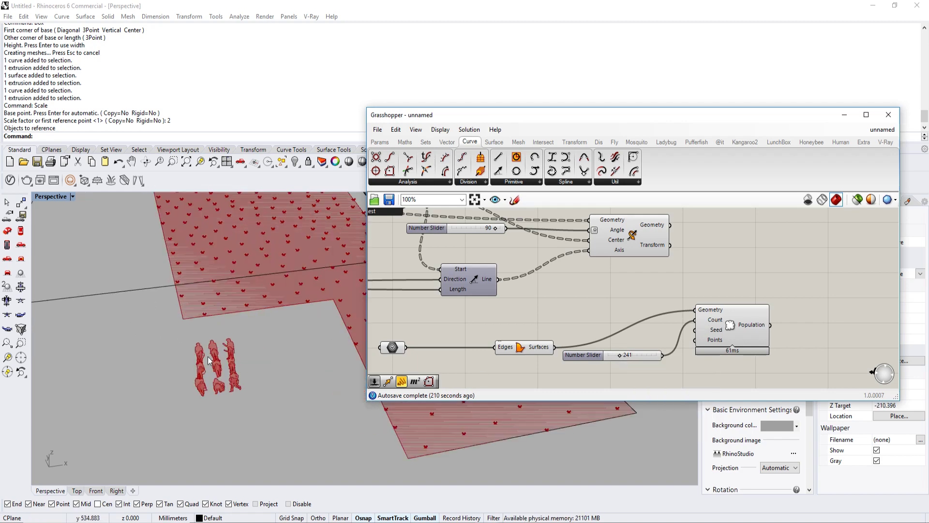
{"action": "scroll", "coordinate": [213, 348], "scroll_direction": "up", "scroll_amount": 3}
{"action": "right_click_drag", "start_coordinate": [228, 382], "coordinate": [272, 368]}
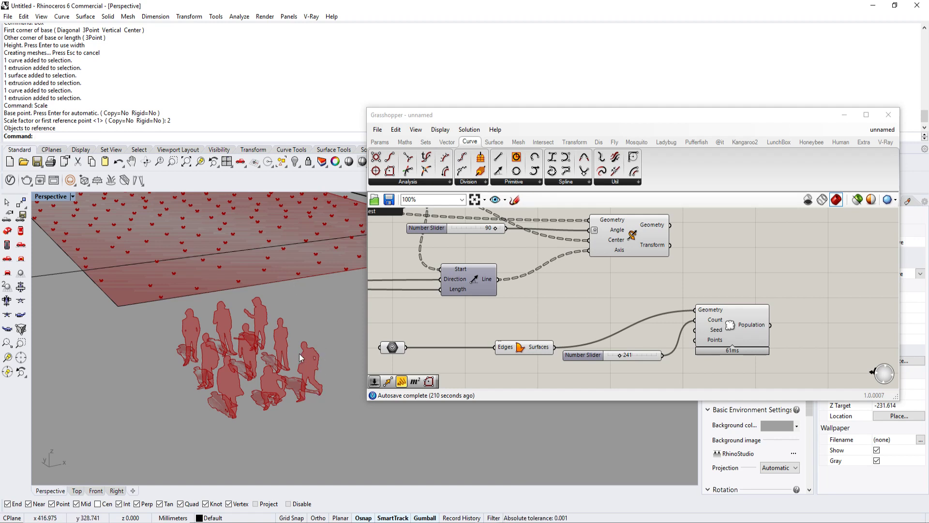
{"action": "right_click_drag", "start_coordinate": [650, 287], "coordinate": [628, 290]}
{"action": "left_click_drag", "start_coordinate": [707, 330], "coordinate": [728, 337]}
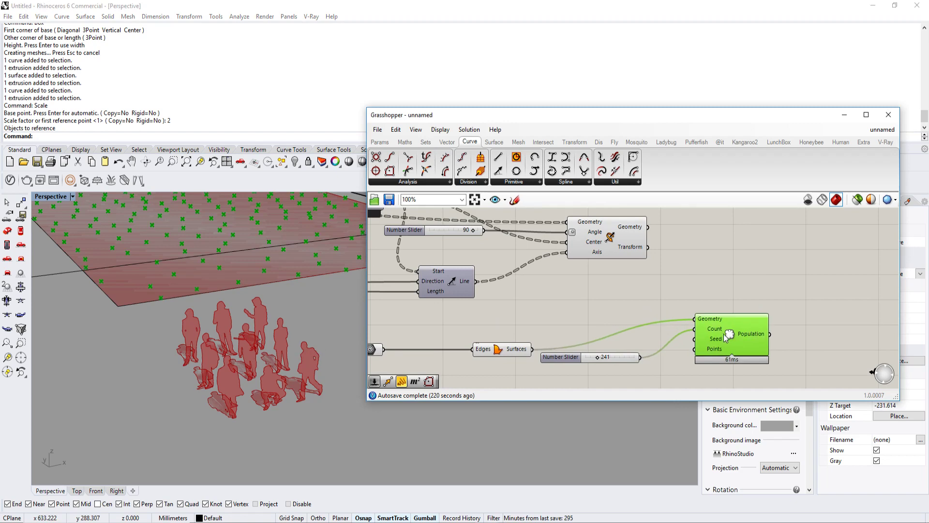
{"action": "left_click_drag", "start_coordinate": [633, 353], "coordinate": [636, 359]}
{"action": "right_click_drag", "start_coordinate": [636, 360], "coordinate": [656, 303]}
{"action": "left_click_drag", "start_coordinate": [656, 303], "coordinate": [644, 321]}
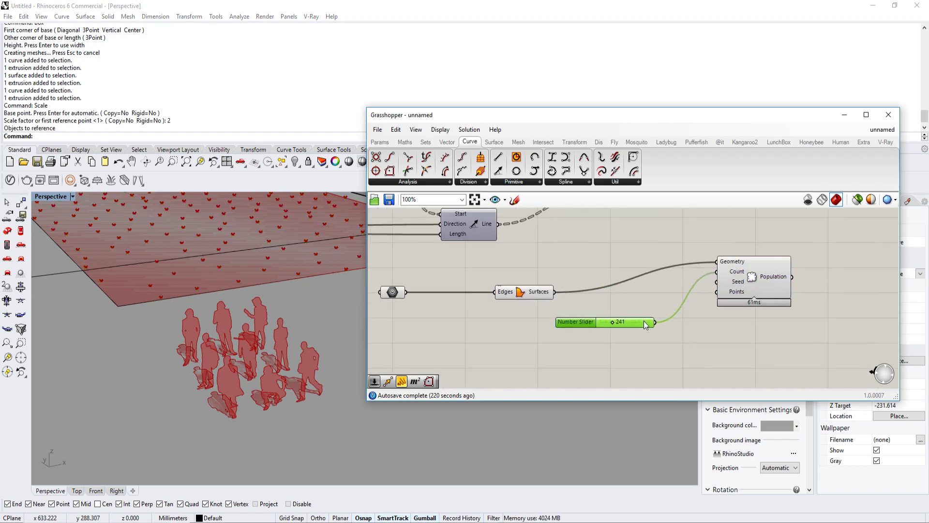
Step: Add an Area component beside the final rotation component and feed the rotated silhouette geometry into it
{"action": "scroll", "coordinate": [644, 321], "scroll_direction": "down", "scroll_amount": 2}
{"action": "scroll", "coordinate": [645, 325], "scroll_direction": "down", "scroll_amount": 2}
{"action": "left_click", "coordinate": [695, 304]}
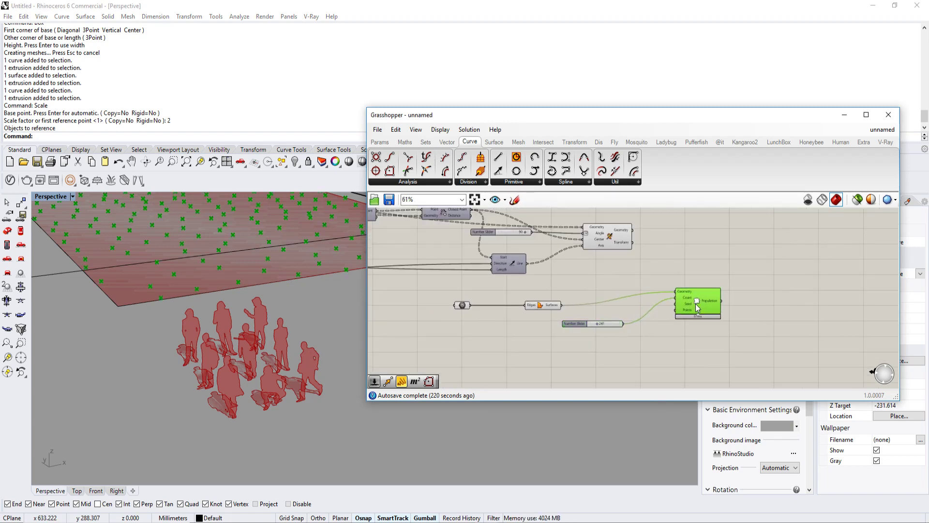
{"action": "right_click_drag", "start_coordinate": [599, 263], "coordinate": [579, 284]}
{"action": "left_click", "coordinate": [602, 260]}
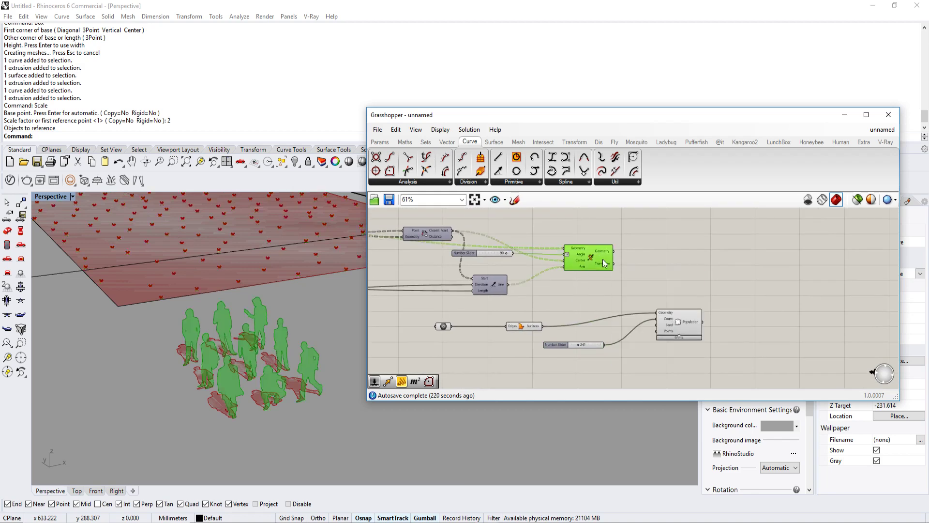
{"action": "right_click_drag", "start_coordinate": [641, 270], "coordinate": [608, 287]}
{"action": "scroll", "coordinate": [608, 287], "scroll_direction": "up", "scroll_amount": 2}
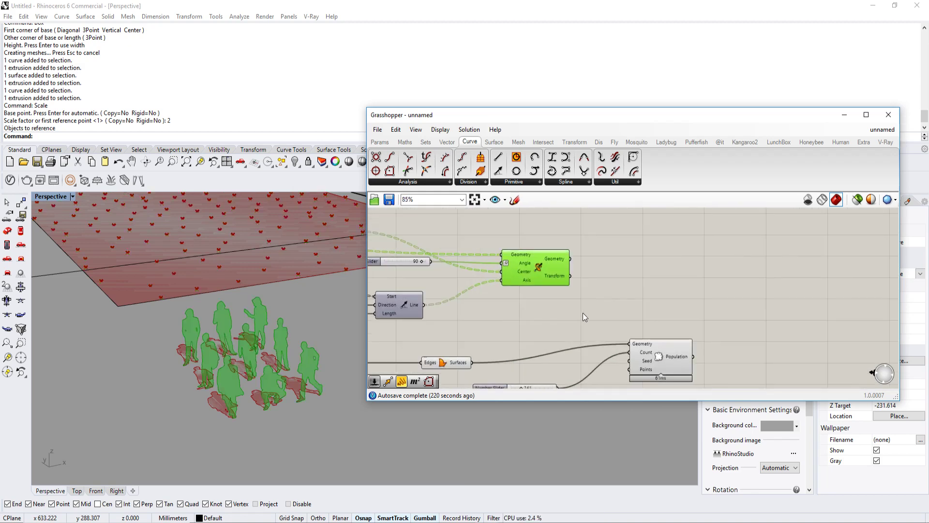
{"action": "double_click", "coordinate": [598, 299]}
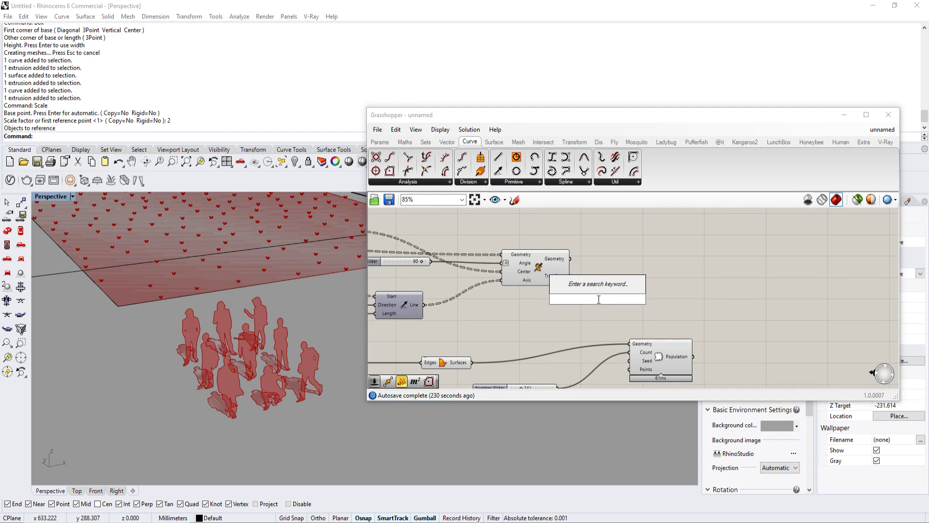
{"action": "type", "text": "area"}
{"action": "key", "text": "Return"}
{"action": "scroll", "coordinate": [595, 284], "scroll_direction": "up", "scroll_amount": 2}
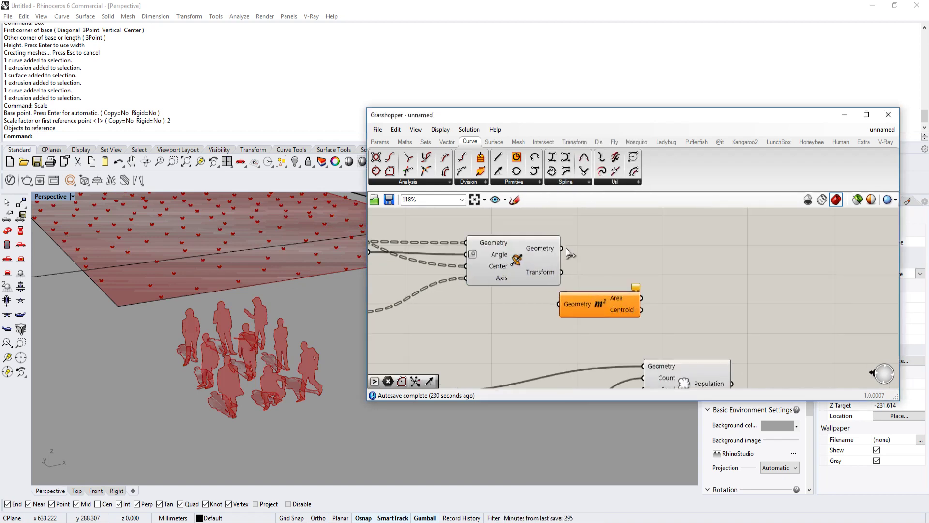
{"action": "left_click_drag", "start_coordinate": [563, 303], "coordinate": [629, 255]}
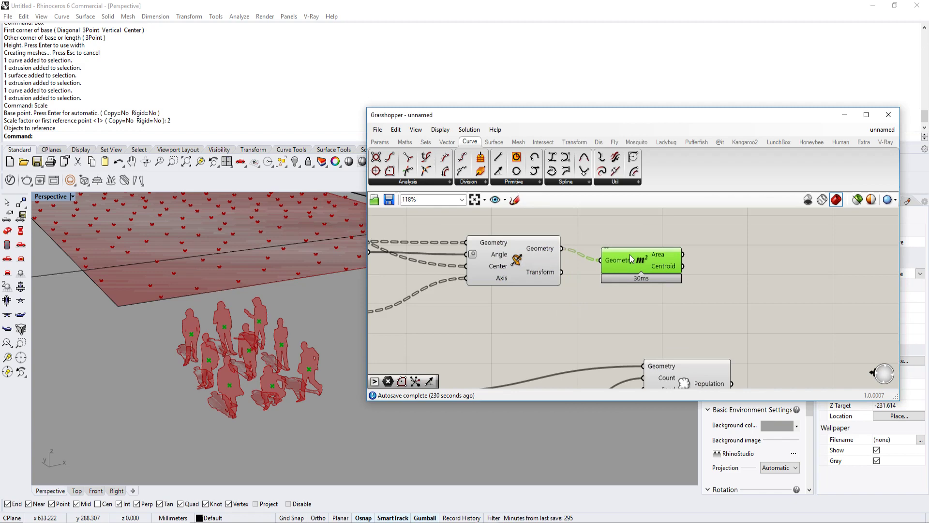
{"action": "double_click", "coordinate": [716, 259]}
{"action": "type", "text": "popul"}
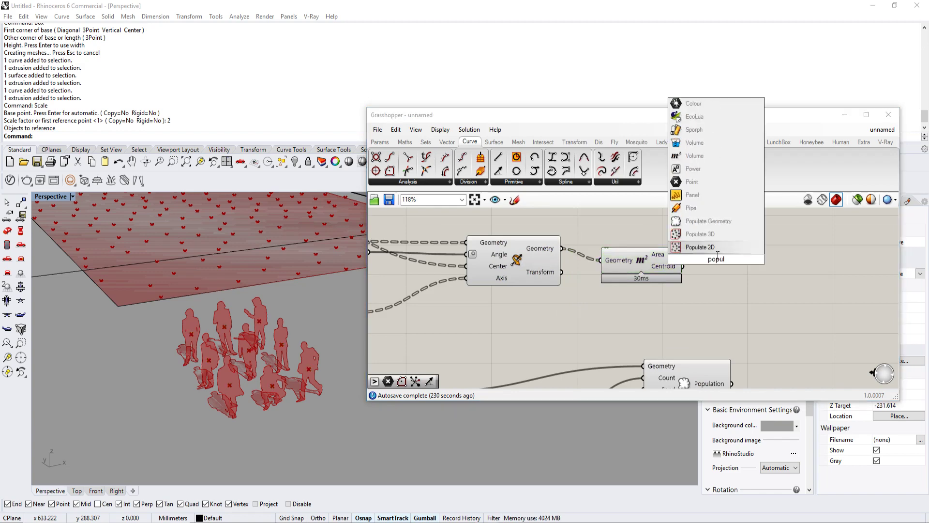
{"action": "mouse_move", "coordinate": [285, 391]}
{"action": "right_mouse_down"}
{"action": "mouse_move", "coordinate": [270, 362]}
{"action": "mouse_move", "coordinate": [269, 395]}
{"action": "right_mouse_up"}
{"action": "double_click", "coordinate": [701, 269]}
{"action": "type", "text": "pop"}
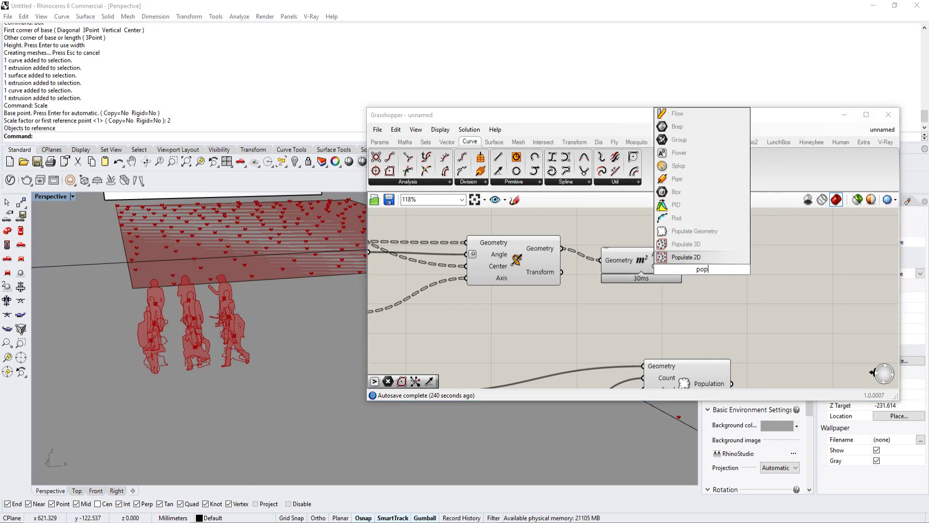
{"action": "key", "text": "Escape"}
Step: Add a Project component after the Area component and connect the silhouettes' centroids to its Geometry input
{"action": "double_click", "coordinate": [746, 252]}
{"action": "type", "text": "proje"}
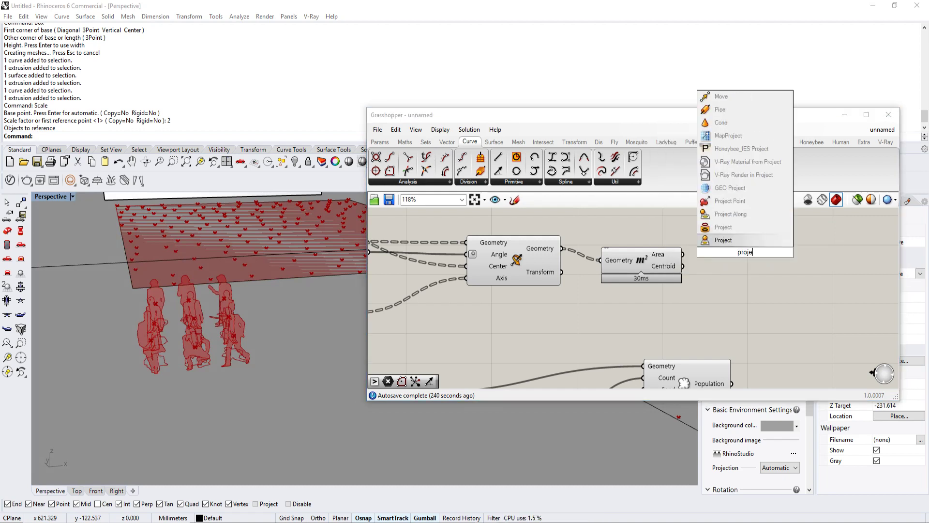
{"action": "key", "text": "Return"}
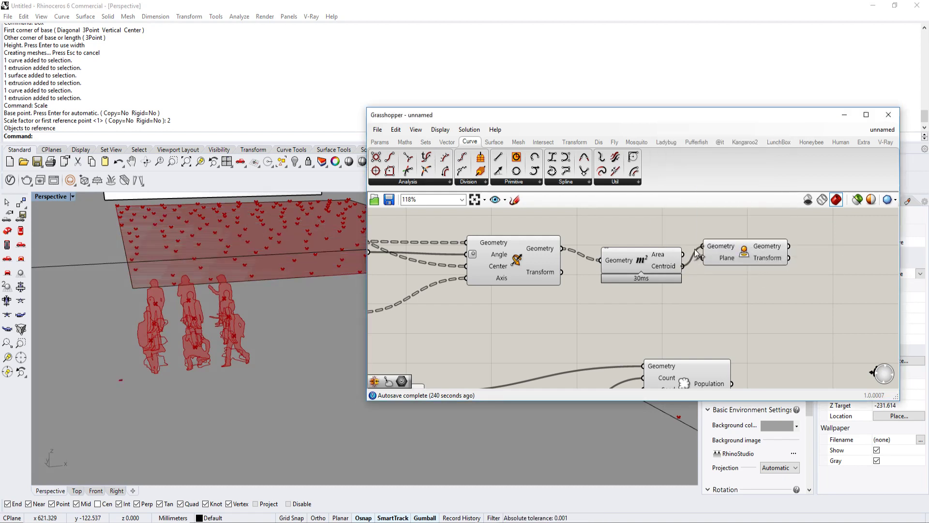
{"action": "right_click_drag", "start_coordinate": [285, 377], "coordinate": [275, 438]}
{"action": "scroll", "coordinate": [223, 360], "scroll_direction": "up", "scroll_amount": 6}
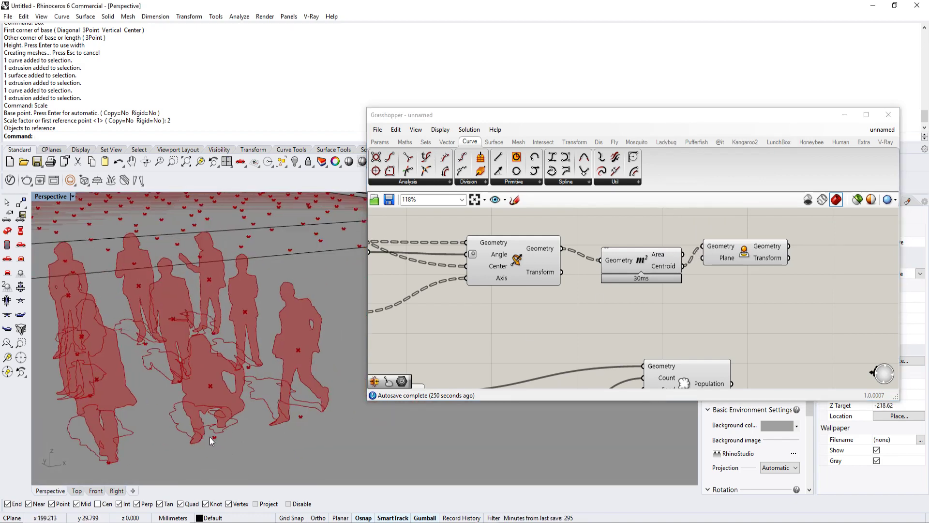
Step: Move the Populate Geometry component into line directly below the Project component
{"action": "scroll", "coordinate": [619, 272], "scroll_direction": "down", "scroll_amount": 3}
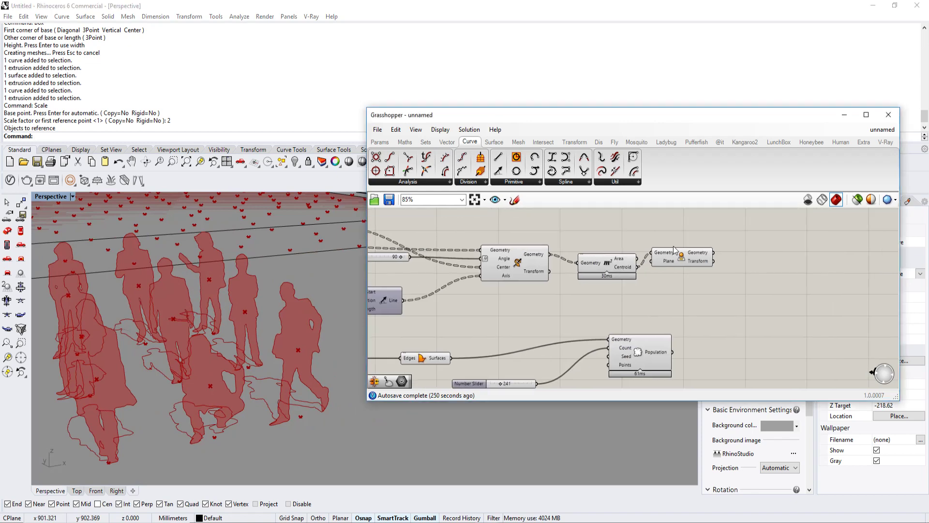
{"action": "left_click", "coordinate": [675, 252]}
{"action": "right_click_drag", "start_coordinate": [661, 290], "coordinate": [609, 264]}
{"action": "left_click", "coordinate": [627, 336]}
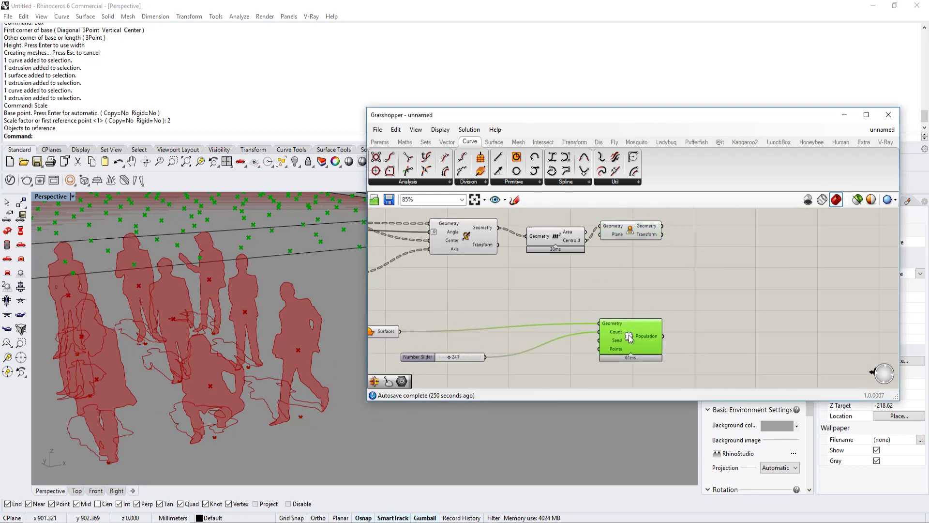
{"action": "scroll", "coordinate": [582, 314], "scroll_direction": "down", "scroll_amount": 2}
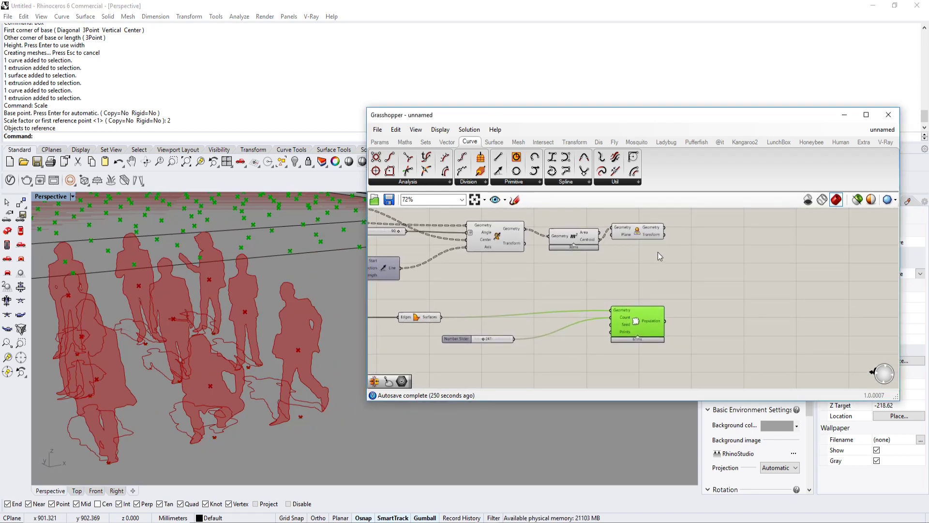
Step: Move the Populate Geometry component and the Boundary Surfaces component that feeds it farther along to open up the layout
{"action": "right_click_drag", "start_coordinate": [657, 251], "coordinate": [658, 268]}
{"action": "left_click", "coordinate": [642, 247]}
{"action": "left_click_drag", "start_coordinate": [644, 336], "coordinate": [665, 345]}
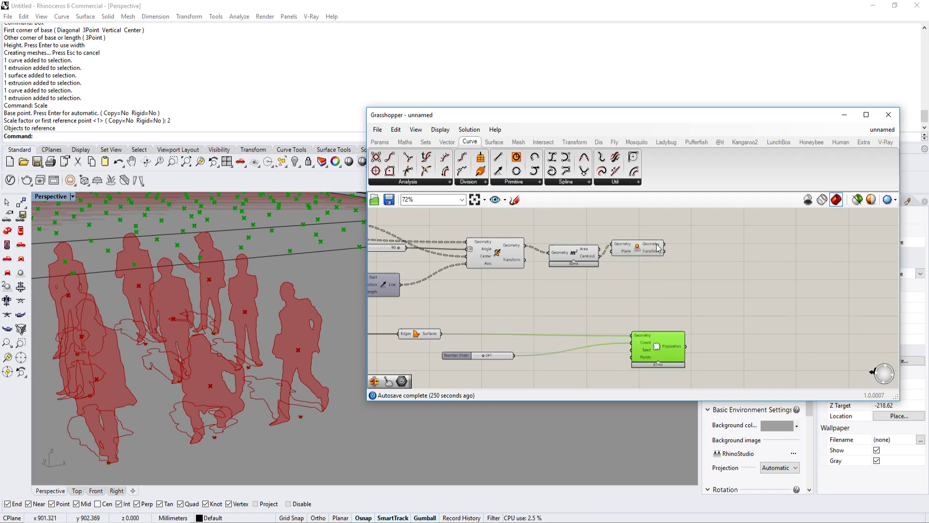
{"action": "right_click_drag", "start_coordinate": [587, 298], "coordinate": [612, 271]}
{"action": "left_click", "coordinate": [449, 305]}
{"action": "left_click_drag", "start_coordinate": [449, 304], "coordinate": [515, 285]}
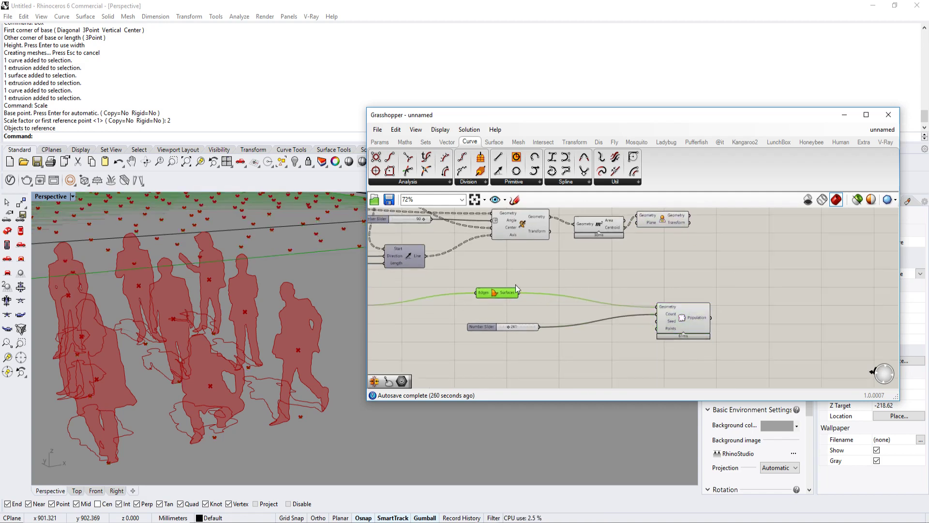
Step: Flatten the Geometry output of the final rotation component
{"action": "left_click", "coordinate": [532, 236]}
{"action": "scroll", "coordinate": [532, 253], "scroll_direction": "up", "scroll_amount": 1}
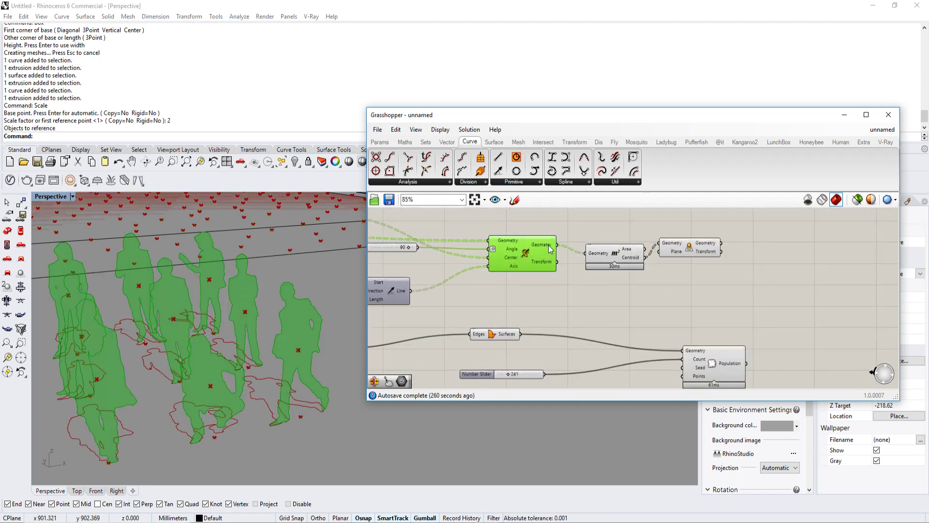
{"action": "right_click_drag", "start_coordinate": [550, 249], "coordinate": [524, 248]}
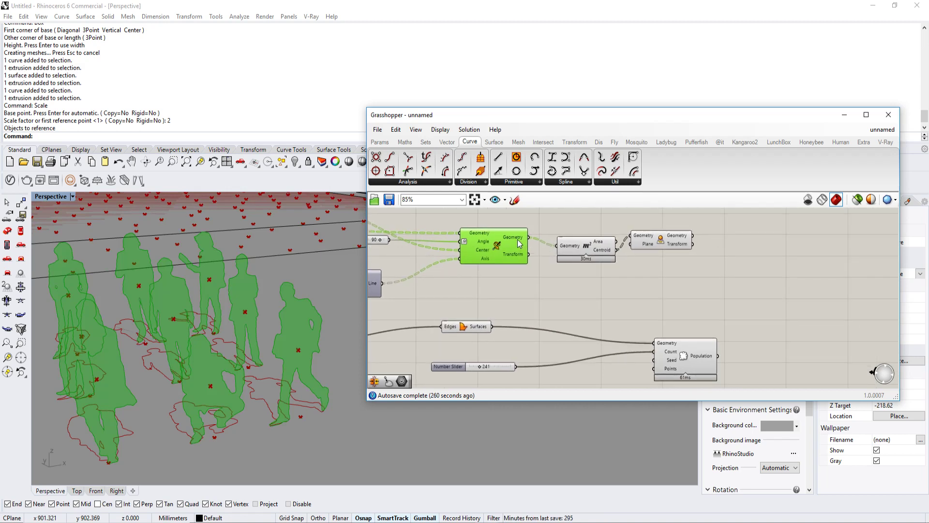
{"action": "right_click", "coordinate": [519, 243]}
{"action": "left_click", "coordinate": [559, 295]}
Step: Move the Project and Area components farther from the rotation component to leave more space between them
{"action": "left_click_drag", "start_coordinate": [673, 237], "coordinate": [720, 236]}
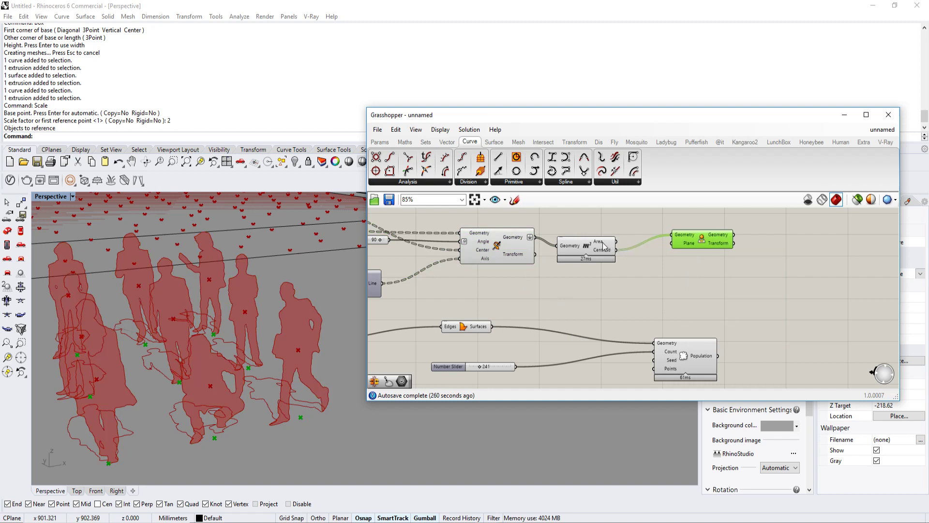
{"action": "left_click_drag", "start_coordinate": [603, 242], "coordinate": [620, 238]}
{"action": "right_click_drag", "start_coordinate": [546, 328], "coordinate": [548, 305]}
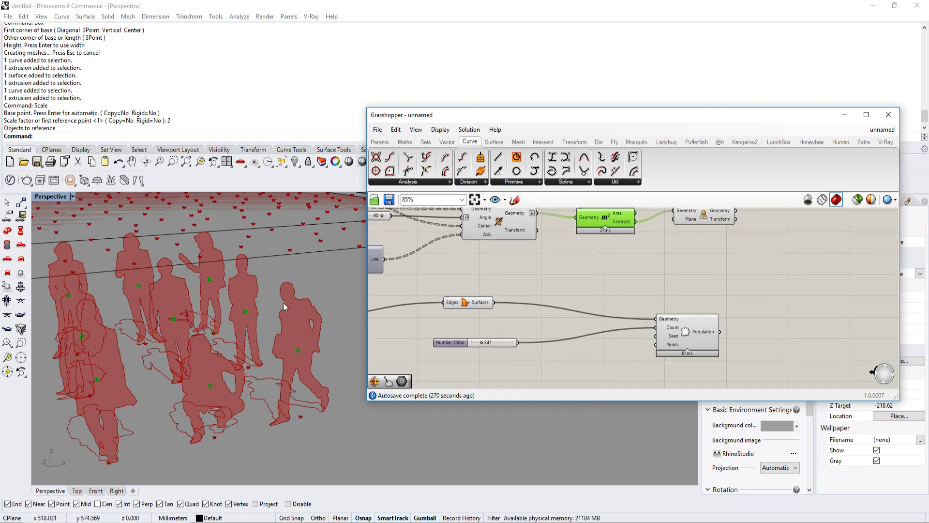
Step: Add a Duplicate Data component, feeding the rotated silhouettes into Data and the population count slider into Number
{"action": "right_click_drag", "start_coordinate": [589, 282], "coordinate": [567, 310]}
{"action": "double_click", "coordinate": [542, 301]}
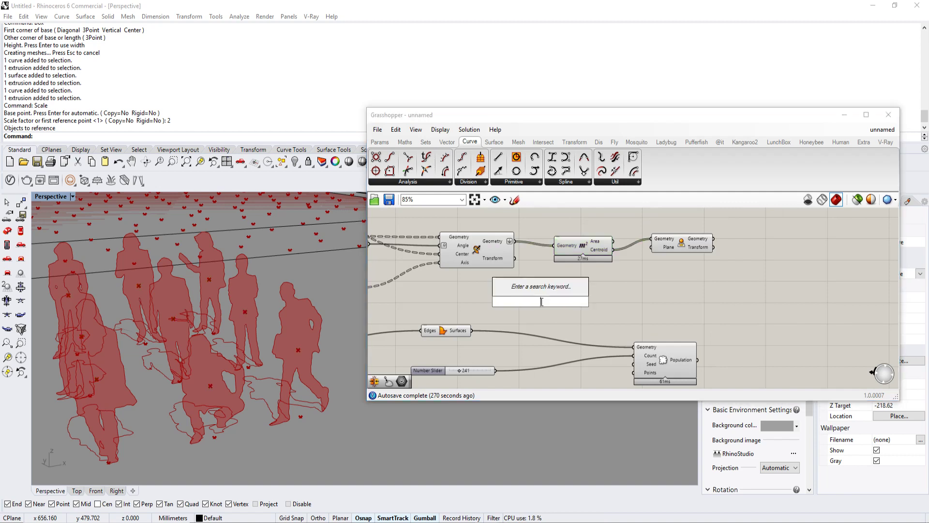
{"action": "type", "text": "dupl"}
{"action": "left_click", "coordinate": [542, 290]}
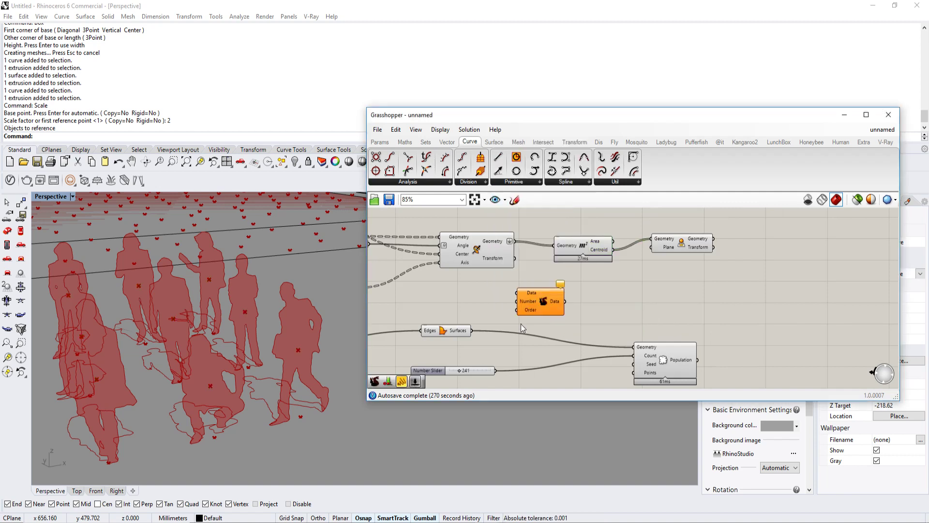
{"action": "left_click_drag", "start_coordinate": [494, 371], "coordinate": [516, 301]}
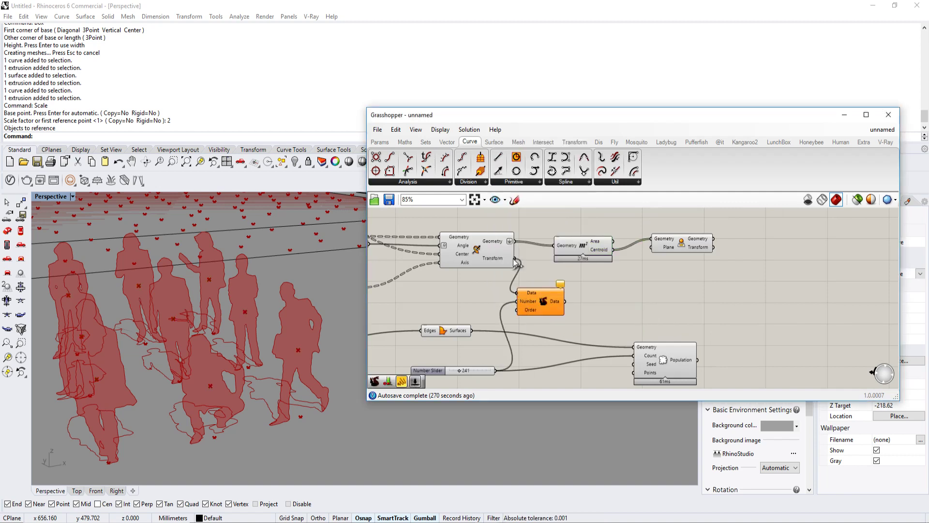
{"action": "left_click_drag", "start_coordinate": [516, 262], "coordinate": [513, 240]}
{"action": "mouse_move", "coordinate": [559, 305]}
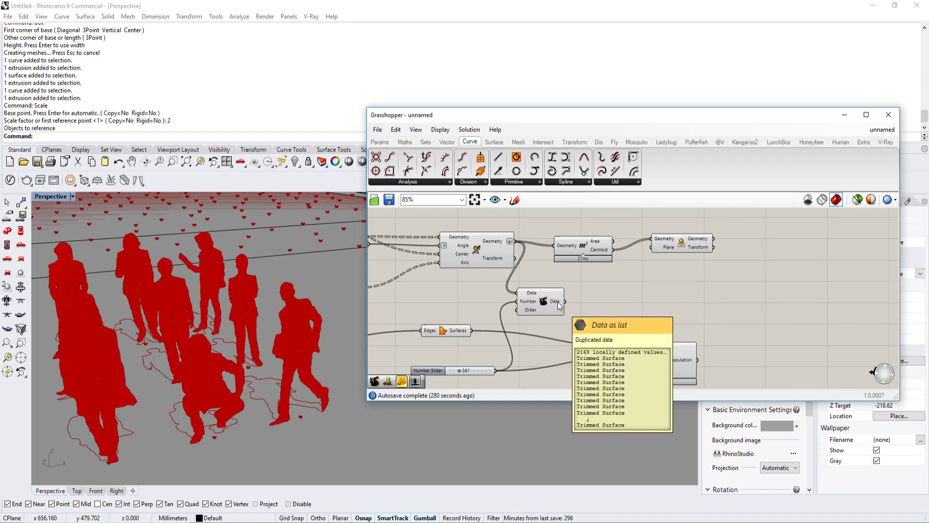
Step: Turn off the viewport preview of the silhouettes' Duplicate Data component
{"action": "scroll", "coordinate": [559, 304], "scroll_direction": "up", "scroll_amount": 2}
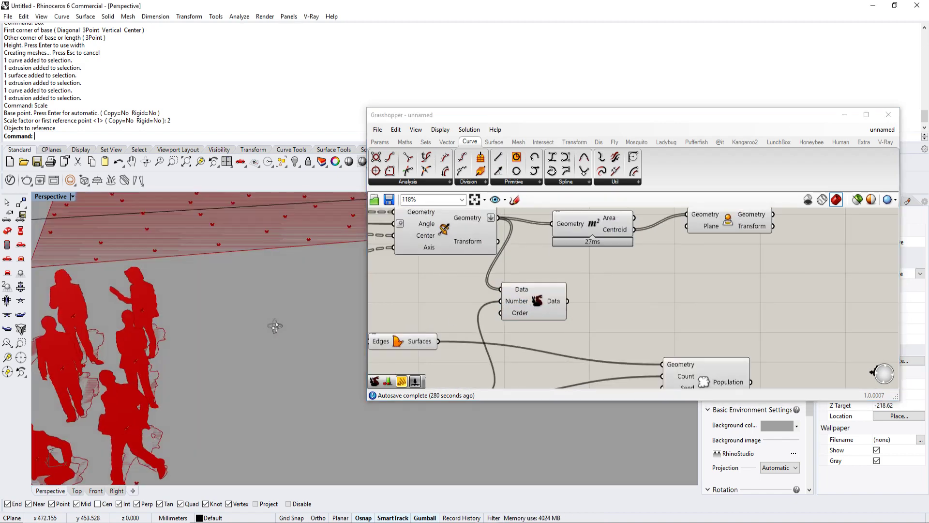
{"action": "left_click", "coordinate": [542, 302]}
{"action": "right_click", "coordinate": [543, 303]}
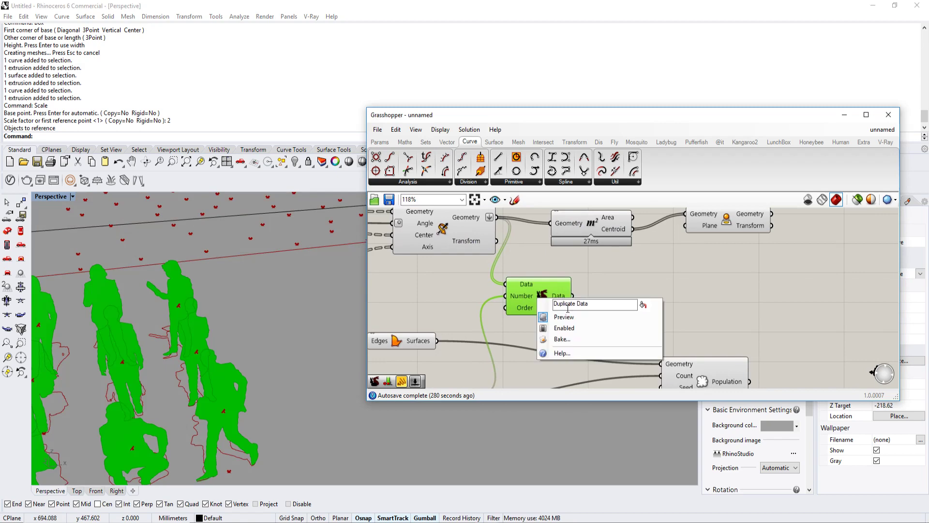
{"action": "left_click", "coordinate": [563, 315]}
{"action": "scroll", "coordinate": [595, 295], "scroll_direction": "up", "scroll_amount": 2}
{"action": "scroll", "coordinate": [614, 288], "scroll_direction": "down", "scroll_amount": 4}
{"action": "right_click_drag", "start_coordinate": [617, 291], "coordinate": [648, 287]}
{"action": "scroll", "coordinate": [334, 347], "scroll_direction": "down", "scroll_amount": 5}
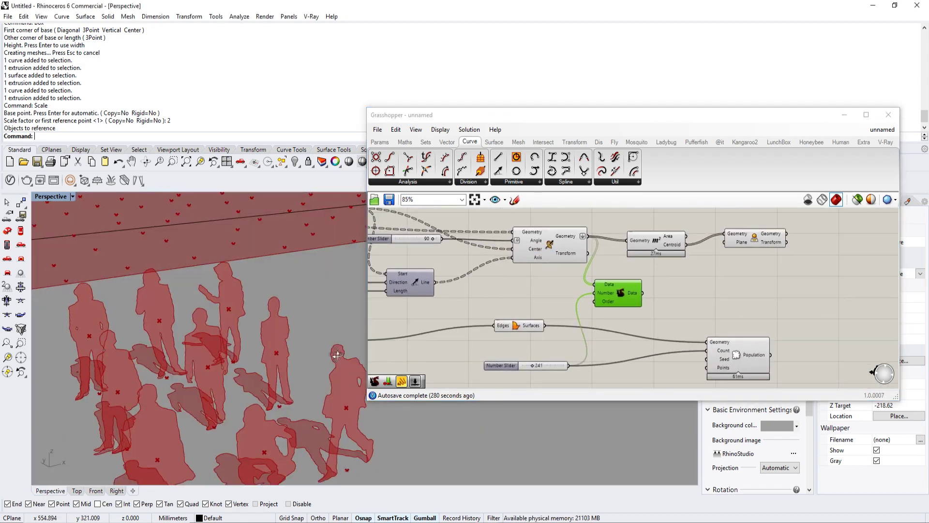
Step: Copy the Duplicate Data component to duplicate the projected centroids, and move Populate Geometry clear of the copy
{"action": "right_click_drag", "start_coordinate": [337, 352], "coordinate": [375, 349]}
{"action": "right_click_drag", "start_coordinate": [660, 316], "coordinate": [604, 321]}
{"action": "left_click_drag", "start_coordinate": [557, 301], "coordinate": [802, 294], "text": "alt"}
{"action": "left_click_drag", "start_coordinate": [731, 239], "coordinate": [748, 290]}
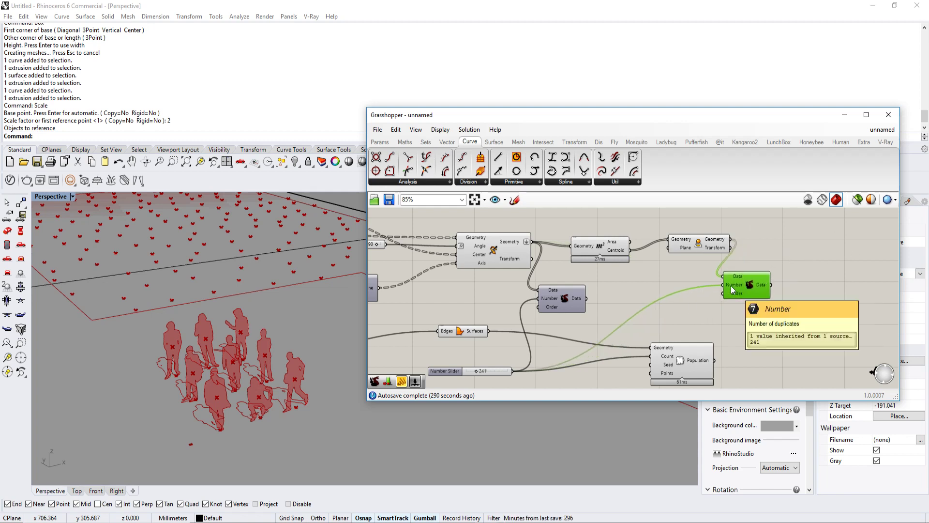
{"action": "left_click_drag", "start_coordinate": [691, 360], "coordinate": [781, 356]}
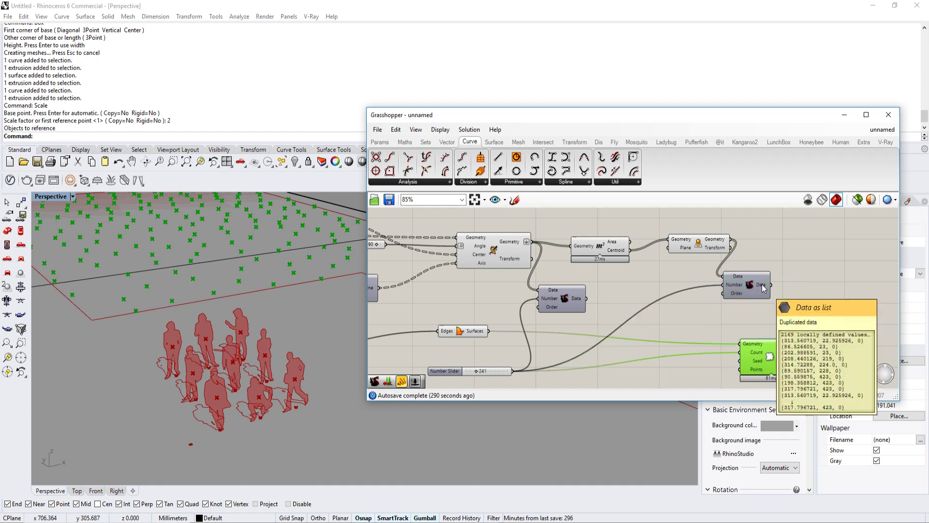
Step: Add a Series component beside the second Duplicate Data and connect the population count slider to its Count input
{"action": "scroll", "coordinate": [761, 284], "scroll_direction": "up", "scroll_amount": 3}
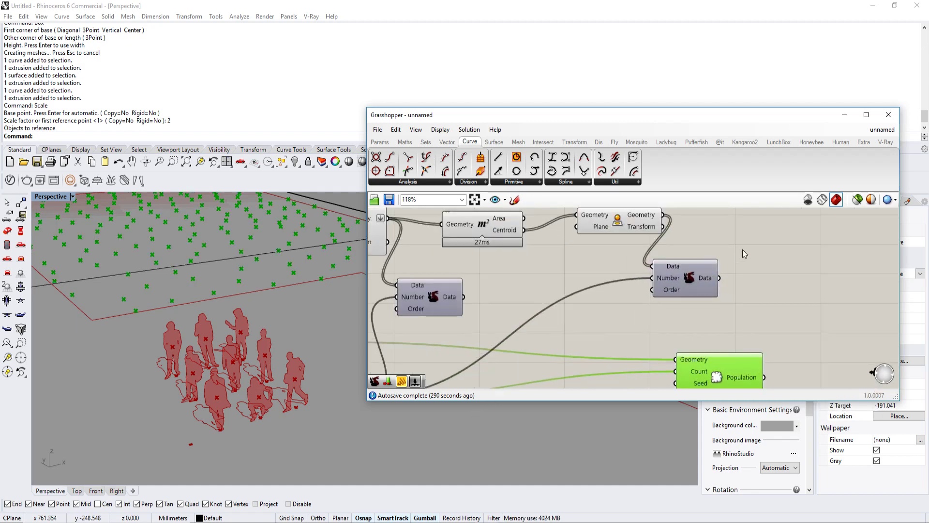
{"action": "right_click_drag", "start_coordinate": [749, 296], "coordinate": [711, 286]}
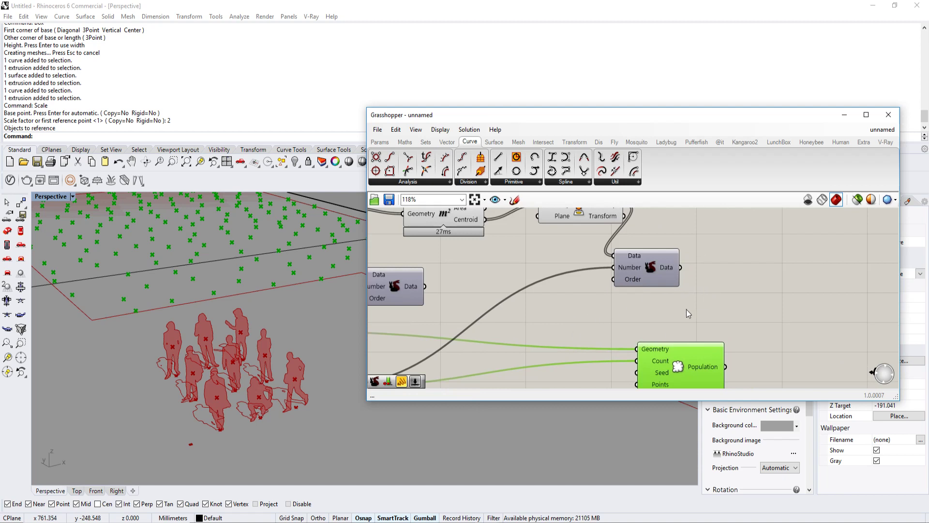
{"action": "mouse_move", "coordinate": [670, 266]}
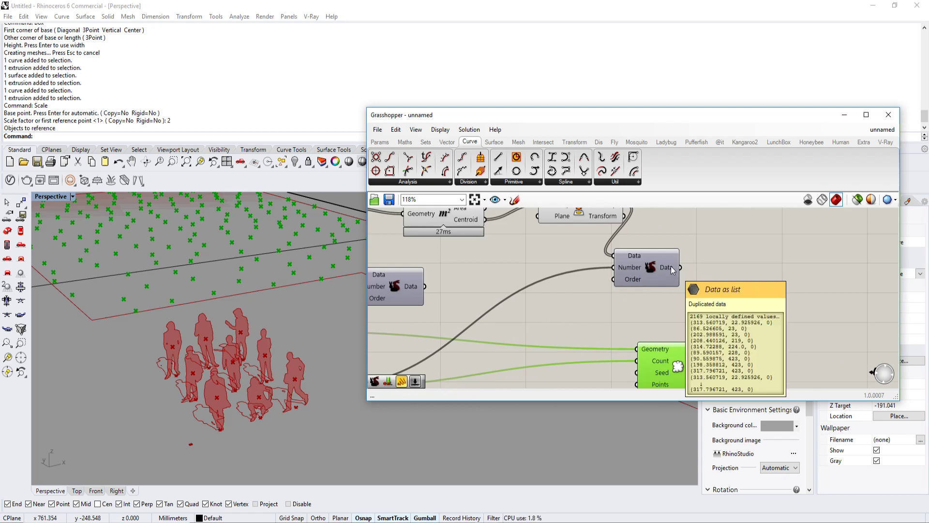
{"action": "double_click", "coordinate": [742, 300]}
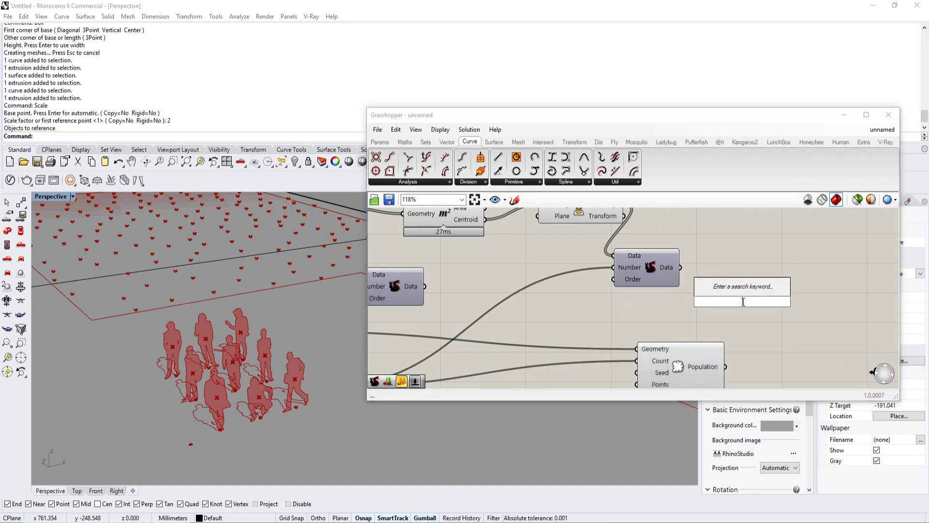
{"action": "type", "text": "li"}
{"action": "key", "text": "BackSpace"}
{"action": "key", "text": "BackSpace"}
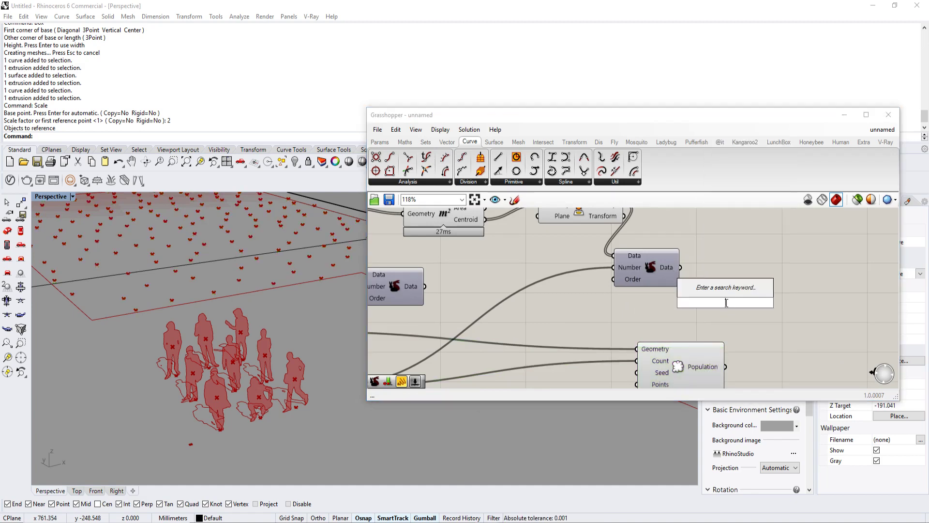
{"action": "type", "text": "series"}
{"action": "left_click", "coordinate": [710, 290]}
{"action": "scroll", "coordinate": [711, 290], "scroll_direction": "down", "scroll_amount": 2}
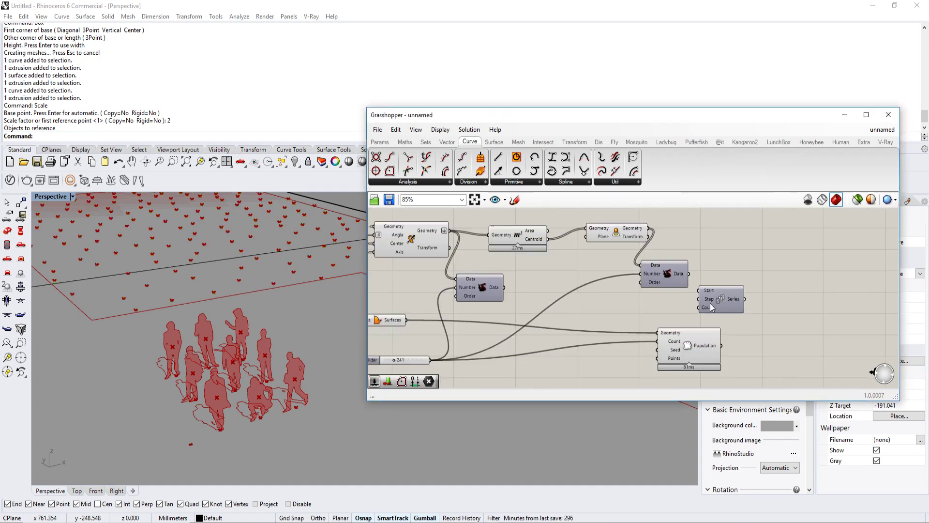
{"action": "scroll", "coordinate": [698, 308], "scroll_direction": "down", "scroll_amount": 2}
{"action": "scroll", "coordinate": [518, 341], "scroll_direction": "up", "scroll_amount": 3}
{"action": "left_click_drag", "start_coordinate": [698, 308], "coordinate": [499, 350]}
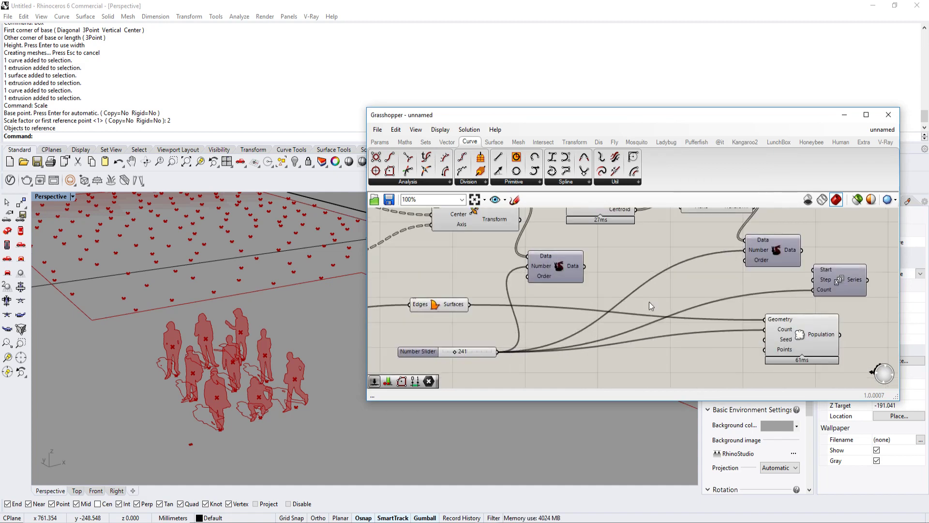
Step: Position the Series component between the second Duplicate Data and Populate Geometry, and check its output list
{"action": "scroll", "coordinate": [651, 305], "scroll_direction": "down", "scroll_amount": 3}
{"action": "scroll", "coordinate": [715, 296], "scroll_direction": "up", "scroll_amount": 3}
{"action": "right_click_drag", "start_coordinate": [597, 356], "coordinate": [643, 313]}
{"action": "right_click_drag", "start_coordinate": [728, 286], "coordinate": [671, 299]}
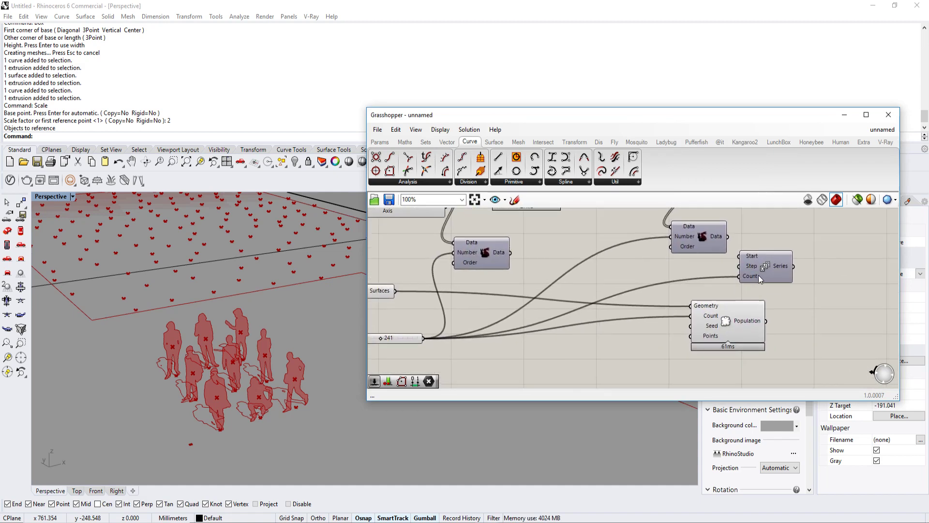
{"action": "left_click_drag", "start_coordinate": [774, 265], "coordinate": [721, 272]}
{"action": "mouse_move", "coordinate": [733, 273]}
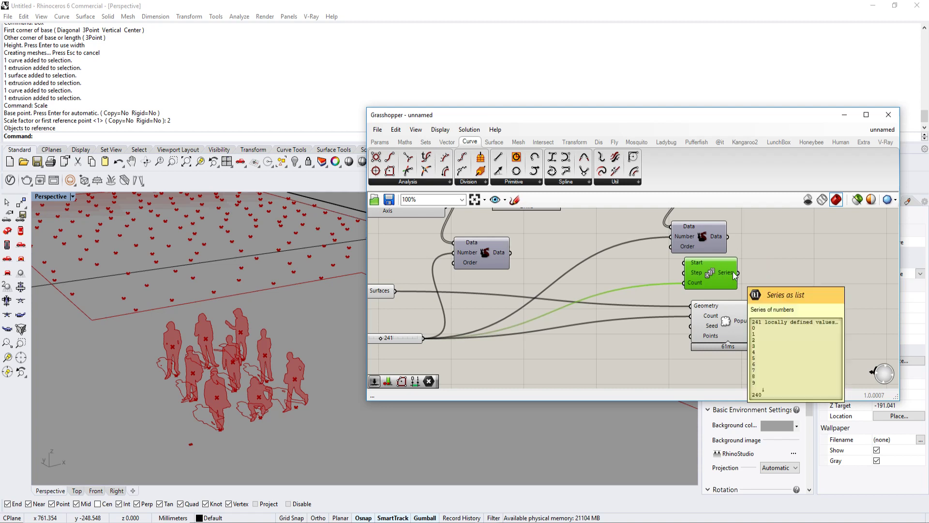
{"action": "right_click_drag", "start_coordinate": [734, 275], "coordinate": [696, 295]}
{"action": "double_click", "coordinate": [747, 267]}
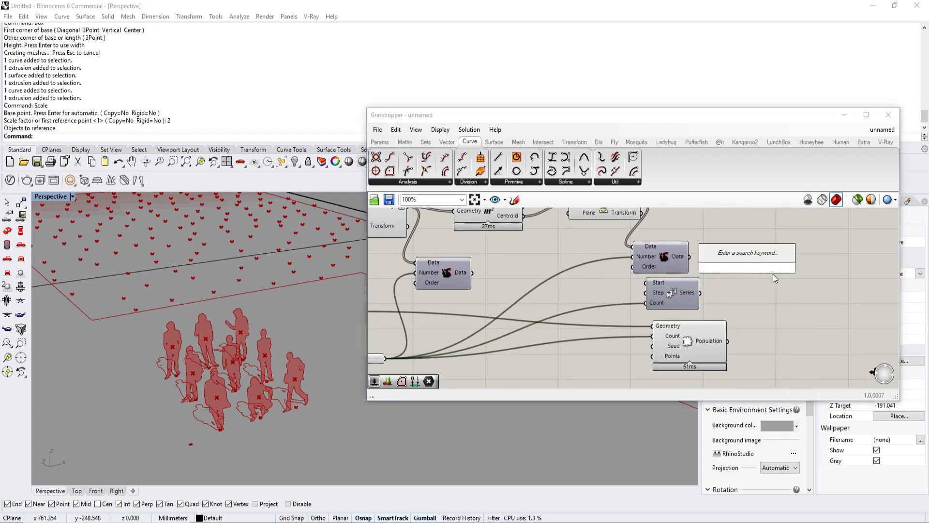
{"action": "type", "text": "list"}
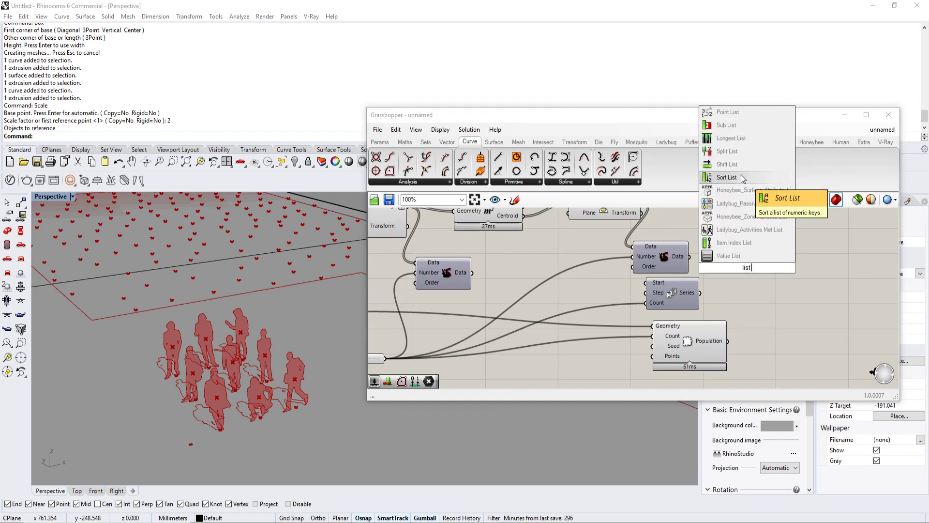
{"action": "type", "text": " index"}
{"action": "left_click", "coordinate": [748, 241]}
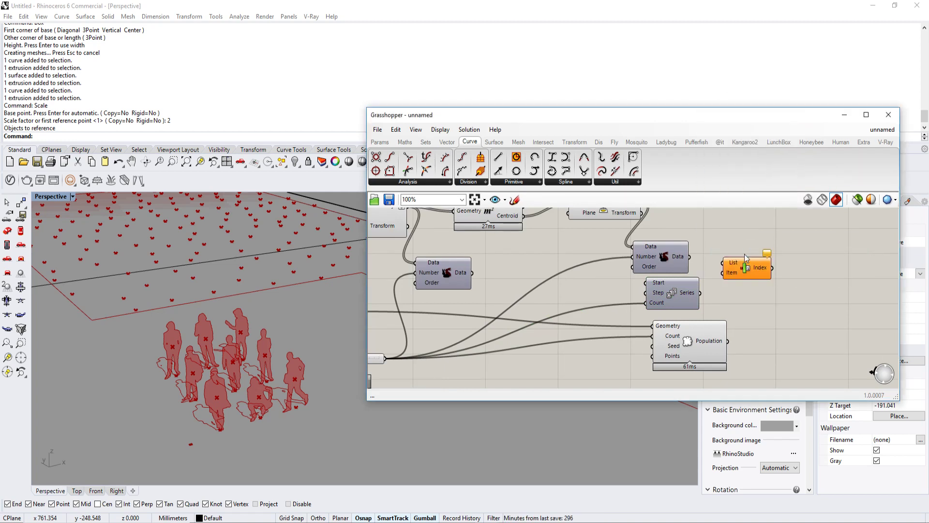
{"action": "right_click_drag", "start_coordinate": [750, 265], "coordinate": [741, 274]}
Step: Use a List Item component in place of Item Index, with the duplicated centroids as List and the Series as Index
{"action": "left_click", "coordinate": [426, 142]}
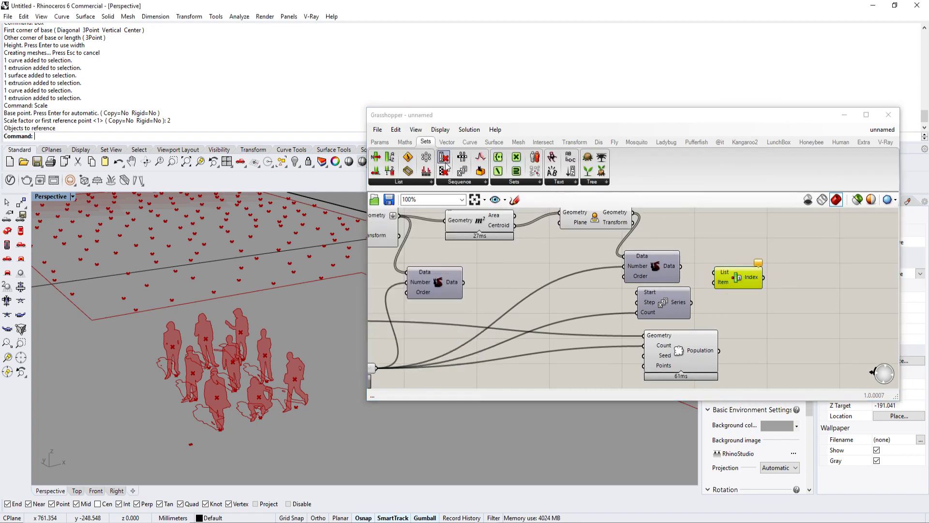
{"action": "left_click", "coordinate": [399, 181]}
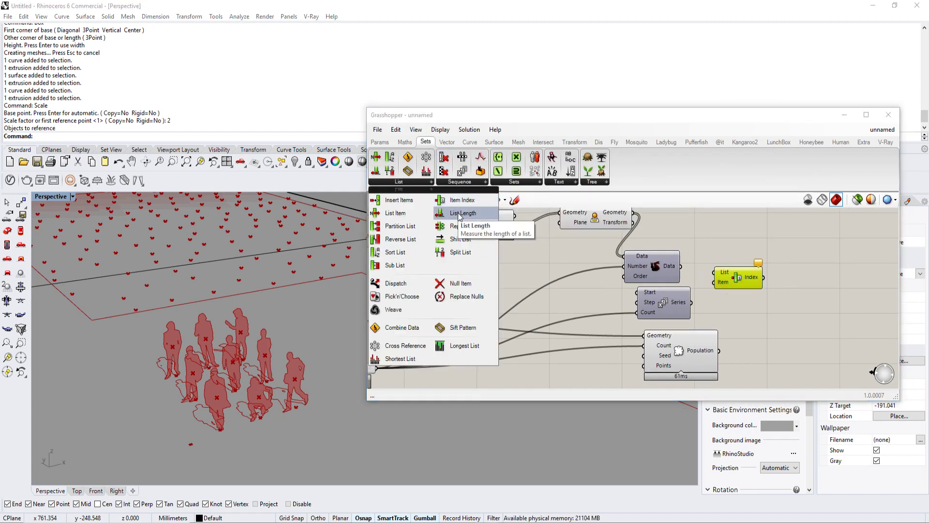
{"action": "left_click_drag", "start_coordinate": [408, 217], "coordinate": [715, 248]}
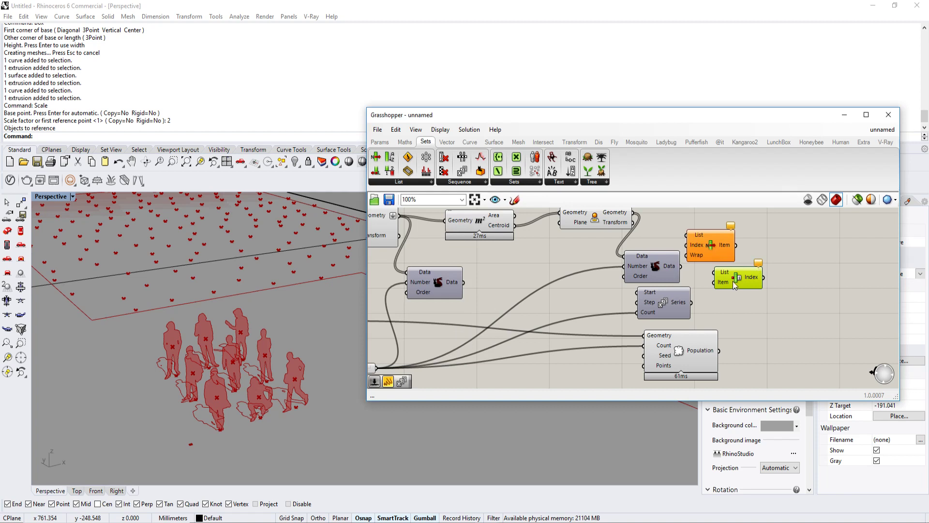
{"action": "key", "text": "Delete"}
{"action": "right_click_drag", "start_coordinate": [732, 280], "coordinate": [715, 300]}
{"action": "left_click_drag", "start_coordinate": [665, 334], "coordinate": [735, 314]}
{"action": "left_click_drag", "start_coordinate": [653, 298], "coordinate": [709, 305]}
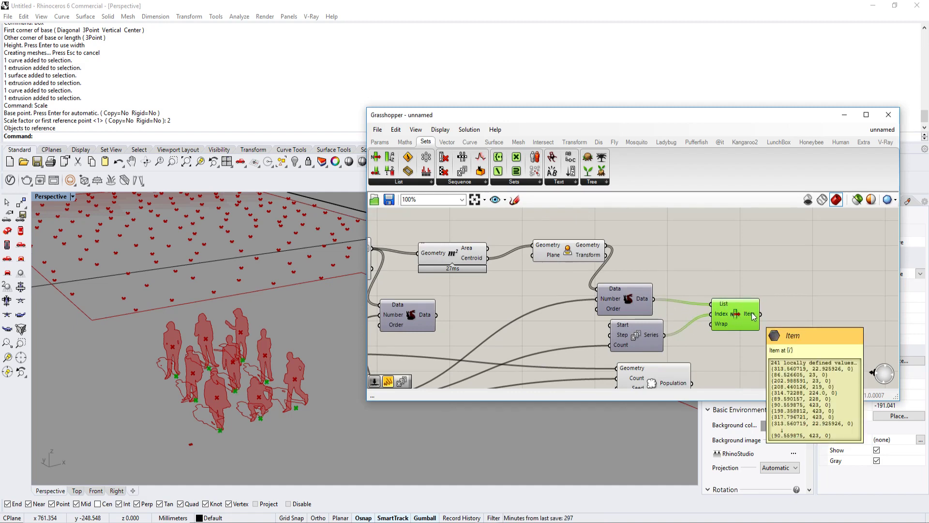
Step: Copy the List Item component and connect the rotated silhouettes to the copy's List input
{"action": "key", "text": "ctrl+c"}
{"action": "key", "text": "ctrl+v"}
{"action": "left_click_drag", "start_coordinate": [754, 317], "coordinate": [443, 252]}
{"action": "scroll", "coordinate": [710, 250], "scroll_direction": "down", "scroll_amount": 3}
{"action": "scroll", "coordinate": [559, 253], "scroll_direction": "up", "scroll_amount": 3}
{"action": "right_click_drag", "start_coordinate": [750, 256], "coordinate": [715, 255]}
Step: Turn off the preview of the copied List Item and align it above the original List Item
{"action": "right_click", "coordinate": [775, 261]}
{"action": "left_click", "coordinate": [793, 279]}
{"action": "right_click_drag", "start_coordinate": [803, 288], "coordinate": [744, 280]}
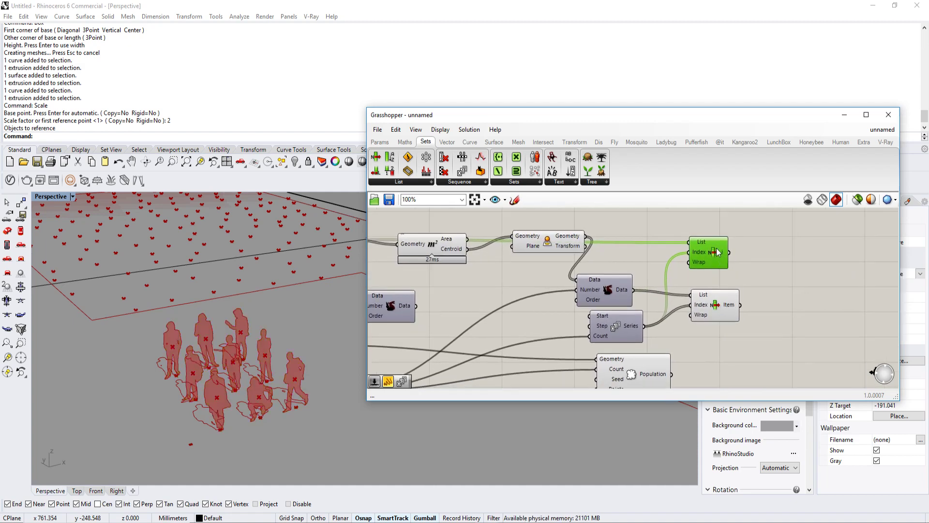
{"action": "left_click_drag", "start_coordinate": [716, 248], "coordinate": [740, 245]}
{"action": "right_click_drag", "start_coordinate": [749, 250], "coordinate": [704, 246]}
Step: Move the Populate Geometry component farther along so it sits below the List Item components
{"action": "scroll", "coordinate": [704, 246], "scroll_direction": "down", "scroll_amount": 1}
{"action": "right_click_drag", "start_coordinate": [680, 323], "coordinate": [620, 294]}
{"action": "left_click_drag", "start_coordinate": [561, 317], "coordinate": [659, 333]}
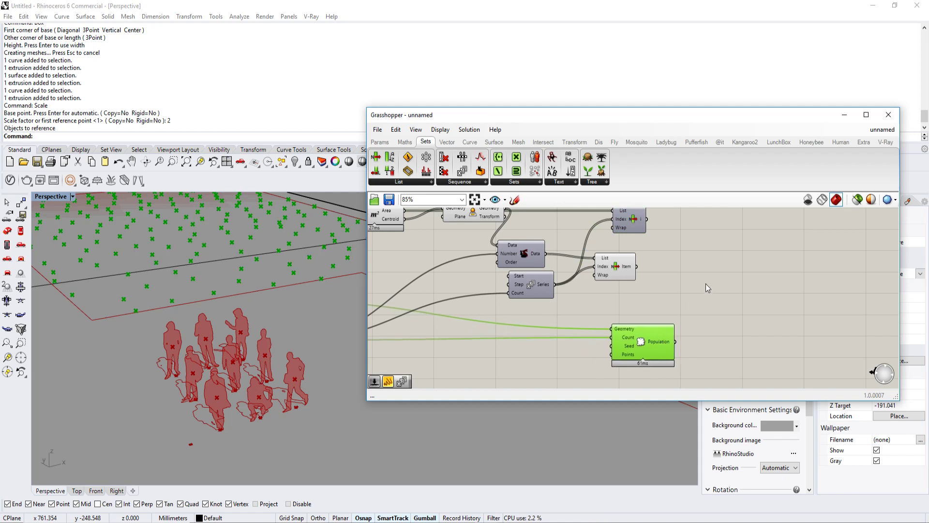
Step: Add a Vector 2Pt component, with the List Item centroids as Point A and the Populate Geometry points as Point B
{"action": "double_click", "coordinate": [706, 283]}
{"action": "type", "text": "veco"}
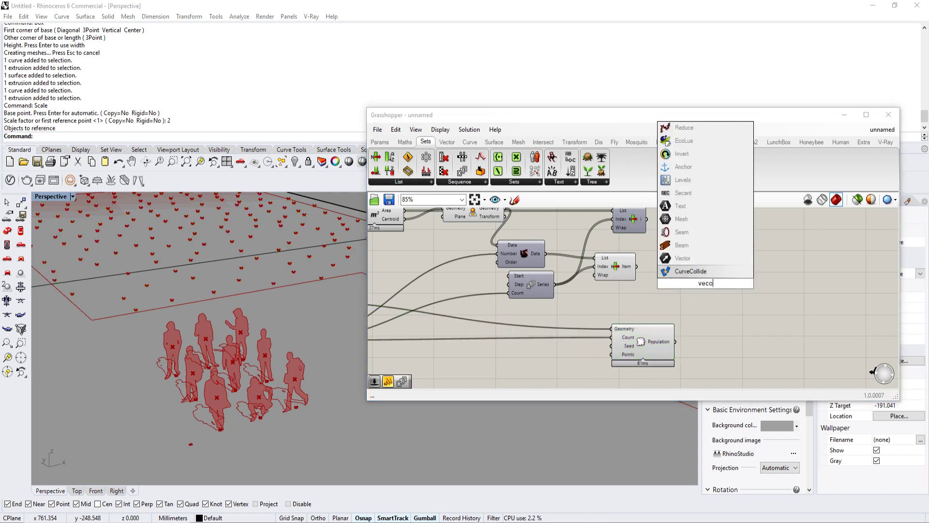
{"action": "key", "text": "BackSpace"}
{"action": "type", "text": "t"}
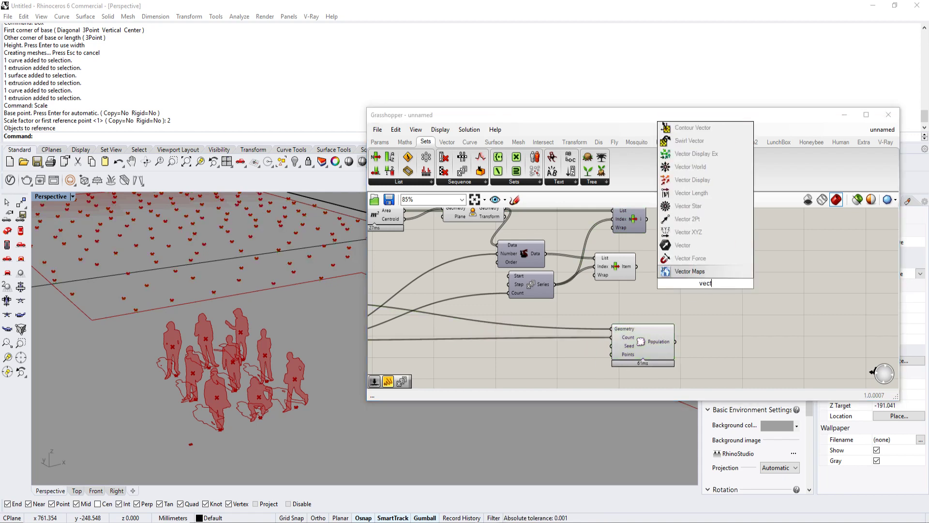
{"action": "left_click", "coordinate": [699, 219]}
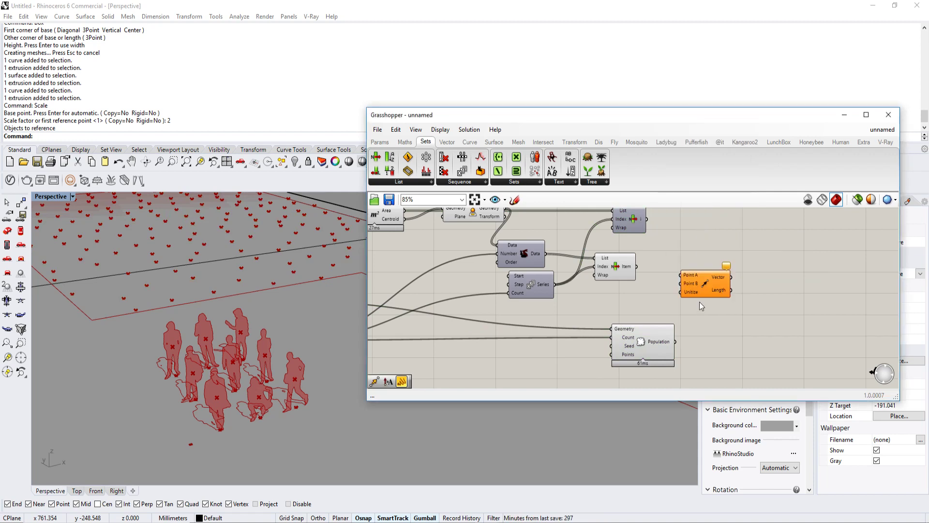
{"action": "left_click", "coordinate": [624, 272]}
{"action": "left_click_drag", "start_coordinate": [637, 266], "coordinate": [676, 341]}
{"action": "left_click_drag", "start_coordinate": [712, 286], "coordinate": [719, 286]}
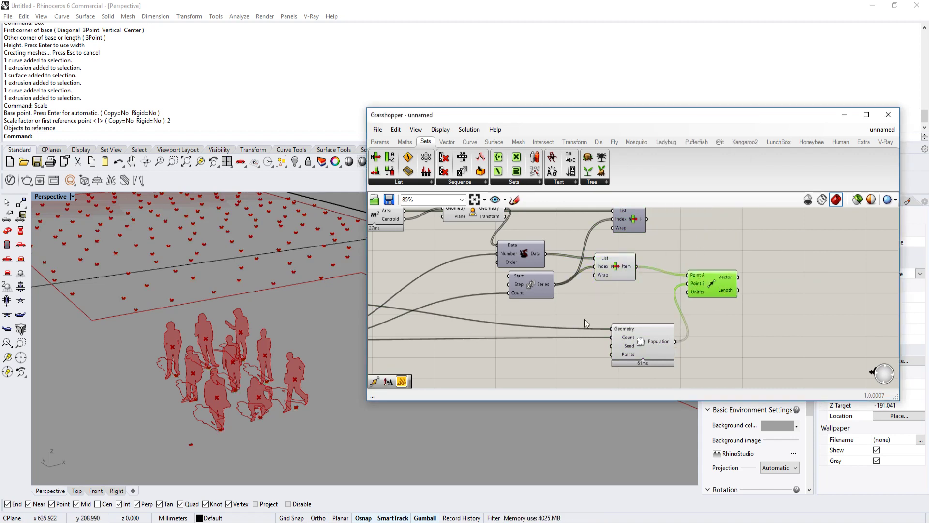
Step: Add a Move component, with the silhouettes from the upper List Item as Geometry and the Vector 2Pt vector as Motion
{"action": "double_click", "coordinate": [776, 262]}
{"action": "type", "text": "move"}
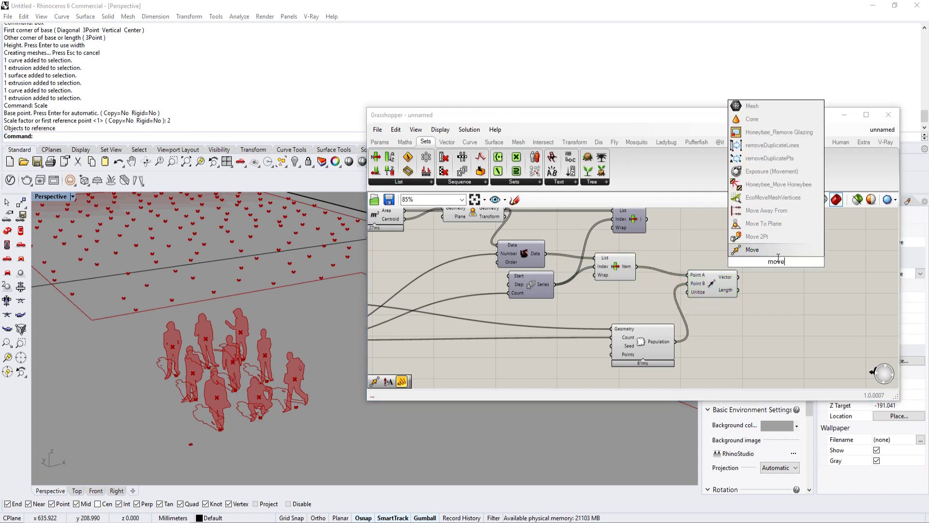
{"action": "left_click", "coordinate": [778, 249]}
{"action": "left_click_drag", "start_coordinate": [730, 294], "coordinate": [613, 249]}
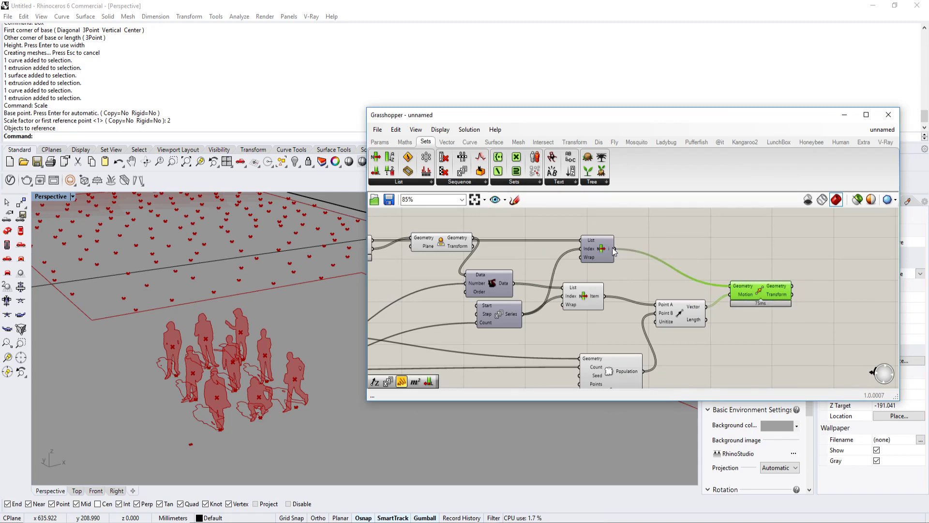
{"action": "scroll", "coordinate": [737, 260], "scroll_direction": "down", "scroll_amount": 2}
{"action": "scroll", "coordinate": [191, 324], "scroll_direction": "down", "scroll_amount": 5}
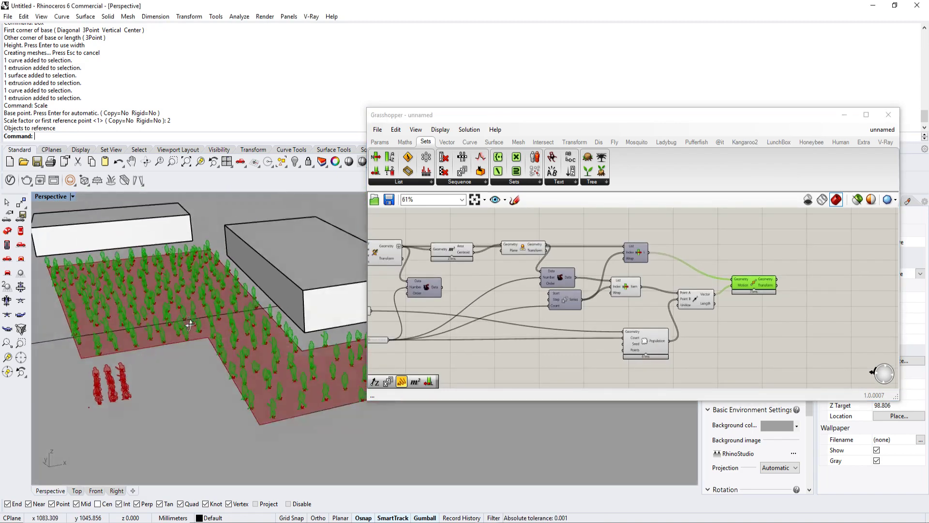
{"action": "scroll", "coordinate": [190, 324], "scroll_direction": "up", "scroll_amount": 5}
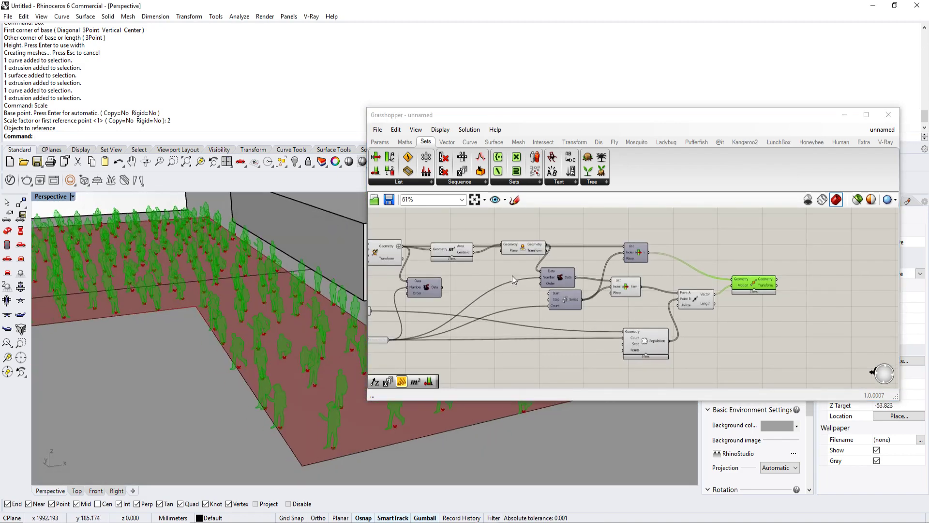
{"action": "right_click_drag", "start_coordinate": [410, 259], "coordinate": [508, 263]}
{"action": "right_click", "coordinate": [450, 318]}
{"action": "left_click", "coordinate": [479, 334]}
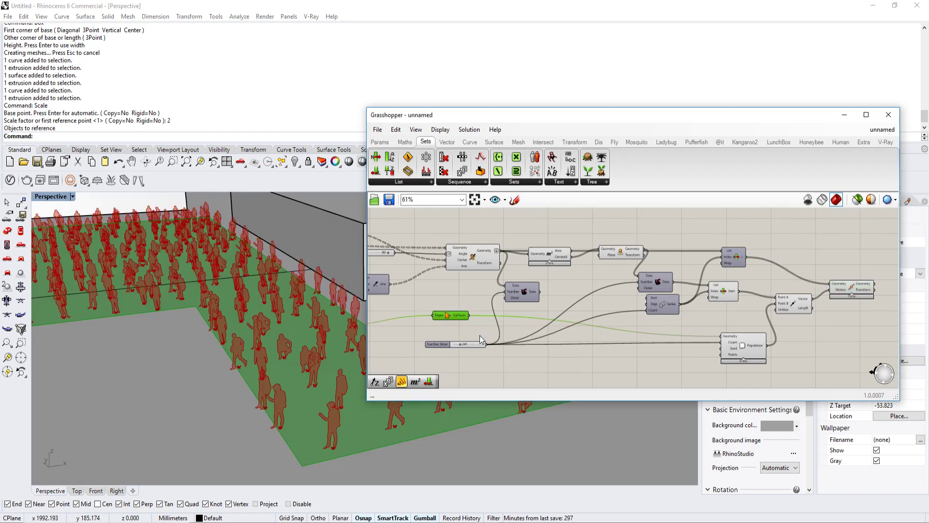
{"action": "scroll", "coordinate": [254, 335], "scroll_direction": "down", "scroll_amount": 3}
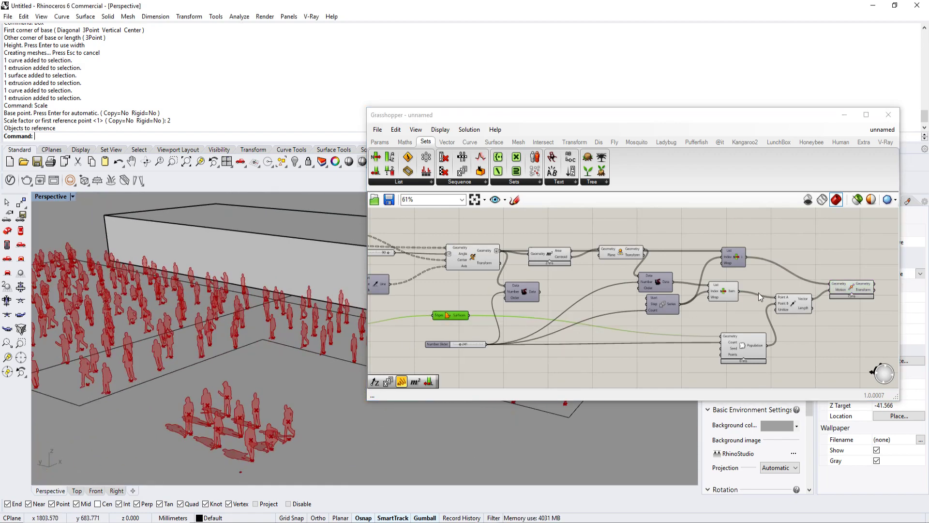
{"action": "right_click_drag", "start_coordinate": [758, 293], "coordinate": [718, 274]}
{"action": "left_click_drag", "start_coordinate": [786, 345], "coordinate": [370, 212]}
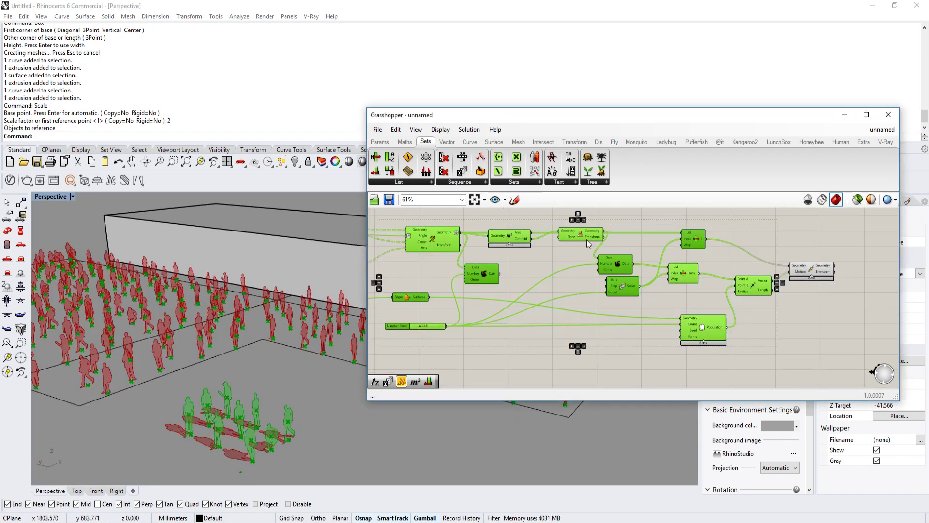
{"action": "middle_click", "coordinate": [573, 234]}
{"action": "left_click", "coordinate": [590, 212]}
{"action": "middle_click", "coordinate": [593, 232]}
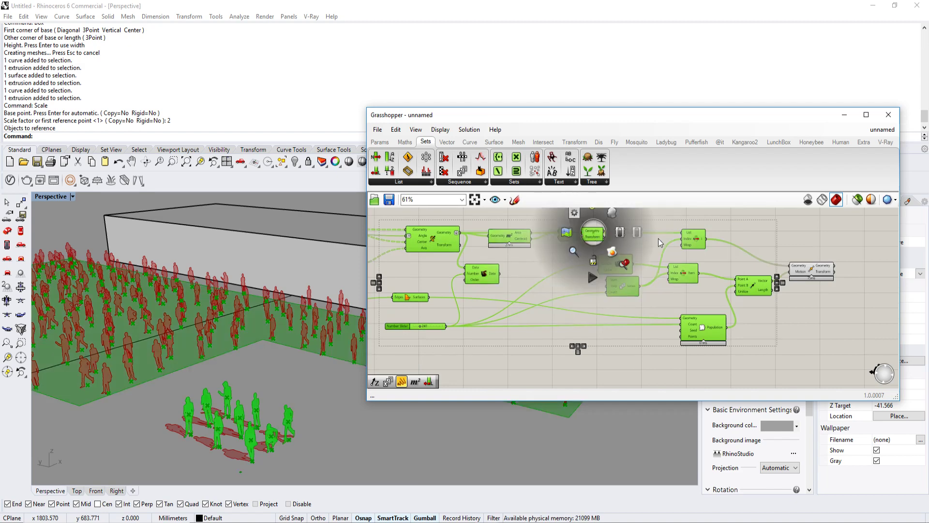
{"action": "middle_click", "coordinate": [696, 236]}
{"action": "scroll", "coordinate": [632, 309], "scroll_direction": "down", "scroll_amount": 3}
{"action": "left_click", "coordinate": [632, 309]}
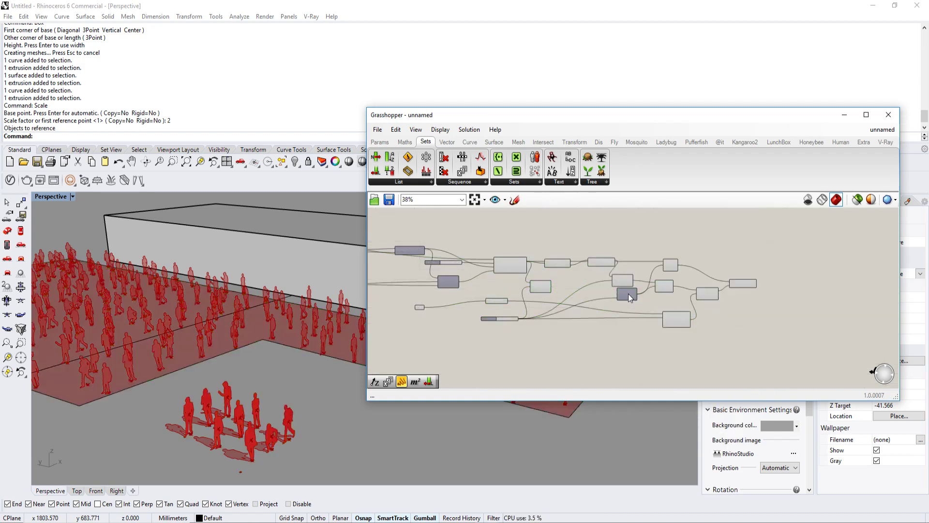
Step: Turn off the preview of all the components leading up to the Move component, leaving only the moved silhouettes previewed
{"action": "left_click_drag", "start_coordinate": [711, 229], "coordinate": [392, 373]}
{"action": "middle_click", "coordinate": [519, 263]}
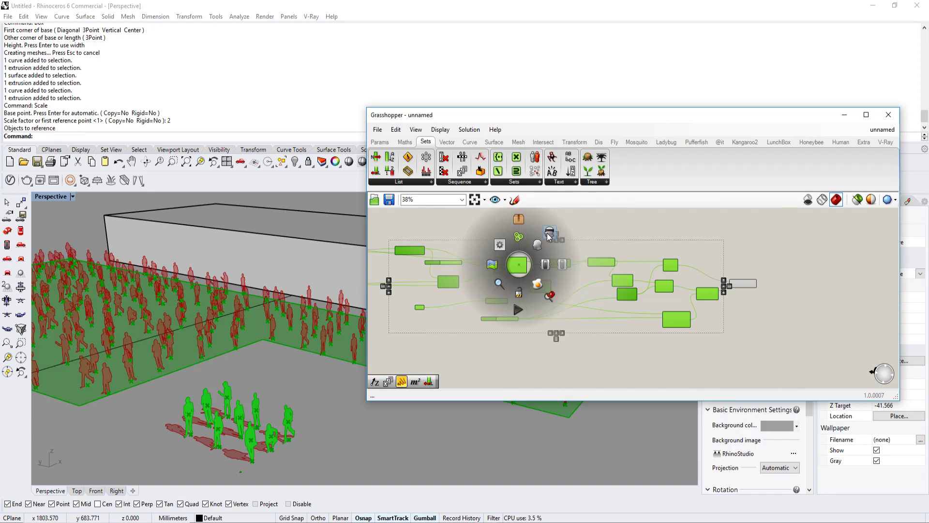
{"action": "left_click", "coordinate": [543, 233]}
Step: Shift the Grasshopper window aside and frame the crowd of silhouettes up close in the Perspective view
{"action": "right_click_drag", "start_coordinate": [305, 372], "coordinate": [269, 333]}
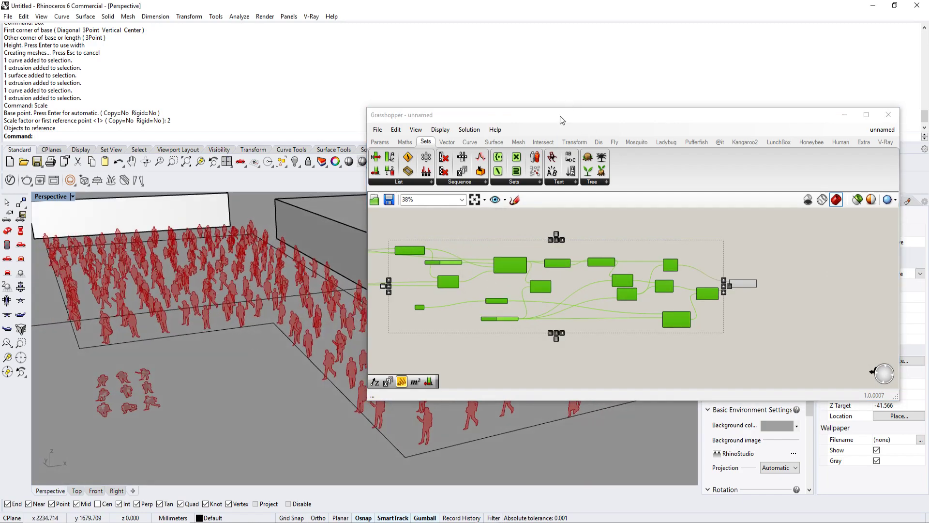
{"action": "left_click_drag", "start_coordinate": [559, 116], "coordinate": [626, 111]}
{"action": "right_click_drag", "start_coordinate": [480, 292], "coordinate": [543, 287]}
{"action": "scroll", "coordinate": [229, 308], "scroll_direction": "up", "scroll_amount": 8}
{"action": "right_click_drag", "start_coordinate": [230, 311], "coordinate": [313, 311]}
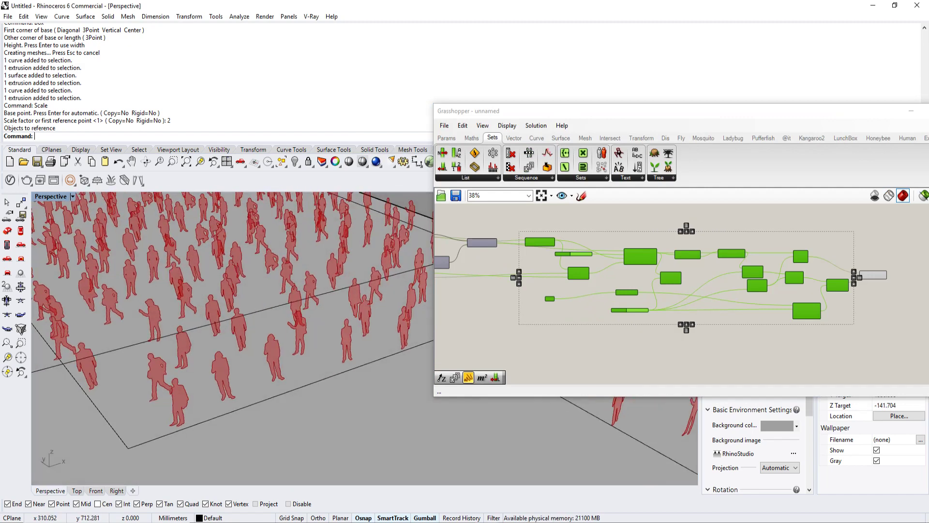
Step: Switch to File Explorer and look through the YOUTUBE folder for the silhouette source image
{"action": "left_click", "coordinate": [250, 477]}
{"action": "scroll", "coordinate": [465, 453], "scroll_direction": "down", "scroll_amount": 5}
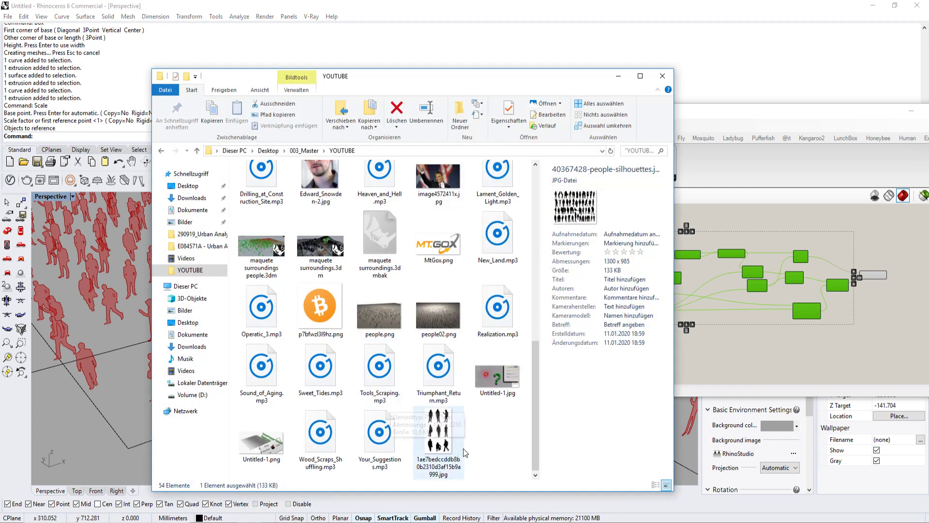
{"action": "left_click", "coordinate": [438, 437]}
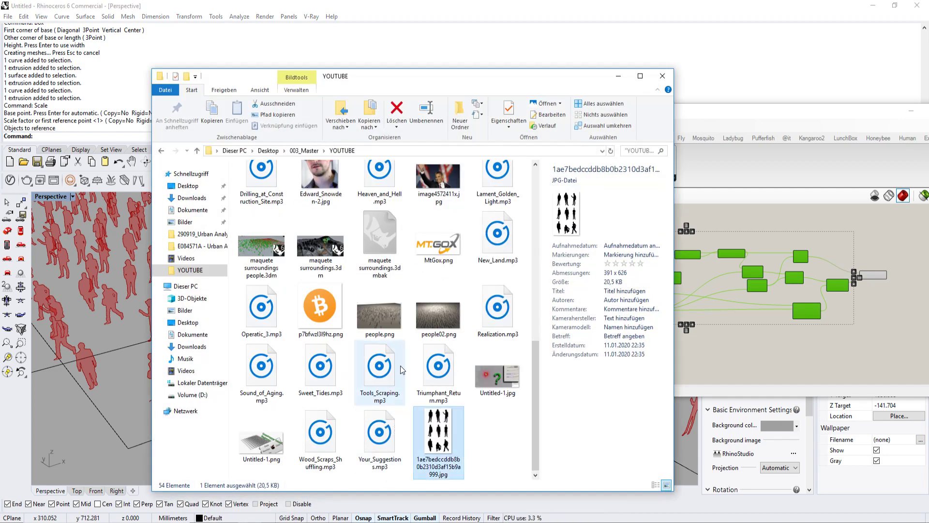
{"action": "scroll", "coordinate": [402, 351], "scroll_direction": "up", "scroll_amount": 3}
{"action": "scroll", "coordinate": [426, 302], "scroll_direction": "down", "scroll_amount": 3}
Step: Switch to the web browser and look through the people silhouette image results for another source image
{"action": "key", "text": "alt+Tab"}
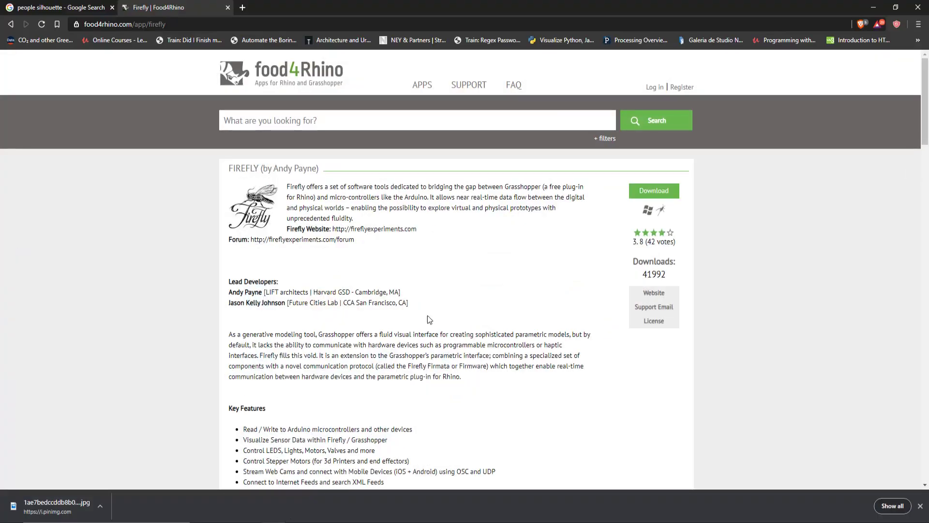
{"action": "left_click", "coordinate": [66, 7]}
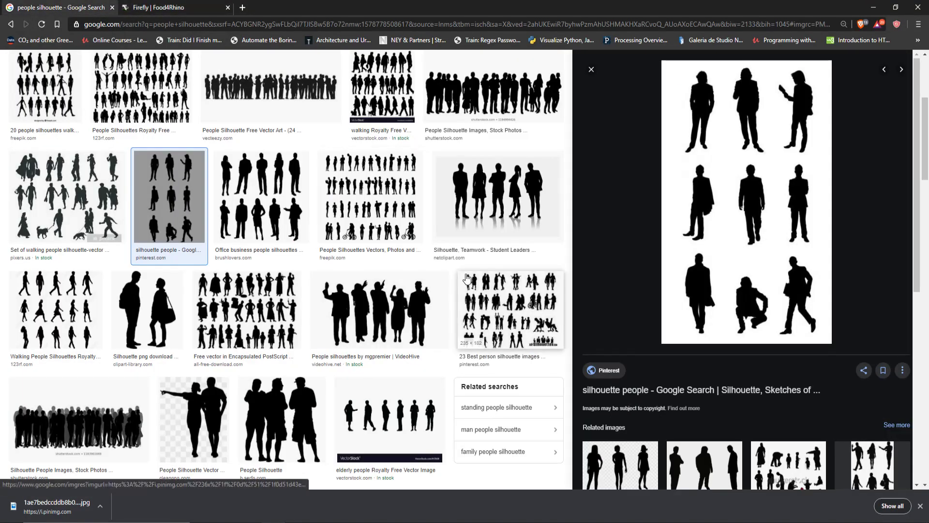
{"action": "scroll", "coordinate": [319, 298], "scroll_direction": "down", "scroll_amount": 2}
{"action": "scroll", "coordinate": [318, 297], "scroll_direction": "down", "scroll_amount": 3}
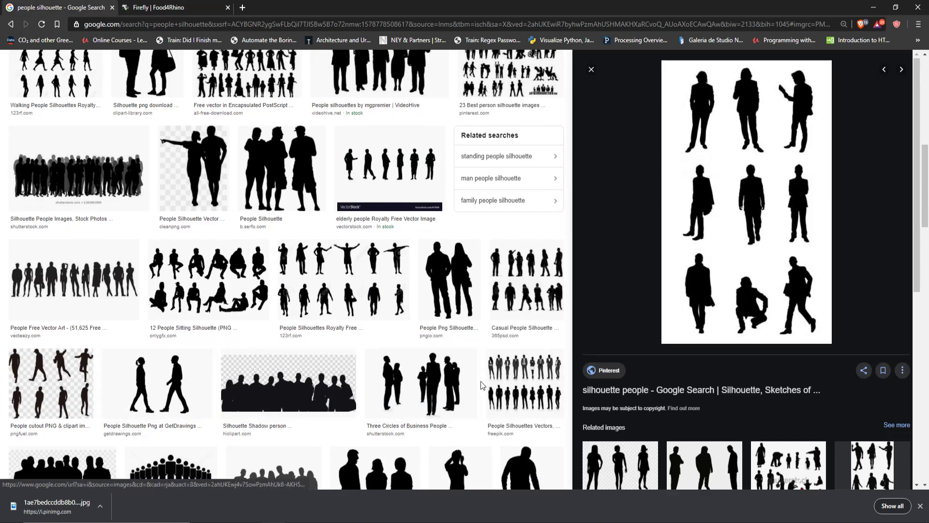
{"action": "scroll", "coordinate": [257, 290], "scroll_direction": "down", "scroll_amount": 4}
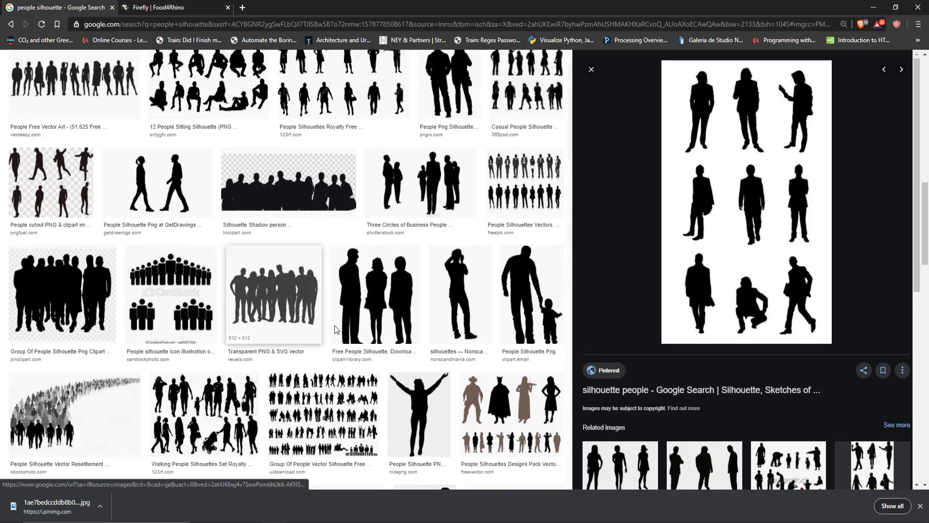
{"action": "scroll", "coordinate": [94, 200], "scroll_direction": "up", "scroll_amount": 12}
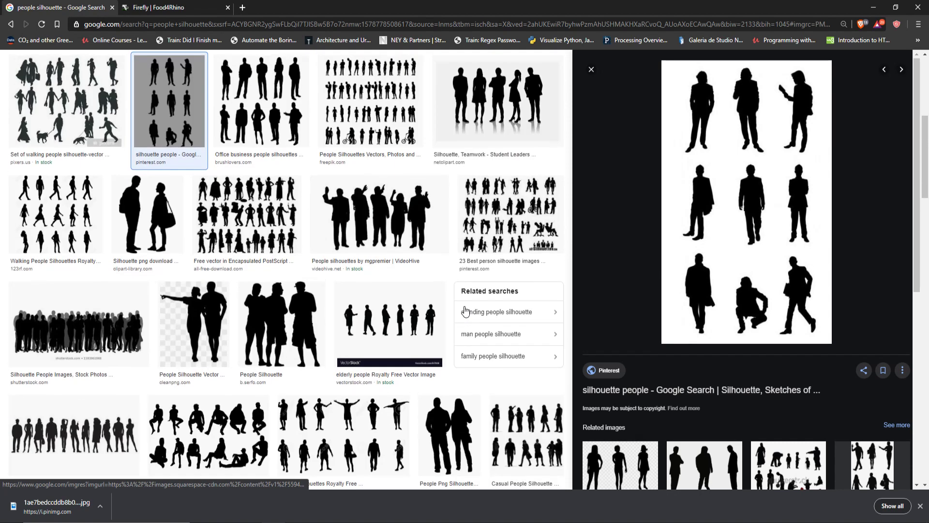
{"action": "left_click", "coordinate": [94, 200]}
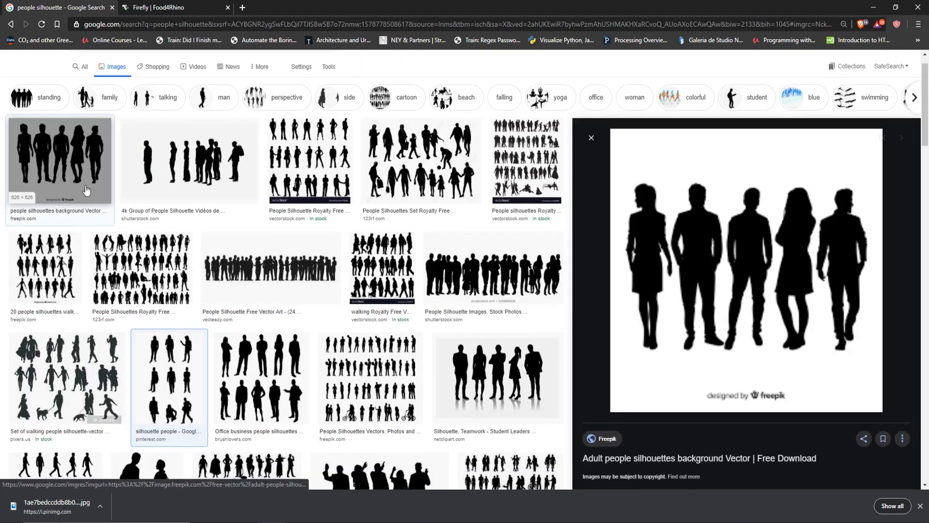
{"action": "scroll", "coordinate": [193, 193], "scroll_direction": "down", "scroll_amount": 2}
{"action": "scroll", "coordinate": [230, 171], "scroll_direction": "up", "scroll_amount": 3}
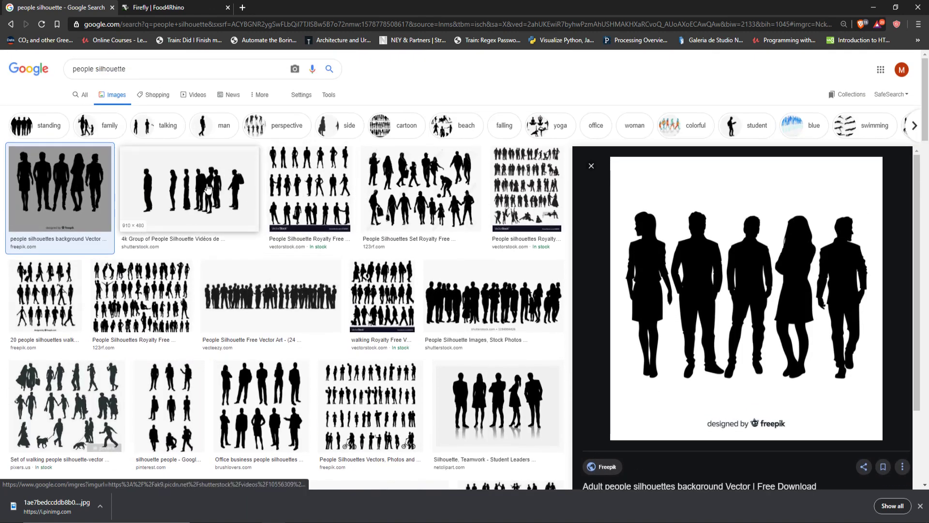
Step: Save the 4k Group of People Silhouette image from the search results as 1.jpg in the YOUTUBE folder
{"action": "left_click", "coordinate": [220, 190]}
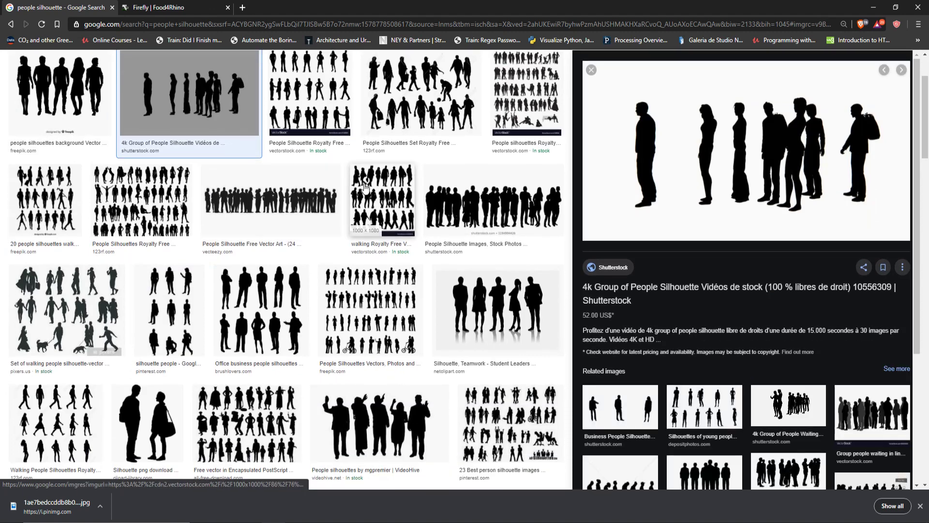
{"action": "right_click", "coordinate": [700, 163]}
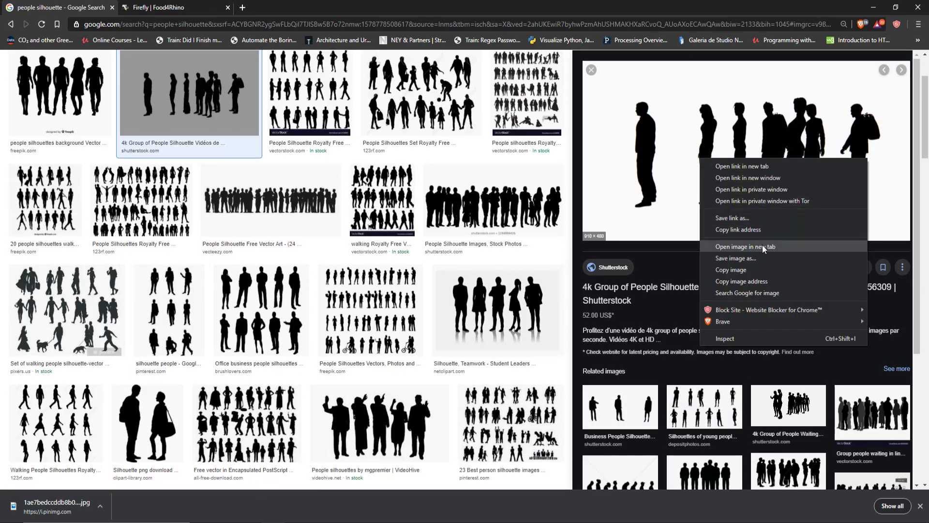
{"action": "left_click", "coordinate": [756, 257]}
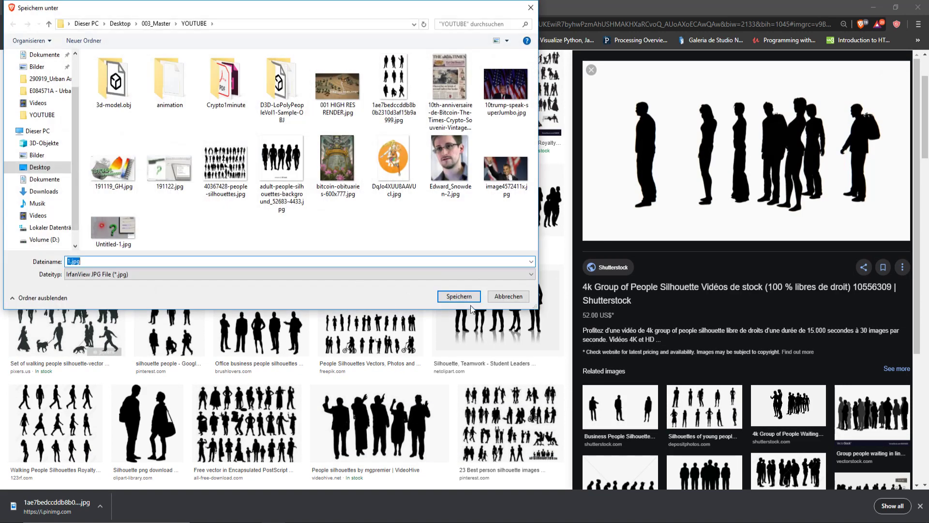
{"action": "left_click", "coordinate": [467, 298]}
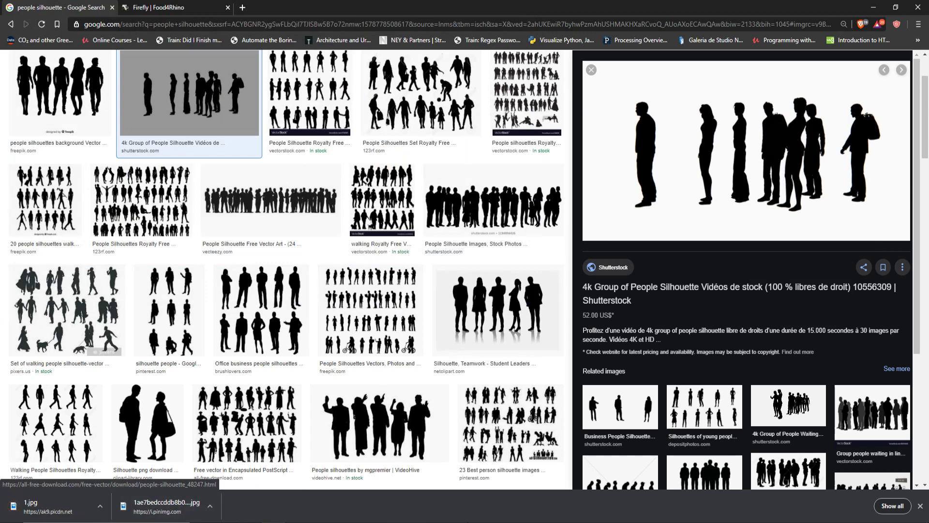
Step: Switch back to Grasshopper and set the File Path parameter feeding the bitmap to the existing file 1.jpg
{"action": "left_click", "coordinate": [509, 522]}
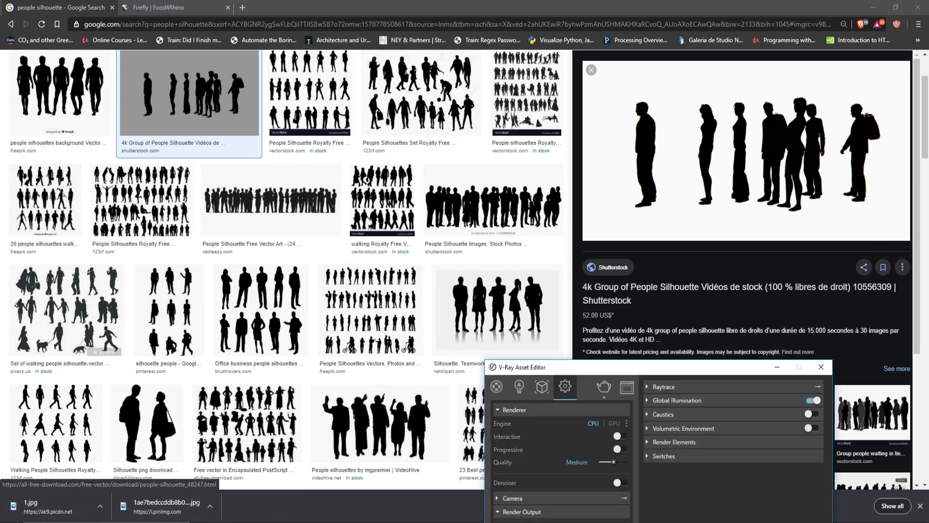
{"action": "left_click", "coordinate": [487, 522]}
{"action": "left_click", "coordinate": [519, 509]}
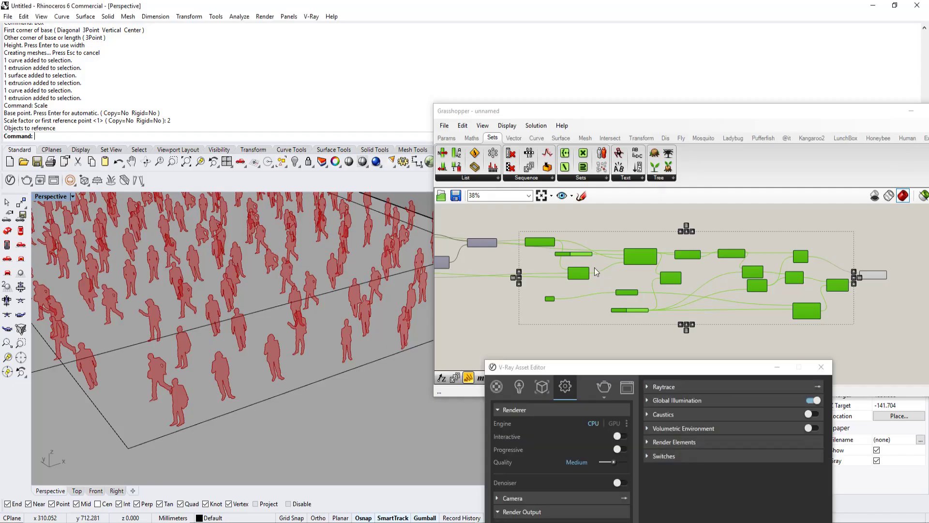
{"action": "left_click", "coordinate": [474, 321]}
{"action": "scroll", "coordinate": [474, 322], "scroll_direction": "down", "scroll_amount": 5}
{"action": "right_click_drag", "start_coordinate": [474, 321], "coordinate": [745, 293]}
{"action": "scroll", "coordinate": [571, 264], "scroll_direction": "up", "scroll_amount": 7}
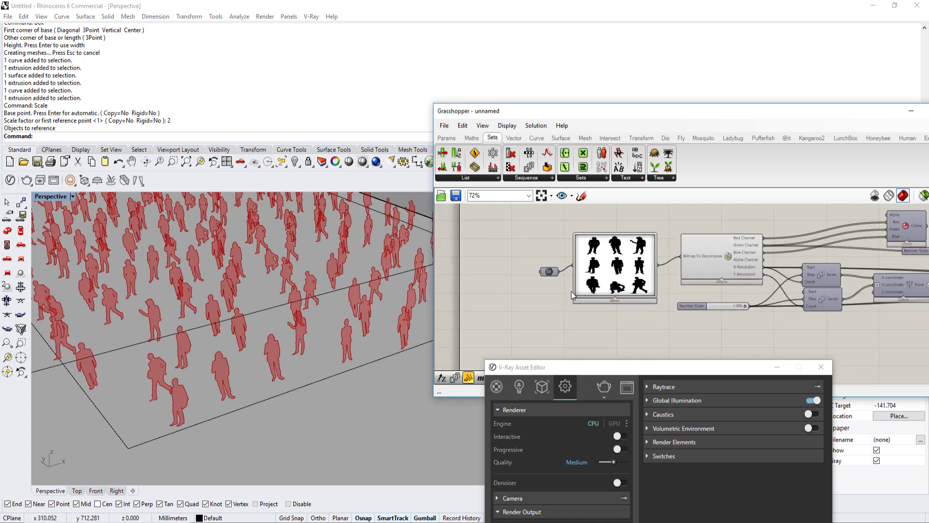
{"action": "scroll", "coordinate": [571, 292], "scroll_direction": "up", "scroll_amount": 3}
{"action": "right_click", "coordinate": [541, 265]}
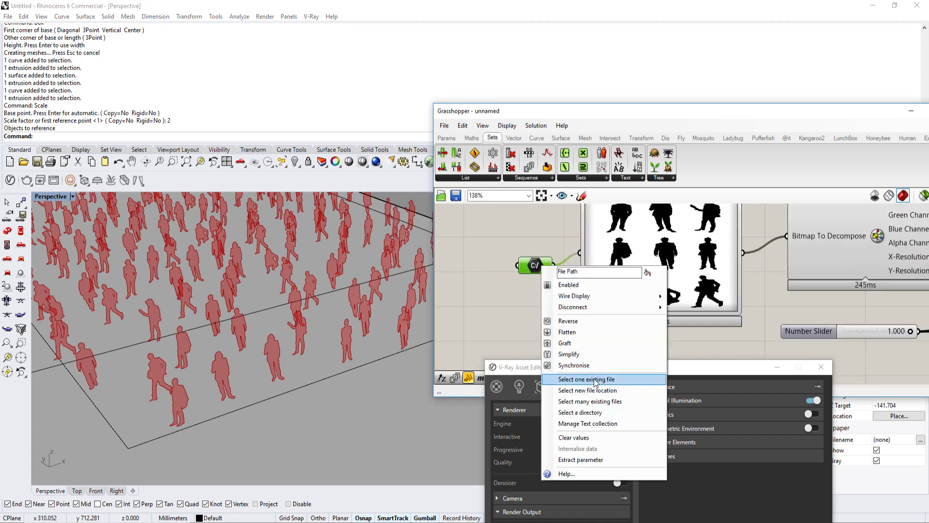
{"action": "left_click", "coordinate": [595, 379]}
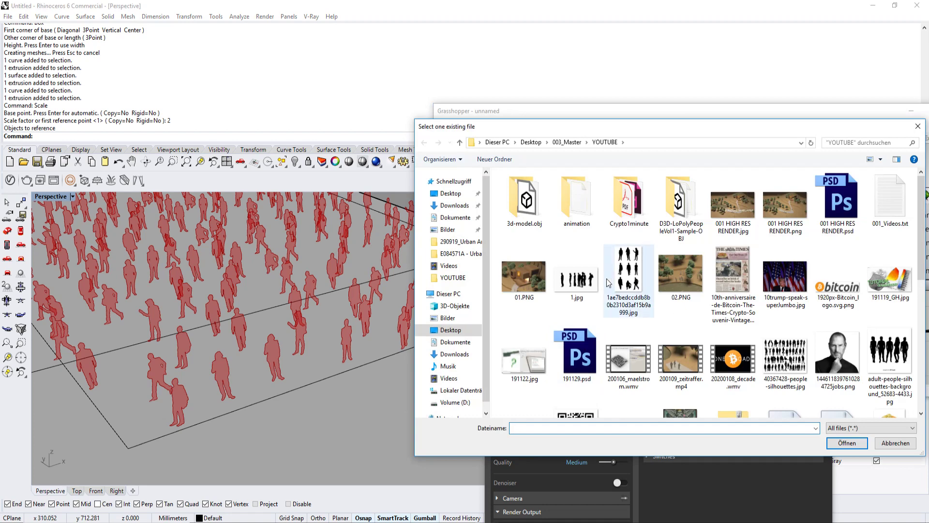
{"action": "double_click", "coordinate": [578, 285]}
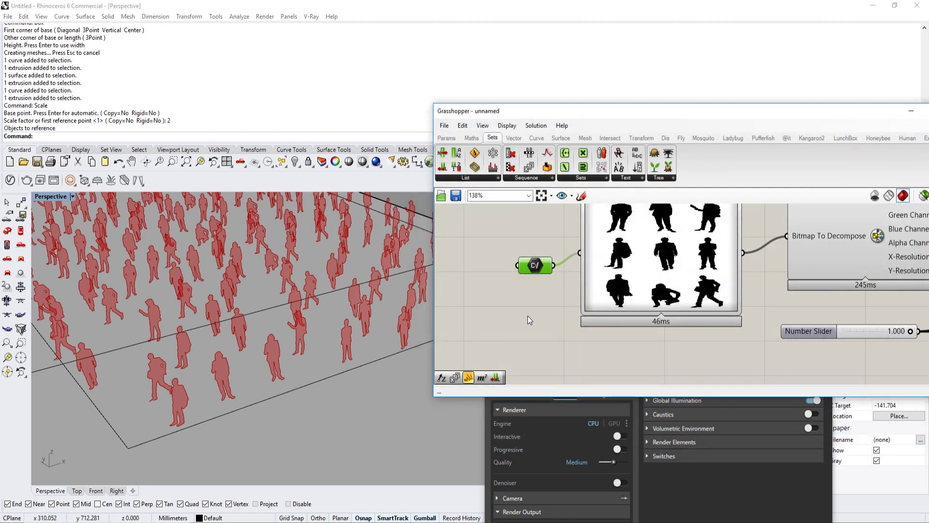
Step: Switch to the web browser to view the enlarged 4k Group of People Silhouette image, and return to Rhino
{"action": "mouse_move", "coordinate": [275, 522]}
{"action": "left_click", "coordinate": [275, 491]}
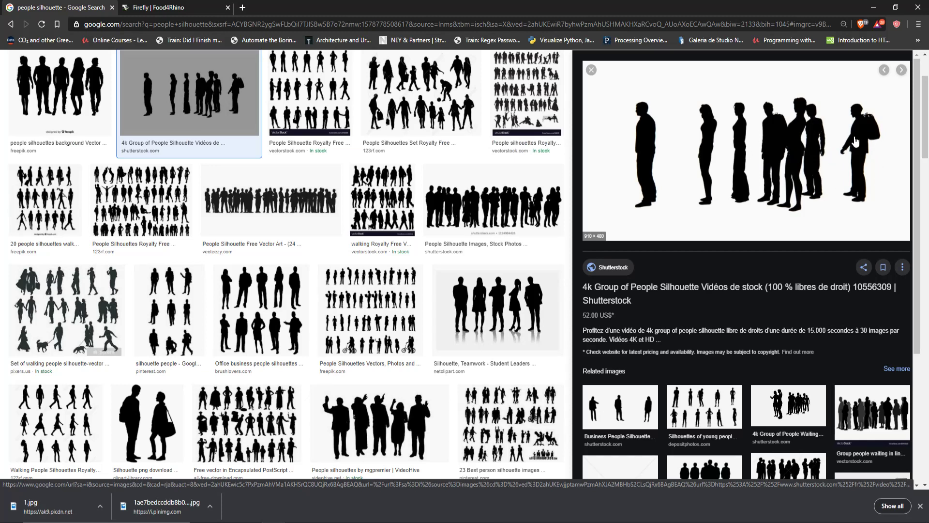
{"action": "left_click", "coordinate": [873, 7]}
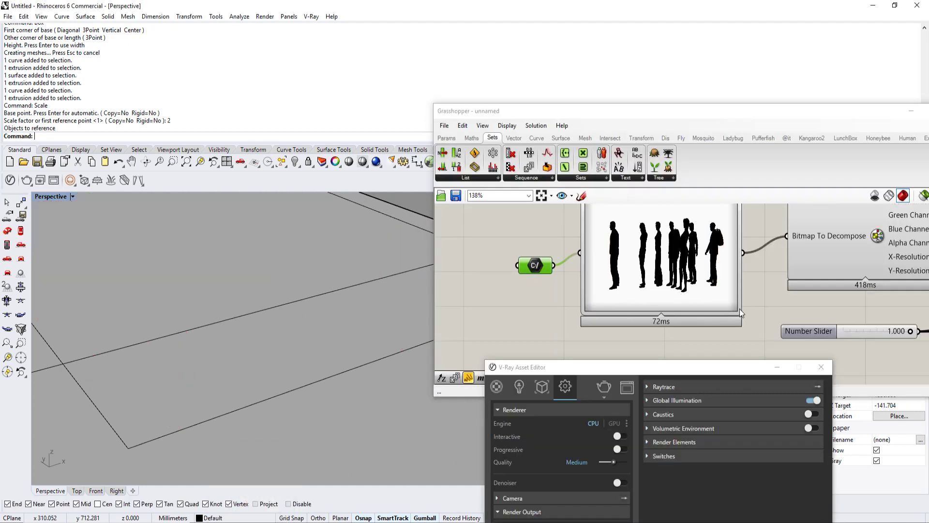
Step: Examine the silhouettes generated from 1.jpg across the site in the Perspective viewport and clear the selection on the Grasshopper canvas
{"action": "scroll", "coordinate": [739, 308], "scroll_direction": "down", "scroll_amount": 5}
{"action": "scroll", "coordinate": [336, 318], "scroll_direction": "down", "scroll_amount": 6}
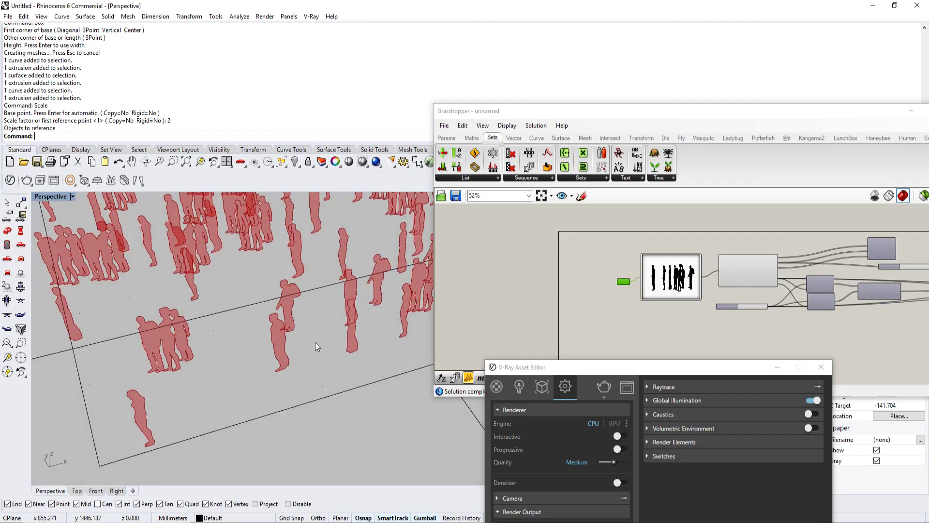
{"action": "scroll", "coordinate": [333, 330], "scroll_direction": "up", "scroll_amount": 6}
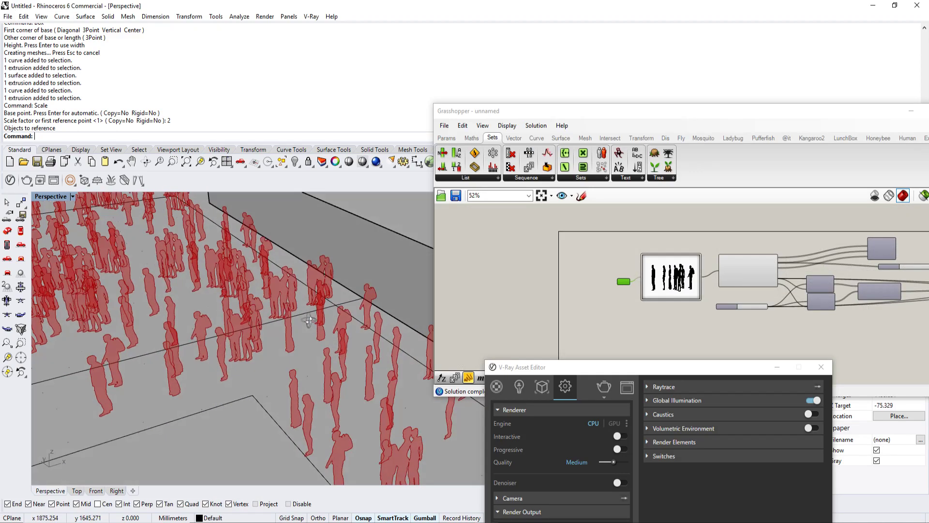
{"action": "mouse_move", "coordinate": [274, 349]}
{"action": "right_mouse_down"}
{"action": "mouse_move", "coordinate": [317, 332]}
{"action": "mouse_move", "coordinate": [285, 318]}
{"action": "mouse_move", "coordinate": [271, 334]}
{"action": "mouse_move", "coordinate": [261, 324]}
{"action": "mouse_move", "coordinate": [260, 352]}
{"action": "mouse_move", "coordinate": [263, 342]}
{"action": "mouse_move", "coordinate": [269, 349]}
{"action": "right_mouse_up"}
{"action": "scroll", "coordinate": [284, 317], "scroll_direction": "up", "scroll_amount": 2}
{"action": "scroll", "coordinate": [260, 401], "scroll_direction": "up", "scroll_amount": 2}
{"action": "scroll", "coordinate": [267, 353], "scroll_direction": "down", "scroll_amount": 3}
{"action": "scroll", "coordinate": [269, 349], "scroll_direction": "up", "scroll_amount": 1}
{"action": "right_click_drag", "start_coordinate": [521, 298], "coordinate": [536, 309]}
{"action": "left_click", "coordinate": [536, 308]}
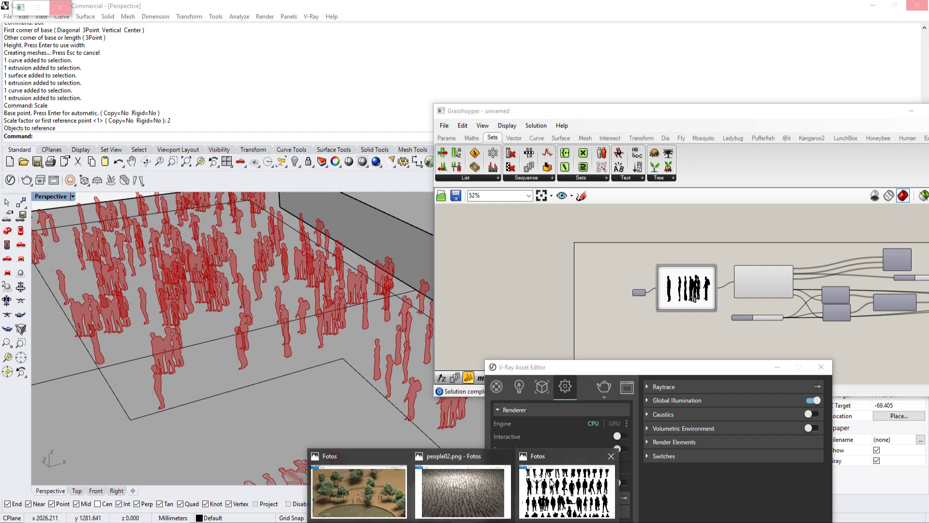
Step: Switch to Photos, inspect the figures and shadows in the people02.png render up close, and return to Rhino
{"action": "left_click", "coordinate": [500, 491]}
{"action": "scroll", "coordinate": [649, 297], "scroll_direction": "up", "scroll_amount": 5}
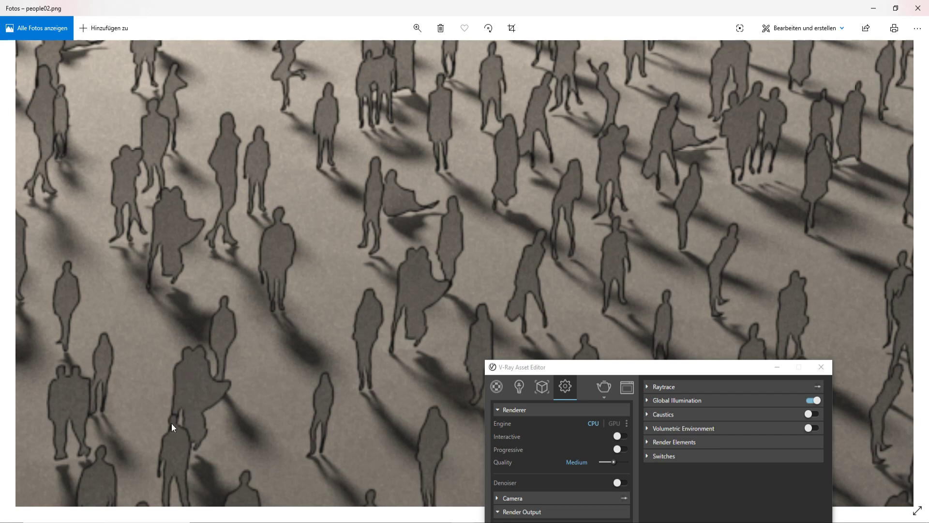
{"action": "left_click", "coordinate": [251, 300]}
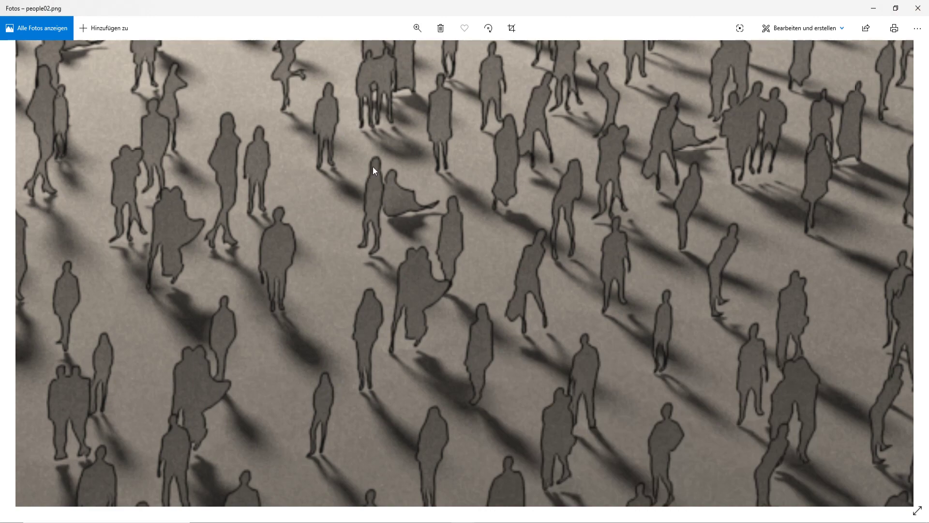
{"action": "scroll", "coordinate": [385, 248], "scroll_direction": "down", "scroll_amount": 5, "text": "ctrl"}
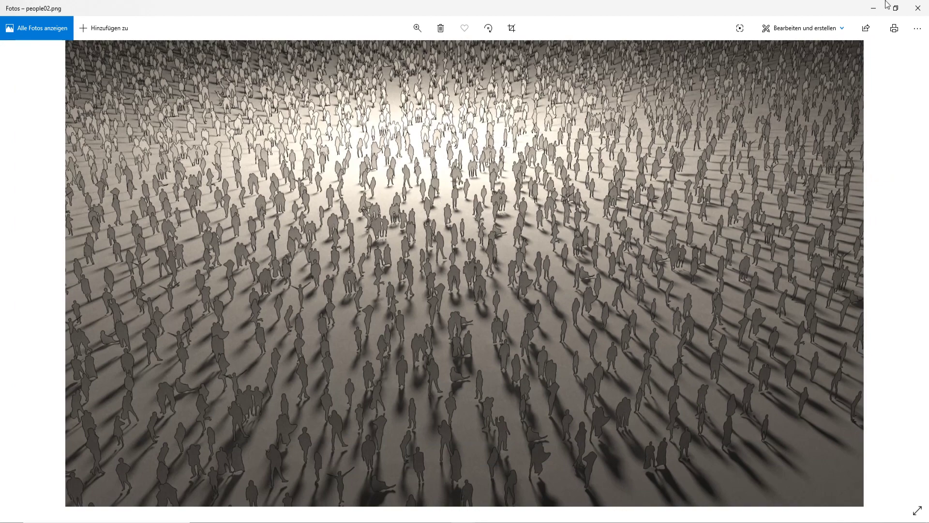
{"action": "left_click", "coordinate": [873, 9]}
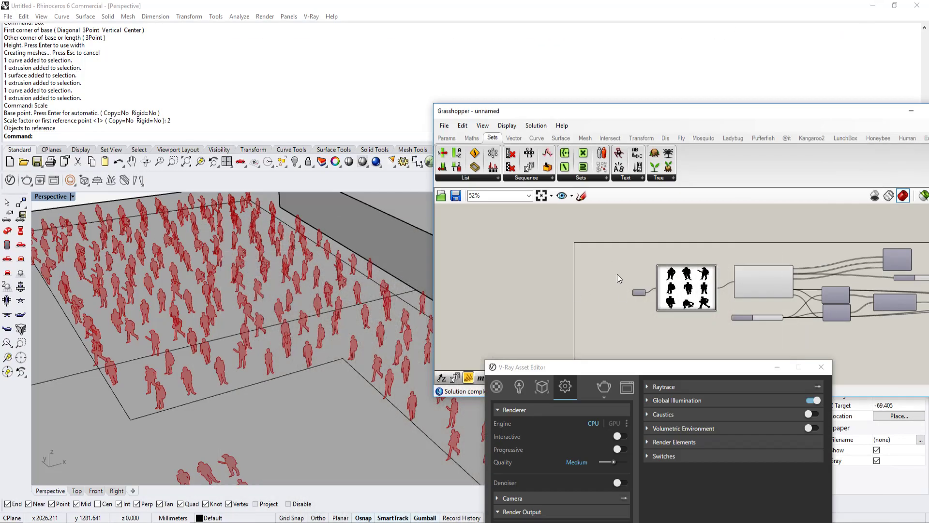
Step: Add a Mesh Brep component at the end of the definition and feed it the Geometry output of the final Move component
{"action": "scroll", "coordinate": [618, 275], "scroll_direction": "down", "scroll_amount": 2}
{"action": "right_click_drag", "start_coordinate": [754, 290], "coordinate": [580, 274]}
{"action": "right_click_drag", "start_coordinate": [774, 286], "coordinate": [593, 256]}
{"action": "right_click_drag", "start_coordinate": [809, 286], "coordinate": [623, 283]}
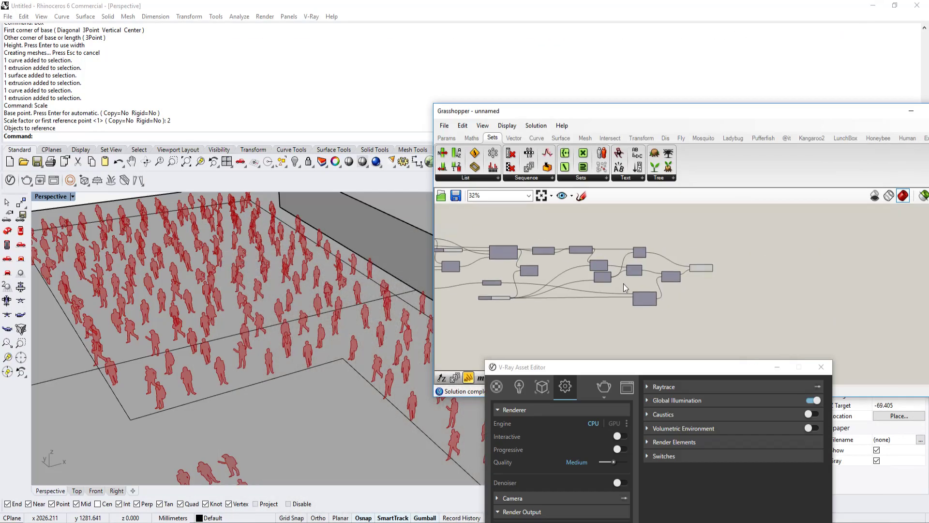
{"action": "scroll", "coordinate": [658, 258], "scroll_direction": "up", "scroll_amount": 6}
{"action": "left_click", "coordinate": [654, 260]}
{"action": "middle_click", "coordinate": [654, 260]}
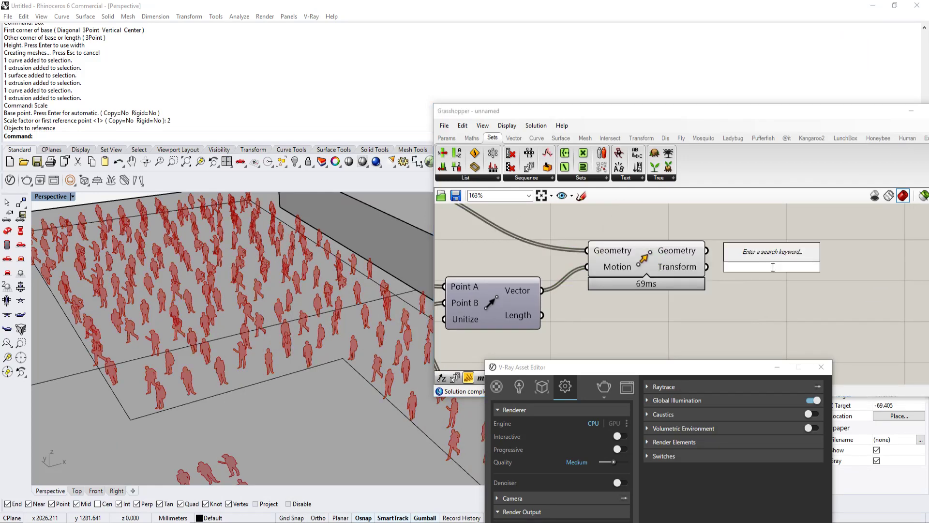
{"action": "type", "text": "mesh"}
{"action": "left_click", "coordinate": [768, 245]}
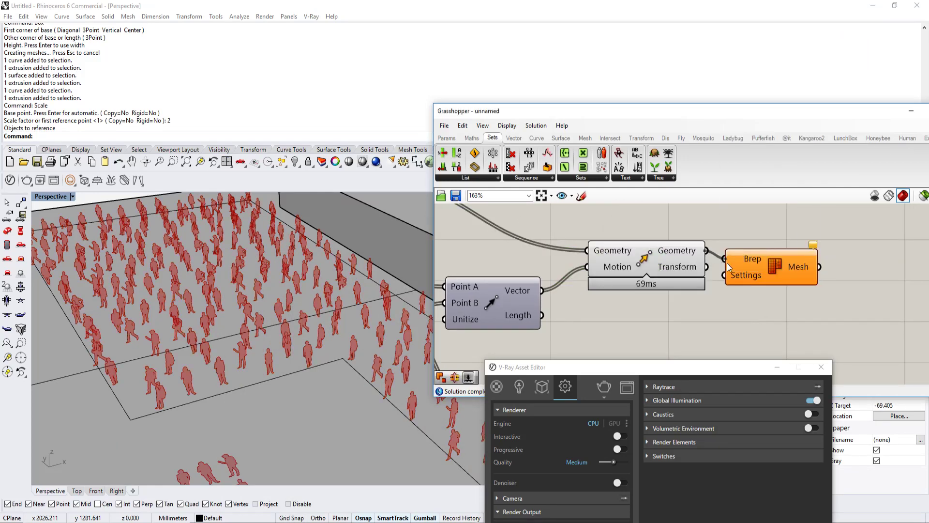
{"action": "left_click_drag", "start_coordinate": [727, 264], "coordinate": [727, 264]}
Step: Turn off the preview of the final Move component and bake the meshes from the Mesh Brep component into Rhino
{"action": "left_click", "coordinate": [650, 260]}
{"action": "middle_click", "coordinate": [649, 260]}
{"action": "left_click", "coordinate": [672, 238]}
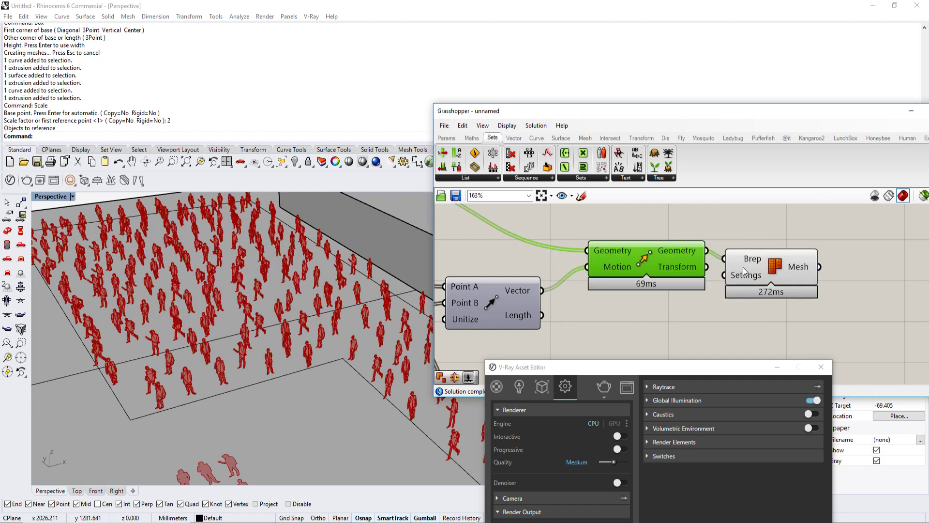
{"action": "left_click", "coordinate": [744, 270]}
{"action": "middle_click", "coordinate": [757, 269]}
{"action": "left_click", "coordinate": [784, 289]}
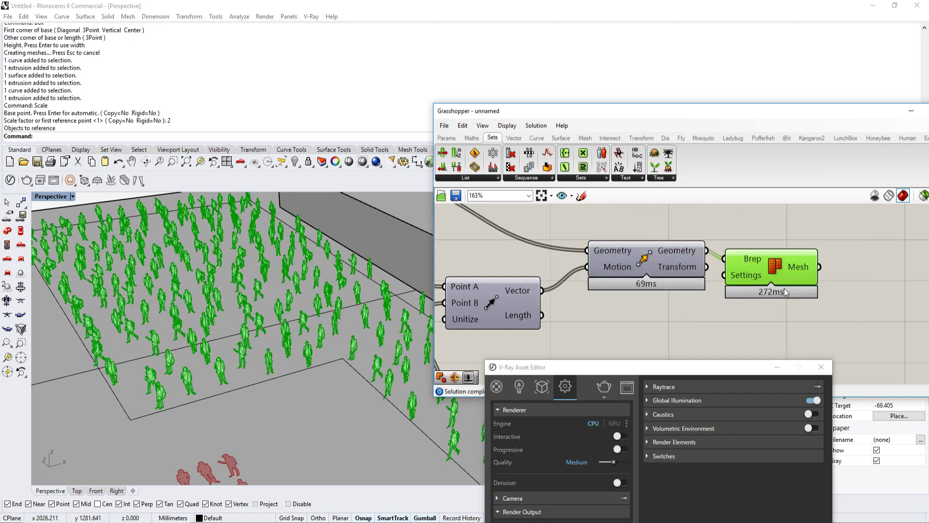
Step: Clear the floating windows off the Rhino viewport, select all baked people meshes with SelMesh and group them
{"action": "left_click_drag", "start_coordinate": [856, 113], "coordinate": [398, 353]}
{"action": "left_click", "coordinate": [774, 366]}
{"action": "left_click", "coordinate": [453, 349]}
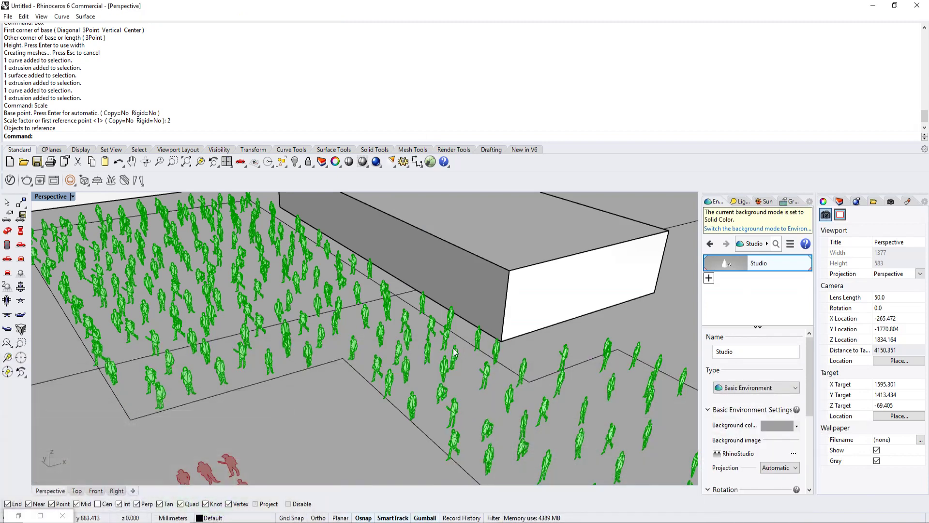
{"action": "right_click_drag", "start_coordinate": [458, 348], "coordinate": [451, 348]}
{"action": "type", "text": "SelMesh"}
{"action": "key", "text": "Return"}
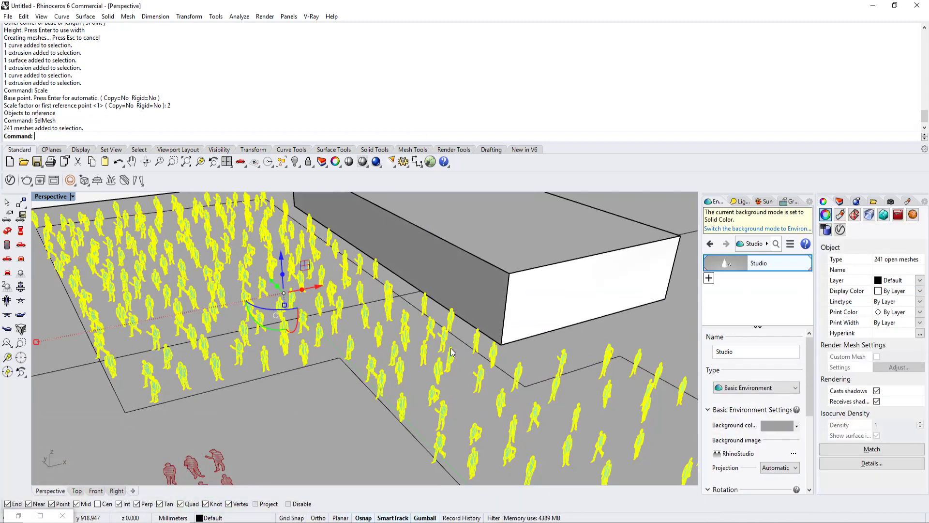
{"action": "type", "text": "Group"}
{"action": "key", "text": "Return"}
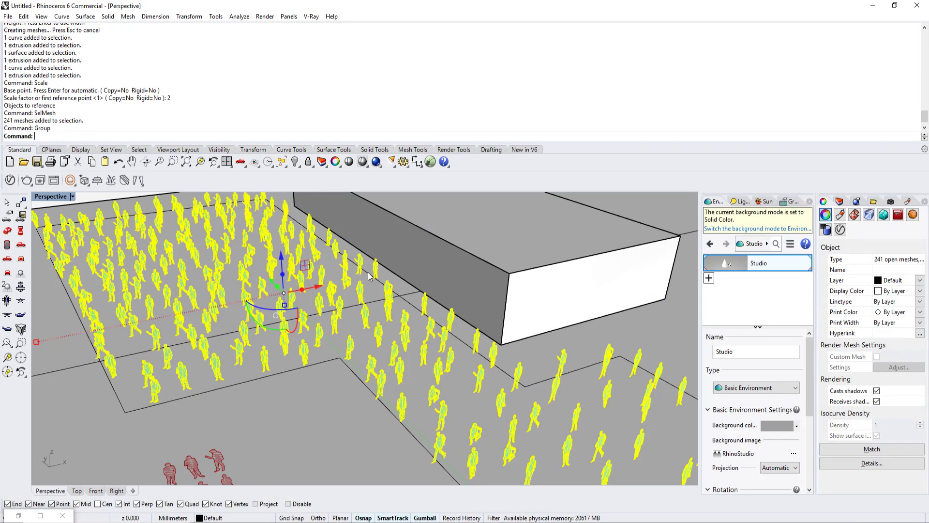
Step: Set the Perspective viewport's display mode to Rendered
{"action": "right_click_drag", "start_coordinate": [452, 352], "coordinate": [258, 431]}
{"action": "left_click", "coordinate": [72, 196]}
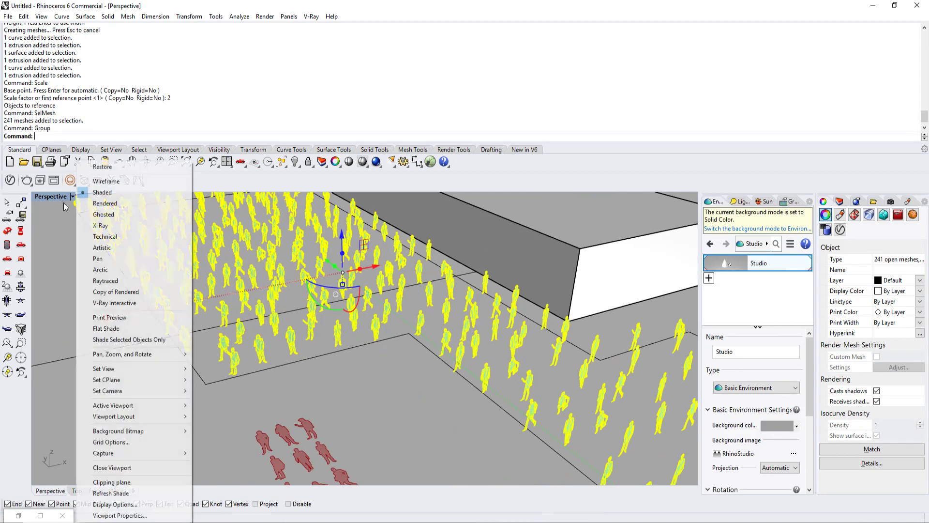
{"action": "left_click", "coordinate": [130, 209]}
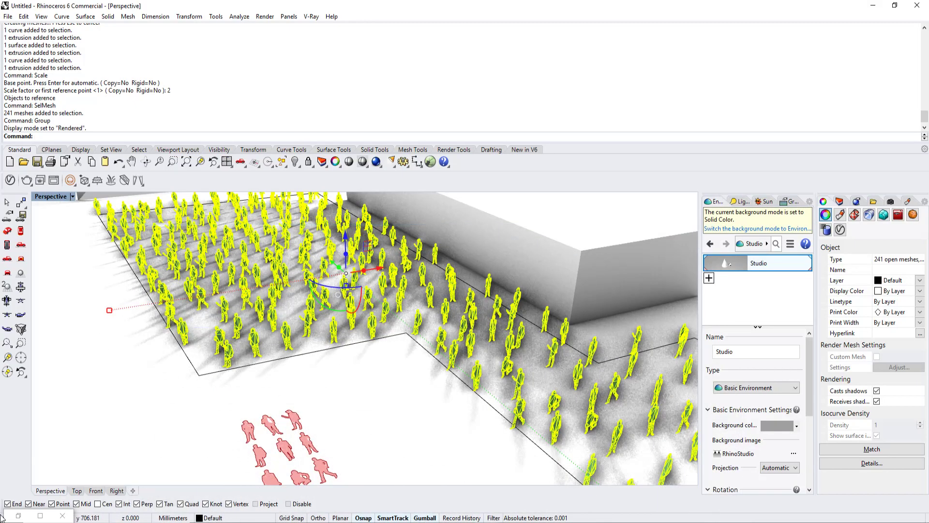
Step: Restore the Grasshopper window, turn off all preview geometry and minimize the window again
{"action": "left_click", "coordinate": [18, 516]}
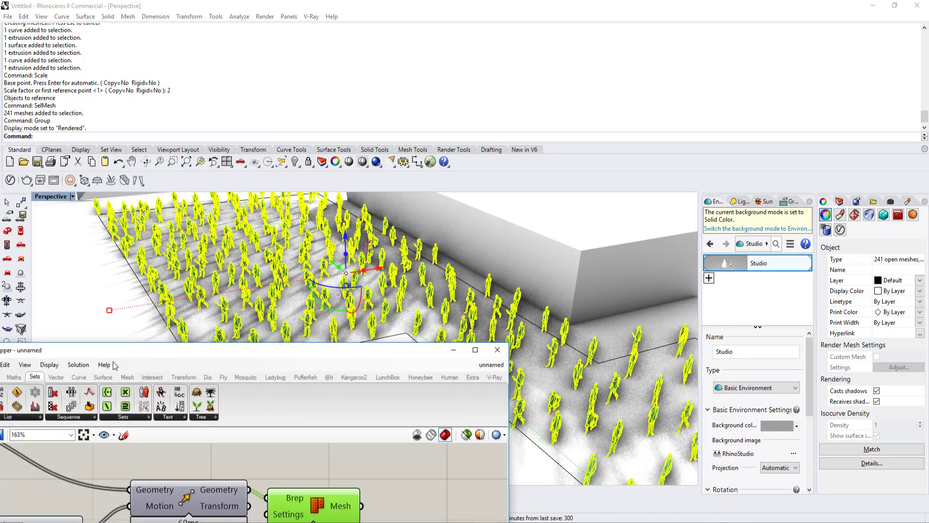
{"action": "left_click", "coordinate": [49, 364]}
{"action": "left_click", "coordinate": [97, 391]}
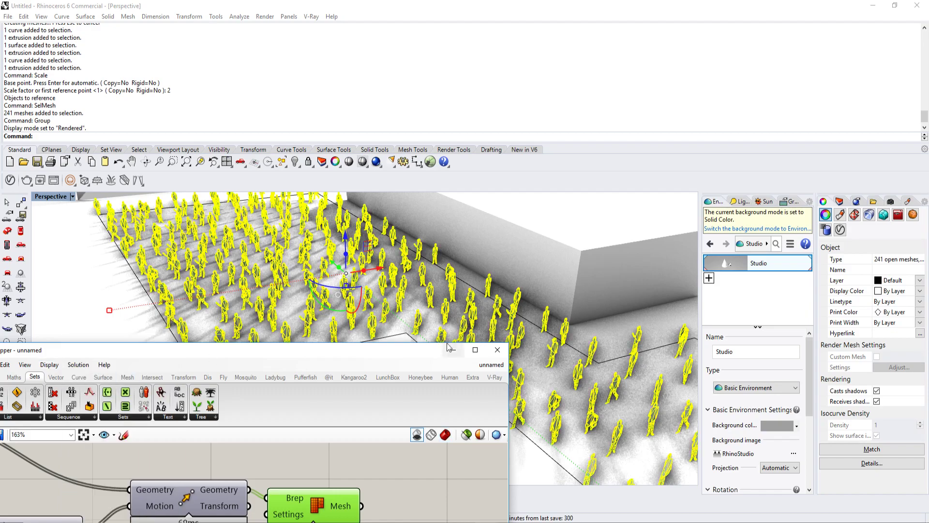
{"action": "left_click", "coordinate": [453, 349]}
Step: Examine the rendered crowd, its shadows and the surrounding ground surface from several angles and distances in the Perspective viewport
{"action": "left_click", "coordinate": [419, 365]}
{"action": "scroll", "coordinate": [419, 366], "scroll_direction": "down", "scroll_amount": 4}
{"action": "right_click_drag", "start_coordinate": [430, 373], "coordinate": [400, 360]}
{"action": "scroll", "coordinate": [423, 366], "scroll_direction": "up", "scroll_amount": 8}
{"action": "scroll", "coordinate": [401, 360], "scroll_direction": "down", "scroll_amount": 10}
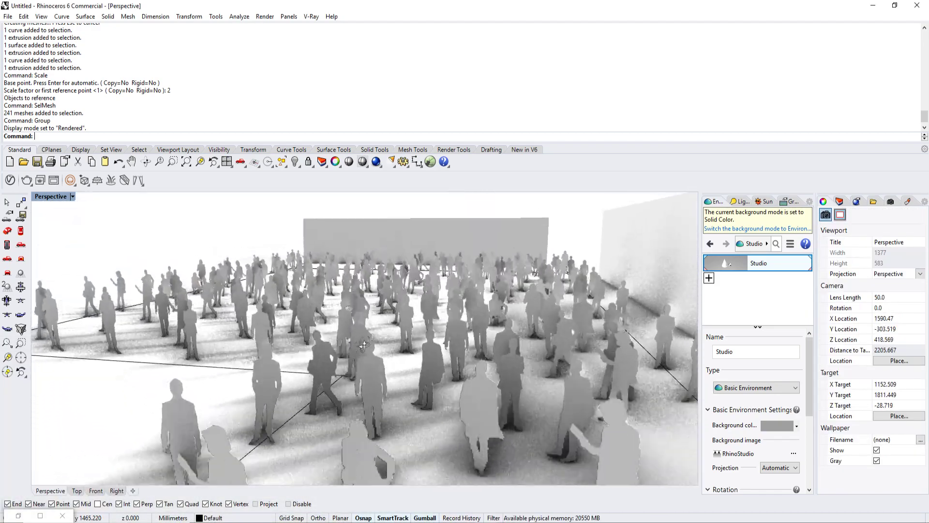
{"action": "scroll", "coordinate": [428, 355], "scroll_direction": "down", "scroll_amount": 10}
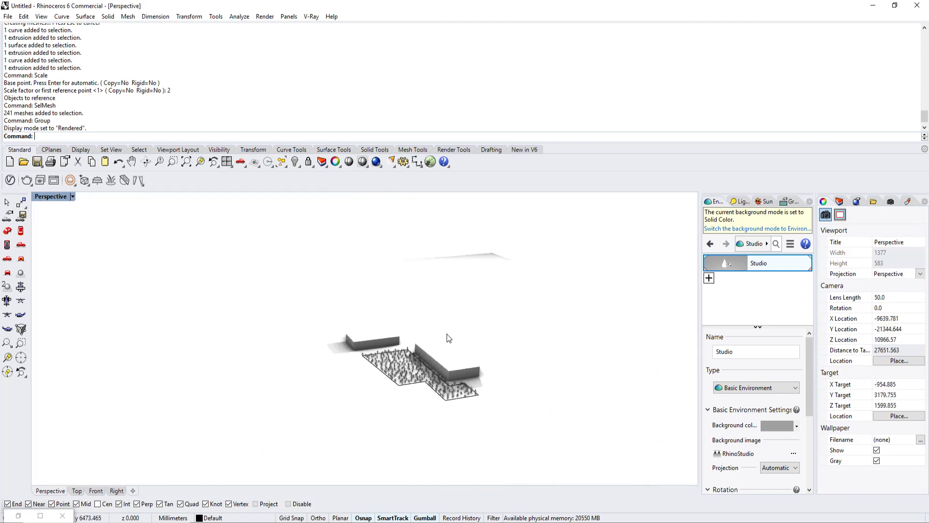
{"action": "left_click", "coordinate": [305, 305]}
{"action": "left_click_drag", "start_coordinate": [549, 214], "coordinate": [315, 358]}
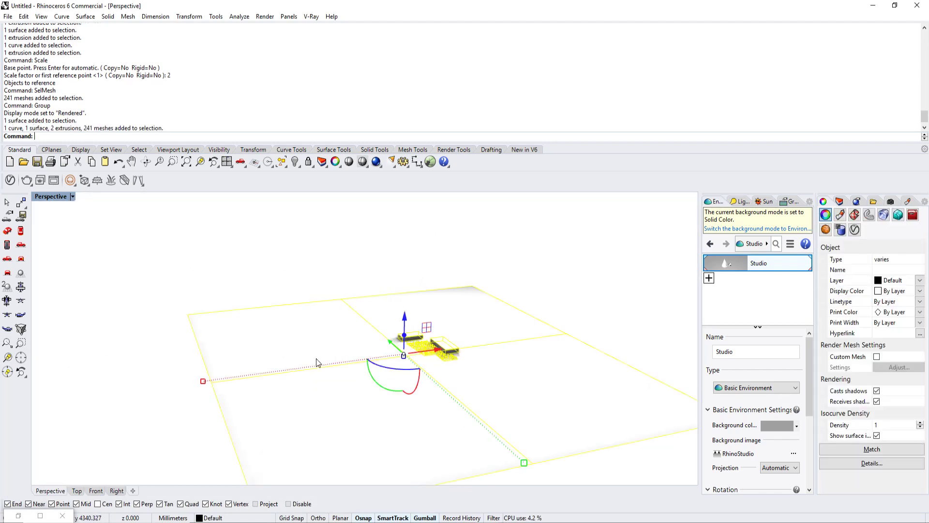
{"action": "scroll", "coordinate": [419, 365], "scroll_direction": "up", "scroll_amount": 7}
{"action": "scroll", "coordinate": [422, 363], "scroll_direction": "down", "scroll_amount": 1}
{"action": "key", "text": "Escape"}
{"action": "scroll", "coordinate": [424, 365], "scroll_direction": "up", "scroll_amount": 12}
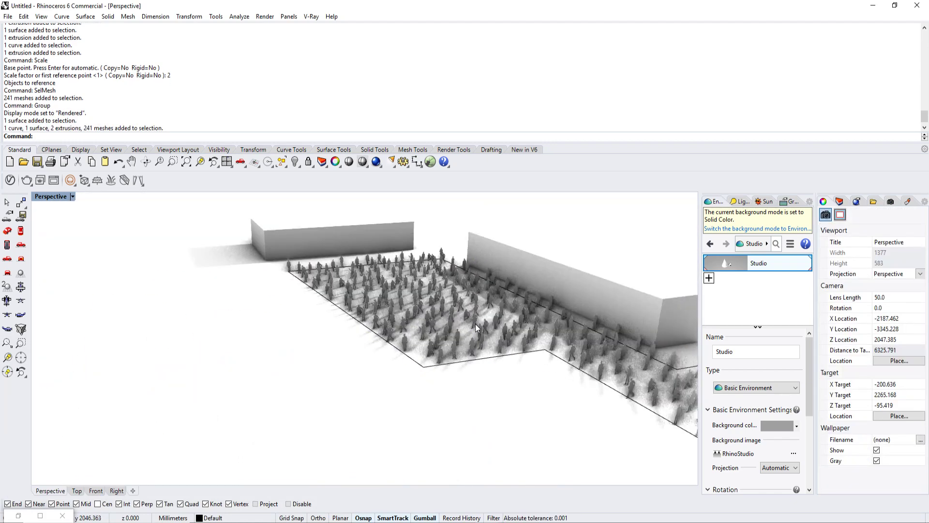
{"action": "scroll", "coordinate": [460, 366], "scroll_direction": "down", "scroll_amount": 8}
Step: Move the large box building beside the crowd away from the site boundary along the X axis
{"action": "left_click", "coordinate": [561, 300]}
{"action": "scroll", "coordinate": [532, 309], "scroll_direction": "down", "scroll_amount": 3}
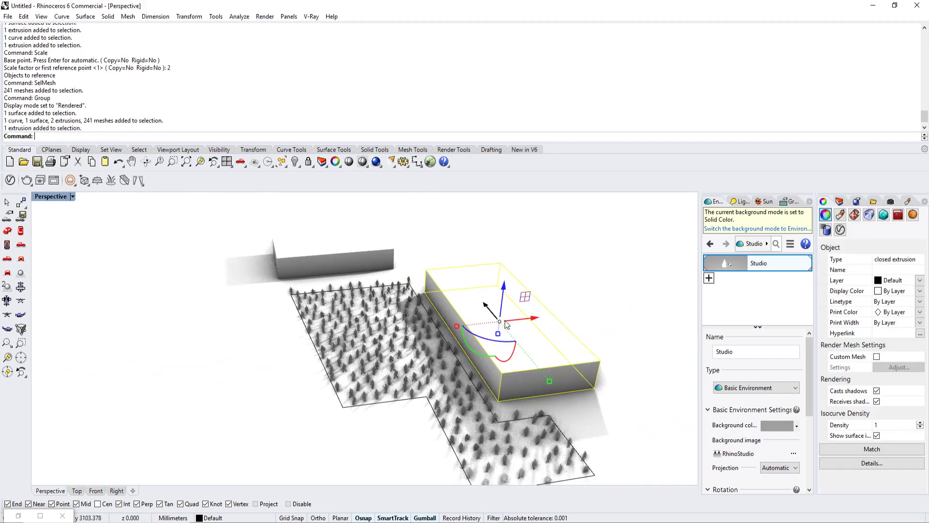
{"action": "left_click_drag", "start_coordinate": [504, 320], "coordinate": [592, 311]}
{"action": "key", "text": "Escape"}
Step: Select the grouped people meshes and open the scene materials in the V-Ray Asset Editor
{"action": "scroll", "coordinate": [449, 366], "scroll_direction": "up", "scroll_amount": 15}
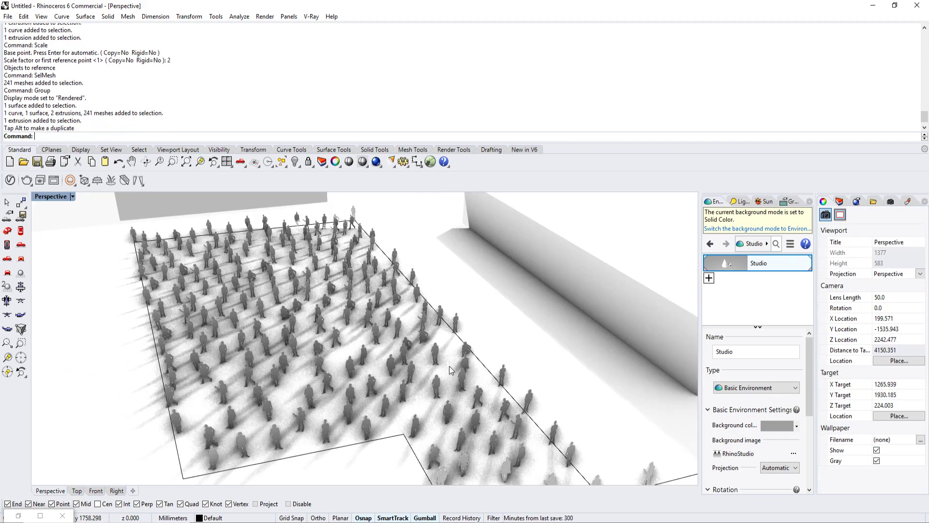
{"action": "scroll", "coordinate": [393, 364], "scroll_direction": "down", "scroll_amount": 6}
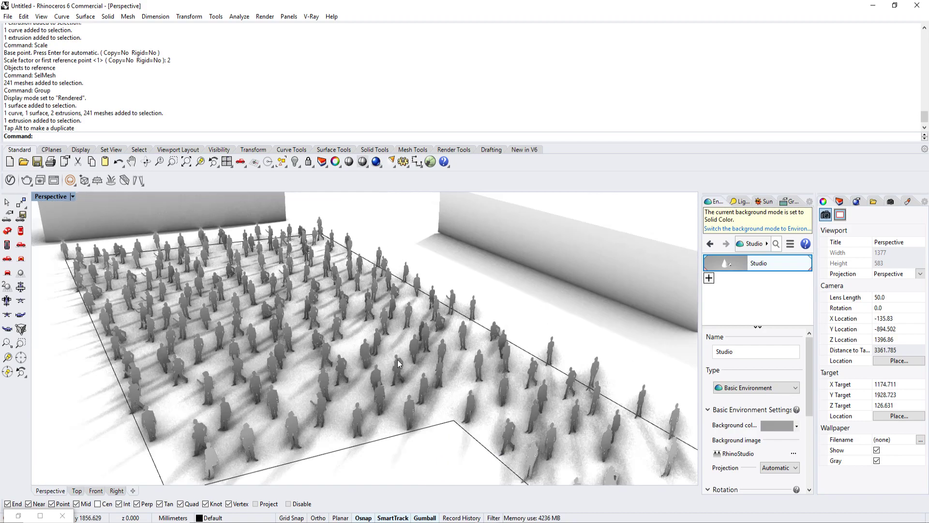
{"action": "scroll", "coordinate": [394, 365], "scroll_direction": "up", "scroll_amount": 10}
{"action": "mouse_move", "coordinate": [419, 338]}
{"action": "right_mouse_down"}
{"action": "mouse_move", "coordinate": [407, 370]}
{"action": "mouse_move", "coordinate": [404, 341]}
{"action": "right_mouse_up"}
{"action": "scroll", "coordinate": [408, 370], "scroll_direction": "down", "scroll_amount": 2}
{"action": "scroll", "coordinate": [405, 341], "scroll_direction": "down", "scroll_amount": 6}
{"action": "left_click", "coordinate": [379, 330]}
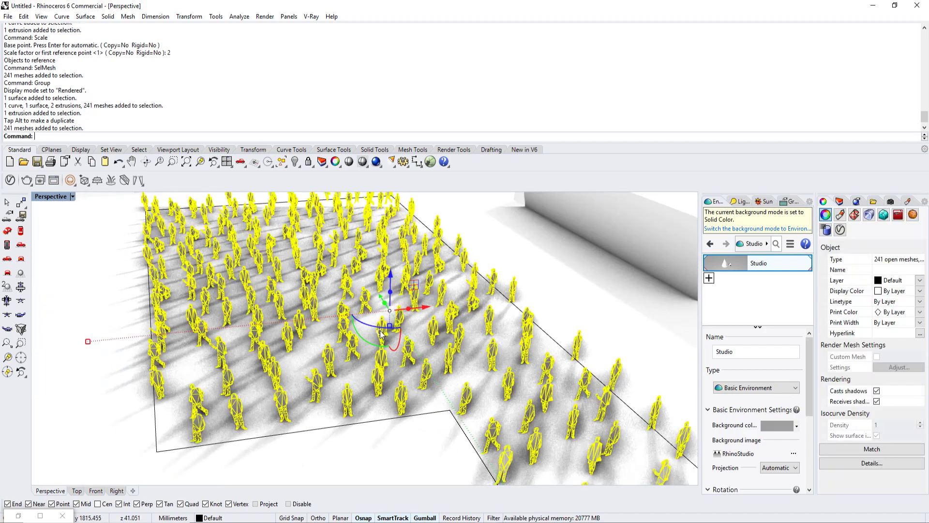
{"action": "left_click", "coordinate": [10, 180]}
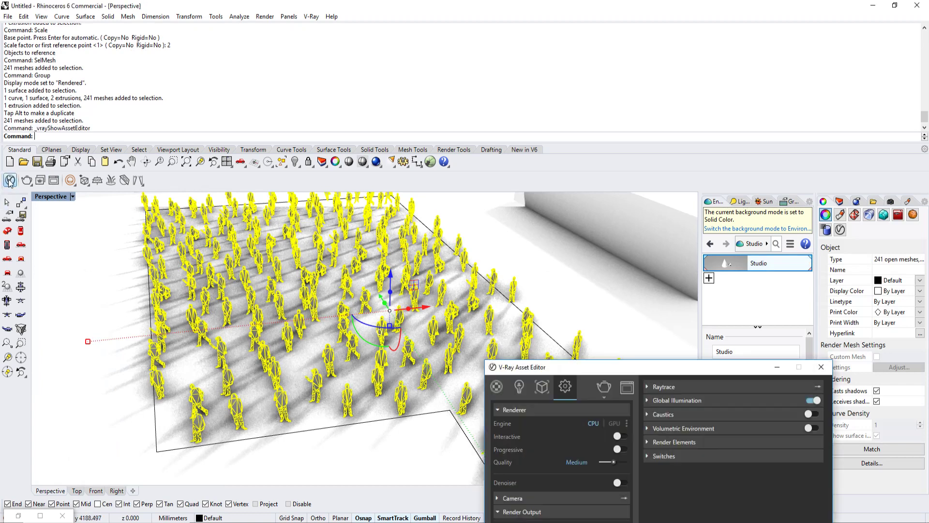
{"action": "left_click_drag", "start_coordinate": [509, 314], "coordinate": [505, 150]}
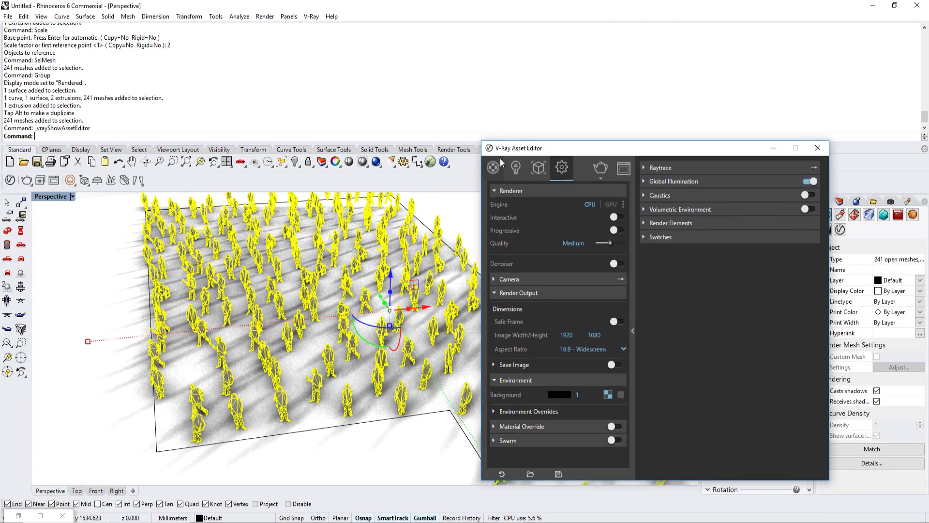
{"action": "left_click", "coordinate": [493, 169]}
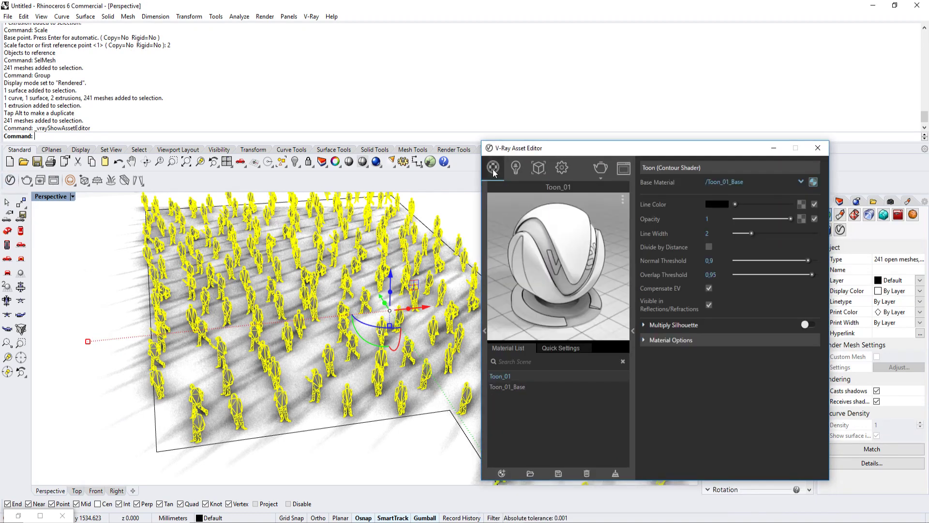
Step: Add the Toon 02 material to the scene from the Diagrammatic category of the V-Ray material library
{"action": "left_click", "coordinate": [485, 332]}
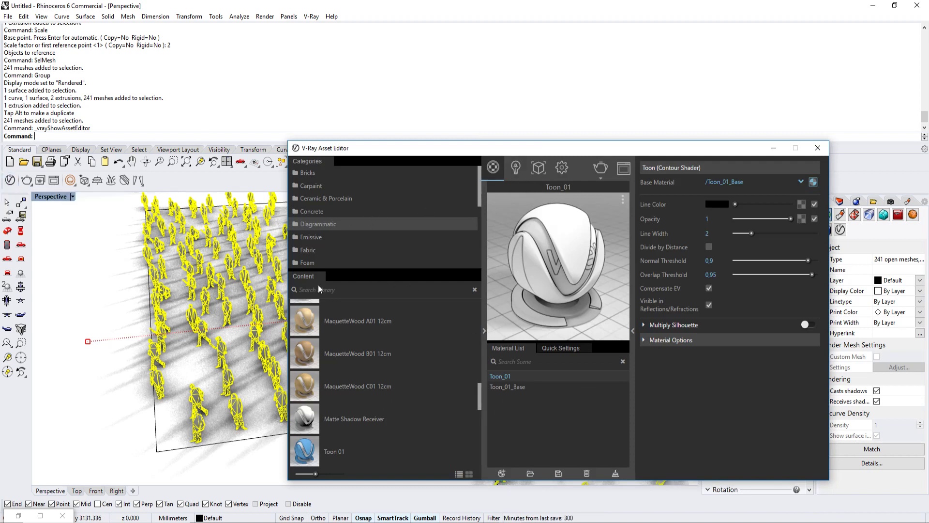
{"action": "left_click", "coordinate": [332, 213]}
{"action": "left_click", "coordinate": [331, 222]}
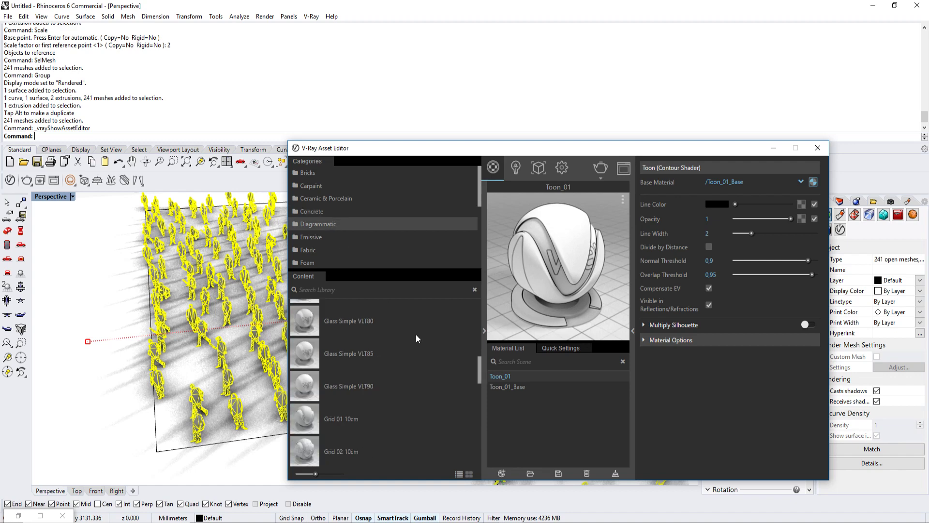
{"action": "scroll", "coordinate": [416, 337], "scroll_direction": "down", "scroll_amount": 4}
{"action": "scroll", "coordinate": [413, 339], "scroll_direction": "down", "scroll_amount": 2}
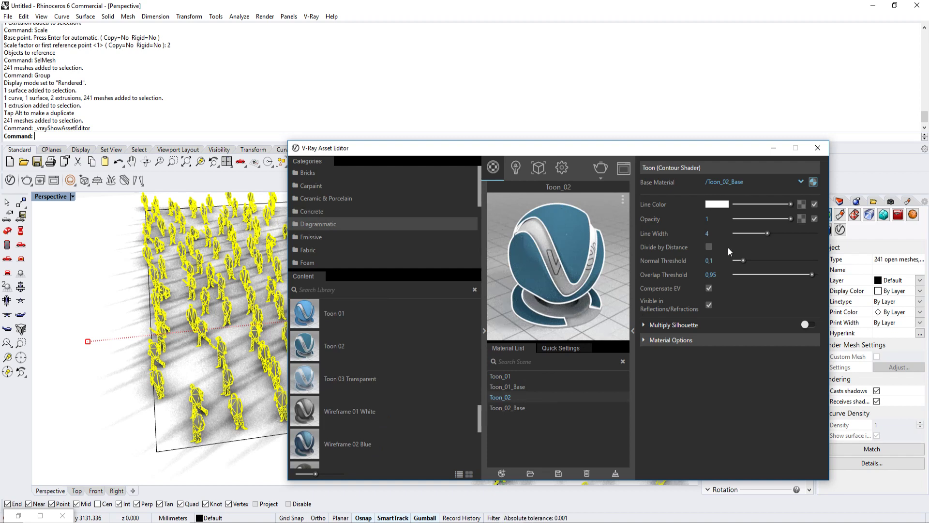
Step: Set the Toon_02 contour line width to 2 and its line color to black
{"action": "left_click", "coordinate": [527, 408]}
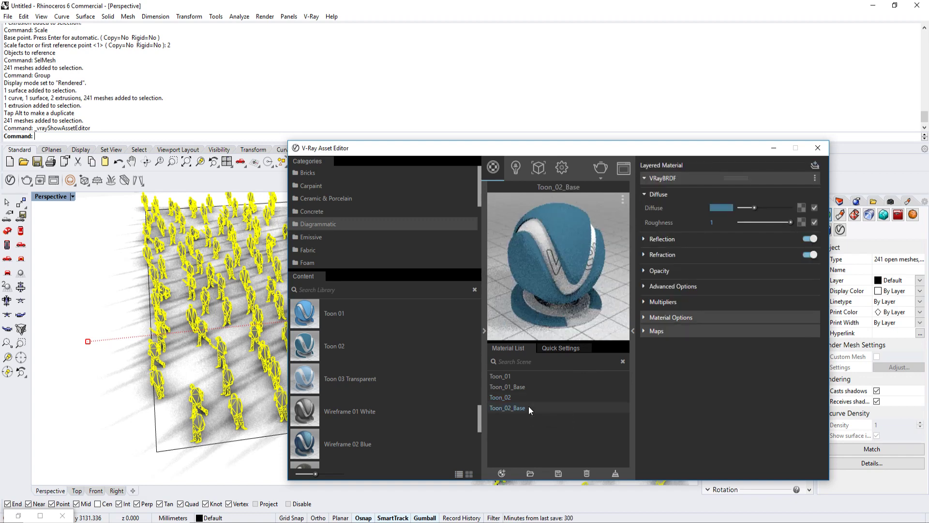
{"action": "left_click", "coordinate": [523, 397]}
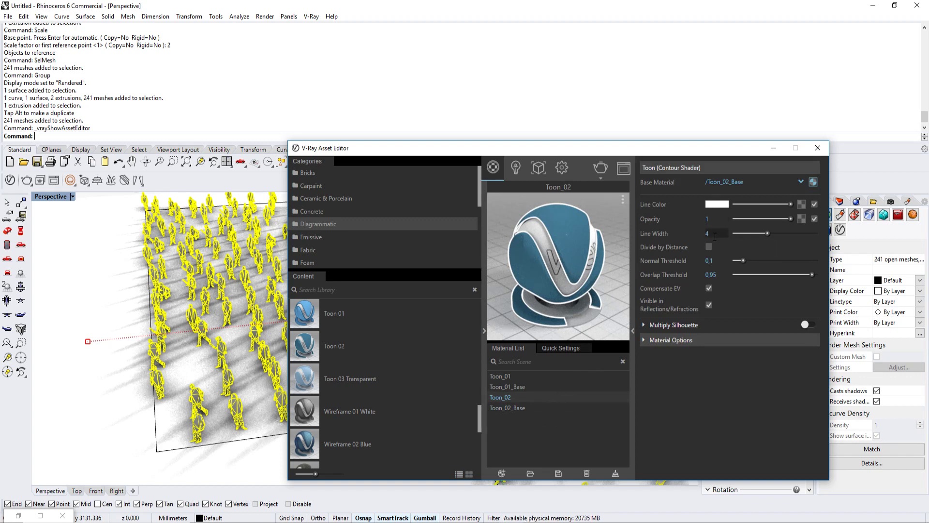
{"action": "left_click_drag", "start_coordinate": [714, 236], "coordinate": [655, 237]}
{"action": "type", "text": "2"}
{"action": "key", "text": "Return"}
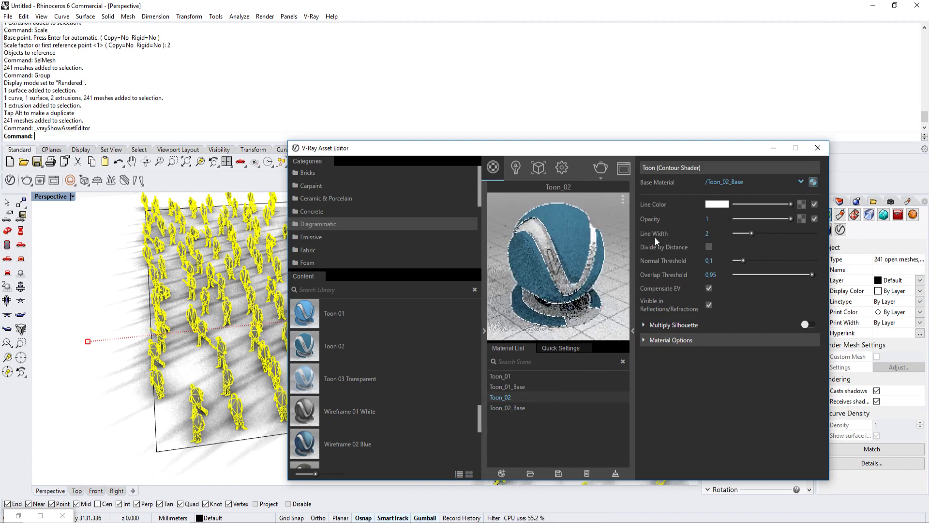
{"action": "left_click", "coordinate": [715, 205]}
{"action": "left_click_drag", "start_coordinate": [437, 247], "coordinate": [466, 365]}
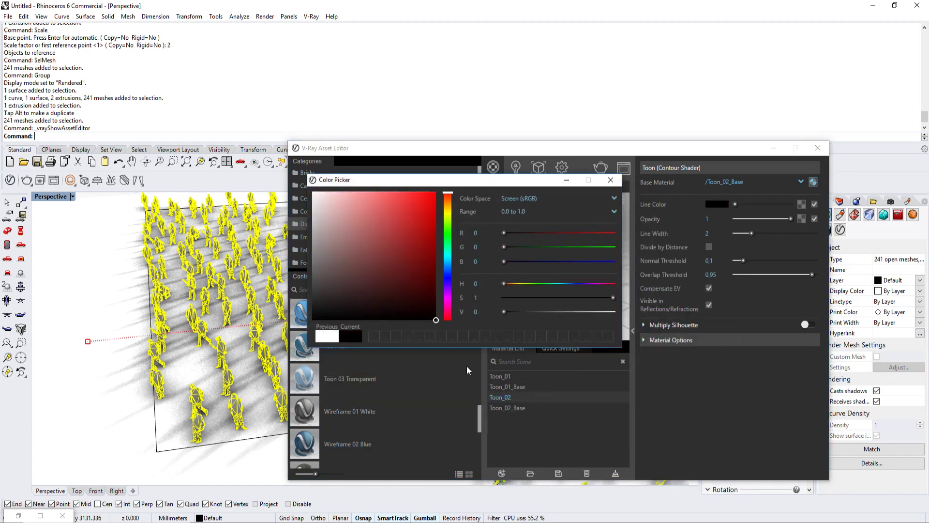
{"action": "left_click", "coordinate": [700, 381]}
Step: Change the diffuse color of the Toon_02_Base material to white
{"action": "left_click", "coordinate": [515, 409]}
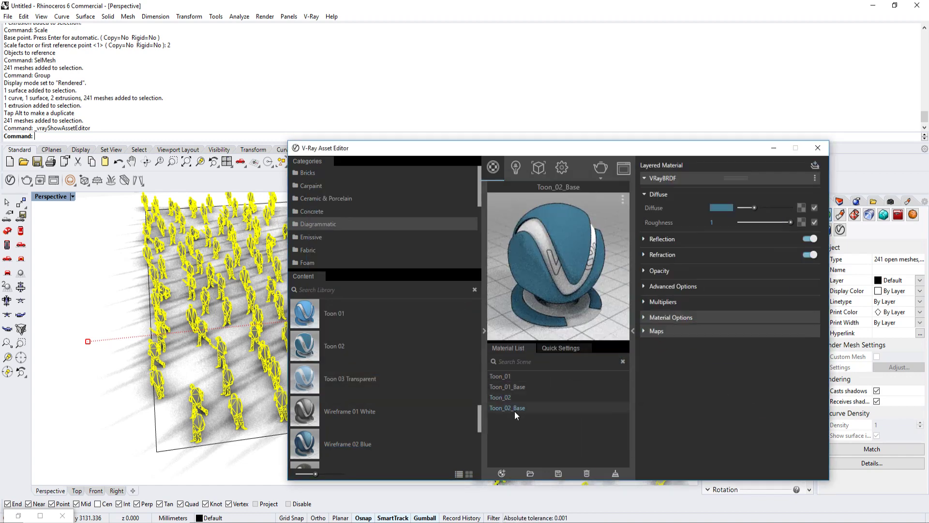
{"action": "left_click", "coordinate": [715, 209]}
{"action": "left_click_drag", "start_coordinate": [397, 259], "coordinate": [313, 192]}
{"action": "left_click", "coordinate": [699, 440]}
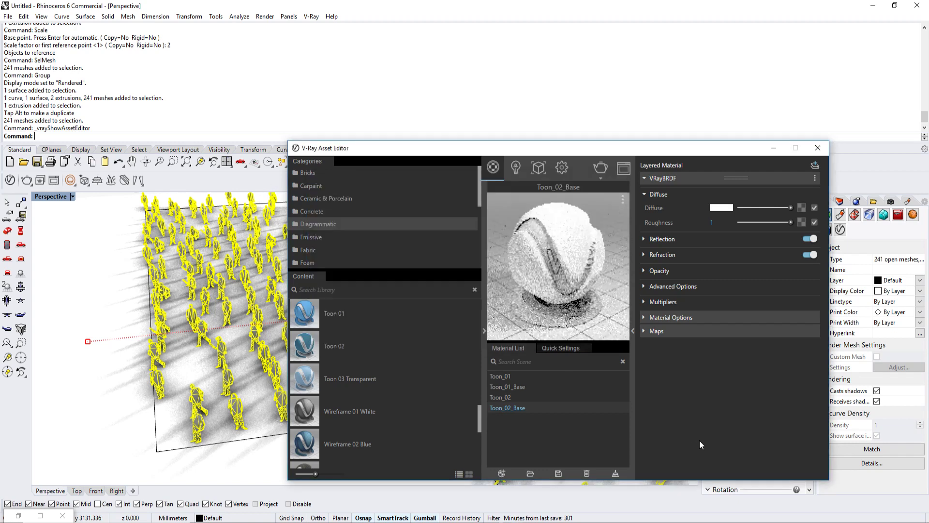
Step: Set the line width of the Toon_02 contour material to 3
{"action": "left_click", "coordinate": [527, 397]}
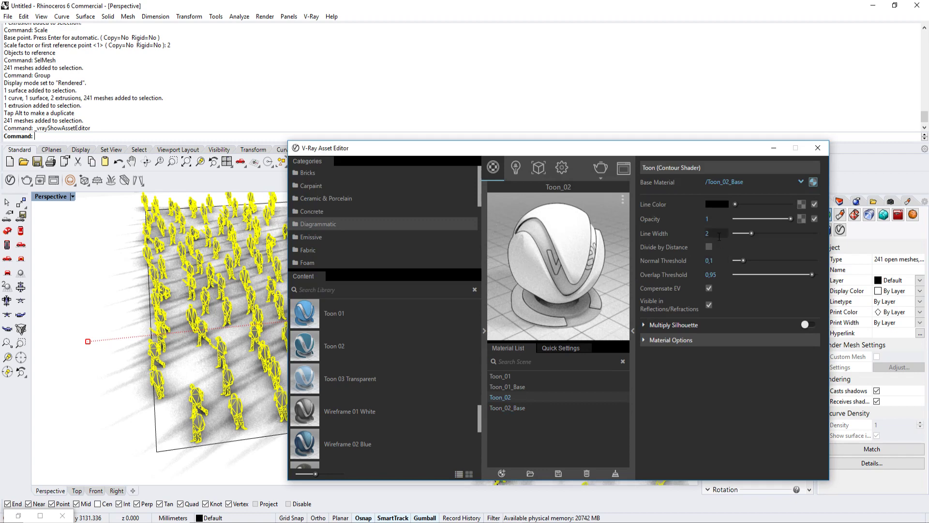
{"action": "left_click_drag", "start_coordinate": [718, 236], "coordinate": [684, 236]}
{"action": "type", "text": "3"}
{"action": "key", "text": "Return"}
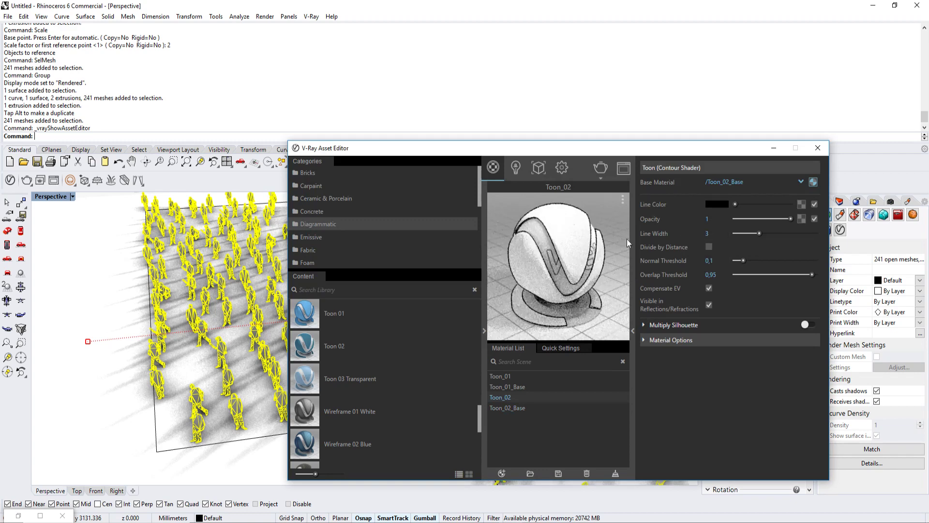
Step: Apply the Toon_02 material to the selected people meshes and put the V-Ray Asset Editor away
{"action": "right_click", "coordinate": [509, 397]}
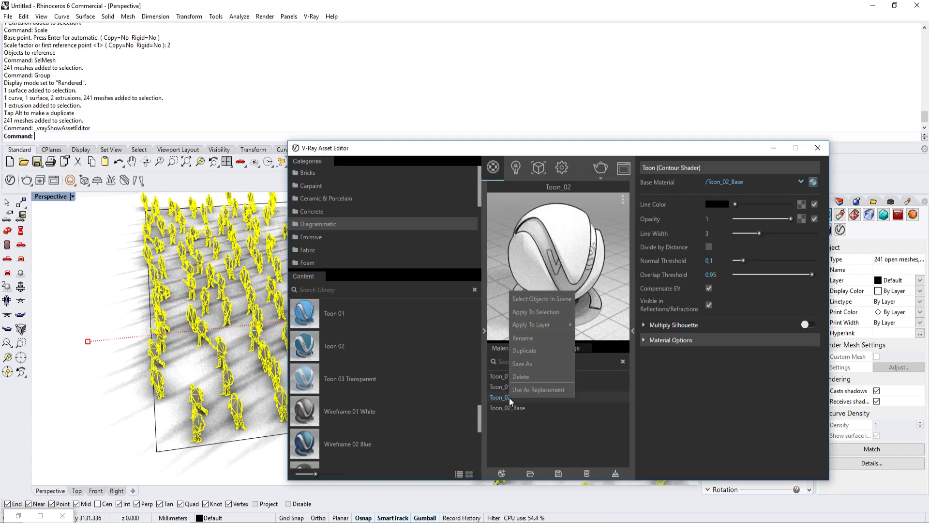
{"action": "left_click", "coordinate": [541, 312]}
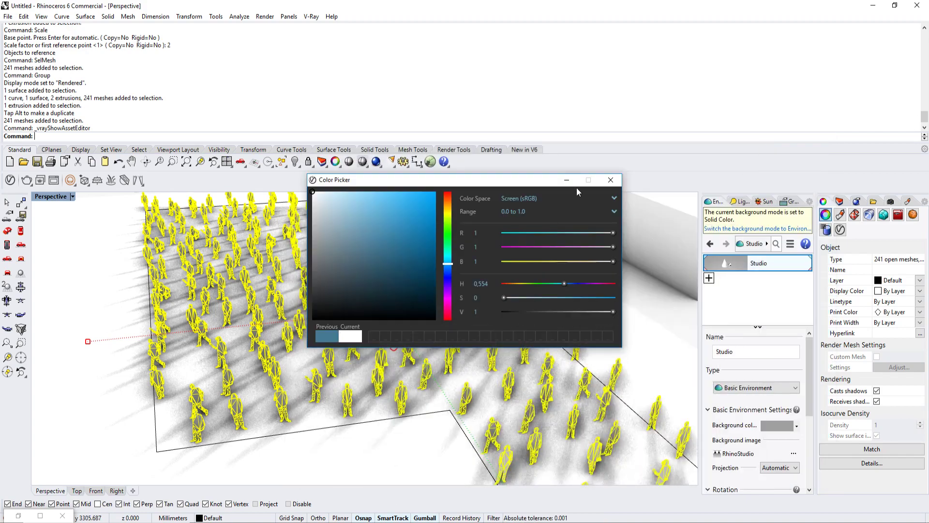
{"action": "left_click", "coordinate": [567, 181]}
Step: Set the V-Ray render output width to 1440 at the 16:9 widescreen aspect ratio
{"action": "right_click_drag", "start_coordinate": [420, 357], "coordinate": [430, 303]}
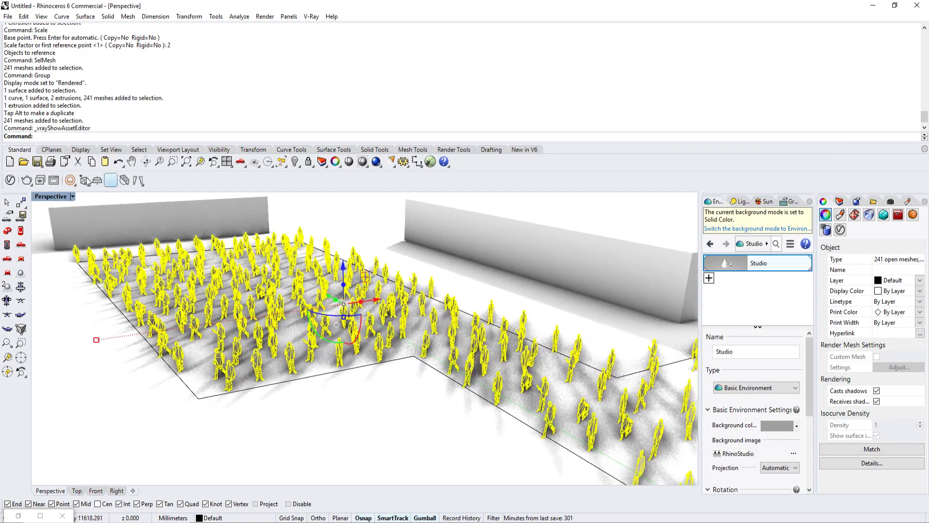
{"action": "left_click", "coordinate": [26, 181]}
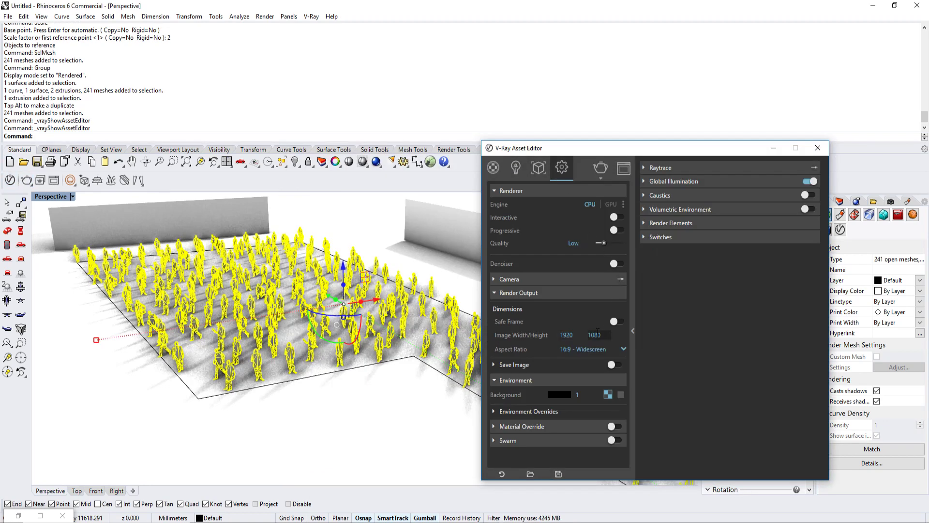
{"action": "left_click_drag", "start_coordinate": [575, 334], "coordinate": [530, 332]}
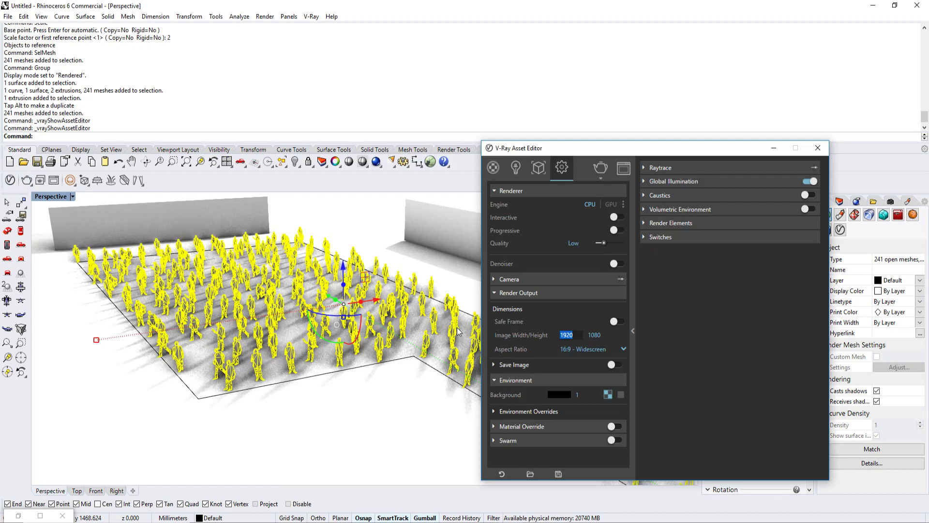
{"action": "type", "text": "1400"}
{"action": "key", "text": "Return"}
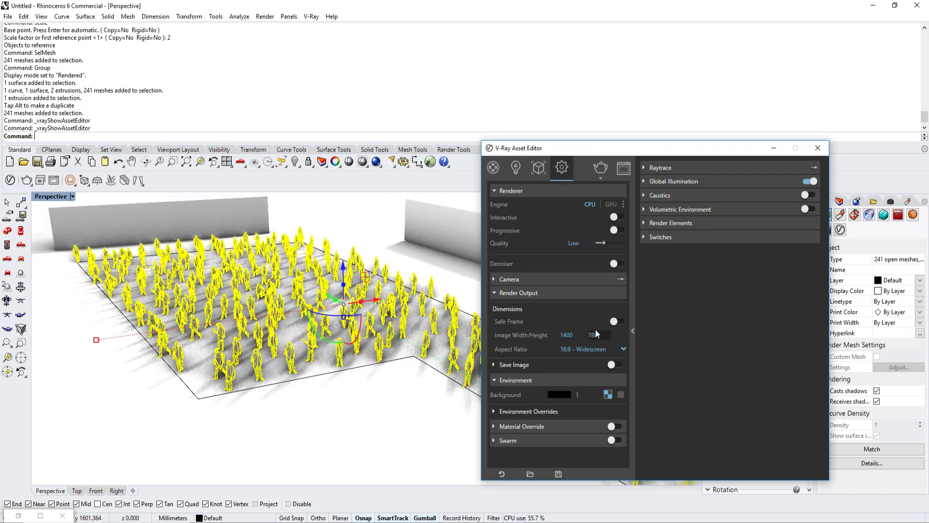
{"action": "left_click_drag", "start_coordinate": [568, 334], "coordinate": [503, 335]}
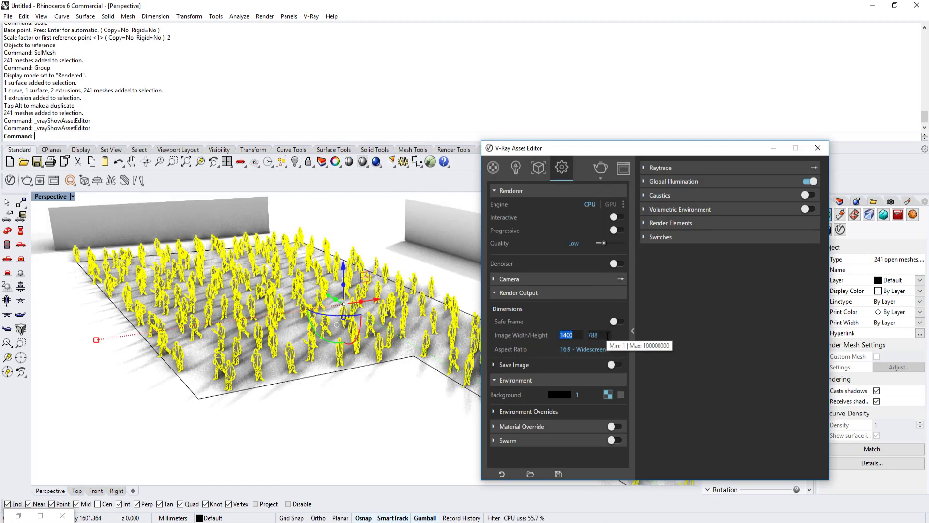
{"action": "type", "text": "1400"}
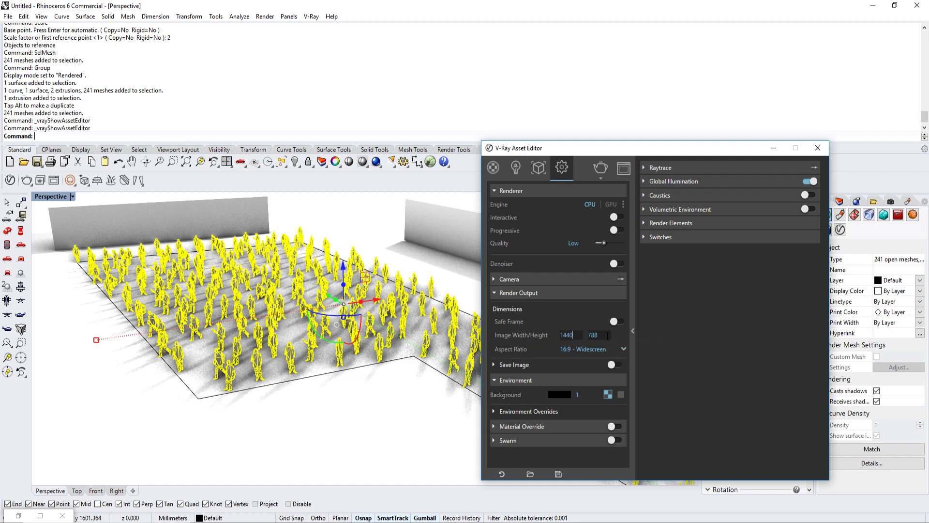
Step: Render the Perspective view with V-Ray and examine the toon outlines and lighting of the crowd in the frame buffer
{"action": "left_click", "coordinate": [602, 169]}
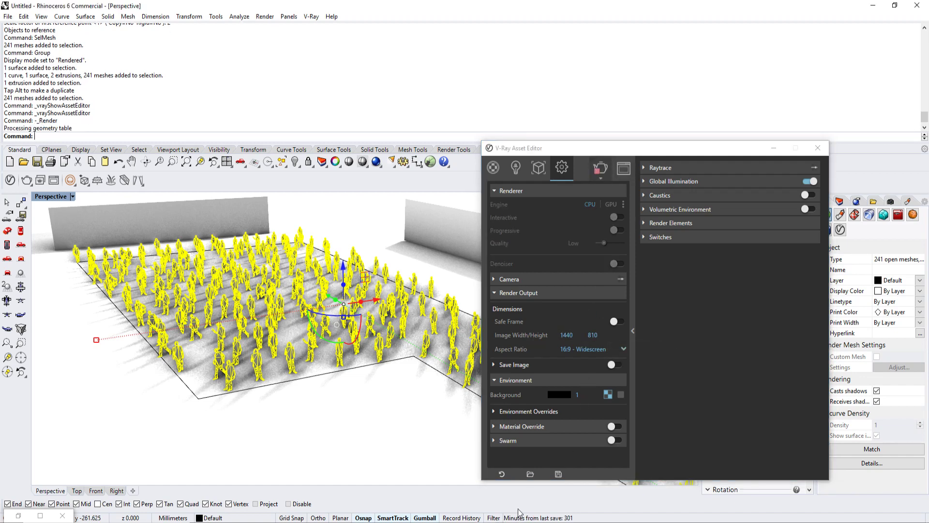
{"action": "mouse_move", "coordinate": [510, 522]}
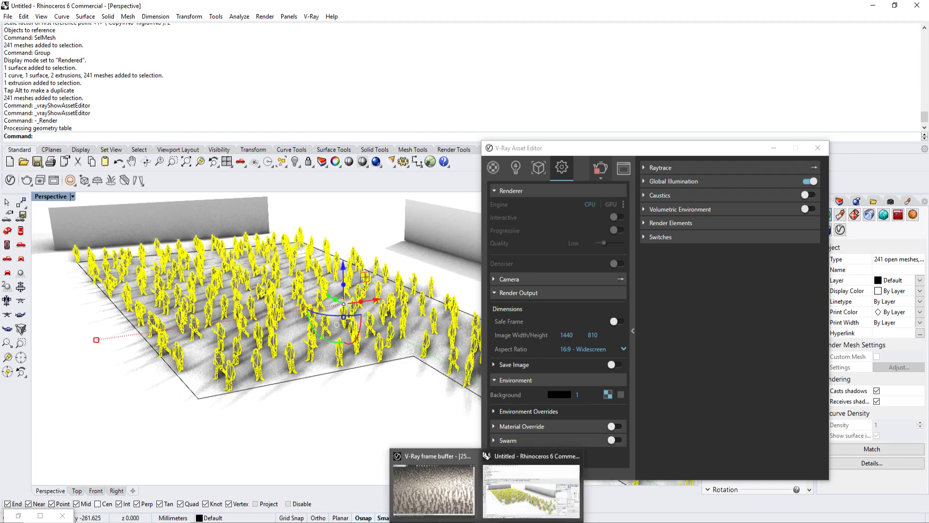
{"action": "left_click", "coordinate": [463, 475]}
{"action": "scroll", "coordinate": [570, 338], "scroll_direction": "up", "scroll_amount": 3}
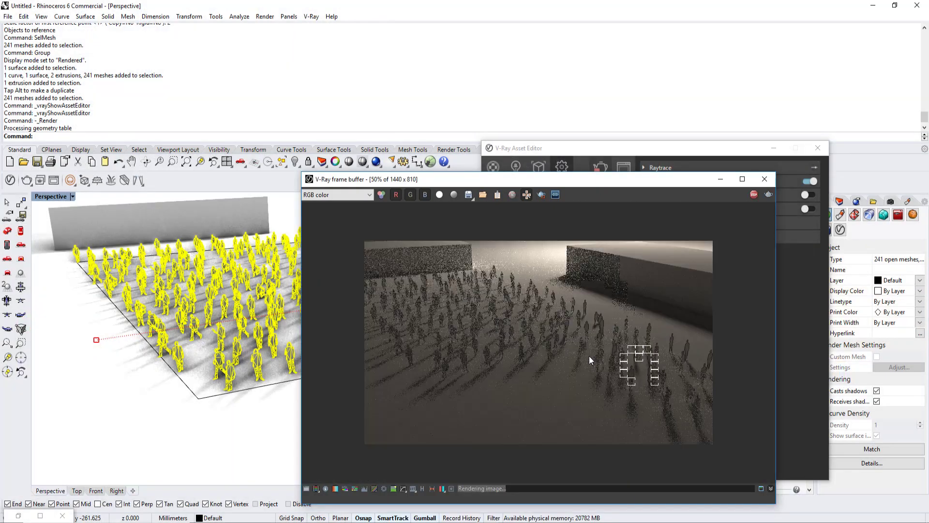
{"action": "scroll", "coordinate": [622, 339], "scroll_direction": "down", "scroll_amount": 2}
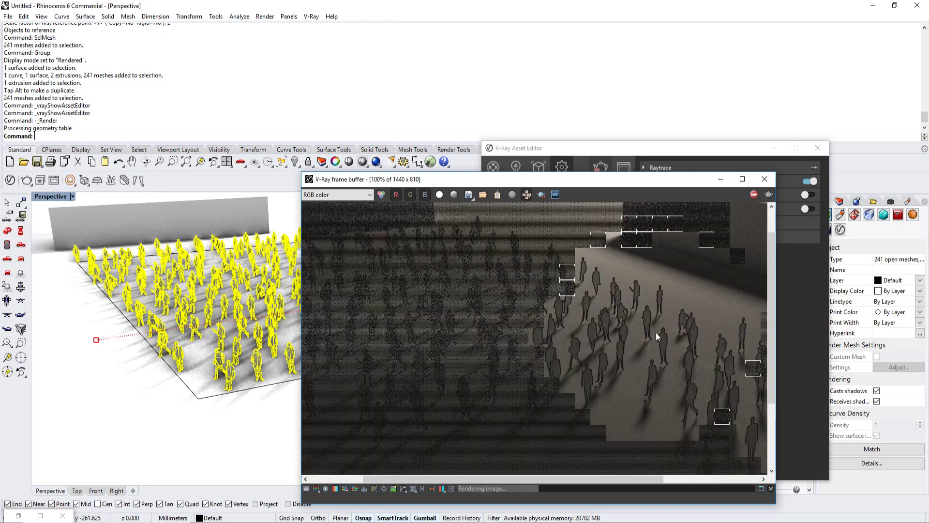
{"action": "left_click", "coordinate": [719, 179]}
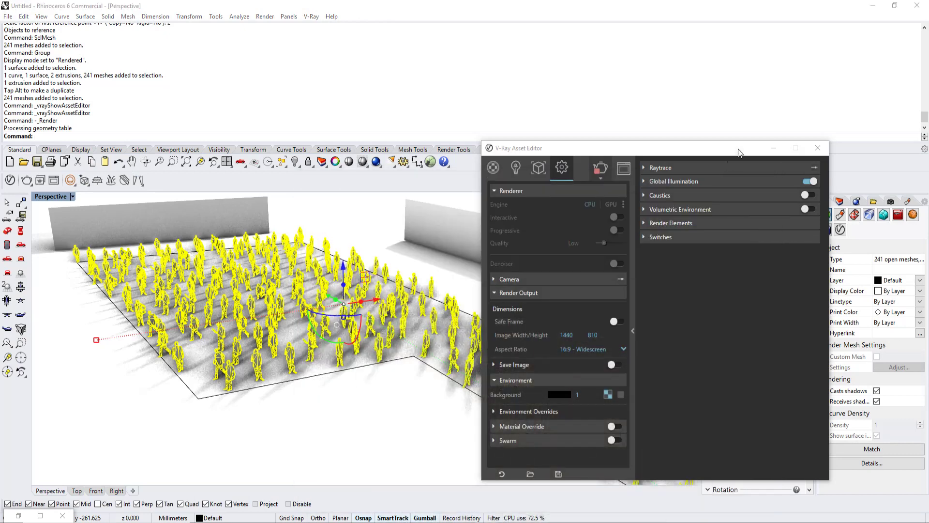
{"action": "left_click", "coordinate": [773, 147]}
Step: Switch the Perspective viewport to the Shaded display mode
{"action": "scroll", "coordinate": [511, 322], "scroll_direction": "down", "scroll_amount": 4}
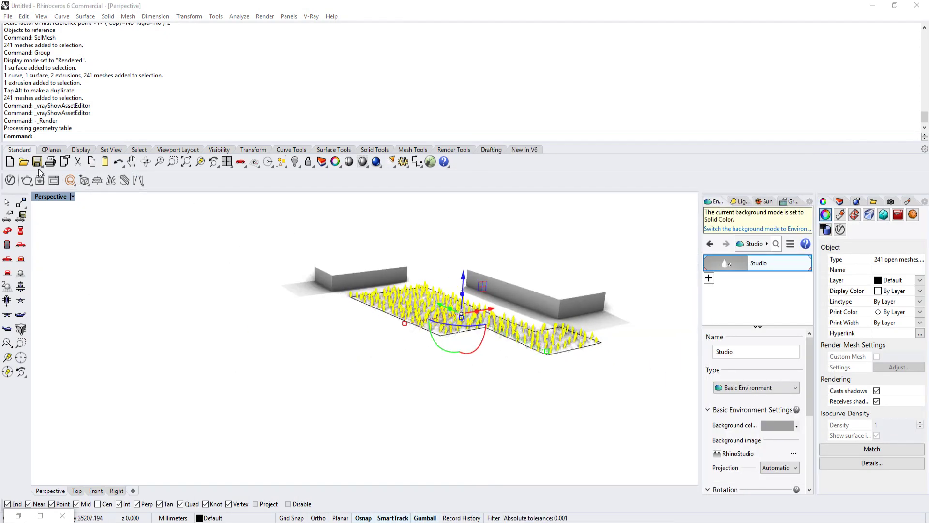
{"action": "left_click", "coordinate": [73, 196]}
{"action": "left_click", "coordinate": [112, 189]}
{"action": "scroll", "coordinate": [450, 329], "scroll_direction": "down", "scroll_amount": 5}
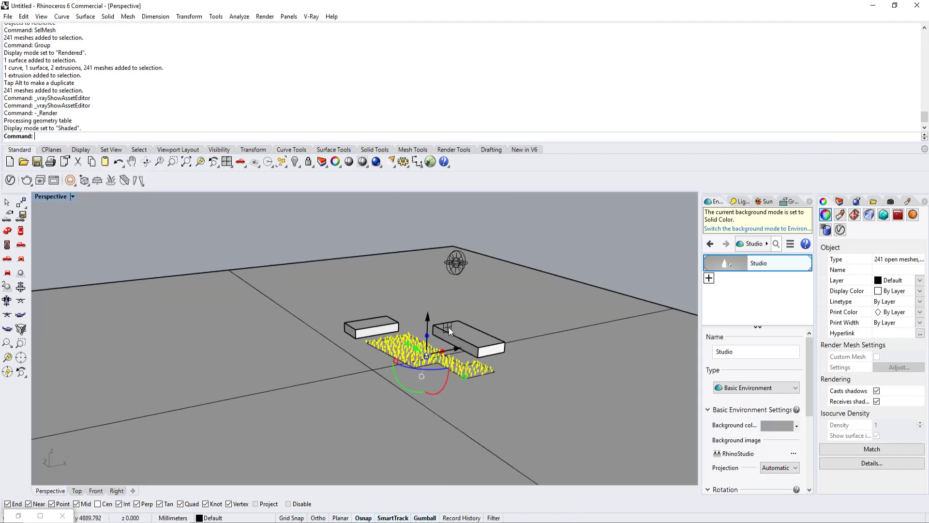
Step: Select the V-Ray sphere light behind the buildings and move it horizontally to above the crowd
{"action": "left_click", "coordinate": [452, 269]}
{"action": "left_click", "coordinate": [452, 268]}
{"action": "right_click_drag", "start_coordinate": [477, 280], "coordinate": [465, 289]}
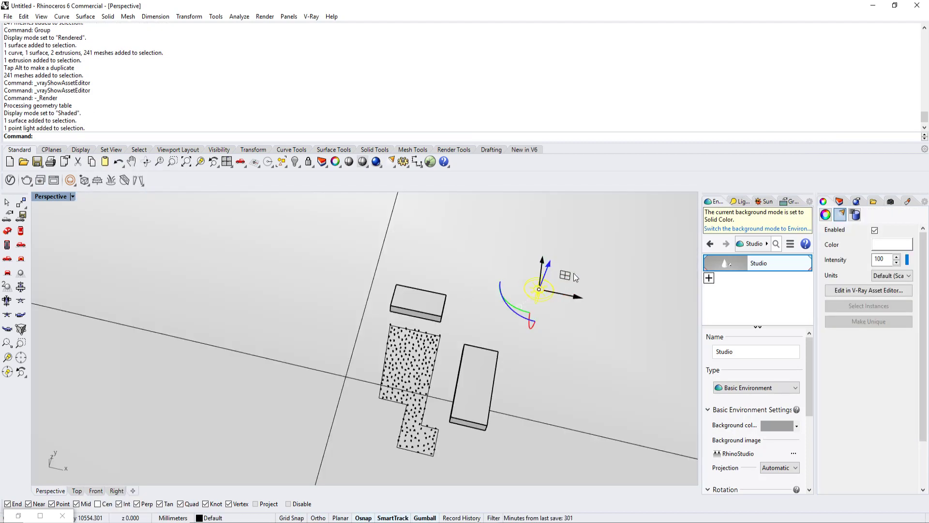
{"action": "left_click_drag", "start_coordinate": [566, 276], "coordinate": [456, 325]}
Step: Set the V-Ray render output width to 1920 at the 16:9 widescreen aspect ratio
{"action": "scroll", "coordinate": [459, 328], "scroll_direction": "up", "scroll_amount": 4}
{"action": "right_click_drag", "start_coordinate": [464, 334], "coordinate": [507, 268]}
{"action": "right_click_drag", "start_coordinate": [523, 341], "coordinate": [520, 327]}
{"action": "scroll", "coordinate": [526, 330], "scroll_direction": "up", "scroll_amount": 5}
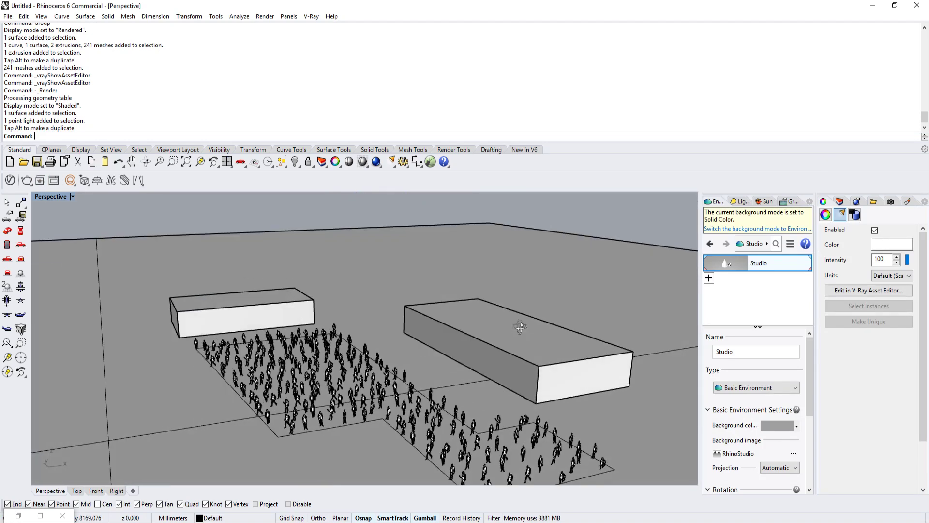
{"action": "left_click", "coordinate": [520, 327]}
{"action": "scroll", "coordinate": [530, 309], "scroll_direction": "up", "scroll_amount": 5}
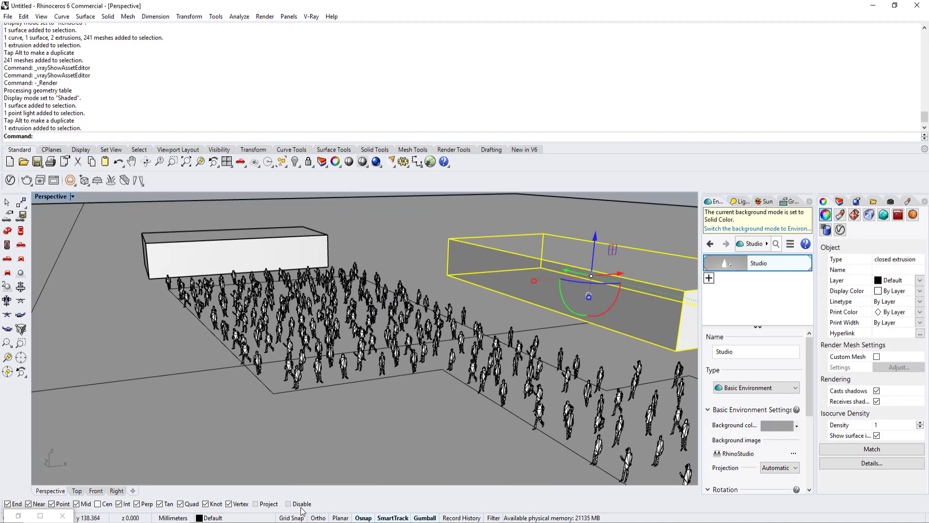
{"action": "left_click", "coordinate": [10, 180]}
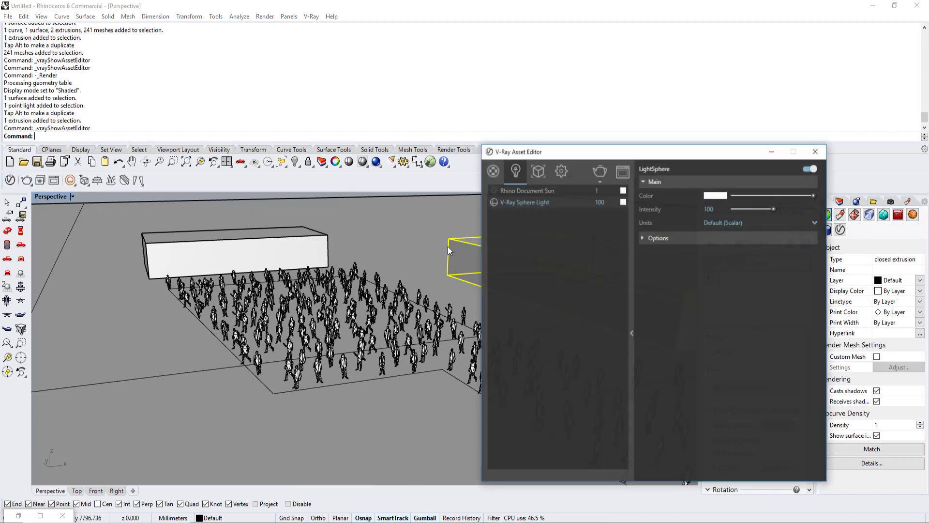
{"action": "type", "text": "1920"}
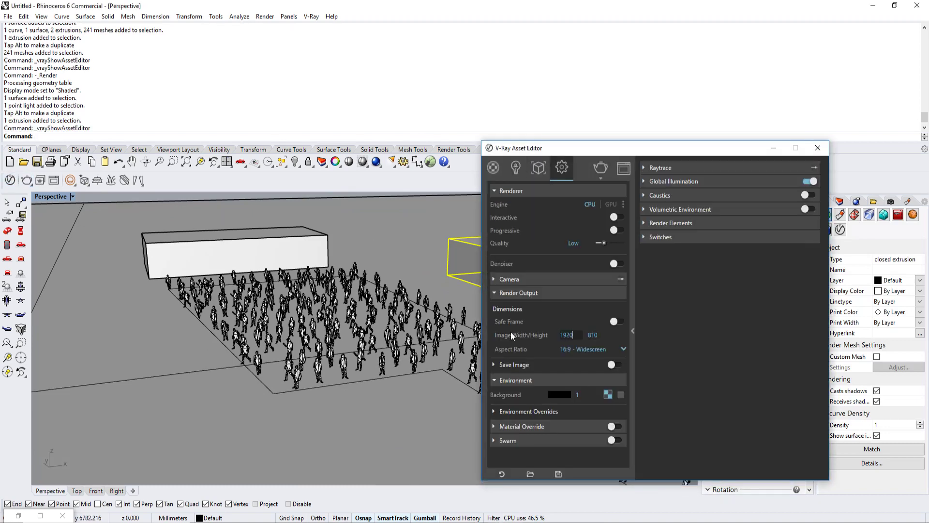
{"action": "key", "text": "Return"}
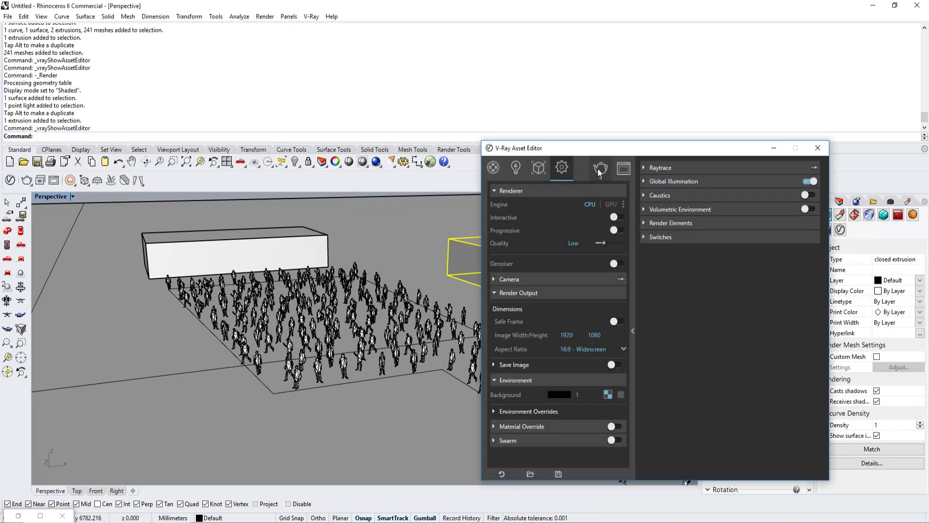
Step: Render the Perspective view again and examine the outlined people and their shadows in the maximized V-Ray frame buffer
{"action": "left_click", "coordinate": [599, 170]}
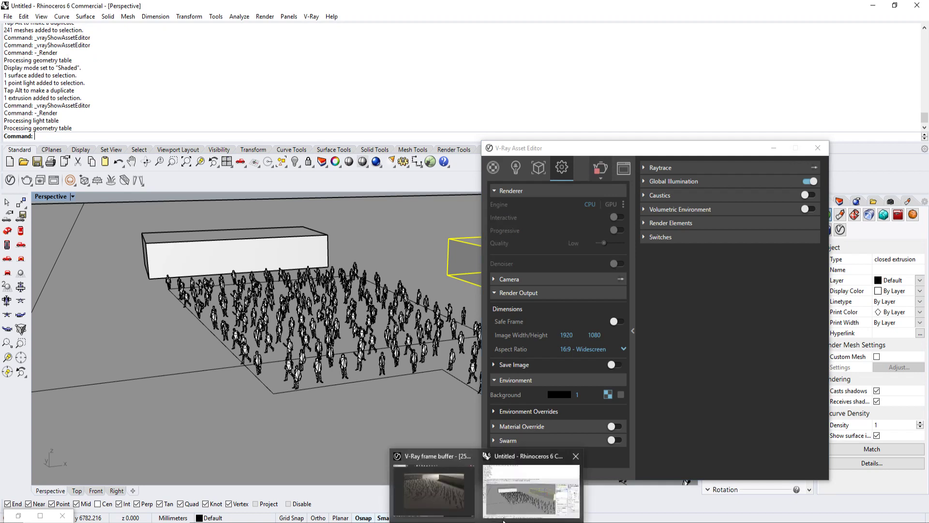
{"action": "left_click", "coordinate": [457, 493]}
{"action": "scroll", "coordinate": [564, 315], "scroll_direction": "up", "scroll_amount": 1}
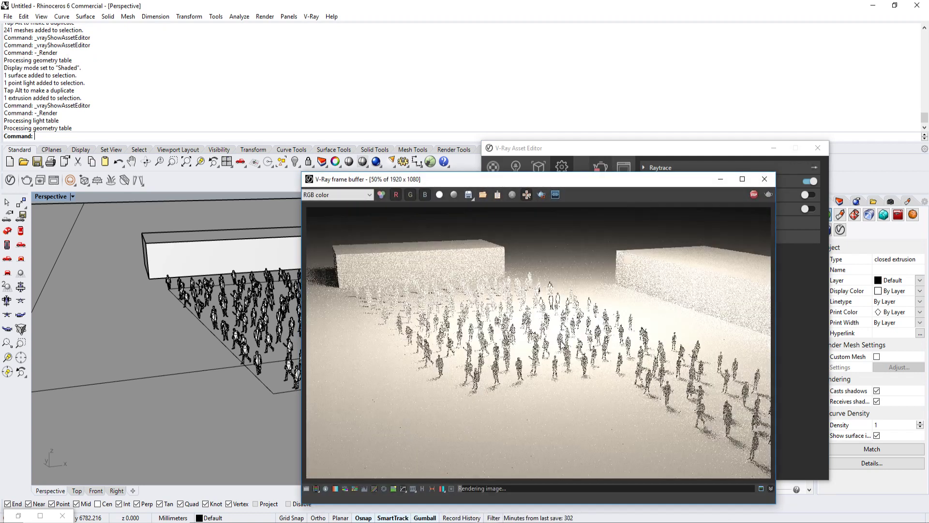
{"action": "scroll", "coordinate": [593, 343], "scroll_direction": "up", "scroll_amount": 1}
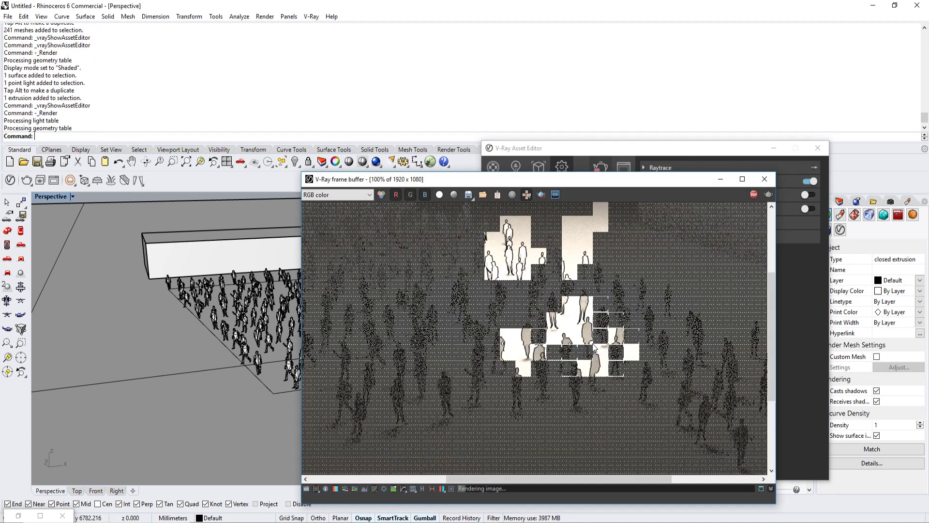
{"action": "double_click", "coordinate": [565, 181]}
{"action": "scroll", "coordinate": [558, 331], "scroll_direction": "down", "scroll_amount": 1}
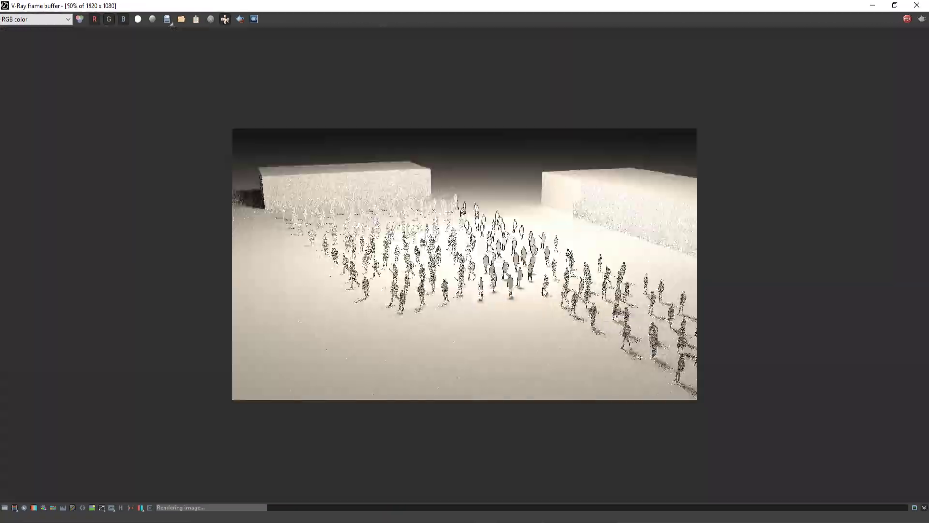
{"action": "scroll", "coordinate": [508, 288], "scroll_direction": "up", "scroll_amount": 1}
{"action": "scroll", "coordinate": [508, 288], "scroll_direction": "up", "scroll_amount": 1}
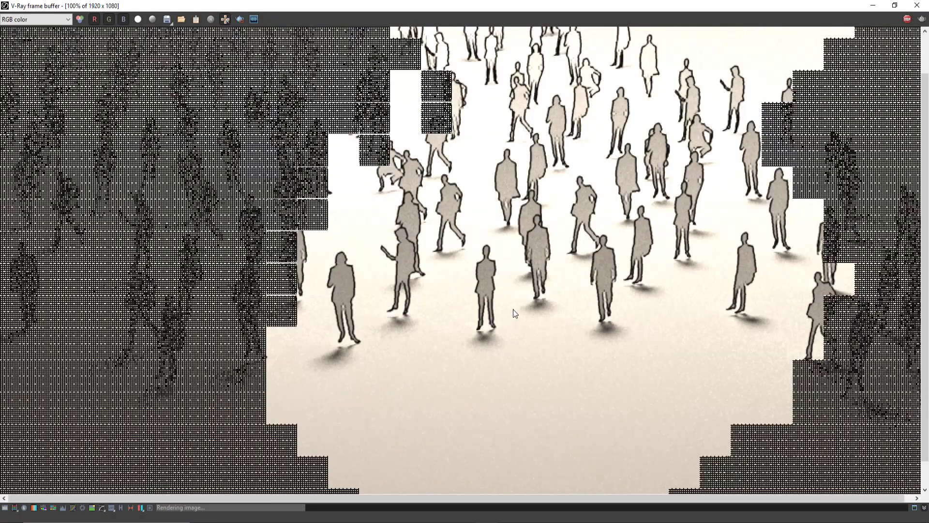
{"action": "scroll", "coordinate": [512, 312], "scroll_direction": "down", "scroll_amount": 1}
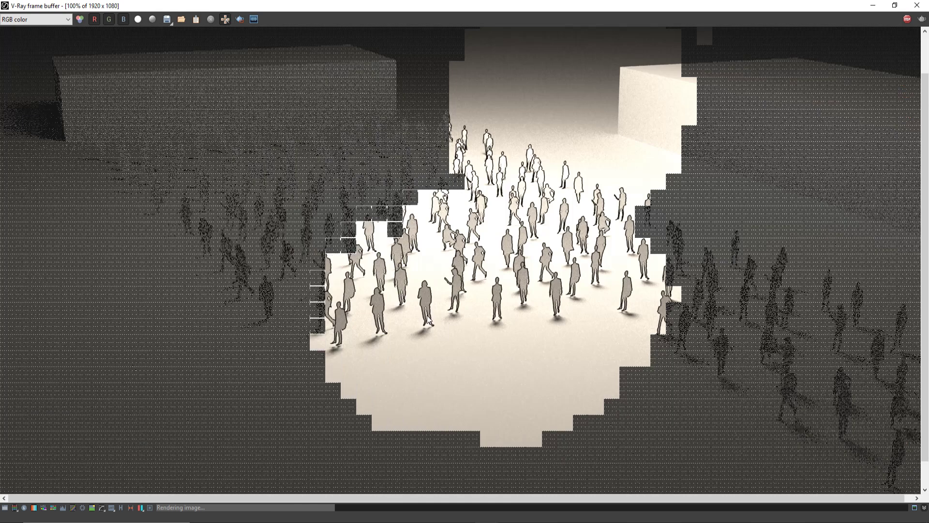
Step: Examine the finished 1920 x 1080 render of the outlined crowd, both as a whole and at full size
{"action": "scroll", "coordinate": [414, 300], "scroll_direction": "down", "scroll_amount": 1}
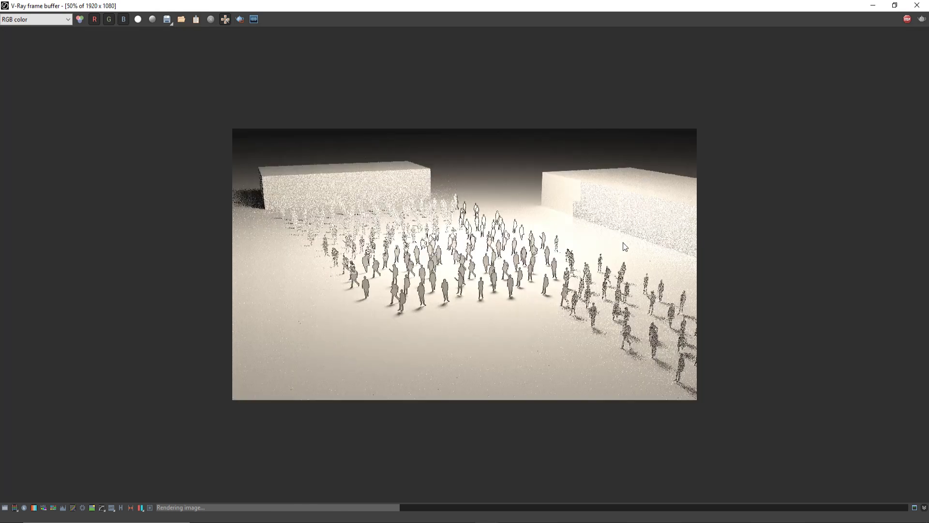
{"action": "scroll", "coordinate": [564, 253], "scroll_direction": "up", "scroll_amount": 1}
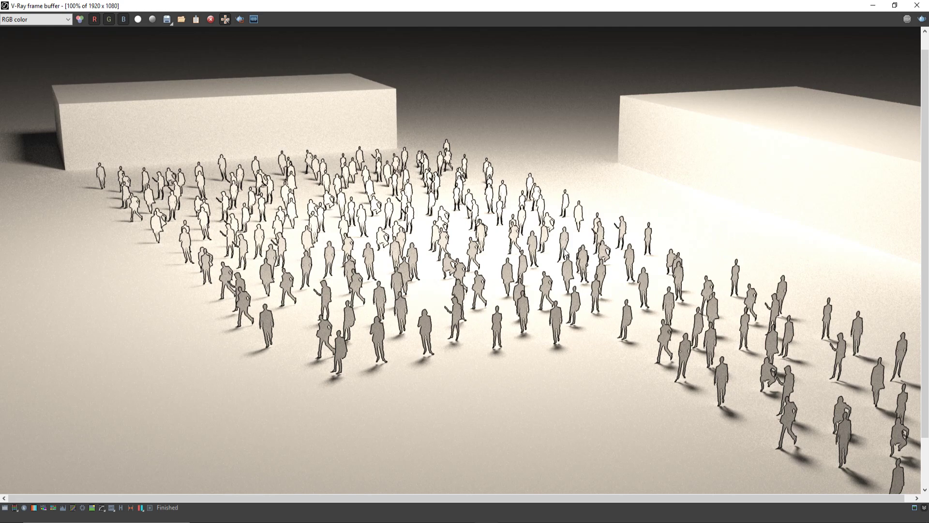
{"action": "scroll", "coordinate": [404, 266], "scroll_direction": "down", "scroll_amount": 3}
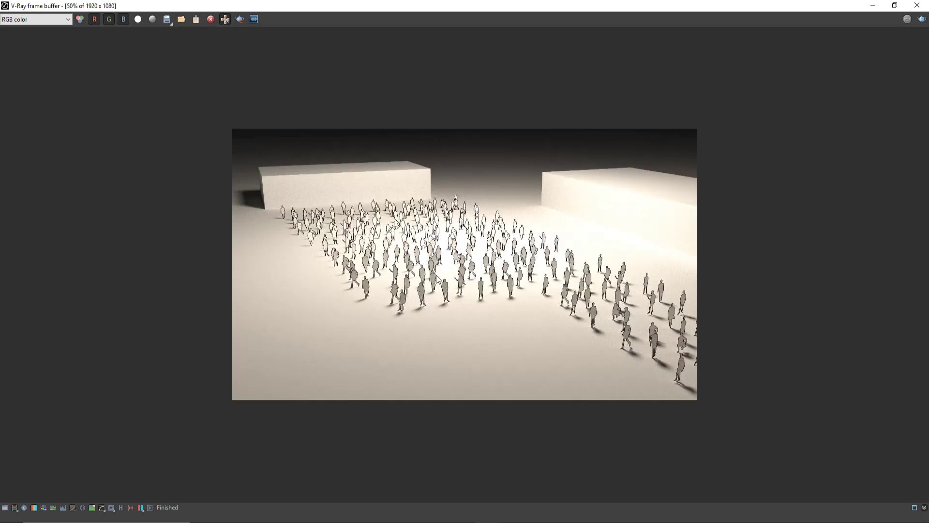
{"action": "scroll", "coordinate": [419, 272], "scroll_direction": "up", "scroll_amount": 3}
{"action": "scroll", "coordinate": [419, 273], "scroll_direction": "down", "scroll_amount": 3}
{"action": "scroll", "coordinate": [419, 275], "scroll_direction": "up", "scroll_amount": 3}
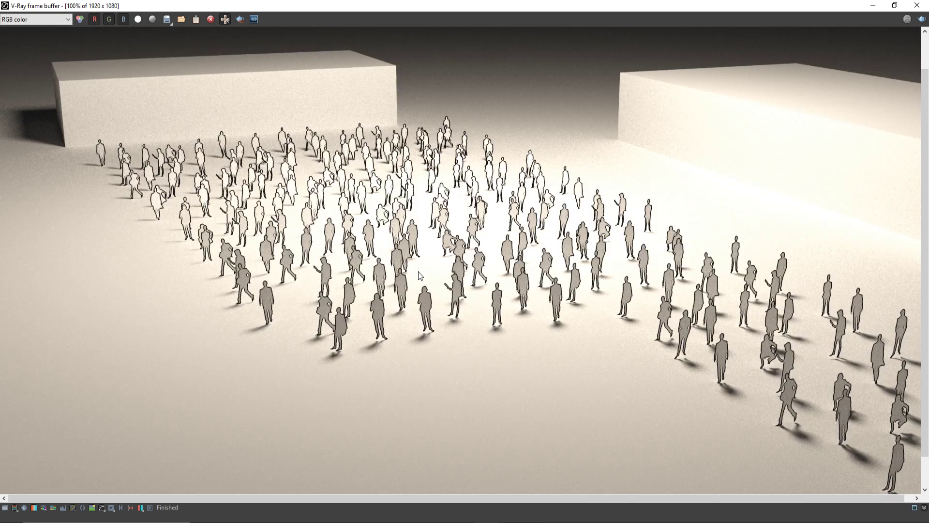
Step: Switch to the YOUTUBE folder in File Explorer and view the earlier render 001 HIGH RES RENDER.png as a comparison
{"action": "key", "text": "alt+Tab"}
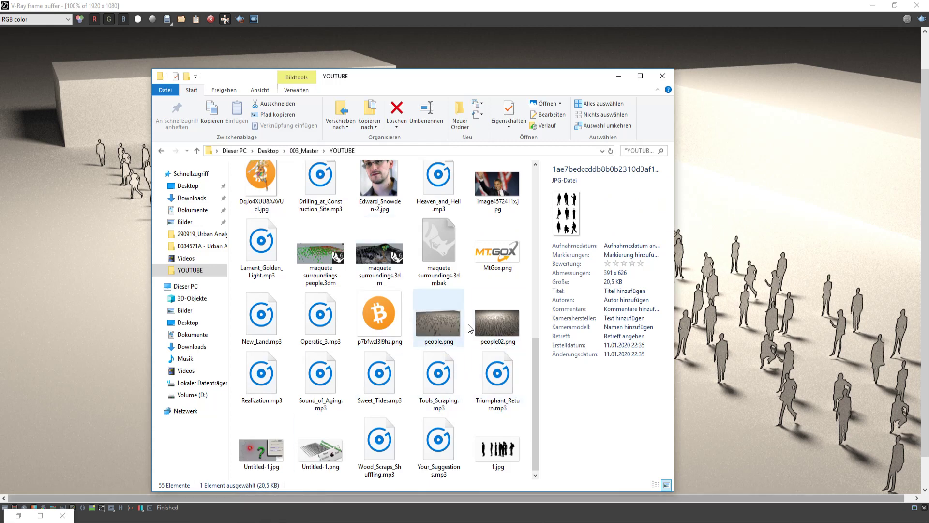
{"action": "scroll", "coordinate": [486, 317], "scroll_direction": "up", "scroll_amount": 6}
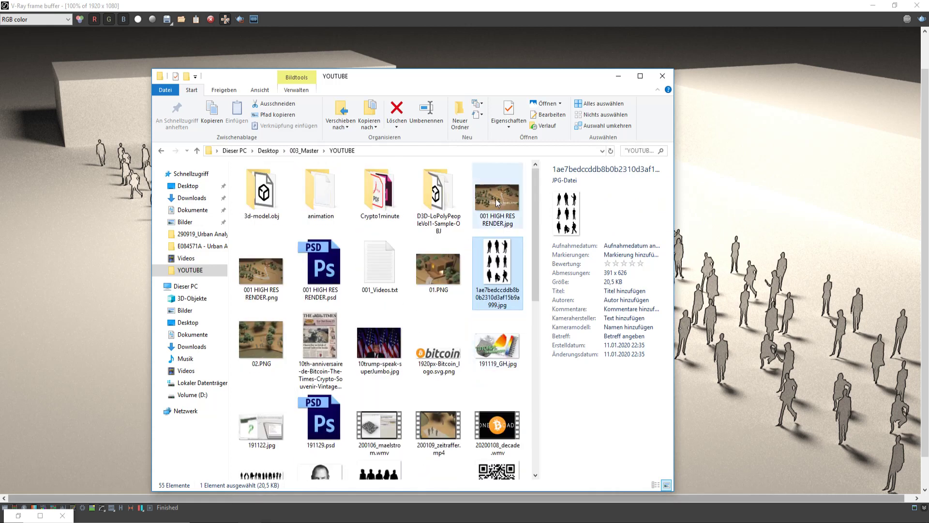
{"action": "left_click", "coordinate": [501, 197]}
{"action": "double_click", "coordinate": [268, 257]}
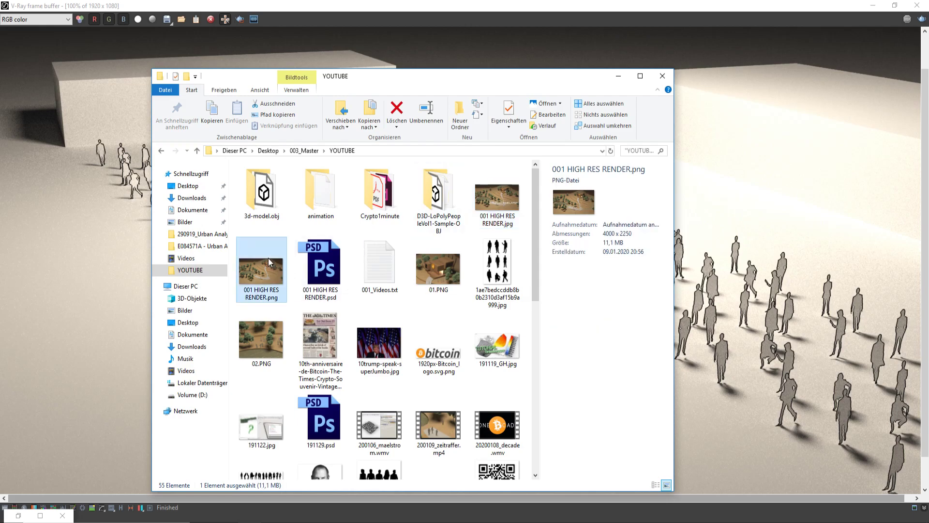
{"action": "scroll", "coordinate": [231, 225], "scroll_direction": "up", "scroll_amount": 6}
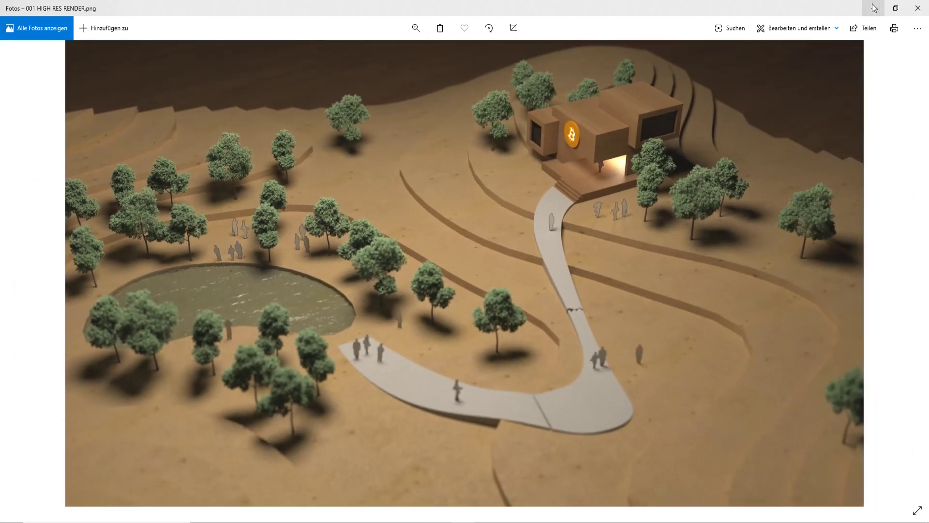
{"action": "left_click", "coordinate": [874, 8]}
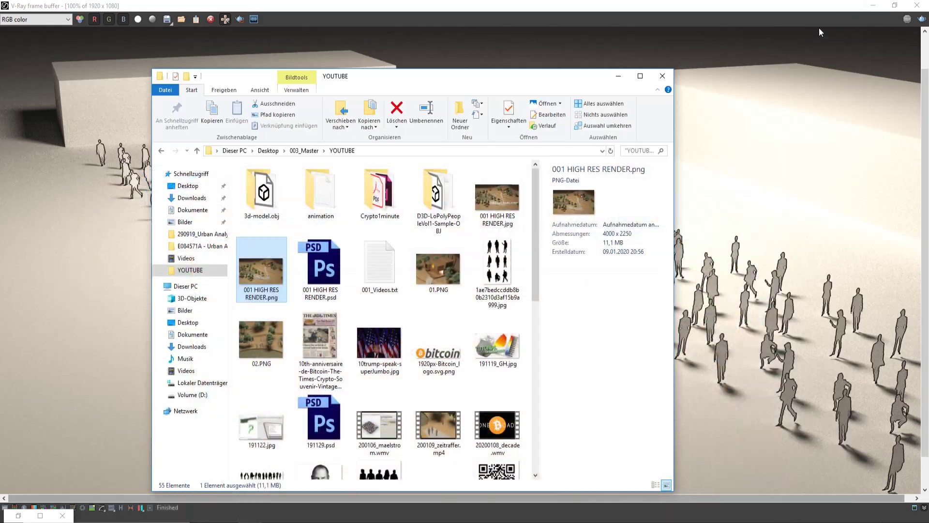
Step: View the source image with the nine black people silhouettes, then return to the crowd render in the V-Ray frame buffer
{"action": "double_click", "coordinate": [494, 265]}
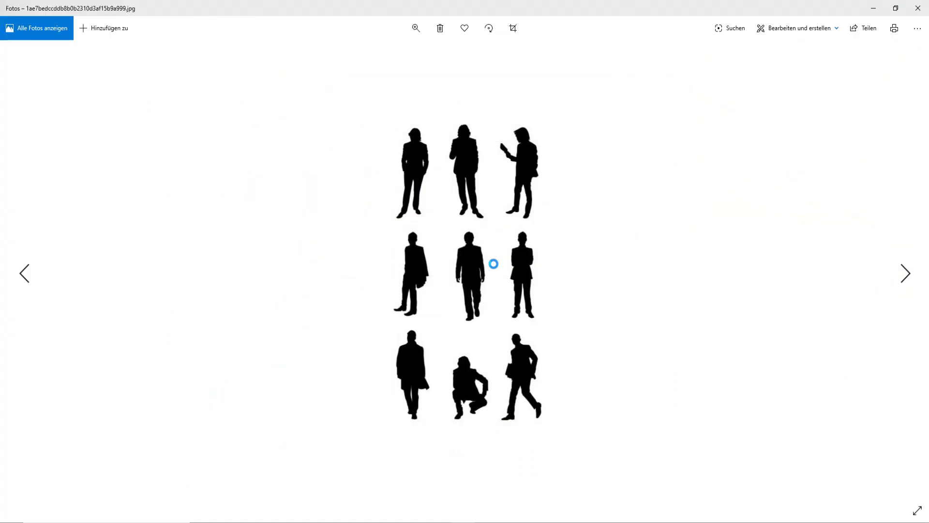
{"action": "left_click", "coordinate": [874, 7]}
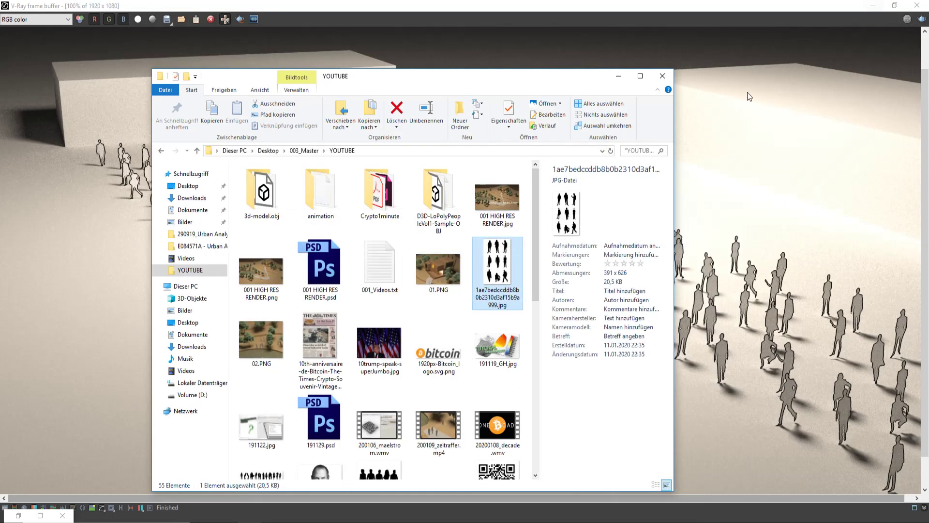
{"action": "left_click", "coordinate": [617, 77]}
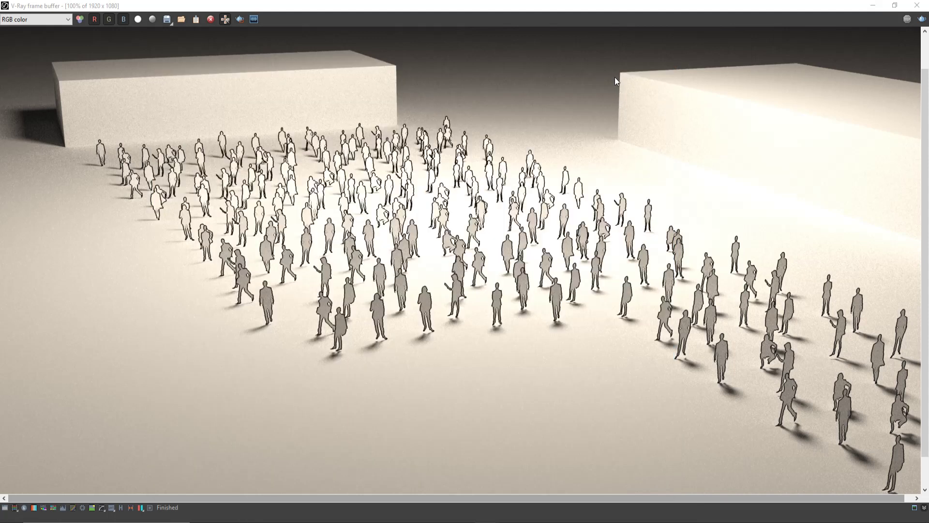